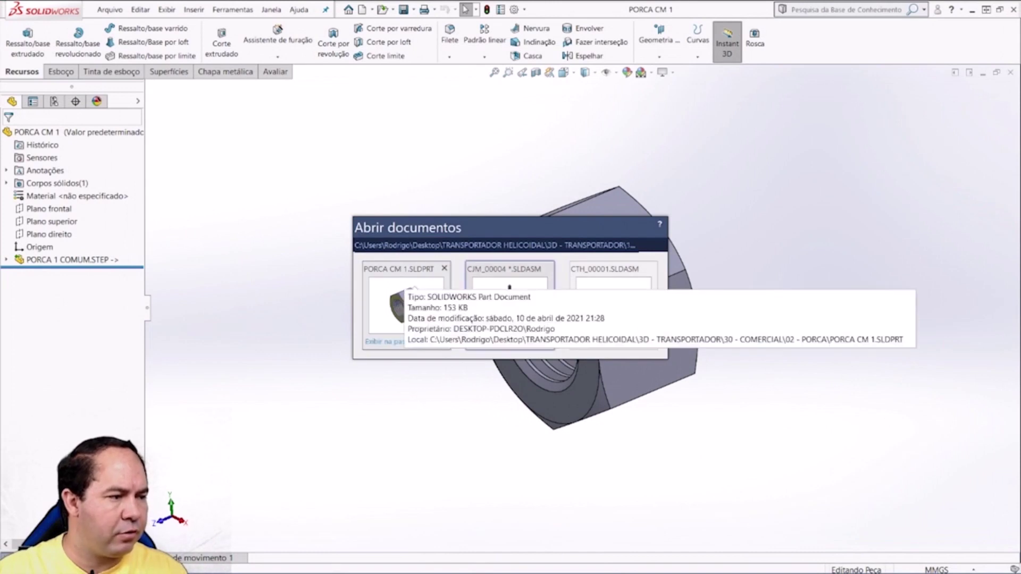
Step: Activate the CJM_00004 assembly, then switch to the PORCA CM 1 nut part window
{"action": "left_click", "coordinate": [509, 306]}
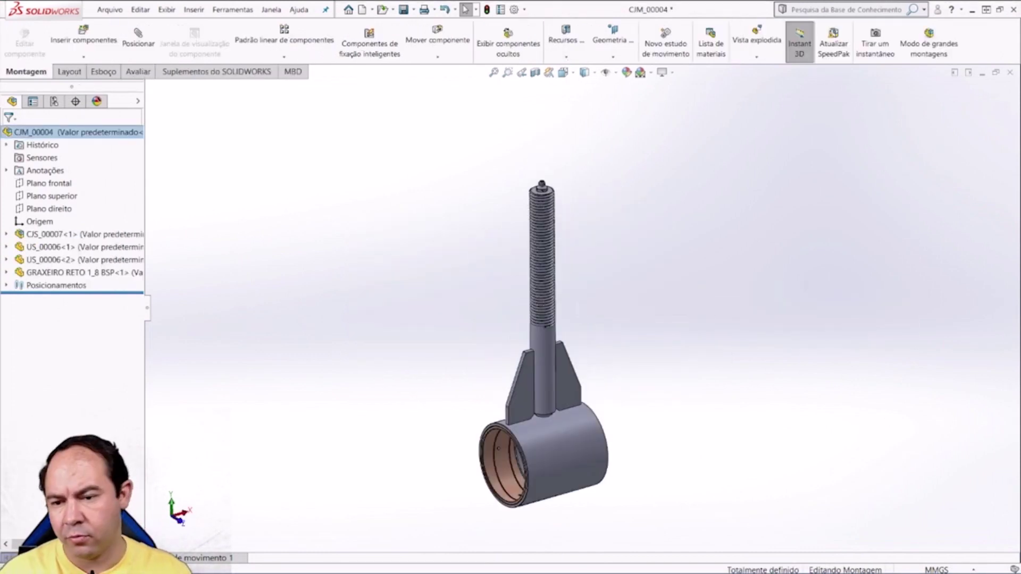
{"action": "scroll", "coordinate": [615, 434], "scroll_direction": "down", "scroll_amount": 3}
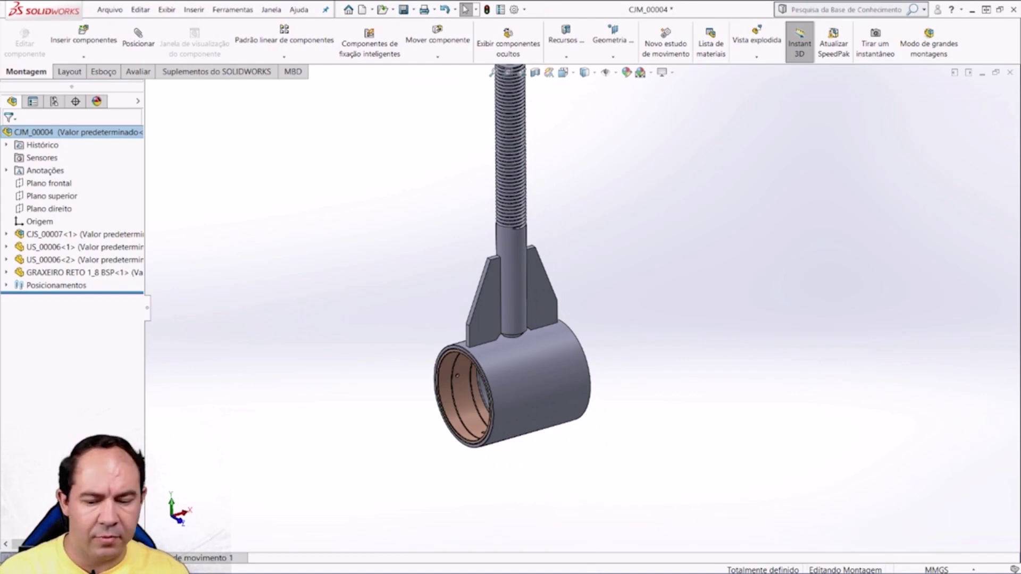
{"action": "key", "text": "ctrl+Tab"}
{"action": "left_click", "coordinate": [511, 300]}
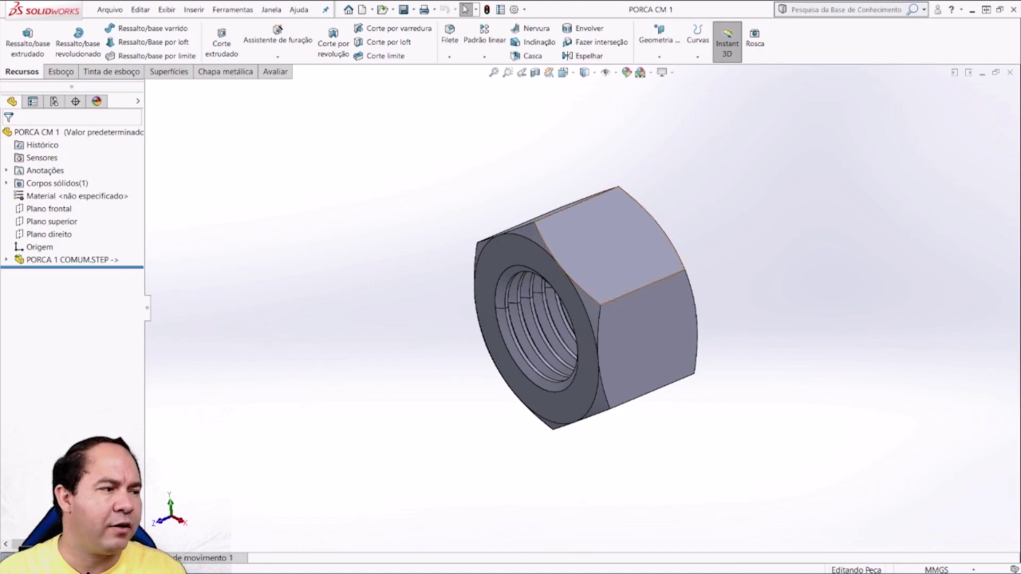
{"action": "key", "text": "ctrl+Left"}
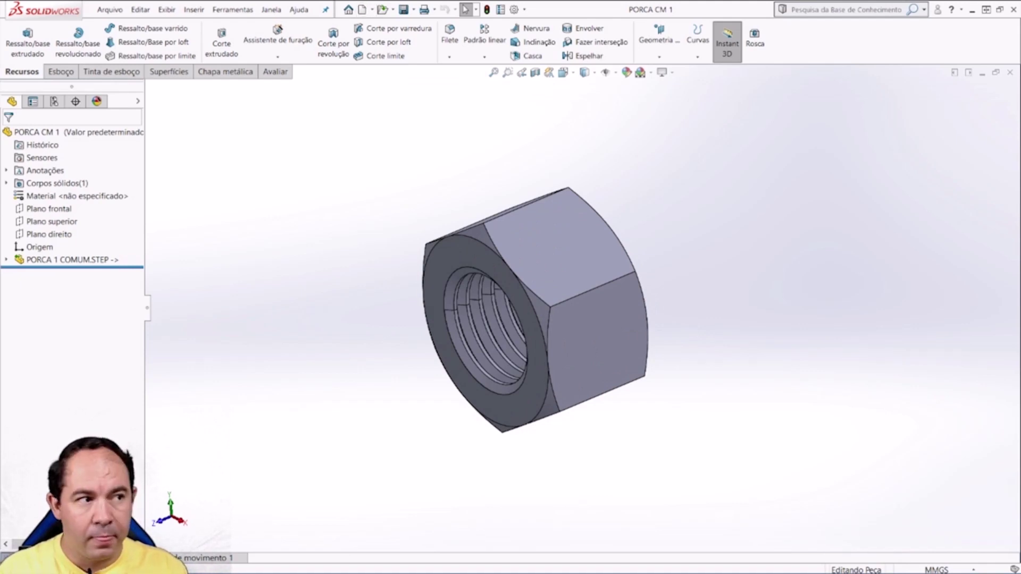
Step: Create a new part and start a sketch on the front plane (Plano frontal)
{"action": "left_click", "coordinate": [362, 9]}
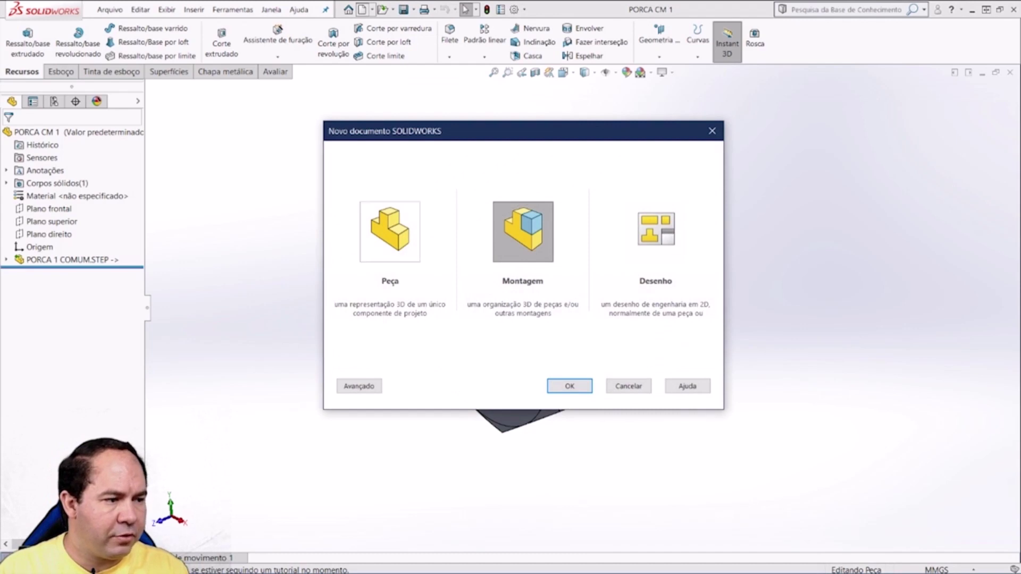
{"action": "double_click", "coordinate": [389, 229]}
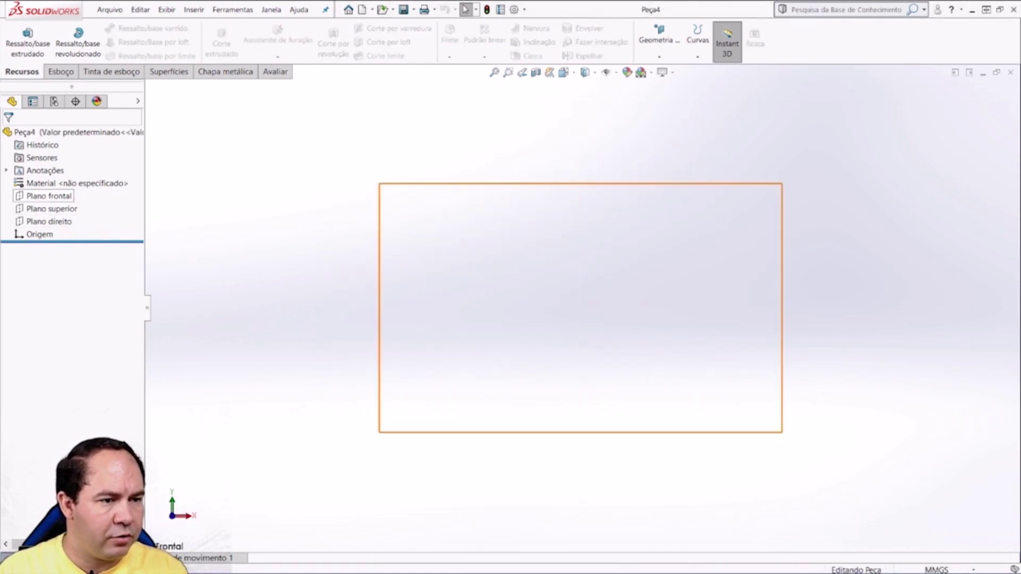
{"action": "left_click", "coordinate": [49, 196]}
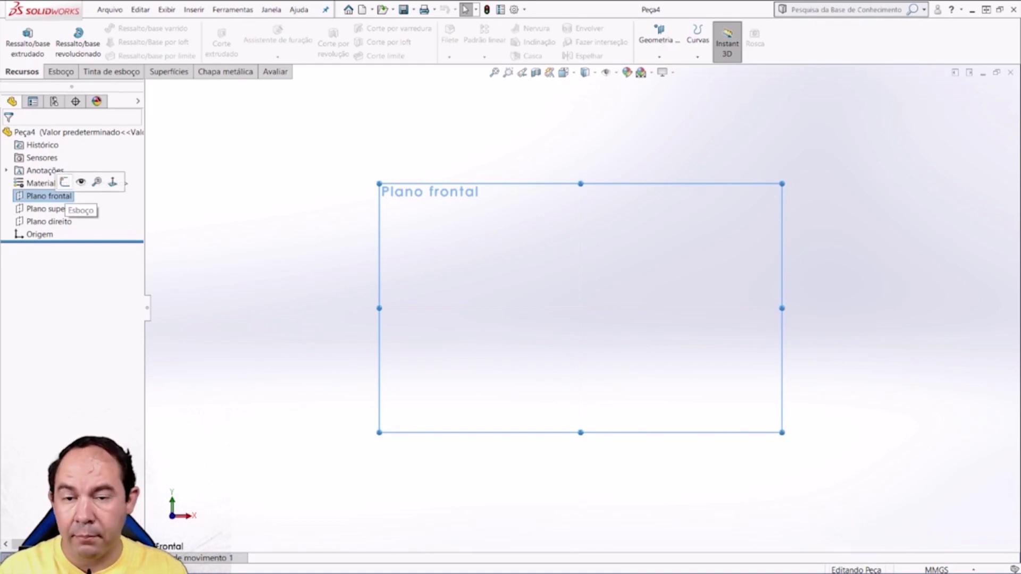
{"action": "left_click", "coordinate": [64, 182]}
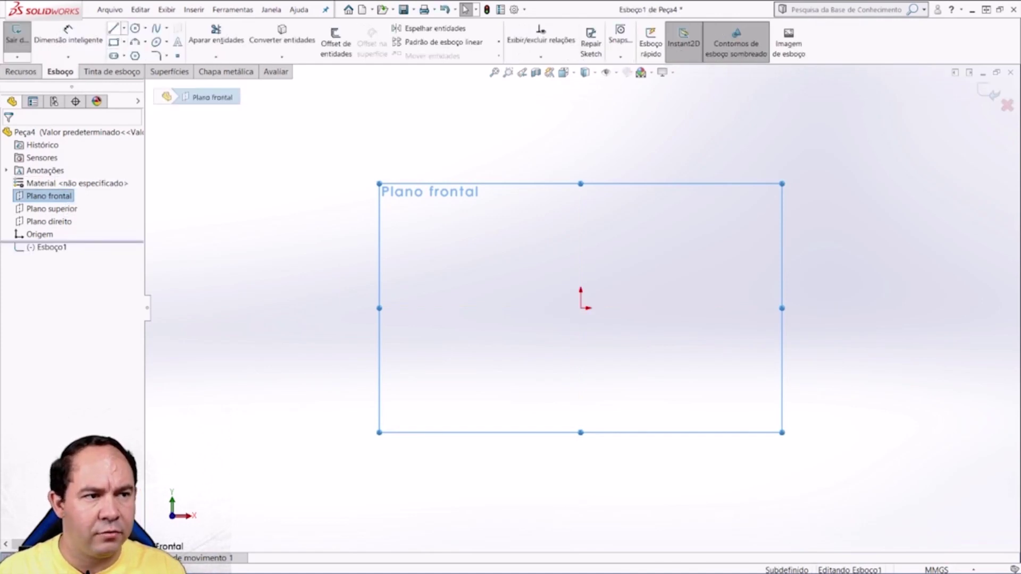
Step: Draw a U of three lines: a bottom line and two vertical sides
{"action": "left_click", "coordinate": [113, 28]}
{"action": "left_click", "coordinate": [456, 307]}
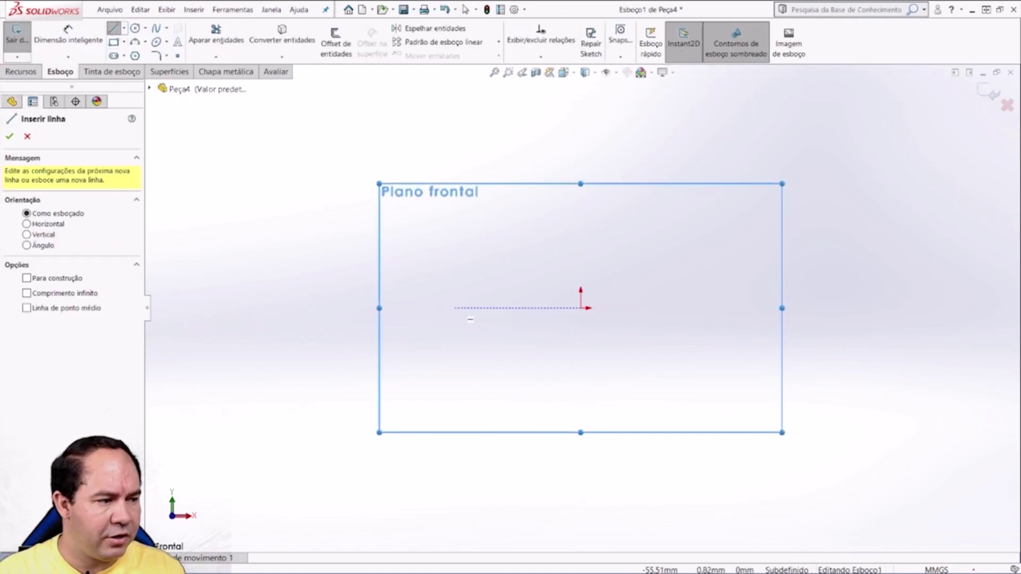
{"action": "left_click", "coordinate": [711, 308]}
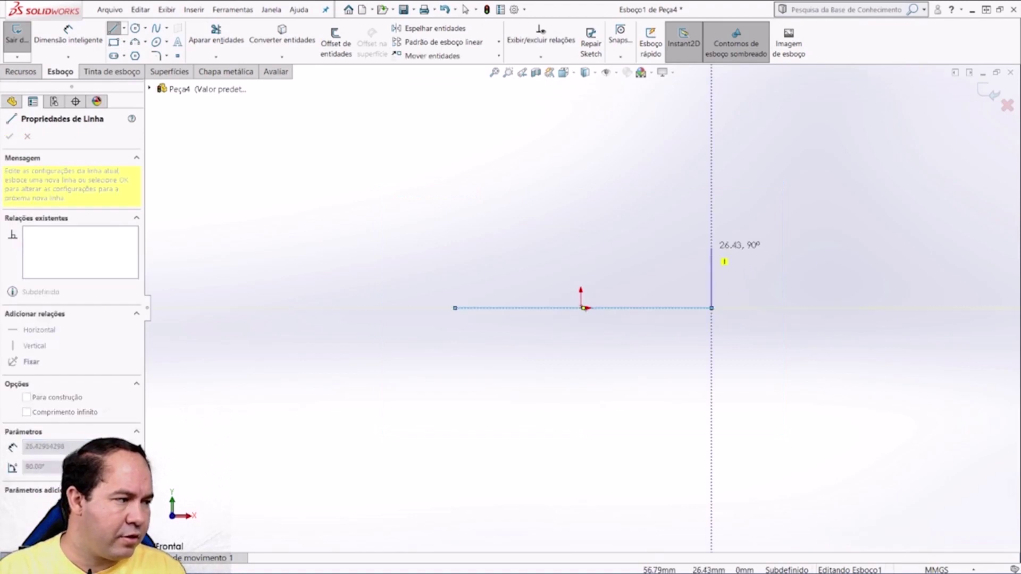
{"action": "left_click", "coordinate": [711, 247]}
{"action": "key", "text": "Escape"}
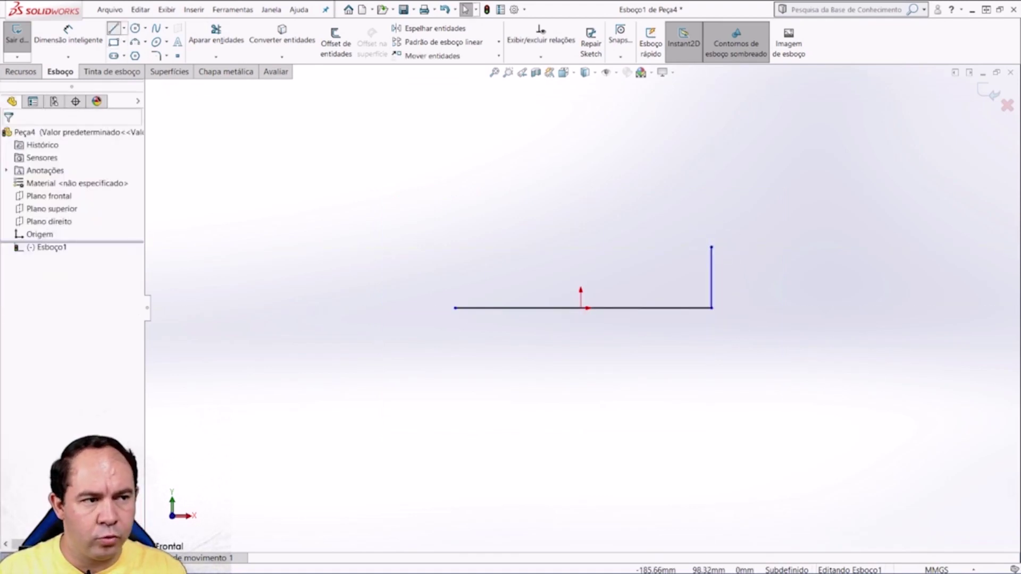
{"action": "left_click", "coordinate": [113, 28]}
{"action": "left_click", "coordinate": [456, 308]}
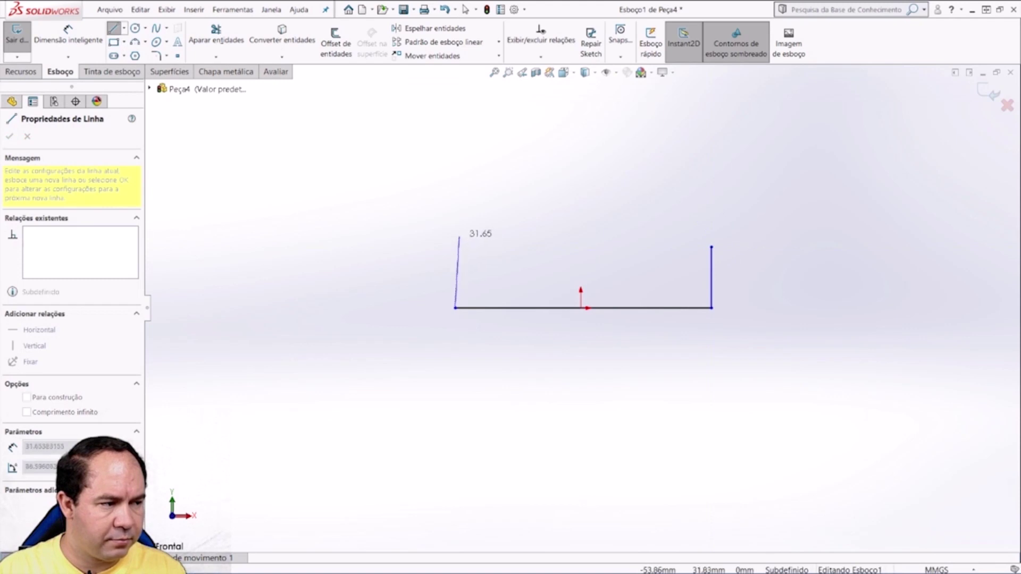
{"action": "left_click", "coordinate": [455, 225]}
{"action": "key", "text": "Escape"}
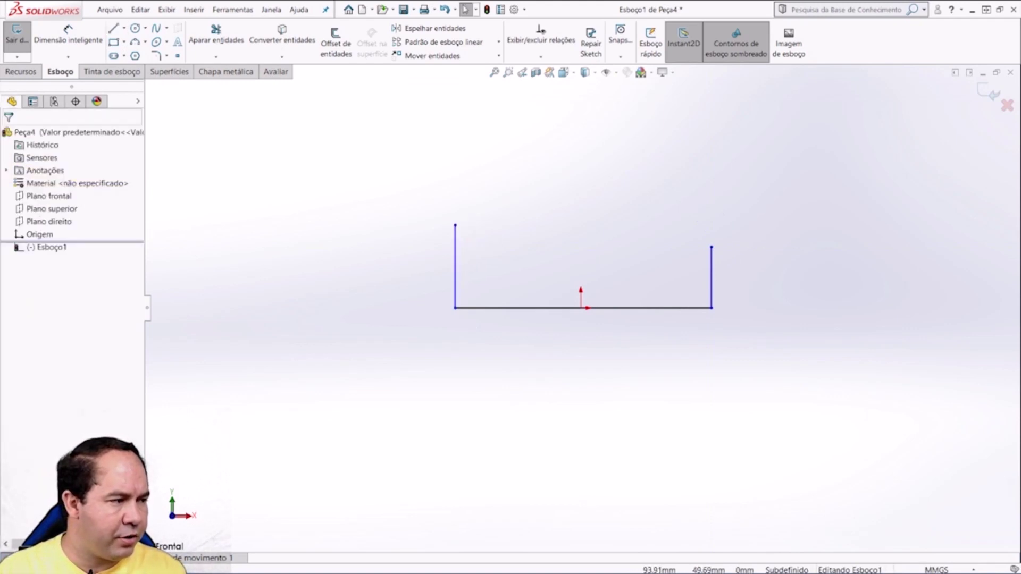
Step: Make the two side lines equal and put the bottom line's midpoint on the origin
{"action": "left_click_drag", "start_coordinate": [798, 174], "coordinate": [382, 261]}
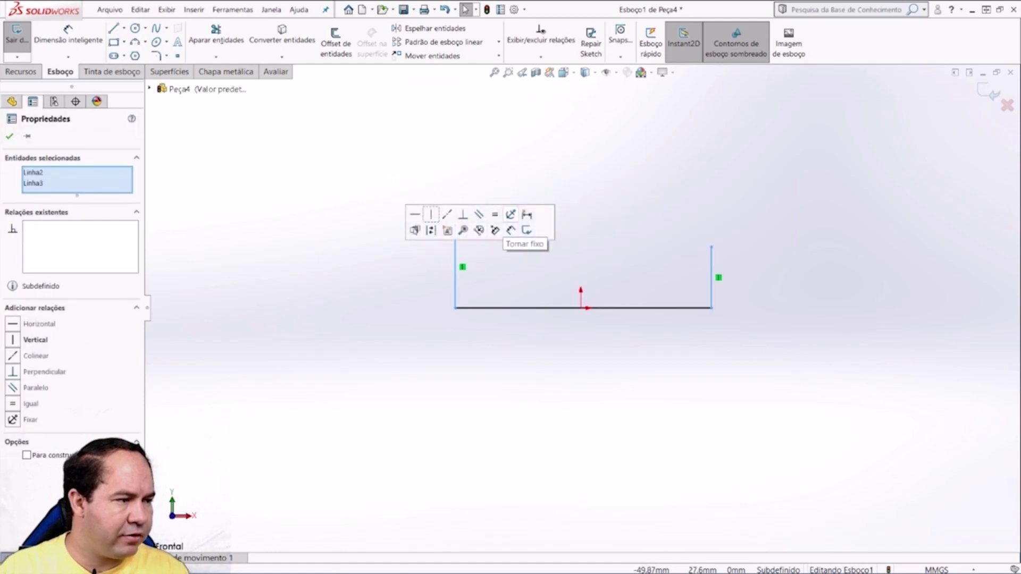
{"action": "left_click", "coordinate": [494, 215]}
{"action": "key", "text": "Escape"}
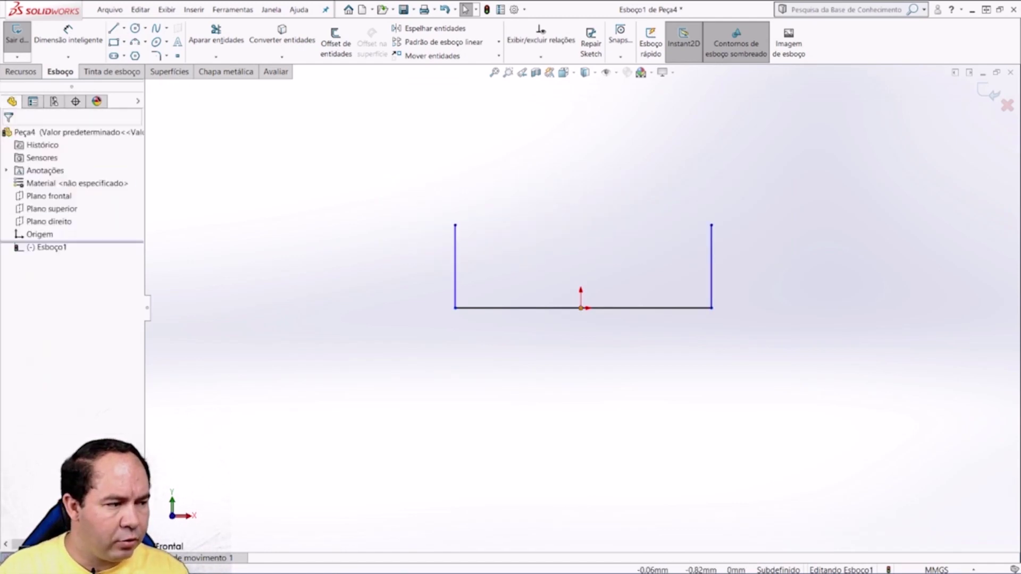
{"action": "left_click", "coordinate": [581, 308]}
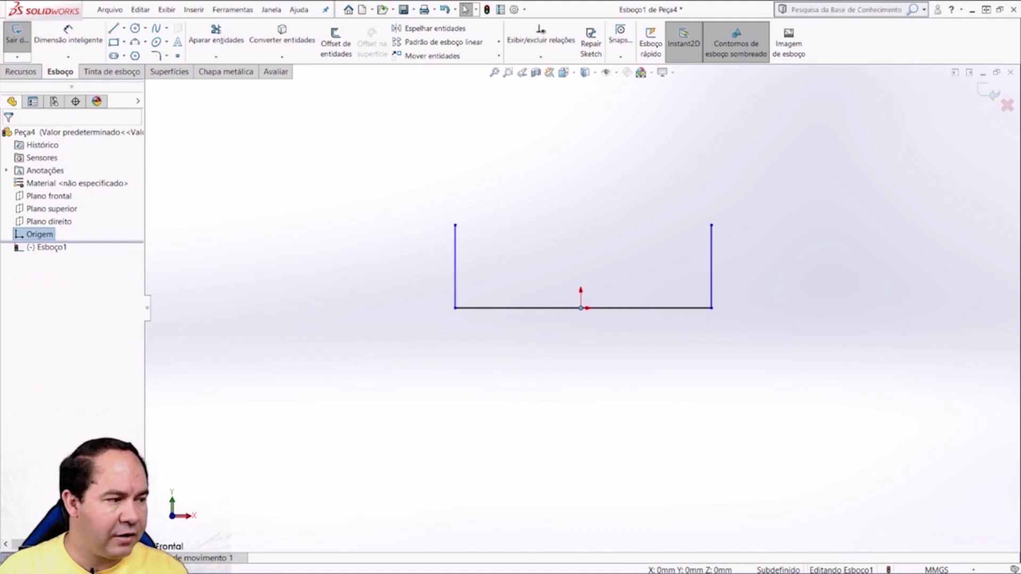
{"action": "left_click", "coordinate": [633, 308], "text": "ctrl"}
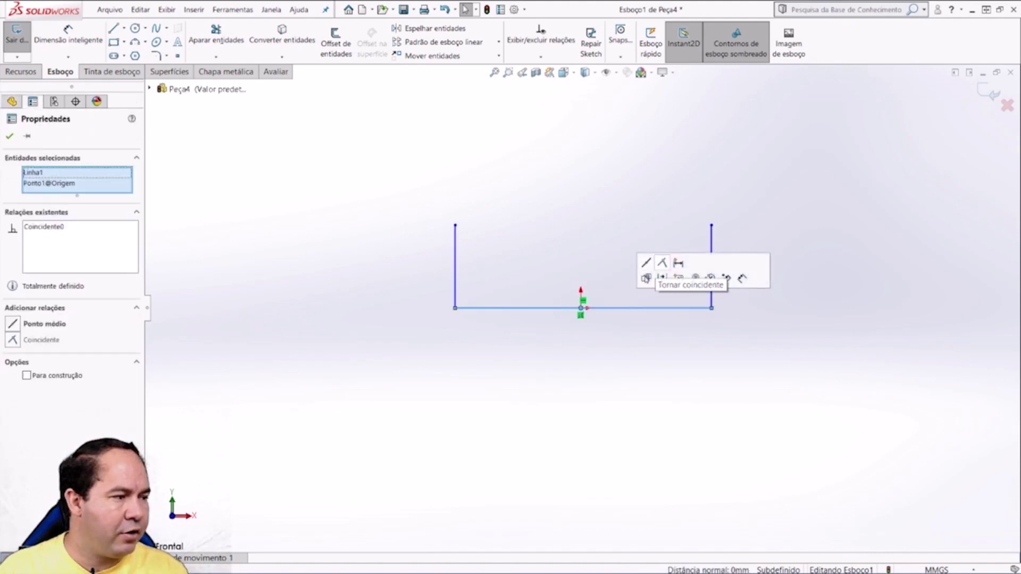
{"action": "left_click", "coordinate": [646, 263]}
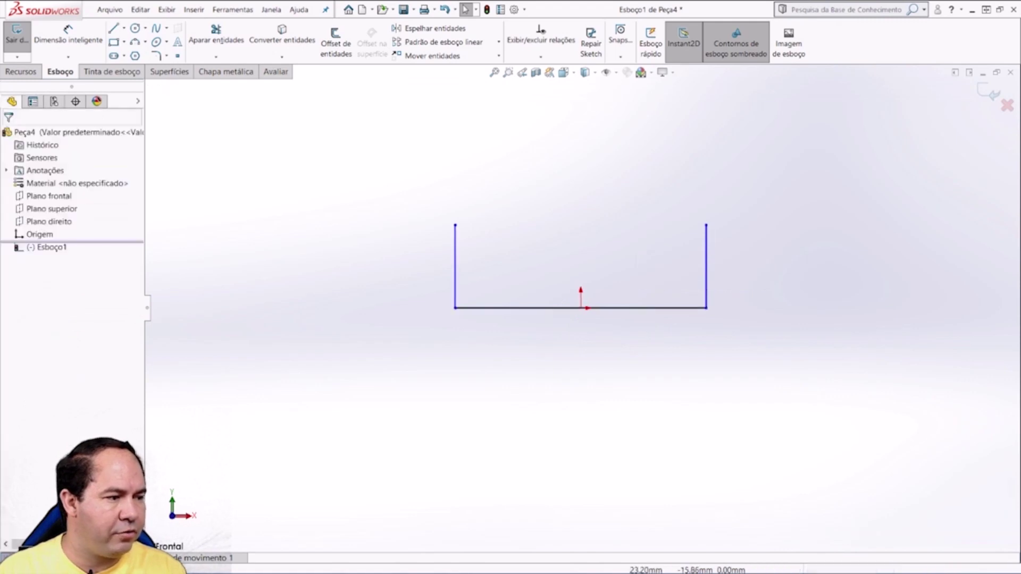
{"action": "key", "text": "Escape"}
{"action": "left_click", "coordinate": [68, 33]}
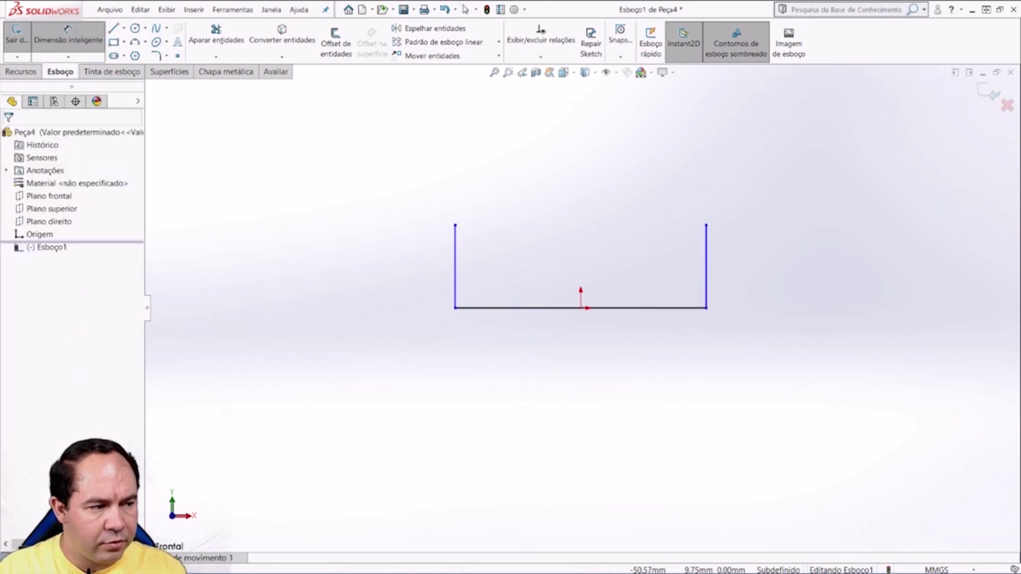
Step: Dimension the U sketch to a 200 mm width and a 45 mm left side height
{"action": "left_click", "coordinate": [455, 265]}
{"action": "left_click", "coordinate": [706, 266]}
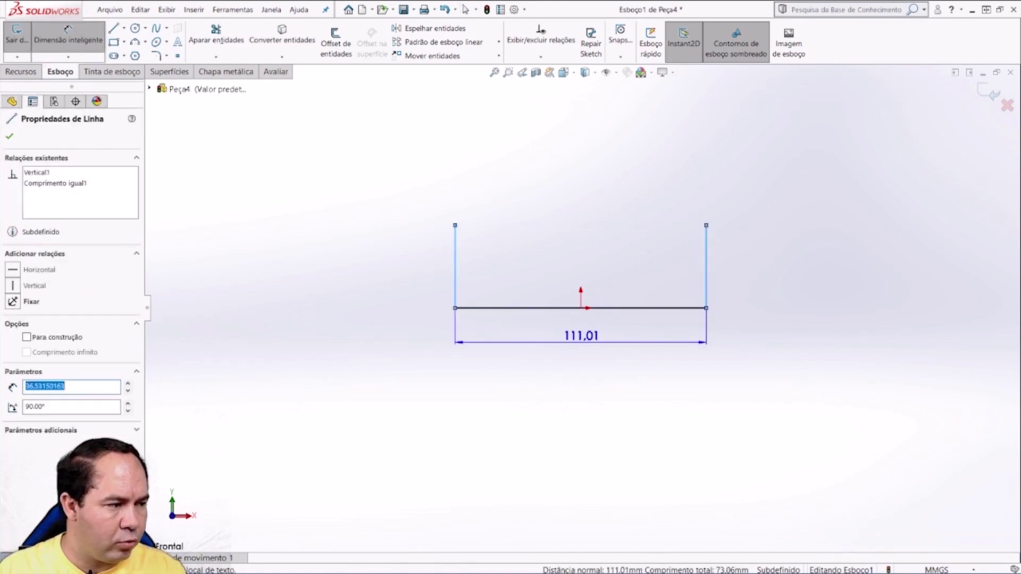
{"action": "left_click", "coordinate": [557, 340]}
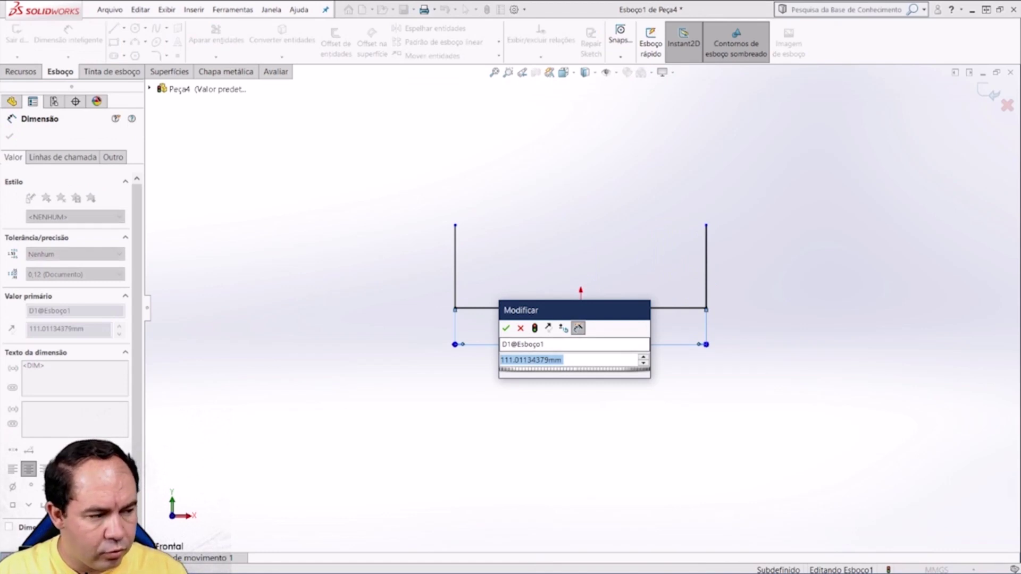
{"action": "type", "text": "200"}
{"action": "key", "text": "Return"}
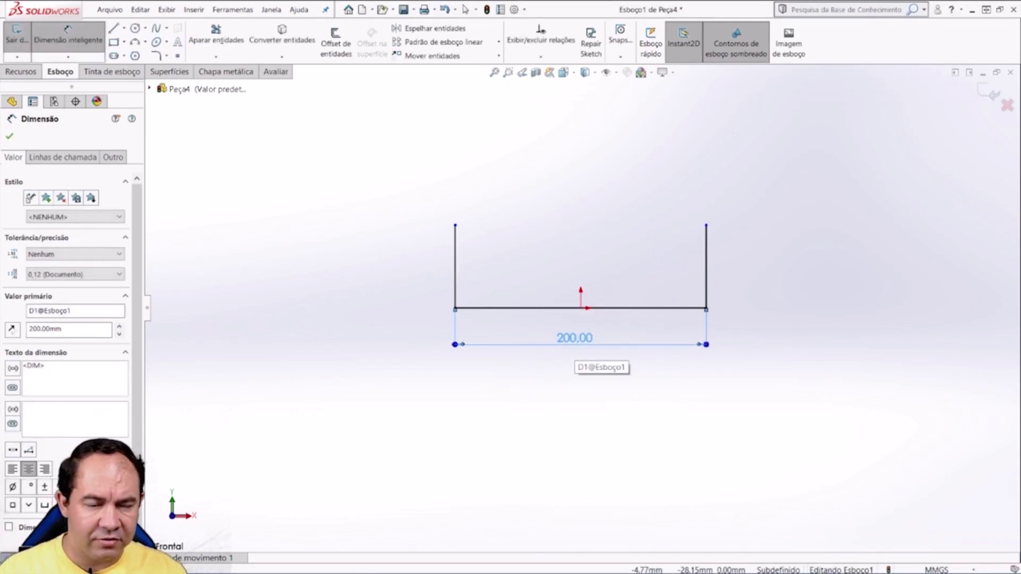
{"action": "left_click", "coordinate": [455, 225]}
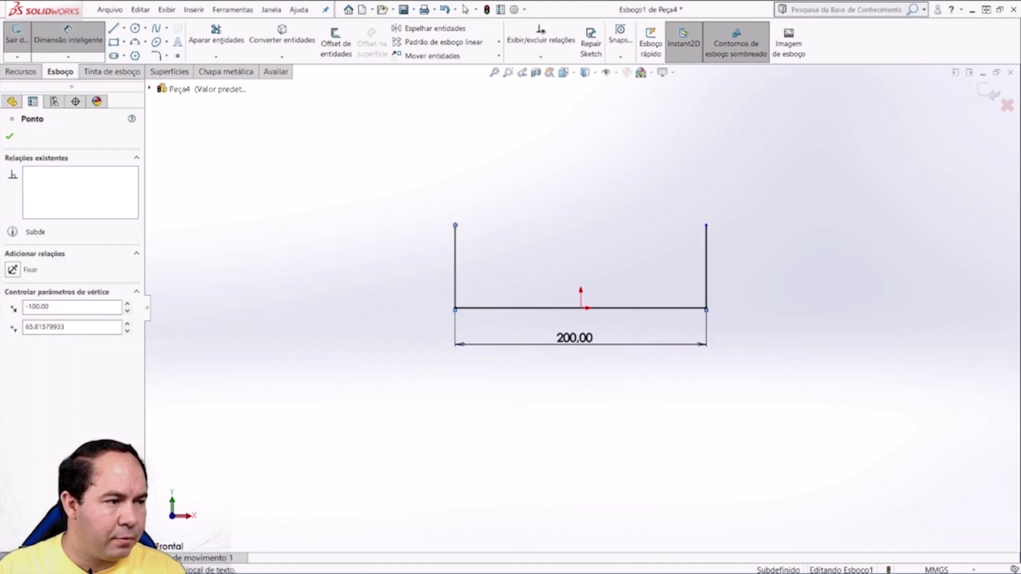
{"action": "left_click", "coordinate": [522, 308]}
{"action": "left_click", "coordinate": [455, 265]}
{"action": "left_click", "coordinate": [410, 269]}
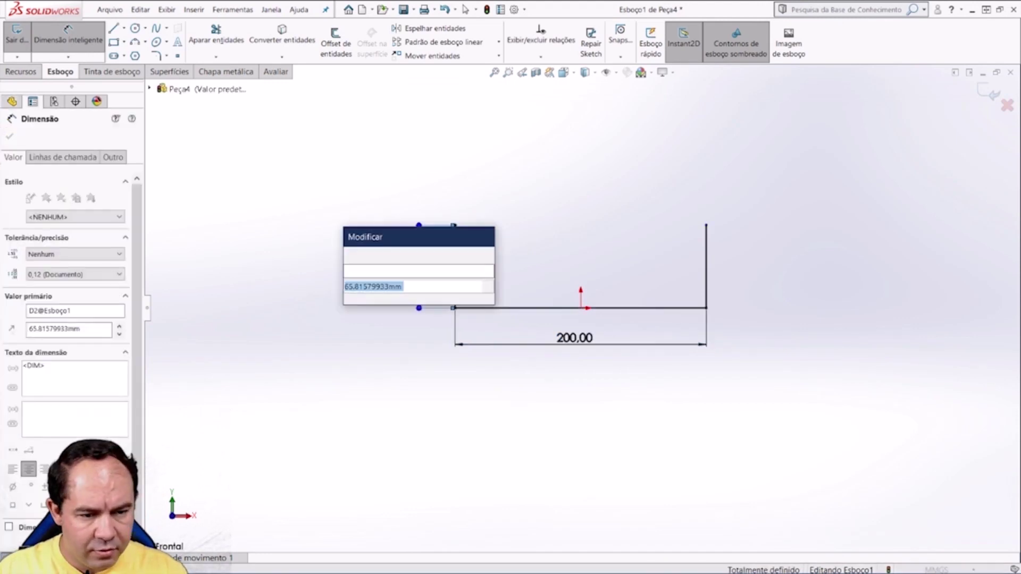
{"action": "type", "text": "45"}
{"action": "key", "text": "Return"}
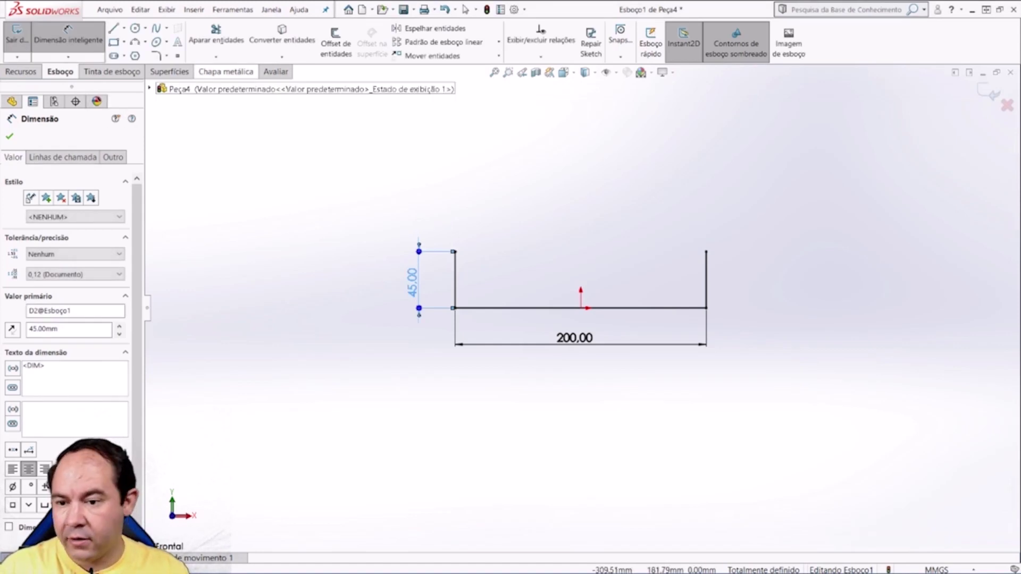
{"action": "left_click", "coordinate": [226, 72]}
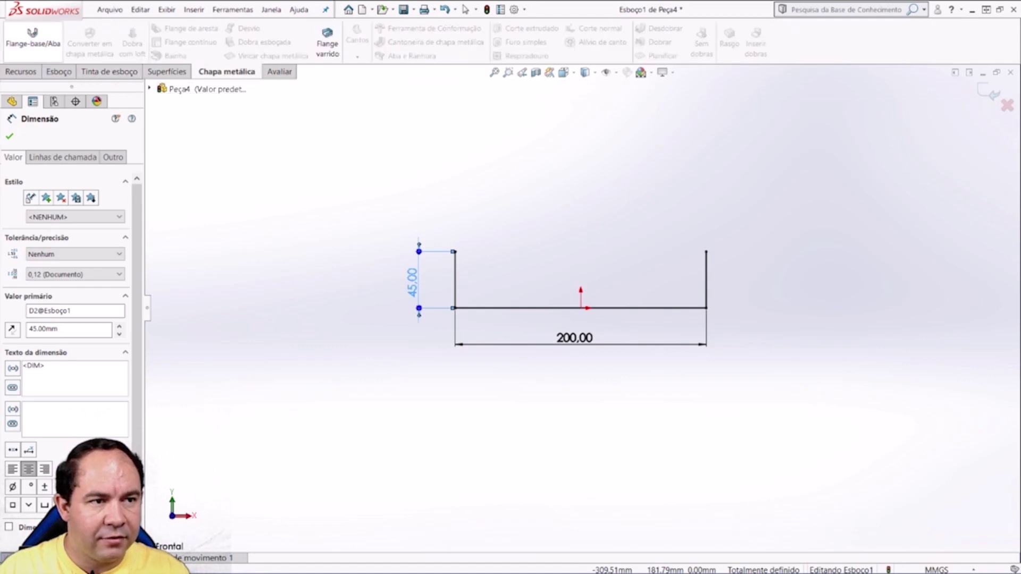
Step: Start a base flange from the U sketch, extruded mid-plane to 450 mm depth
{"action": "left_click", "coordinate": [32, 37]}
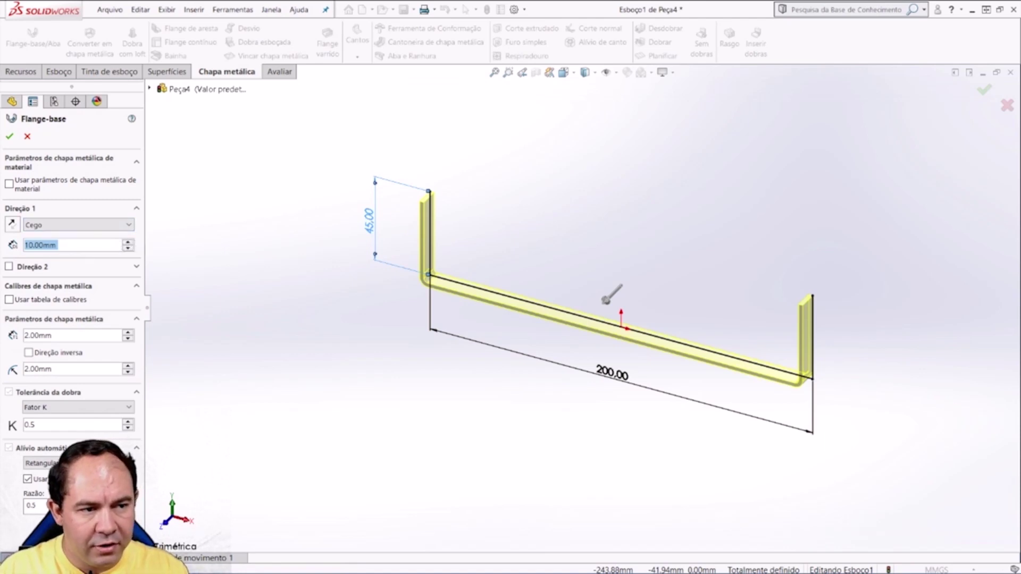
{"action": "left_click", "coordinate": [77, 225]}
{"action": "left_click", "coordinate": [48, 272]}
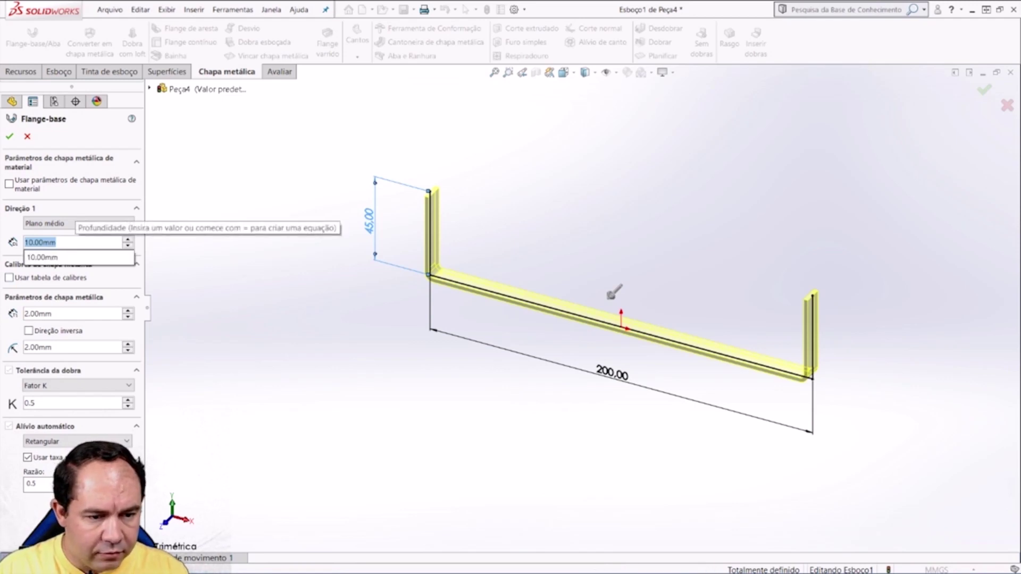
{"action": "type", "text": "4"}
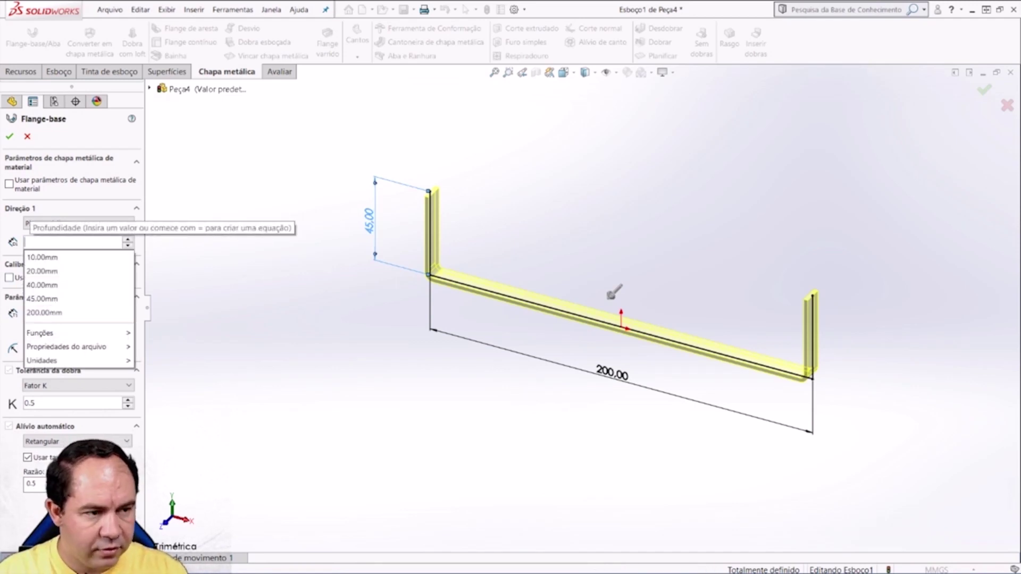
{"action": "type", "text": "50"}
{"action": "key", "text": "Return"}
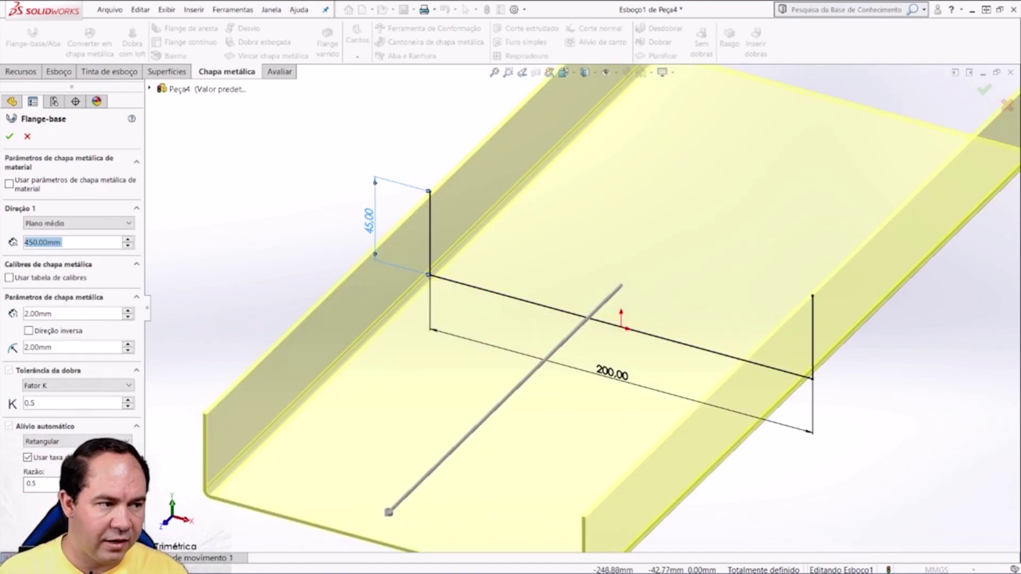
{"action": "scroll", "coordinate": [588, 301], "scroll_direction": "up", "scroll_amount": 4}
{"action": "scroll", "coordinate": [588, 300], "scroll_direction": "down", "scroll_amount": 1}
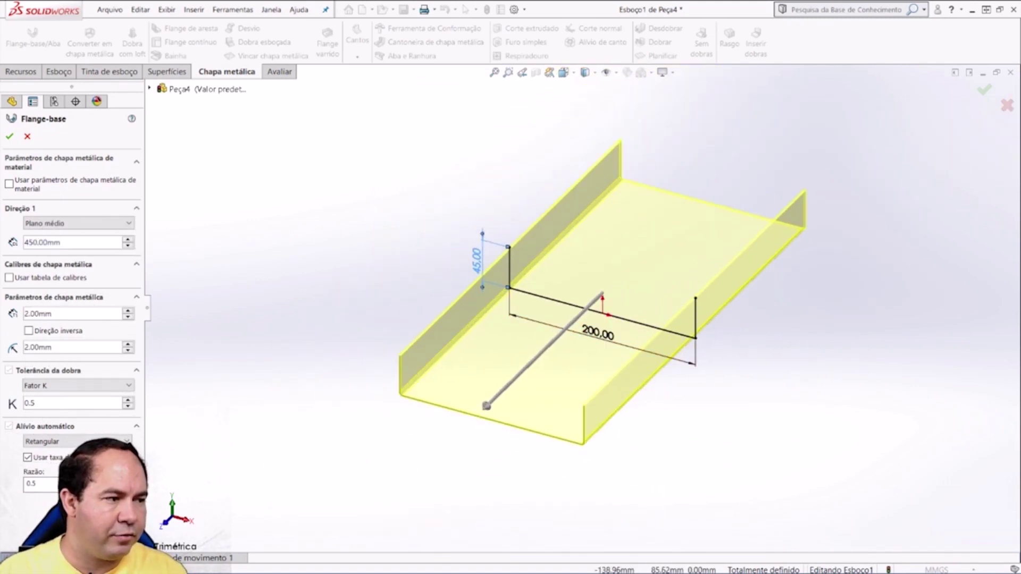
{"action": "key", "text": "space"}
{"action": "left_click", "coordinate": [404, 415]}
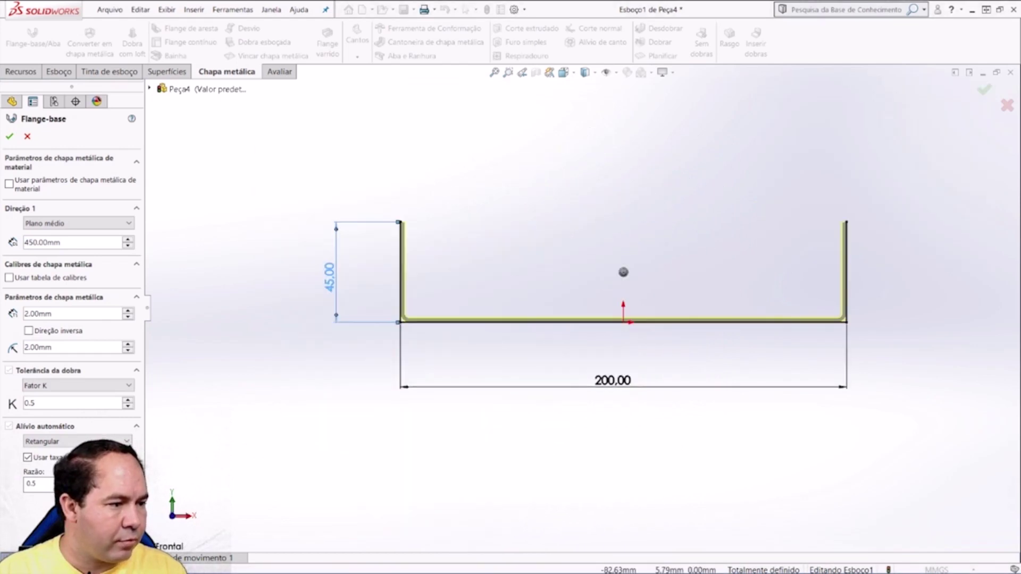
{"action": "scroll", "coordinate": [403, 308], "scroll_direction": "down", "scroll_amount": 3}
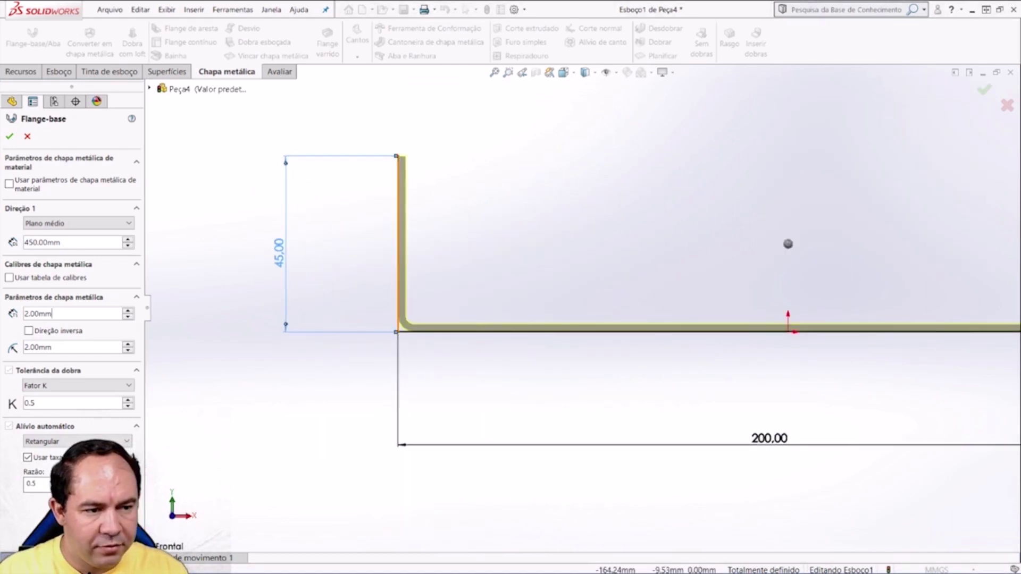
Step: Set sheet thickness to 6.35 mm and bend radius to 6.5 mm, then accept the flange
{"action": "key", "text": "ctrl+a"}
{"action": "type", "text": "6.3"}
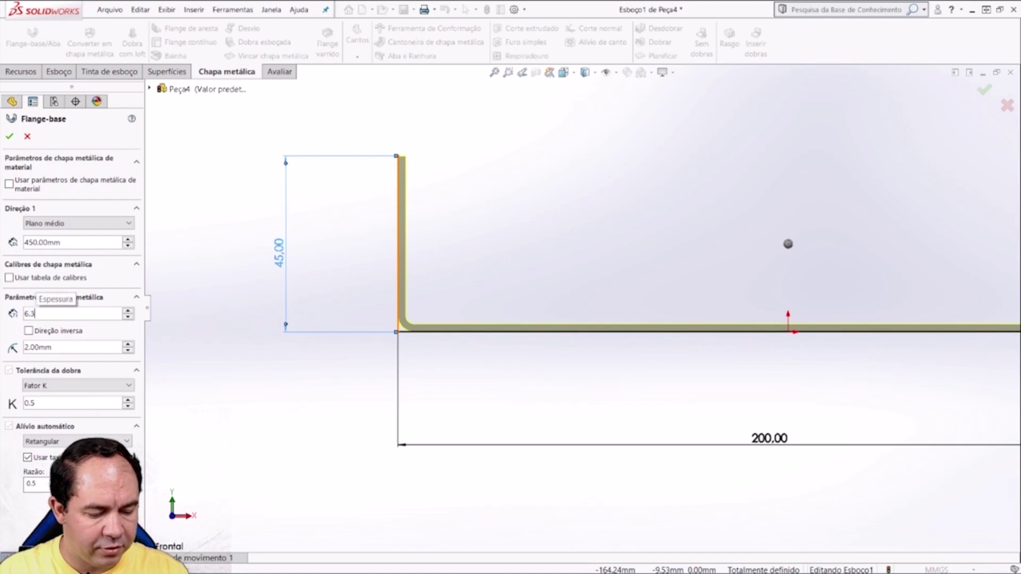
{"action": "type", "text": "5"}
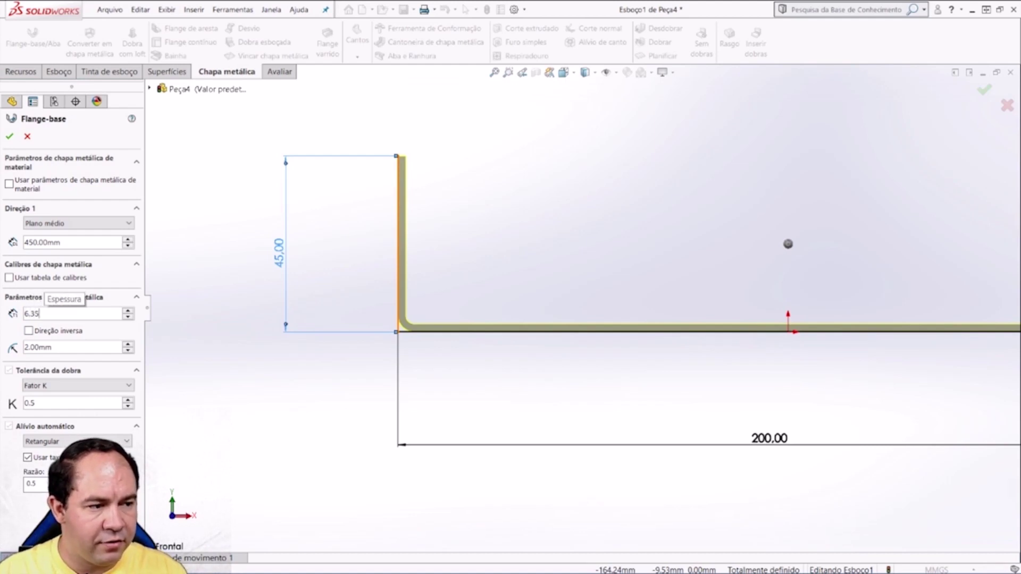
{"action": "key", "text": "Tab"}
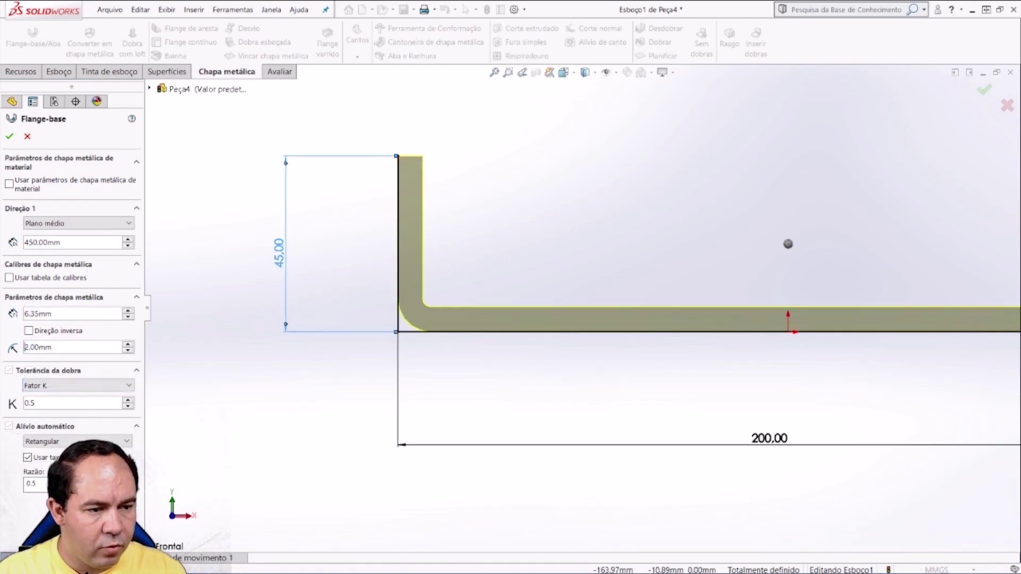
{"action": "key", "text": "ctrl+a"}
{"action": "type", "text": "6.5"}
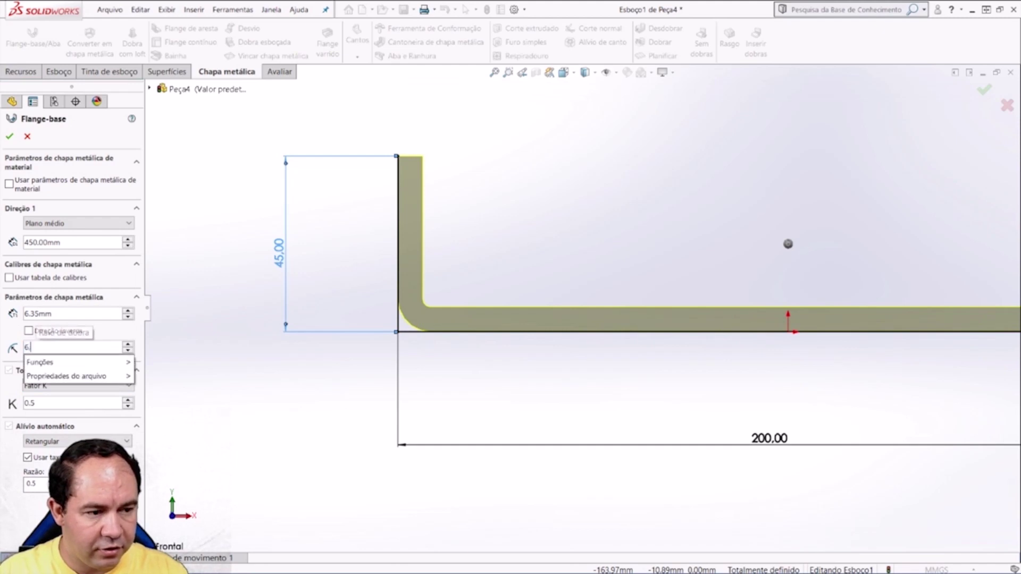
{"action": "key", "text": "Return"}
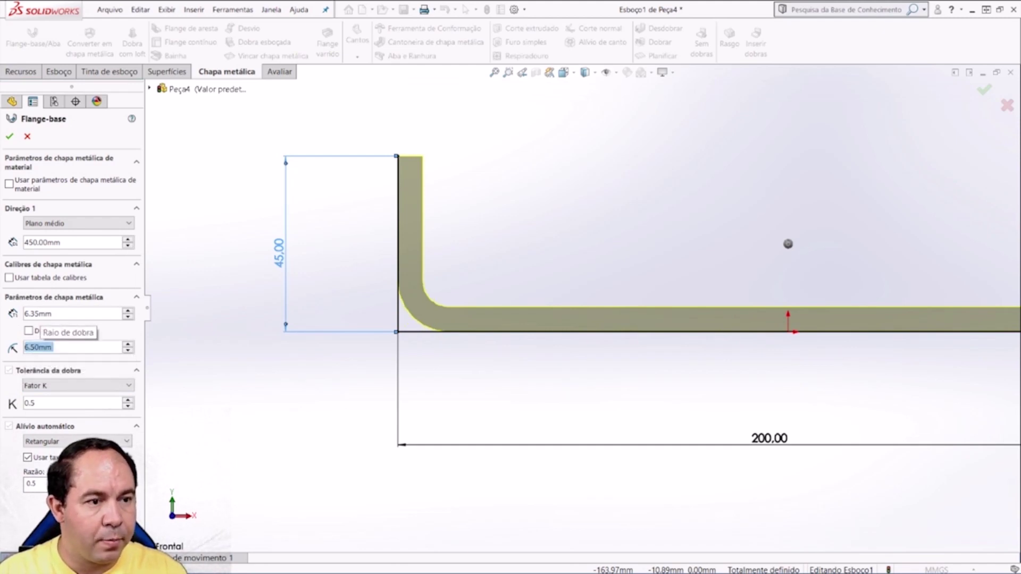
{"action": "key", "text": "Return"}
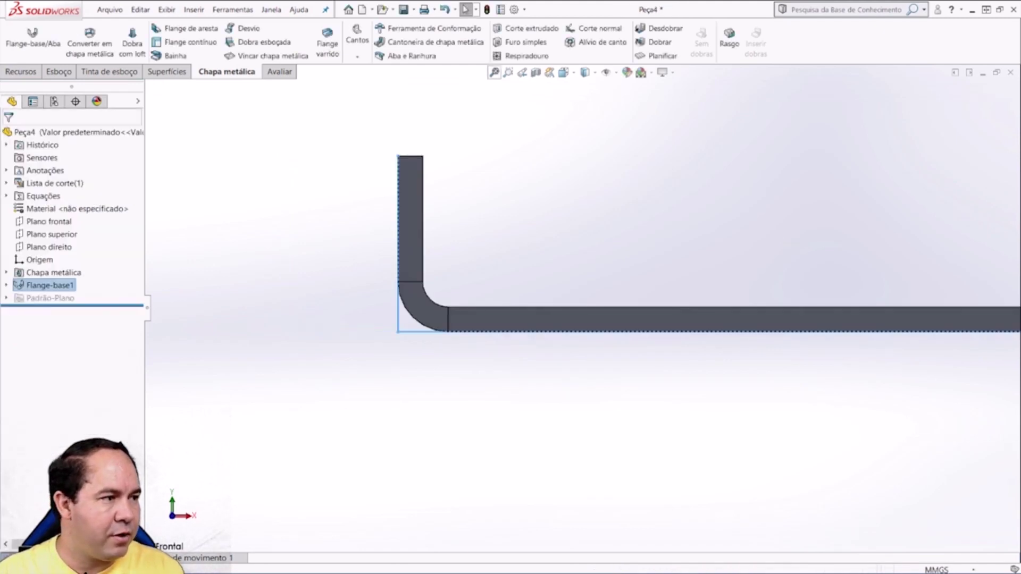
Step: Show the U-channel in isometric view and start saving Peça4 under a new name
{"action": "key", "text": "f"}
{"action": "key", "text": "ctrl+7"}
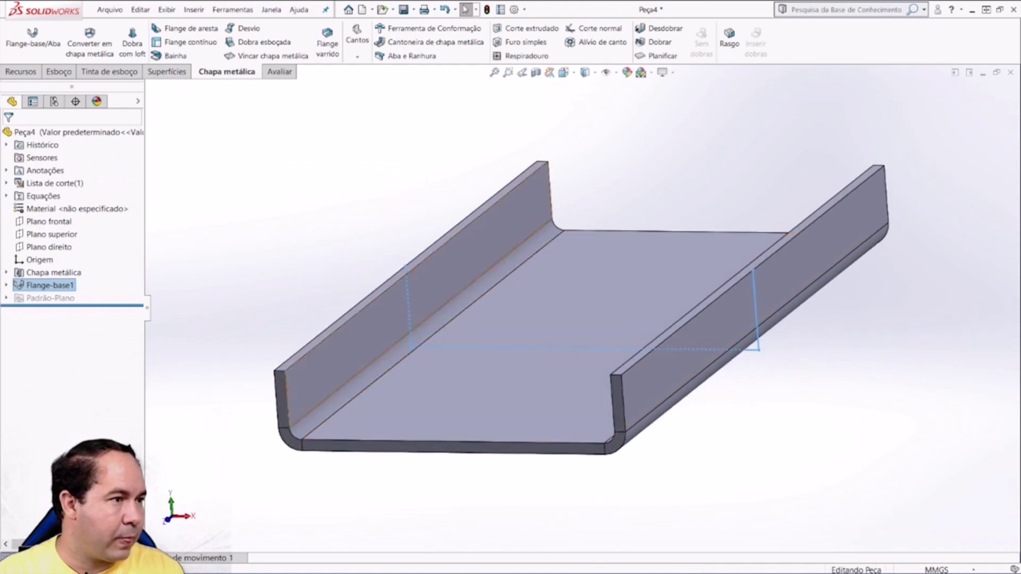
{"action": "key", "text": "ctrl+s"}
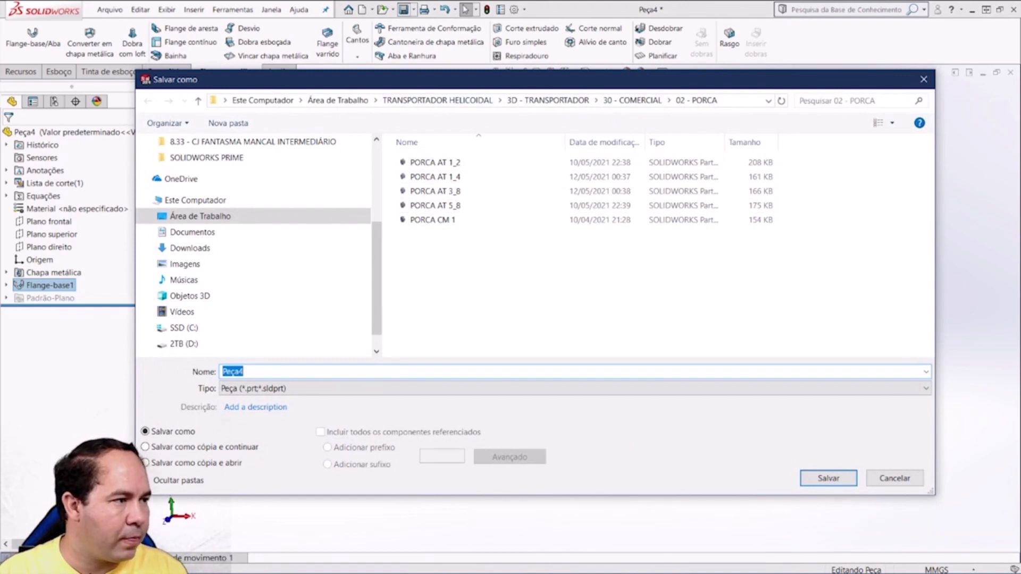
Step: Save the part as PC_00020 in 20 - PEÇAS > 01 - CORTE E DOBRA
{"action": "left_click", "coordinate": [632, 100]}
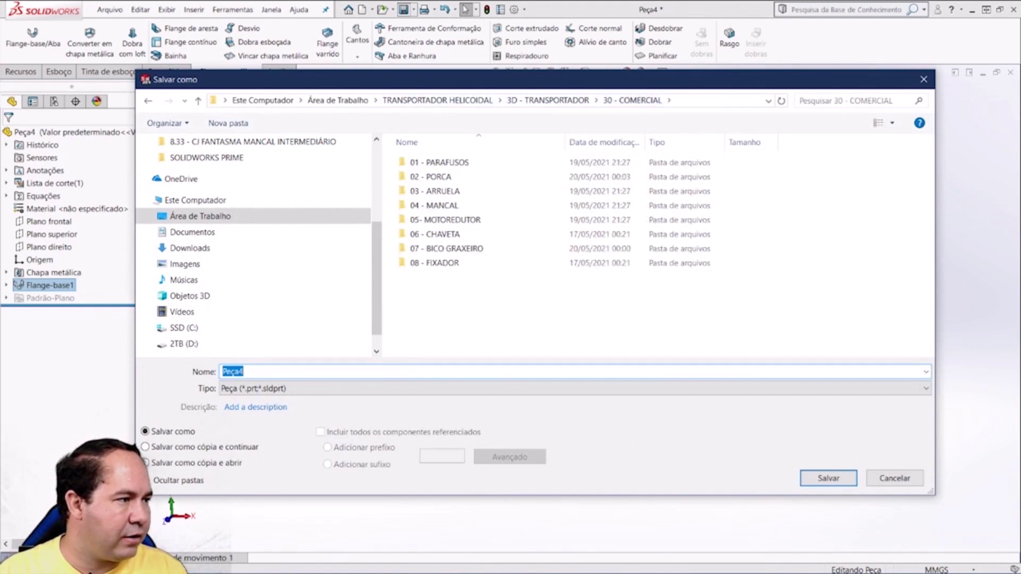
{"action": "left_click", "coordinate": [548, 100]}
{"action": "left_click", "coordinate": [430, 191]}
{"action": "double_click", "coordinate": [429, 191]}
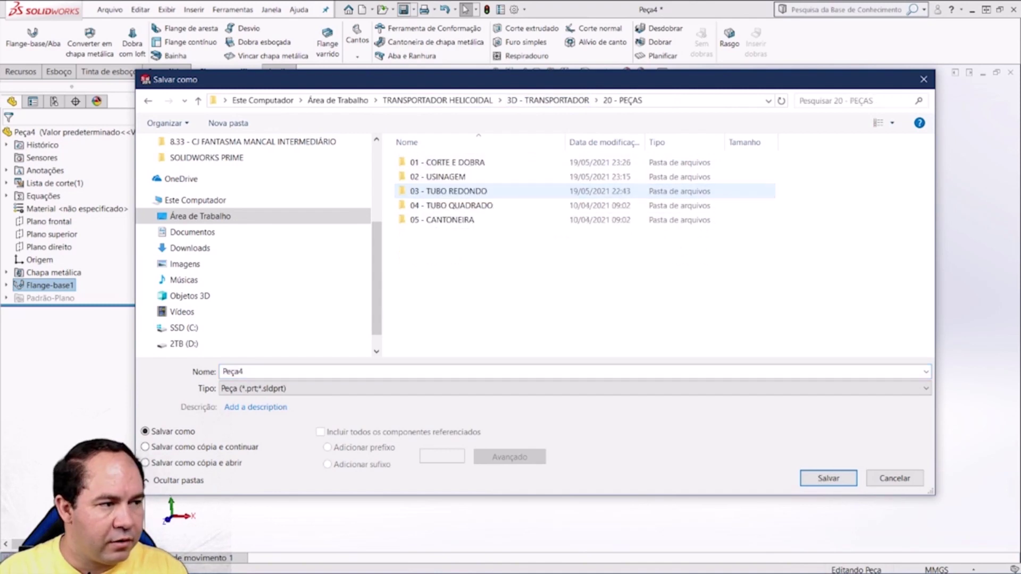
{"action": "left_click", "coordinate": [425, 163]}
{"action": "double_click", "coordinate": [425, 162]}
{"action": "left_click", "coordinate": [426, 162]}
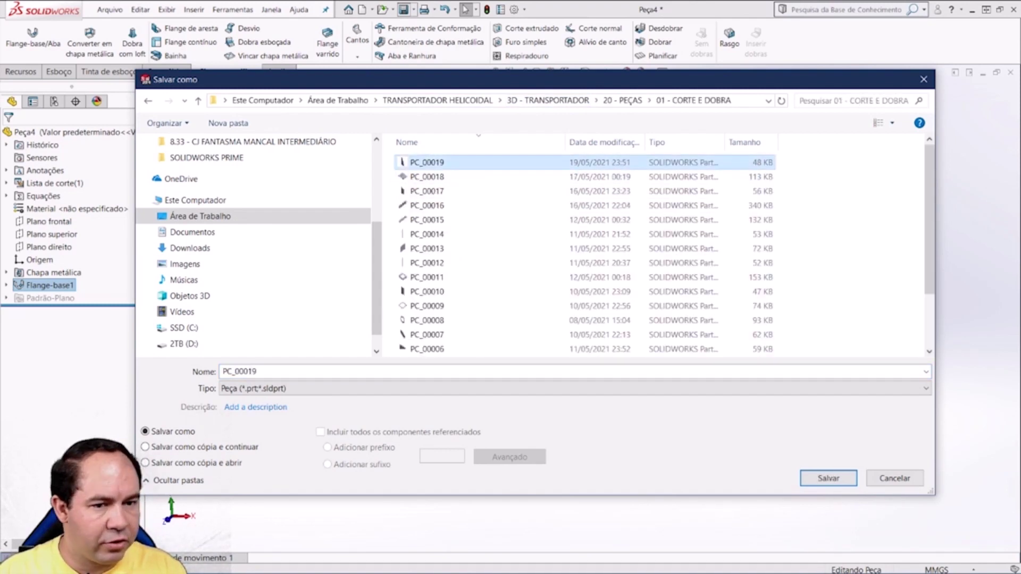
{"action": "left_click", "coordinate": [259, 371]}
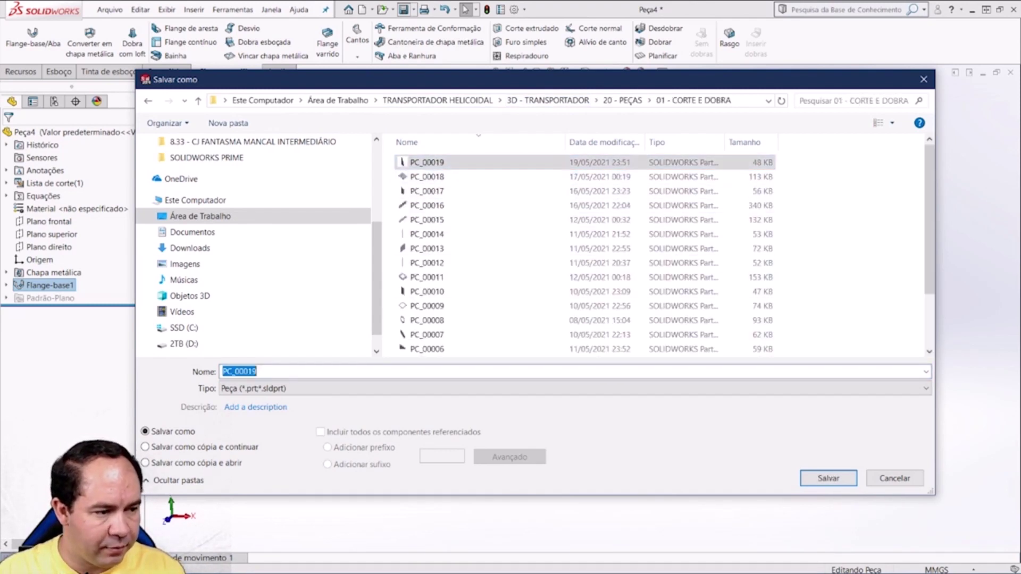
{"action": "key", "text": "BackSpace"}
{"action": "key", "text": "BackSpace"}
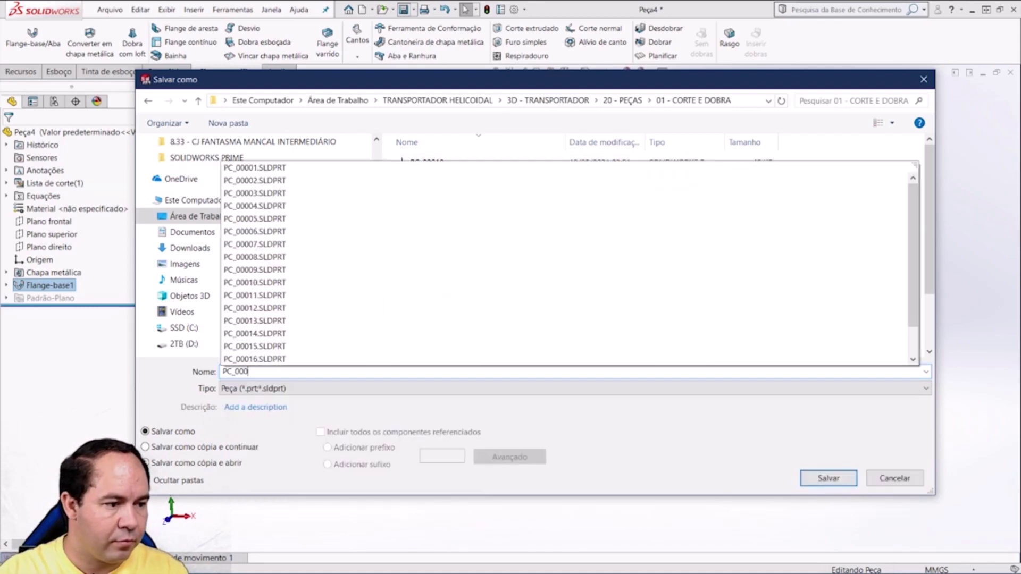
{"action": "type", "text": "20"}
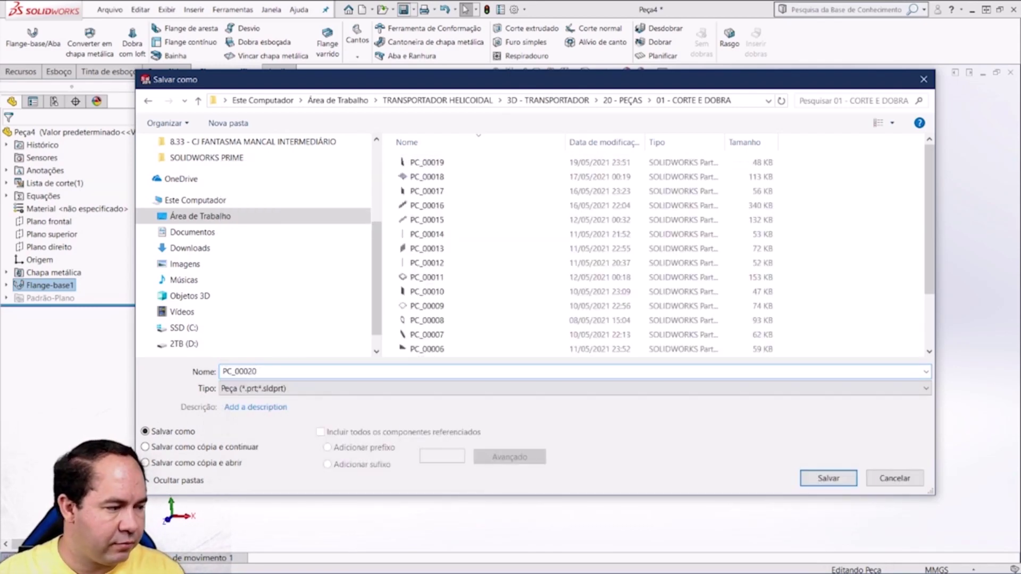
{"action": "key", "text": "Return"}
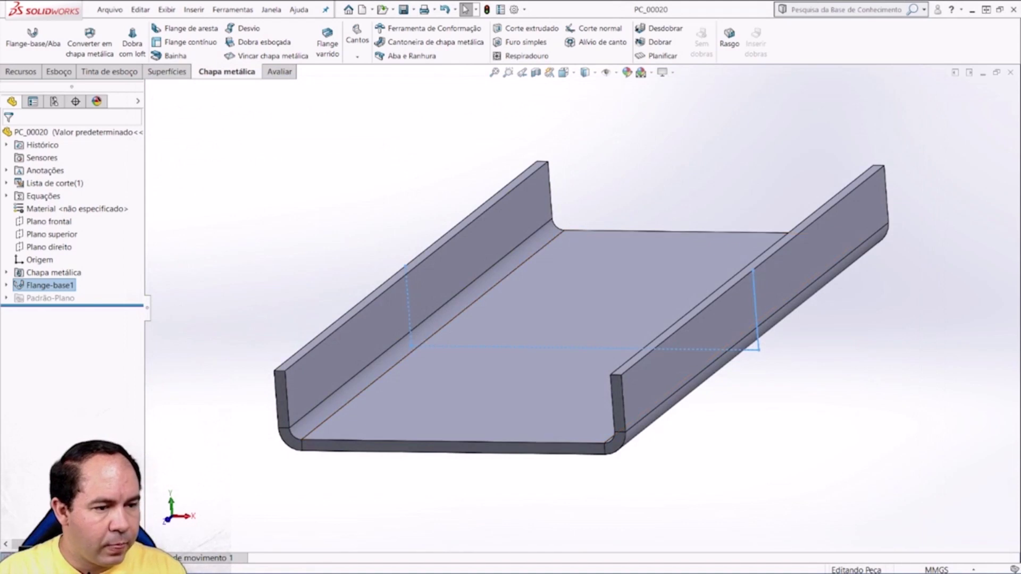
Step: Orient the view normal to the channel's base face using Flange-base1
{"action": "key", "text": "Left"}
{"action": "key", "text": "Left"}
{"action": "key", "text": "Left"}
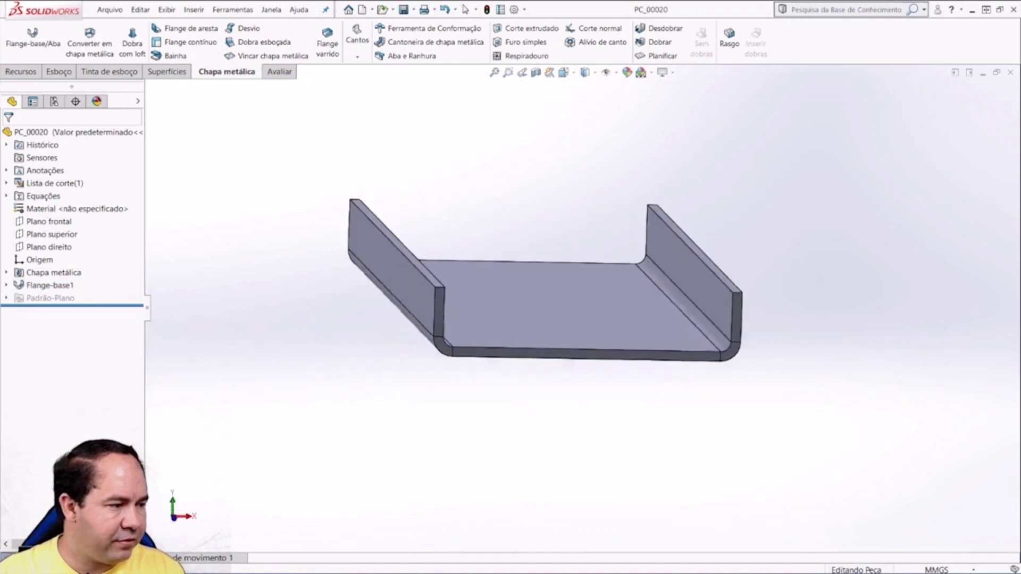
{"action": "key", "text": "ctrl+7"}
{"action": "key", "text": "f"}
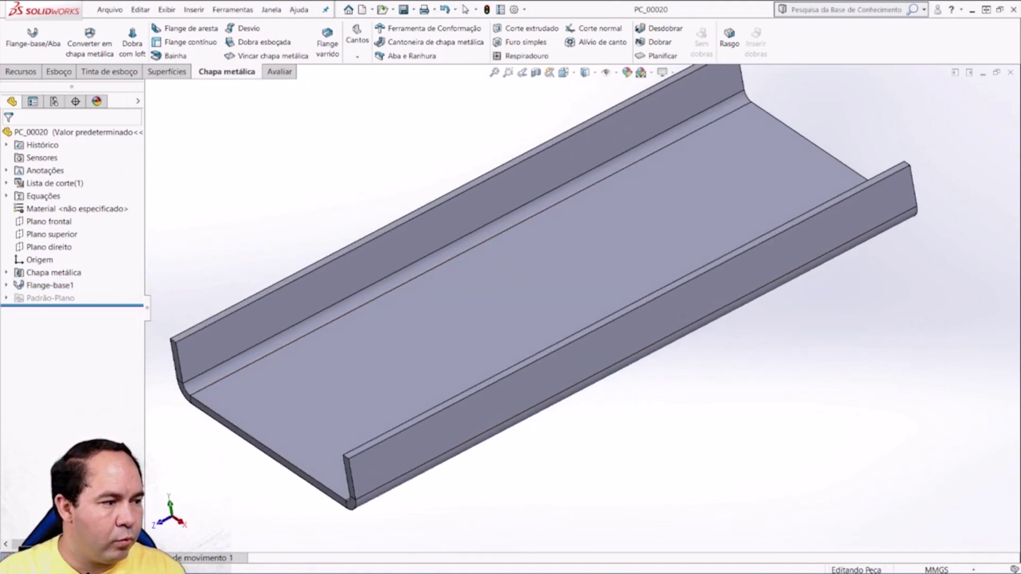
{"action": "left_click", "coordinate": [559, 250]}
{"action": "left_click", "coordinate": [645, 230]}
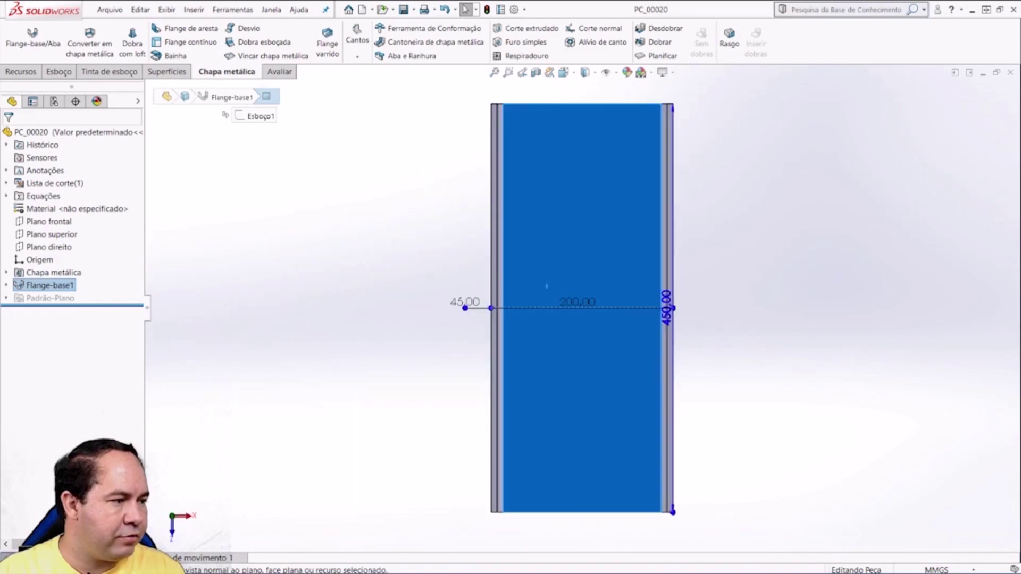
{"action": "key", "text": "Escape"}
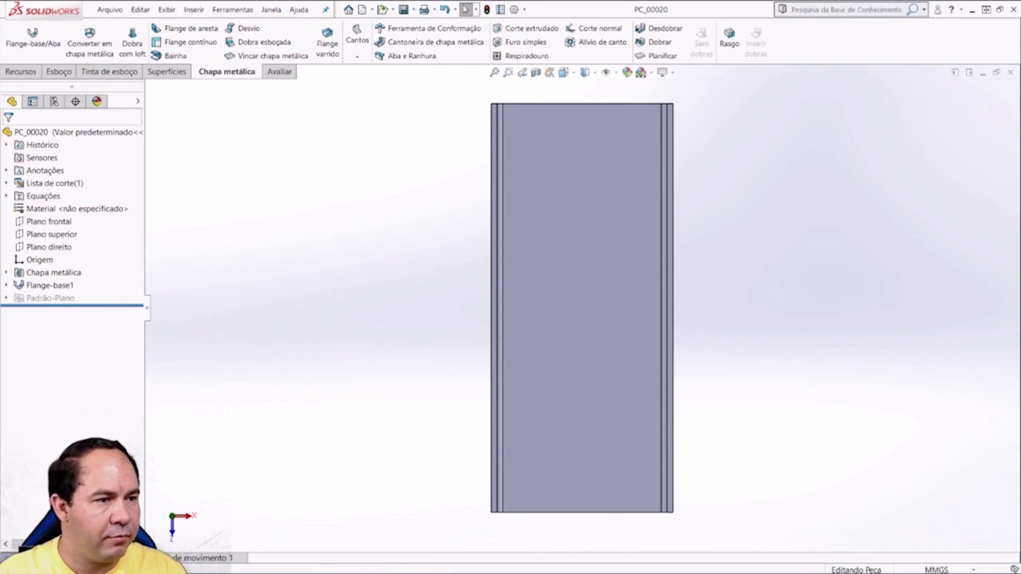
{"action": "left_click", "coordinate": [59, 71]}
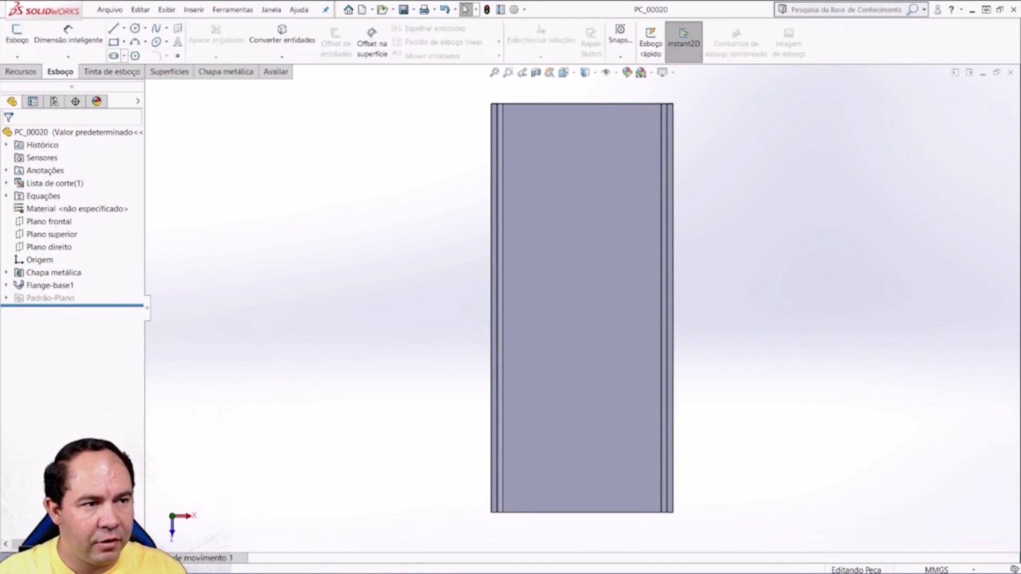
Step: Draw a vertical slot on the base face with its centre coincident to the origin
{"action": "left_click", "coordinate": [114, 55]}
{"action": "left_click", "coordinate": [585, 313]}
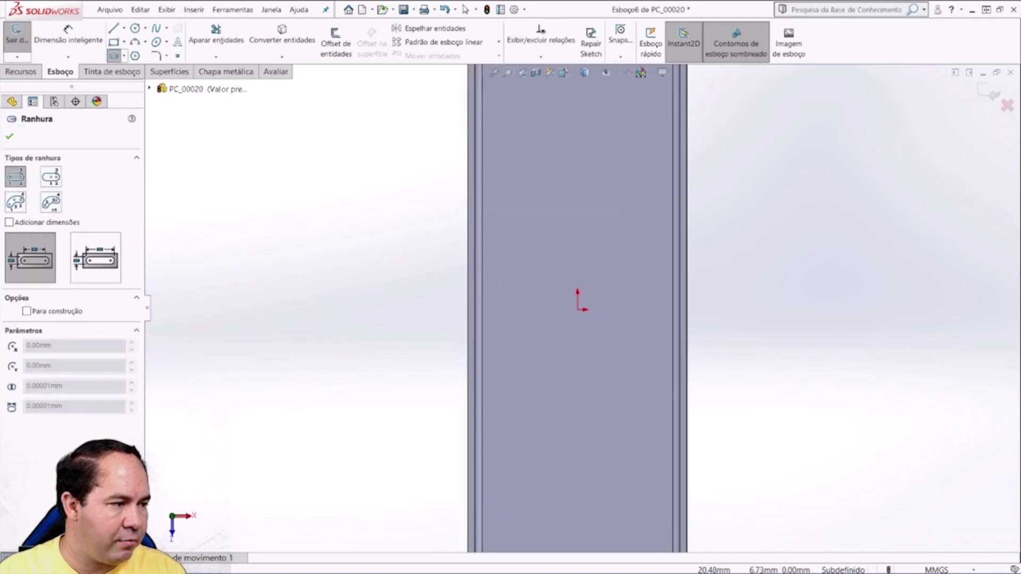
{"action": "left_click", "coordinate": [565, 279]}
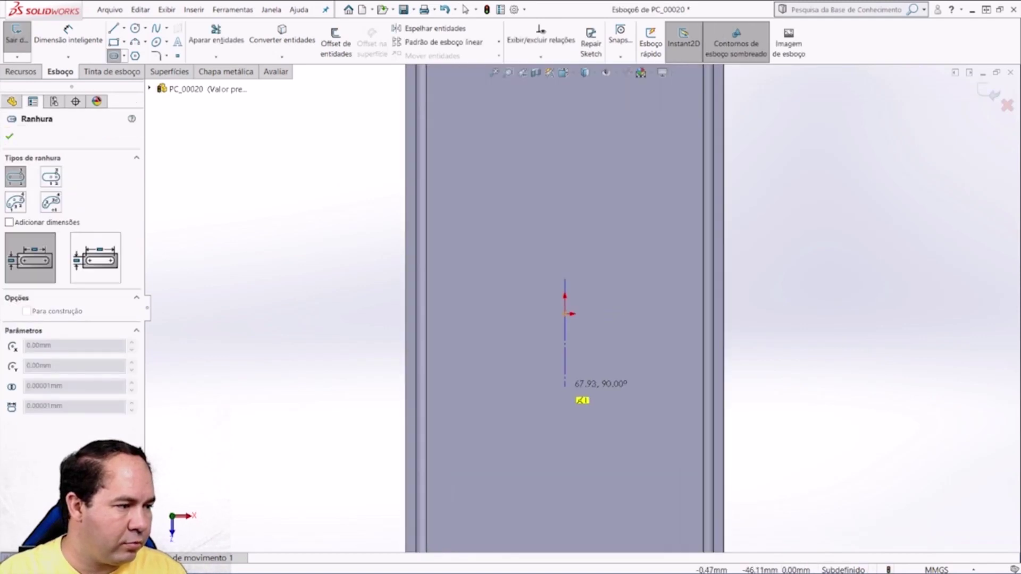
{"action": "left_click", "coordinate": [564, 386]}
{"action": "left_click", "coordinate": [597, 340]}
{"action": "key", "text": "Escape"}
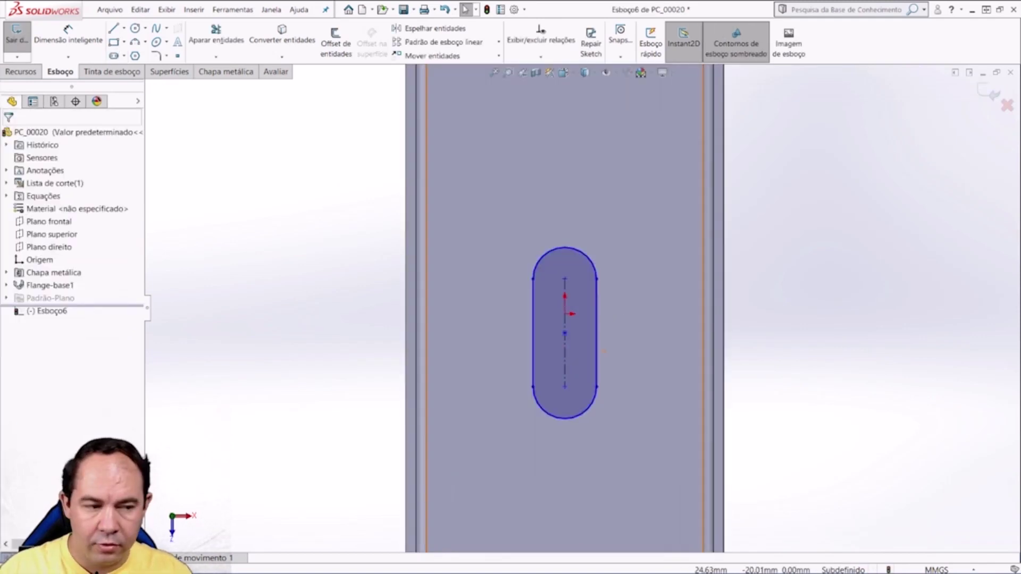
{"action": "left_click", "coordinate": [565, 314]}
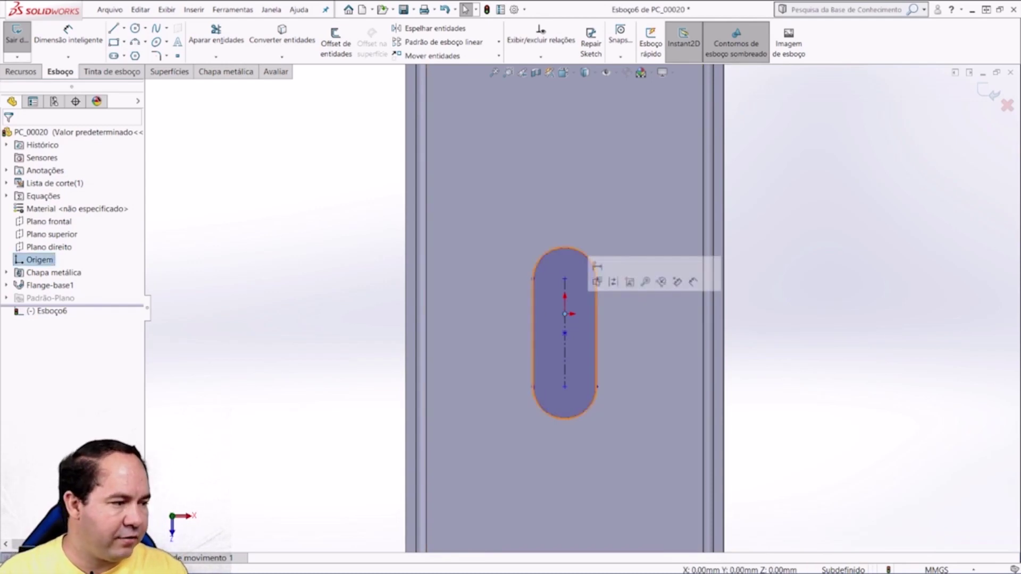
{"action": "right_click", "coordinate": [565, 333]}
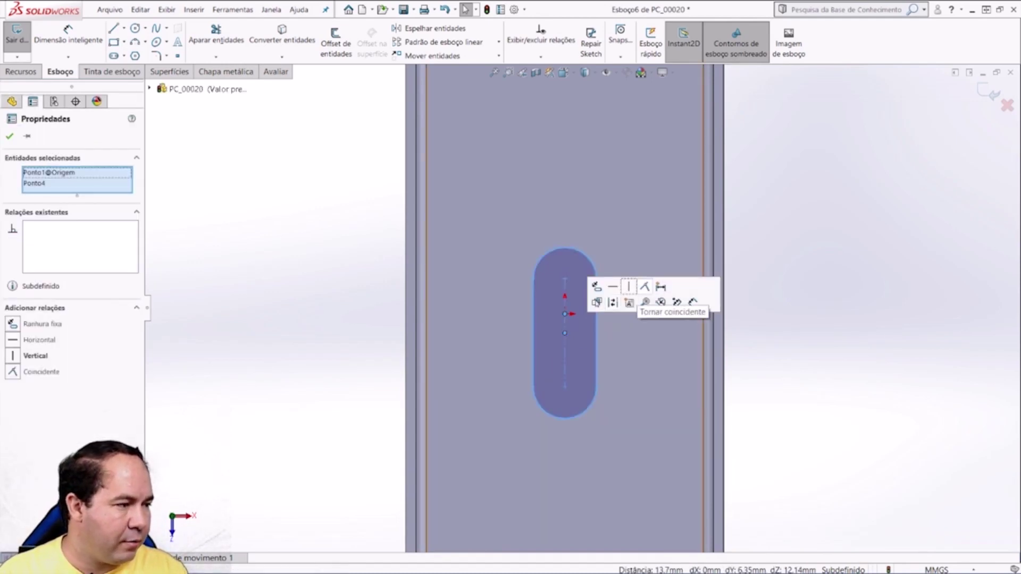
{"action": "left_click", "coordinate": [640, 301]}
{"action": "key", "text": "Escape"}
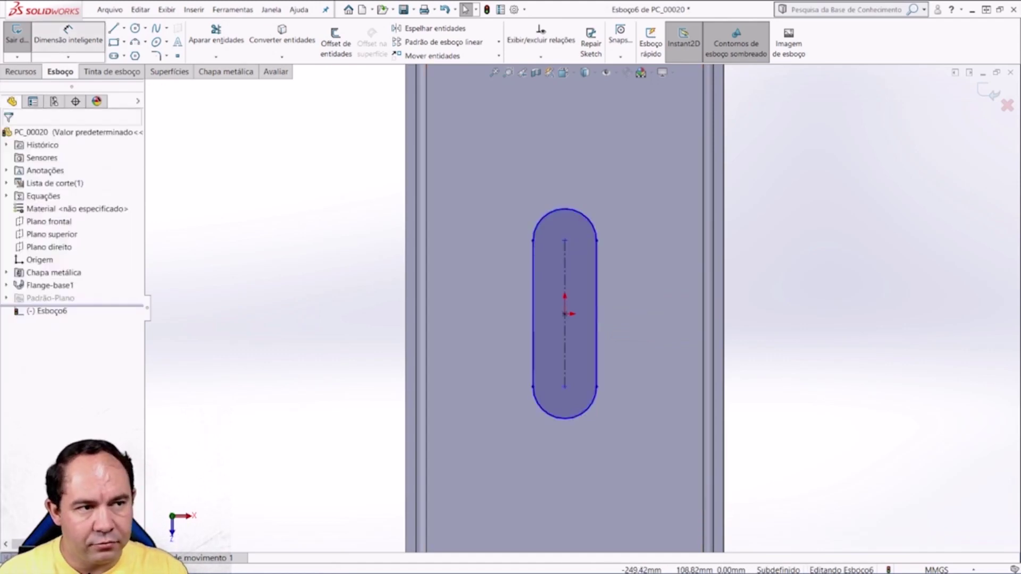
Step: Dimension the slot 28 mm wide and 30 mm long
{"action": "left_click", "coordinate": [68, 32]}
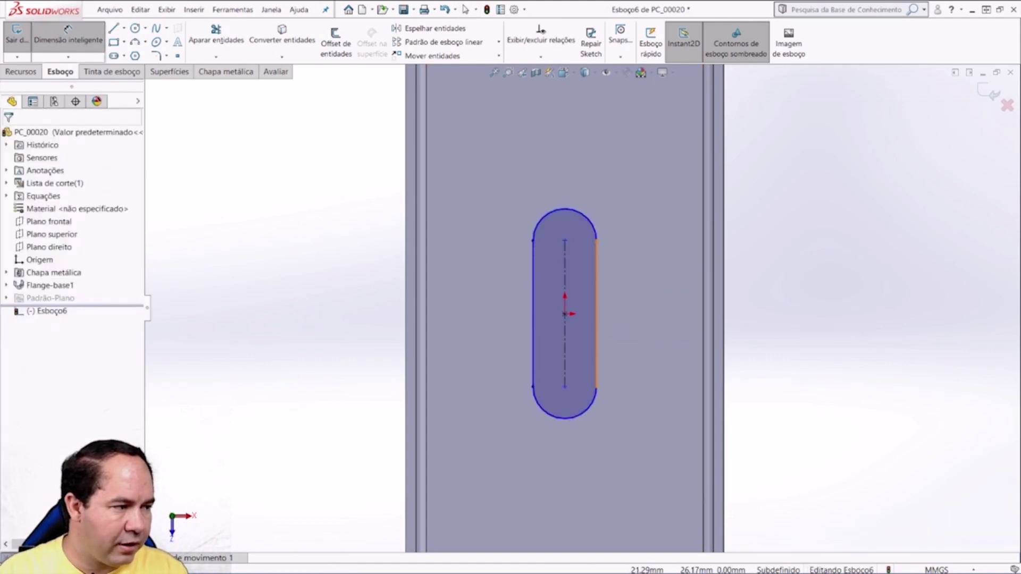
{"action": "left_click", "coordinate": [596, 319]}
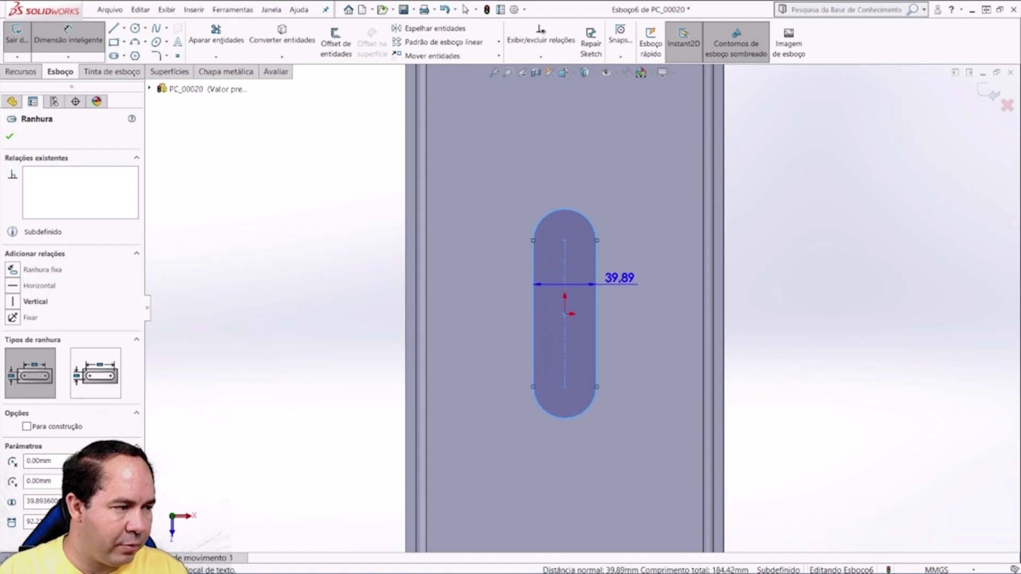
{"action": "left_click", "coordinate": [620, 282]}
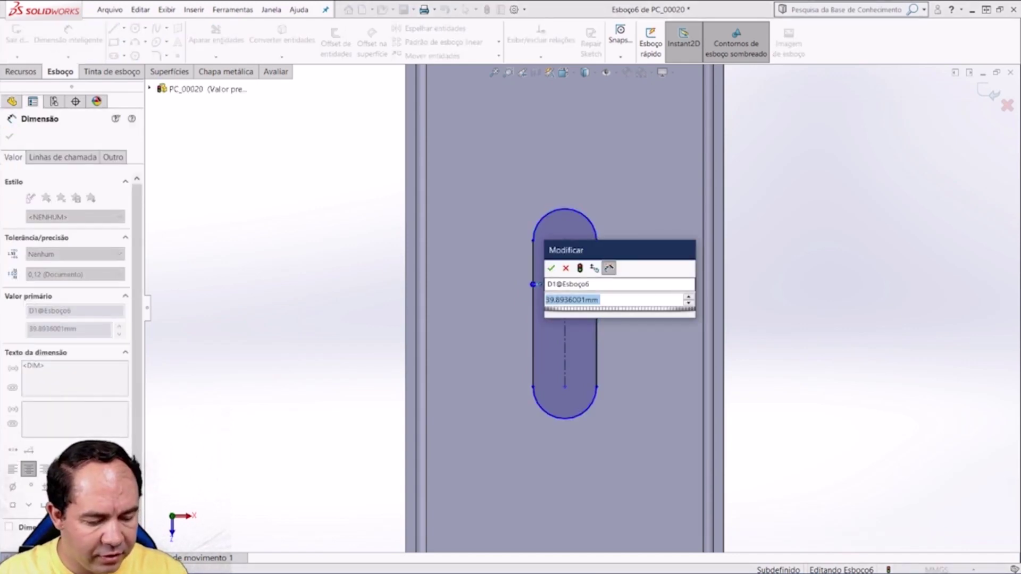
{"action": "type", "text": "28"}
{"action": "key", "text": "Return"}
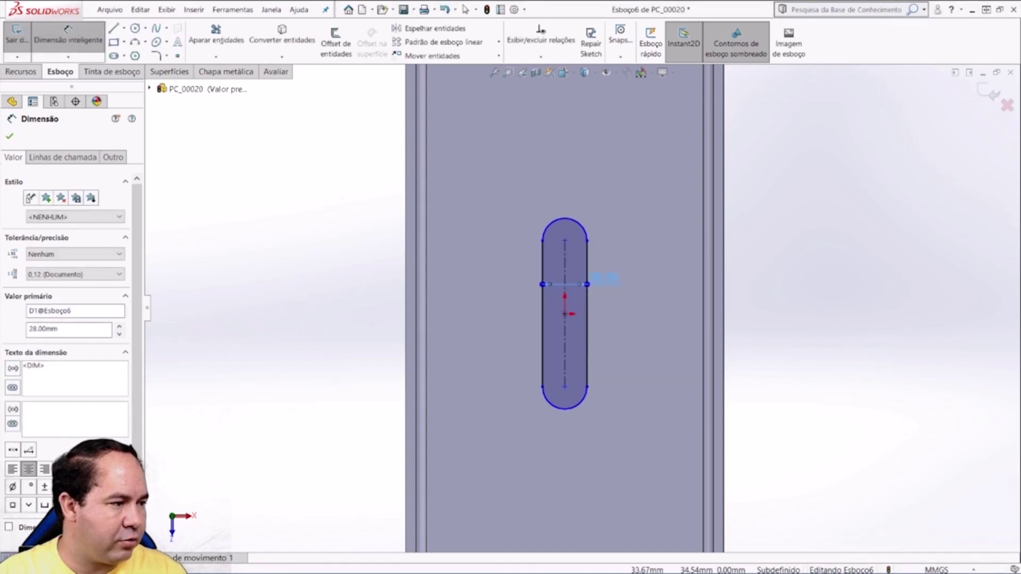
{"action": "left_click", "coordinate": [585, 345]}
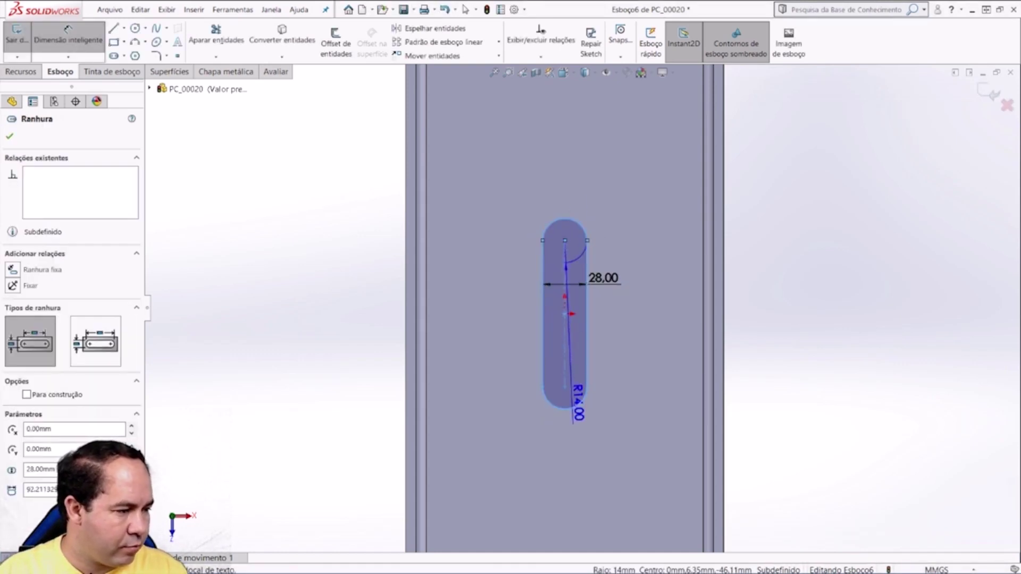
{"action": "left_click", "coordinate": [644, 316]}
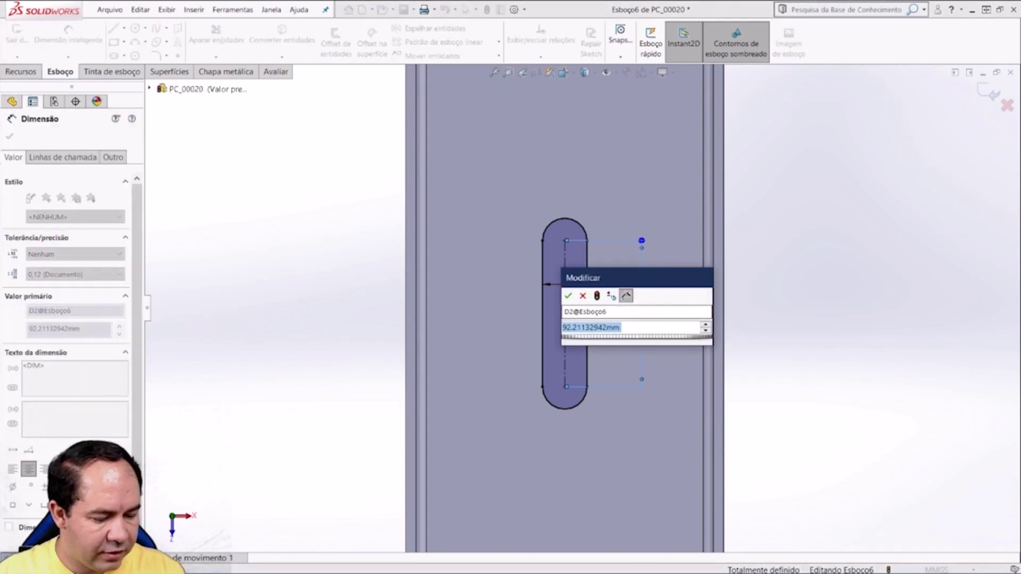
{"action": "type", "text": "35"}
{"action": "key", "text": "Return"}
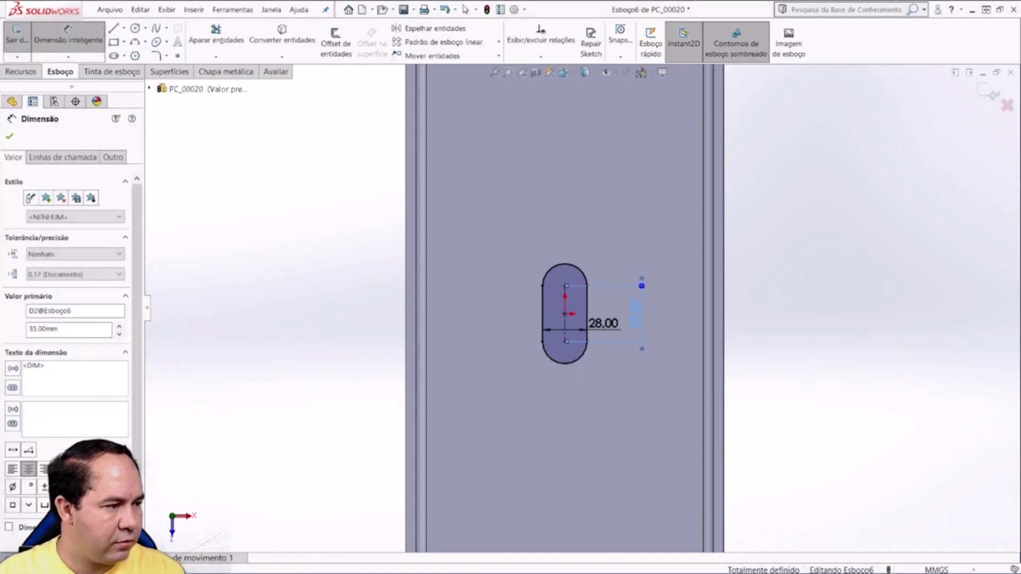
{"action": "double_click", "coordinate": [636, 313]}
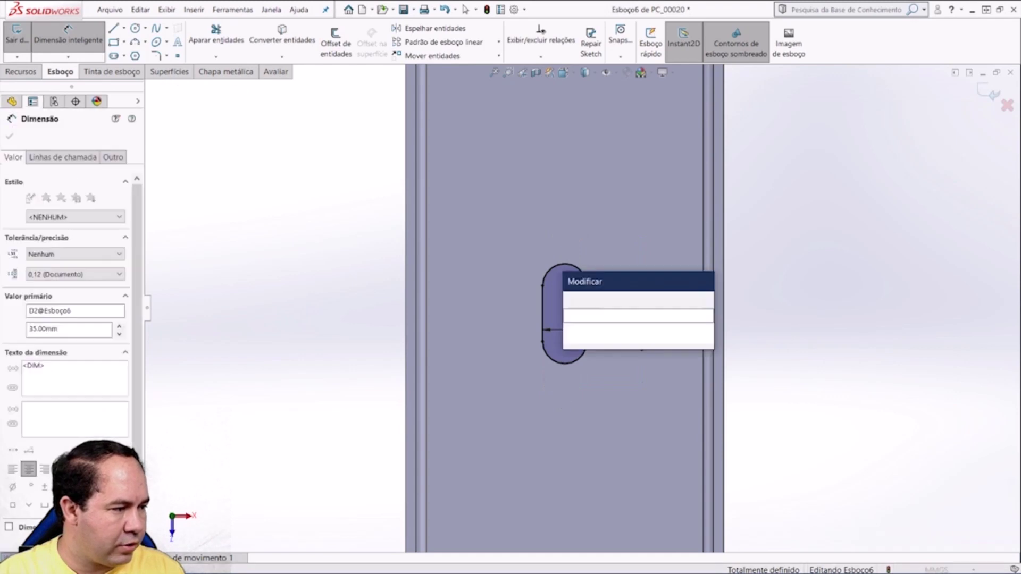
{"action": "type", "text": "30"}
{"action": "key", "text": "Return"}
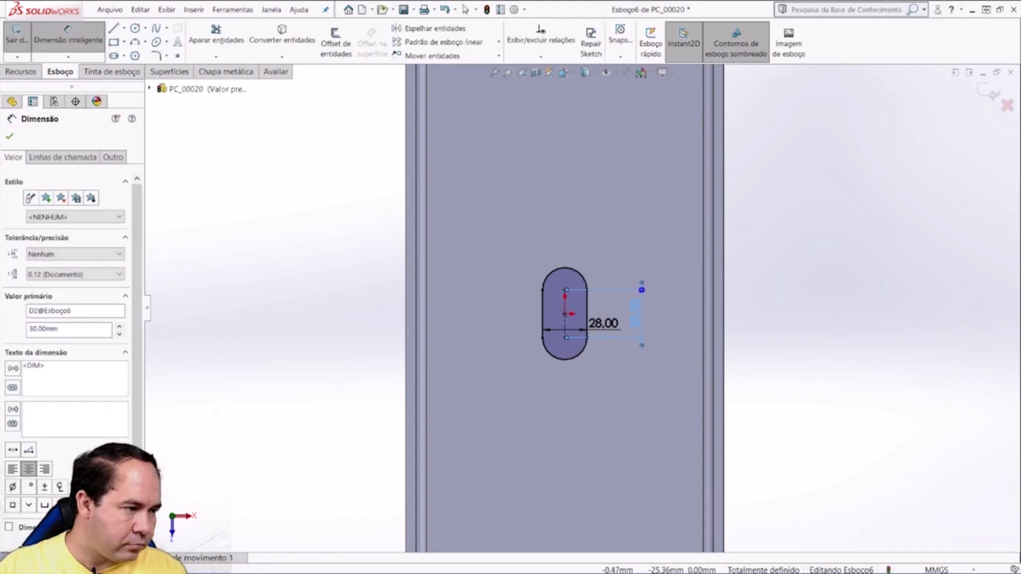
Step: Cut the slot through the channel's base with an extruded cut
{"action": "scroll", "coordinate": [594, 307], "scroll_direction": "up", "scroll_amount": 1}
{"action": "key", "text": "ctrl+7"}
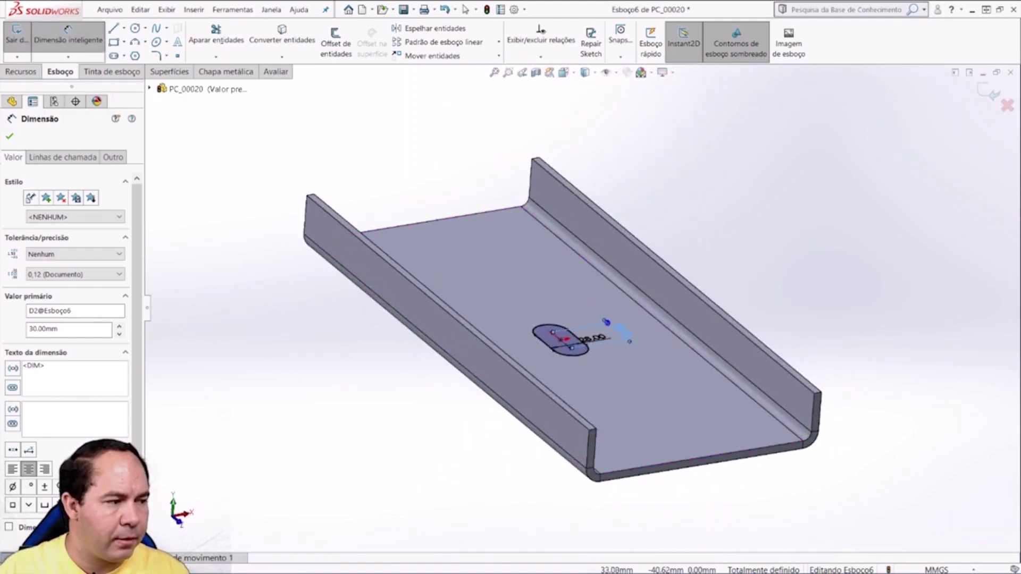
{"action": "middle_click_drag", "start_coordinate": [585, 340], "coordinate": [590, 351]}
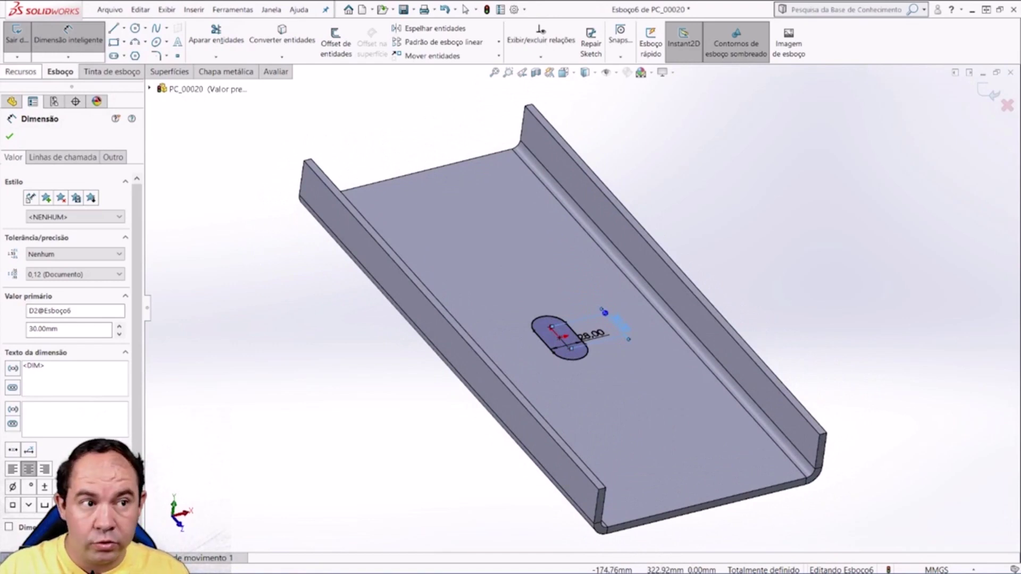
{"action": "left_click", "coordinate": [22, 72]}
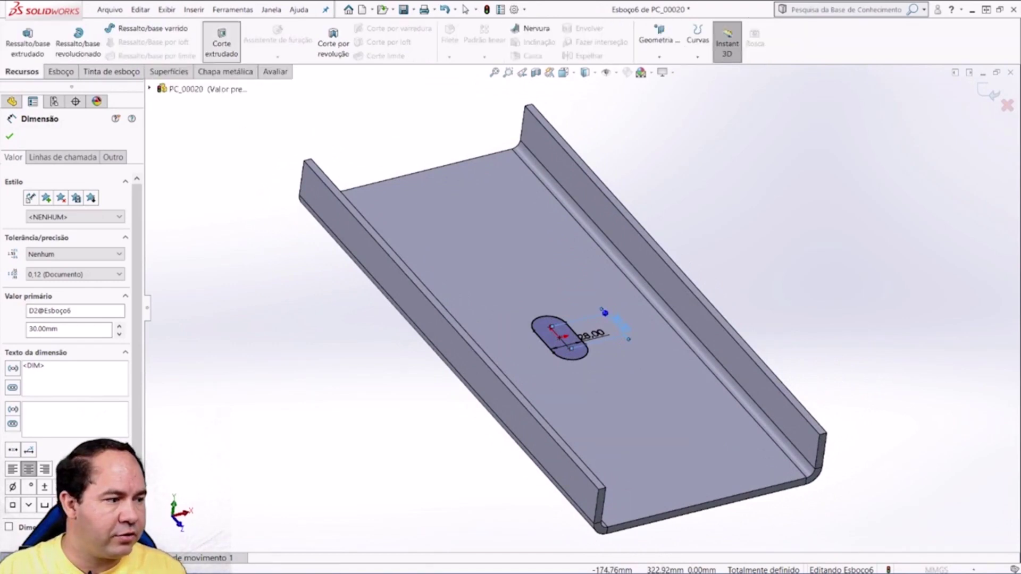
{"action": "left_click", "coordinate": [222, 42]}
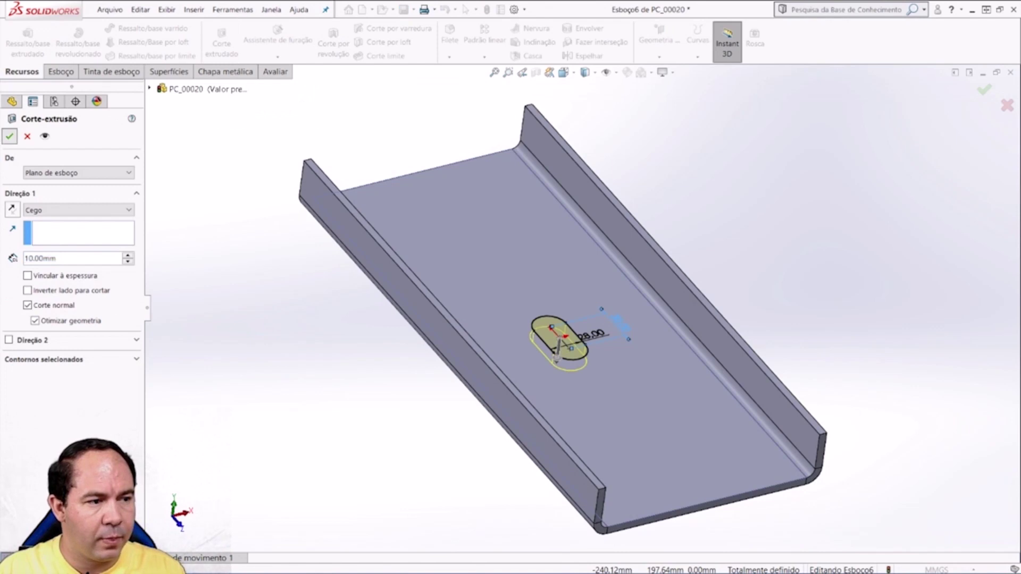
{"action": "key", "text": "Return"}
{"action": "middle_click_drag", "start_coordinate": [563, 319], "coordinate": [532, 297]}
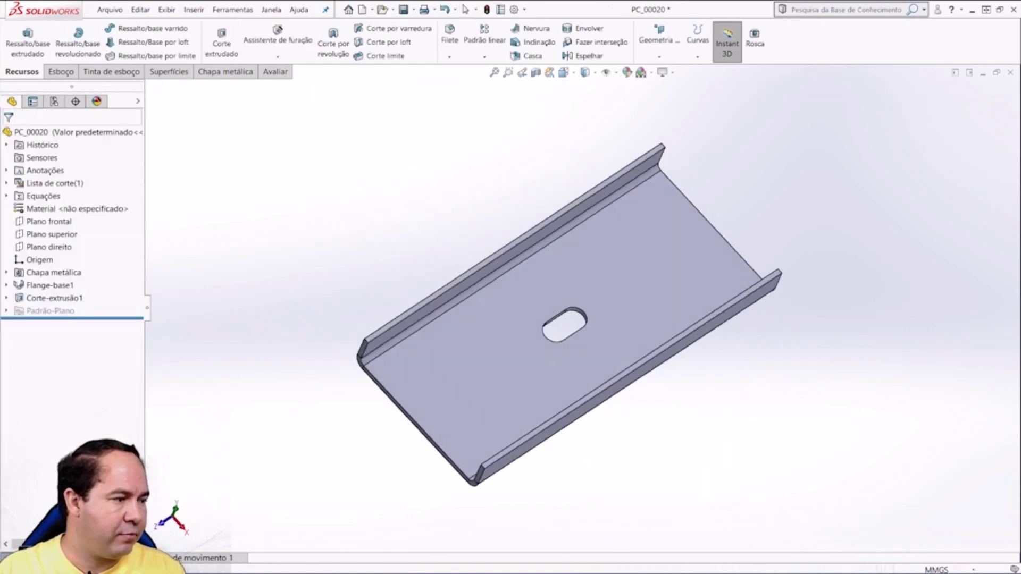
Step: View the base face normal-to and select sketch Esboço6 under Corte-extrusão1
{"action": "left_click", "coordinate": [506, 299]}
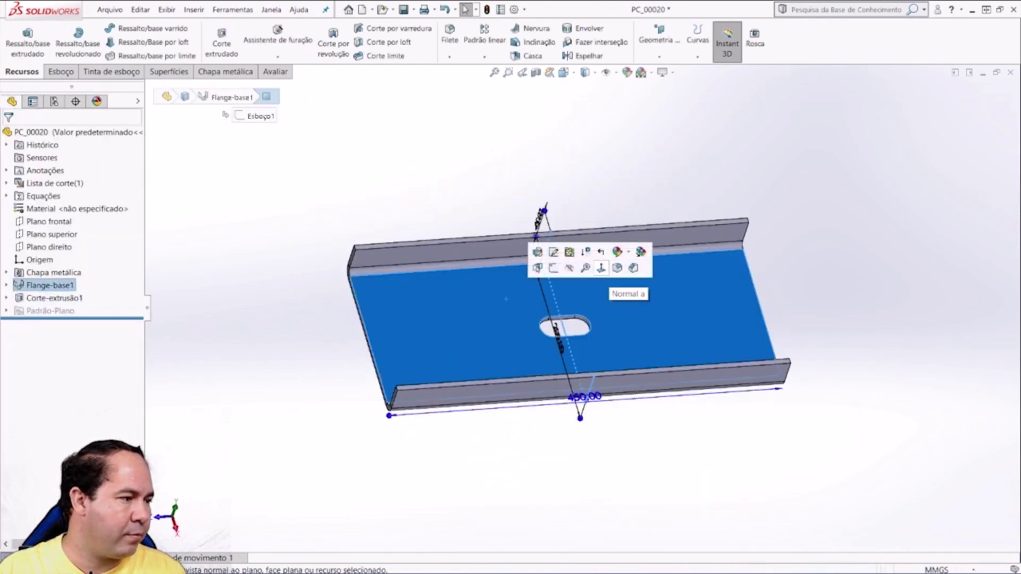
{"action": "left_click", "coordinate": [601, 267]}
{"action": "key", "text": "Escape"}
{"action": "scroll", "coordinate": [642, 473], "scroll_direction": "down", "scroll_amount": 2}
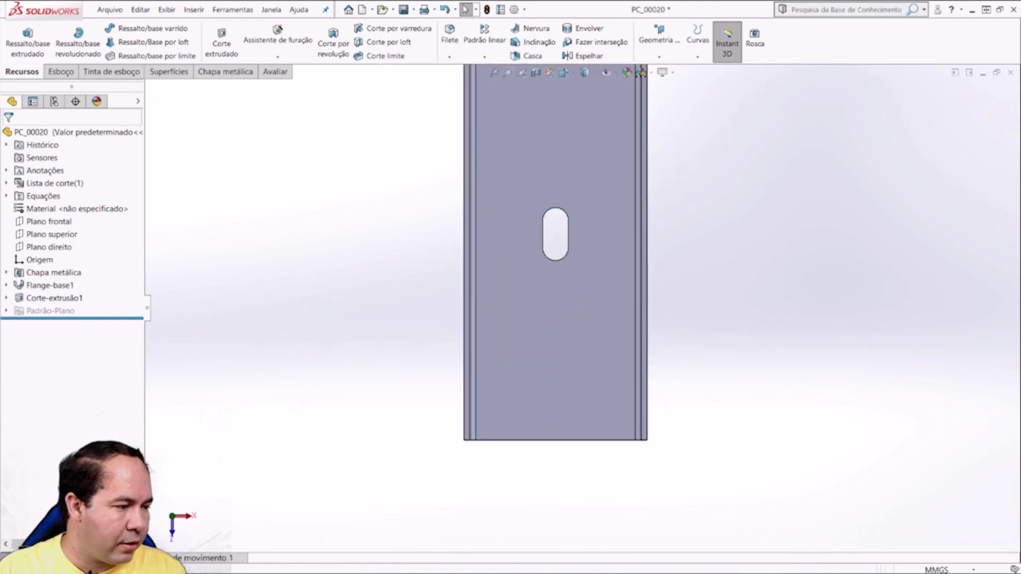
{"action": "scroll", "coordinate": [582, 307], "scroll_direction": "up", "scroll_amount": 3}
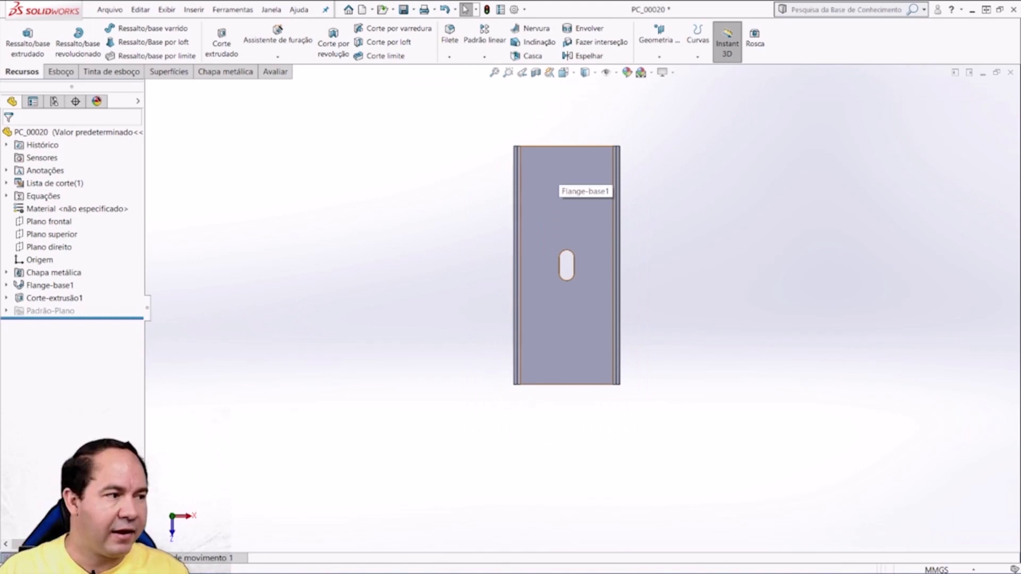
{"action": "middle_click_drag", "start_coordinate": [555, 186], "coordinate": [551, 224], "text": "ctrl"}
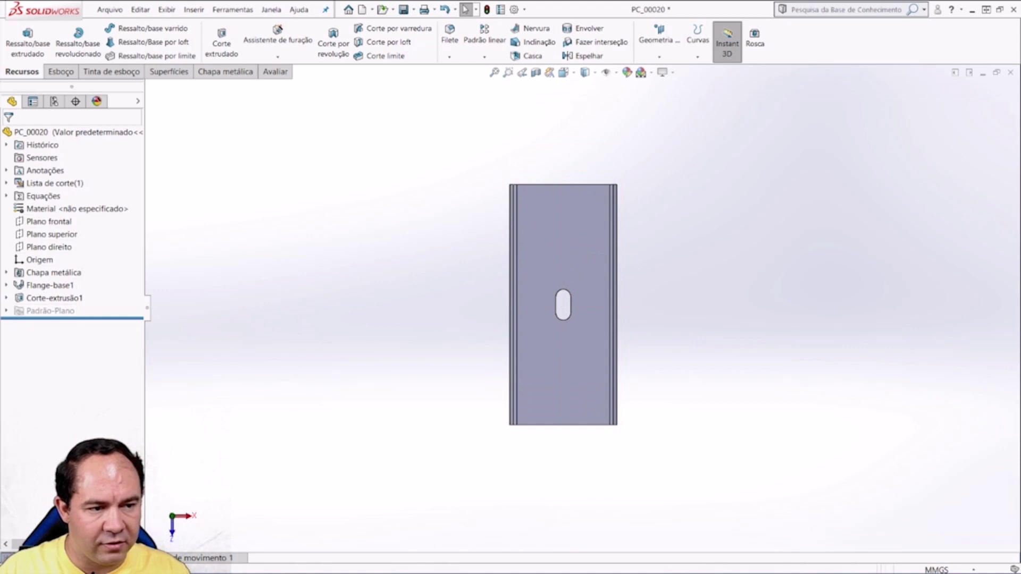
{"action": "left_click", "coordinate": [6, 297]}
{"action": "left_click", "coordinate": [53, 311]}
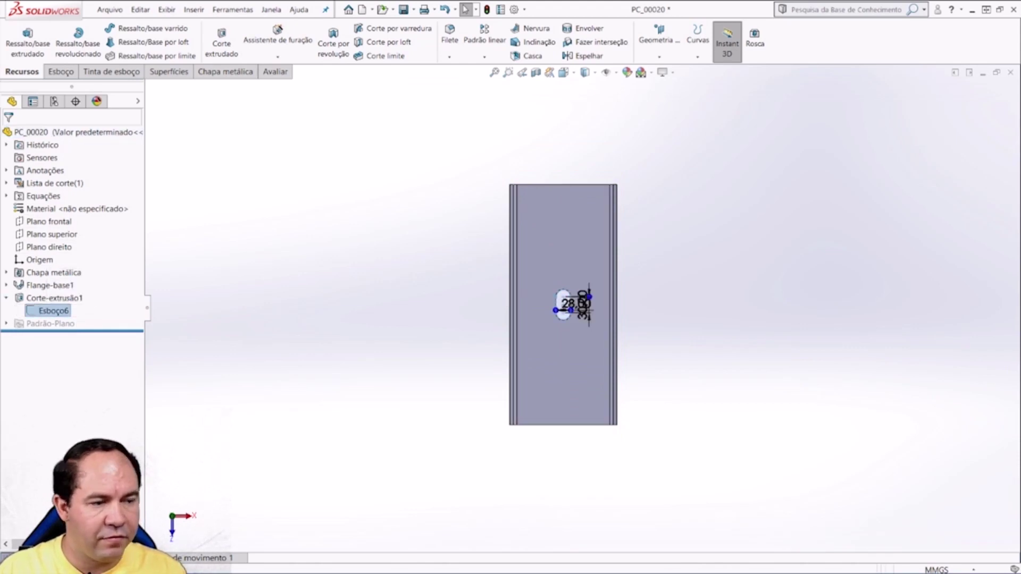
{"action": "key", "text": "Escape"}
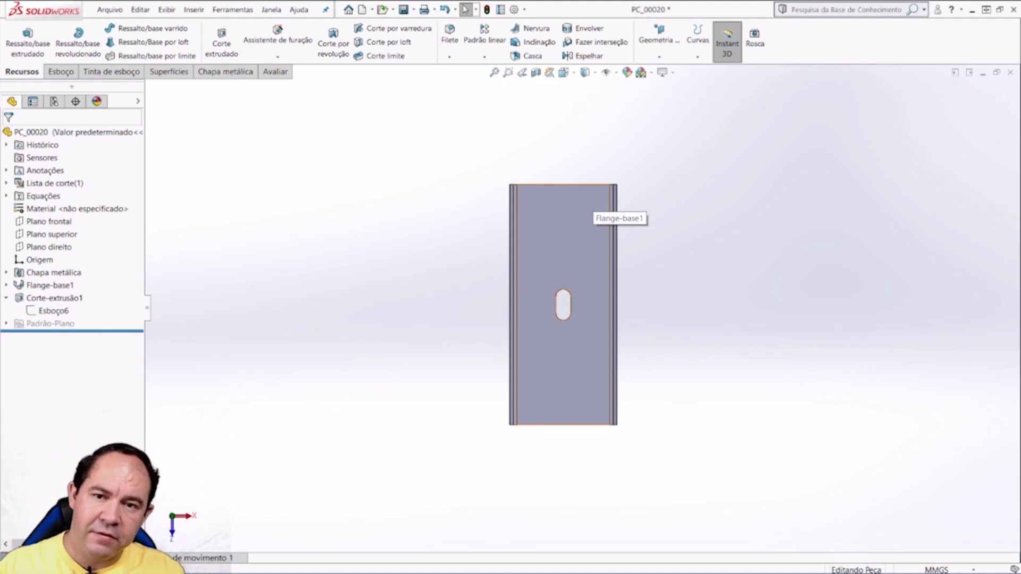
{"action": "scroll", "coordinate": [620, 272], "scroll_direction": "down", "scroll_amount": 3}
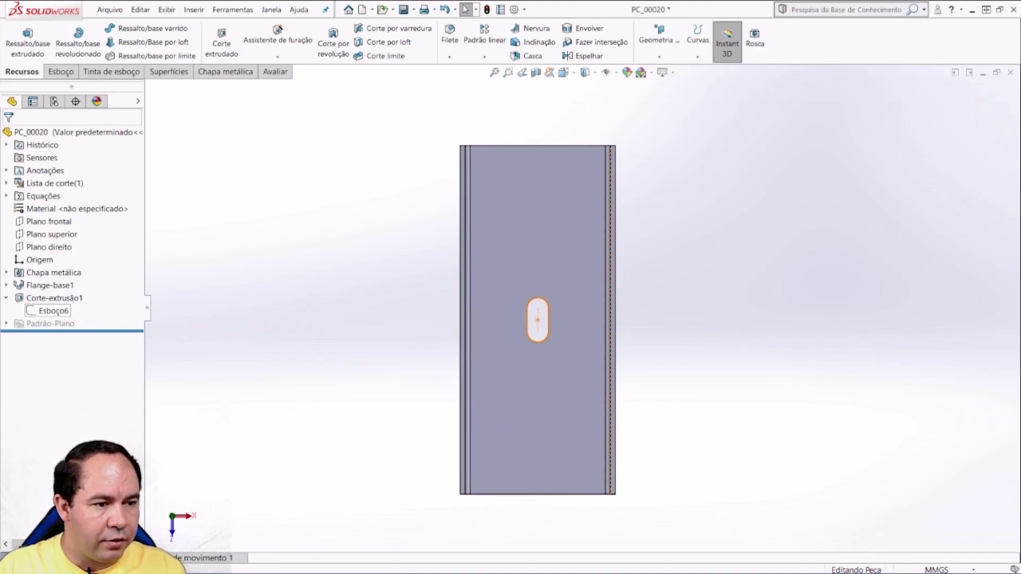
{"action": "left_click", "coordinate": [53, 311]}
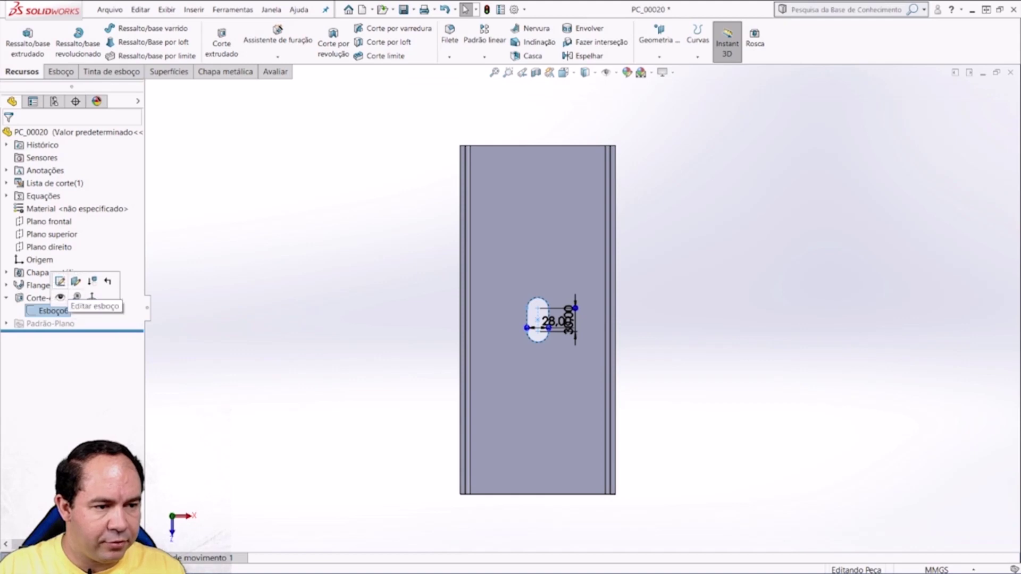
Step: In the slot sketch, add a vertical construction line and a horizontal centerline through the slot centre
{"action": "left_click", "coordinate": [60, 281]}
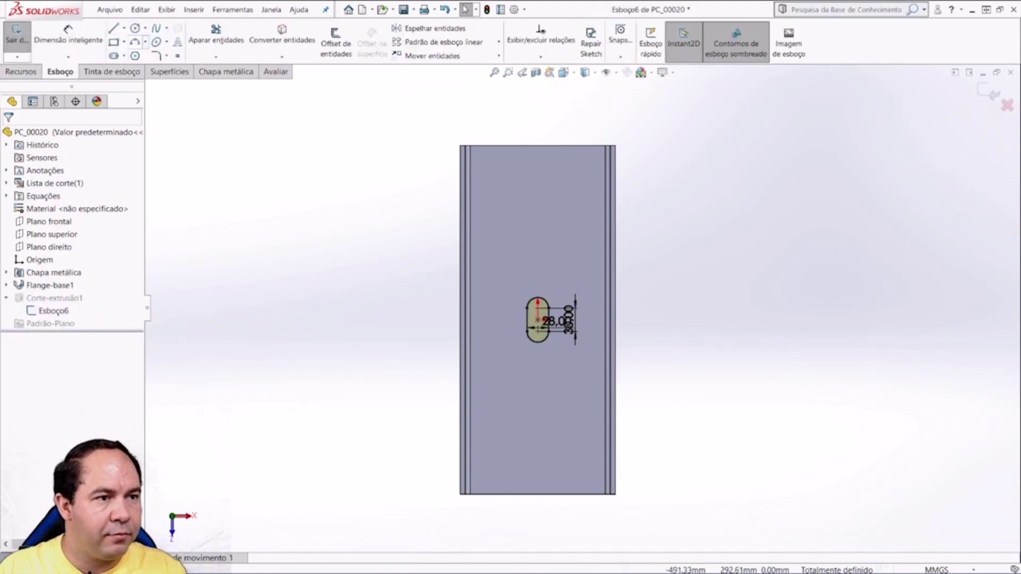
{"action": "left_click", "coordinate": [124, 28]}
{"action": "left_click", "coordinate": [148, 53]}
{"action": "scroll", "coordinate": [571, 275], "scroll_direction": "down", "scroll_amount": 4}
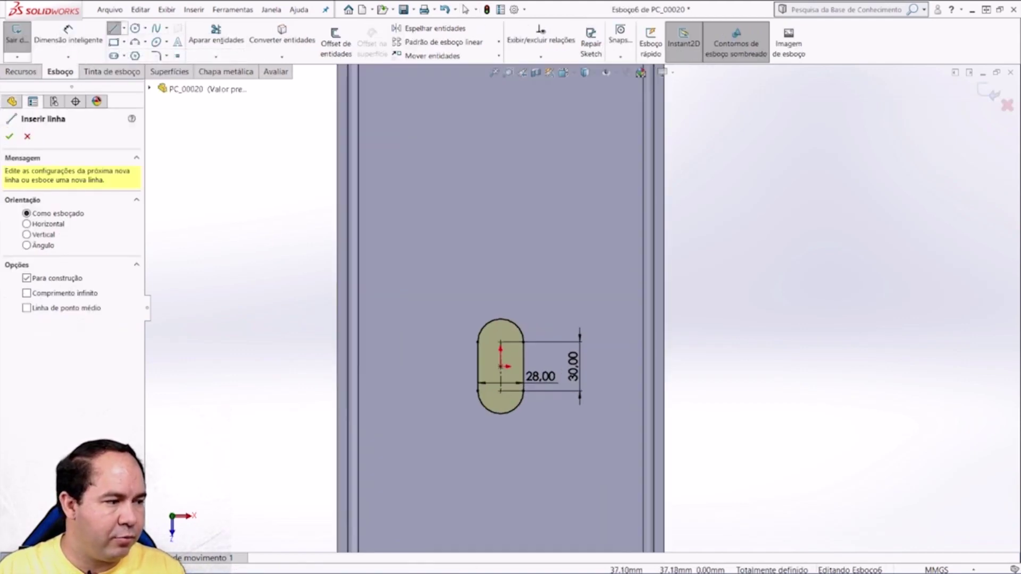
{"action": "left_click", "coordinate": [500, 367]}
{"action": "scroll", "coordinate": [581, 308], "scroll_direction": "up", "scroll_amount": 3}
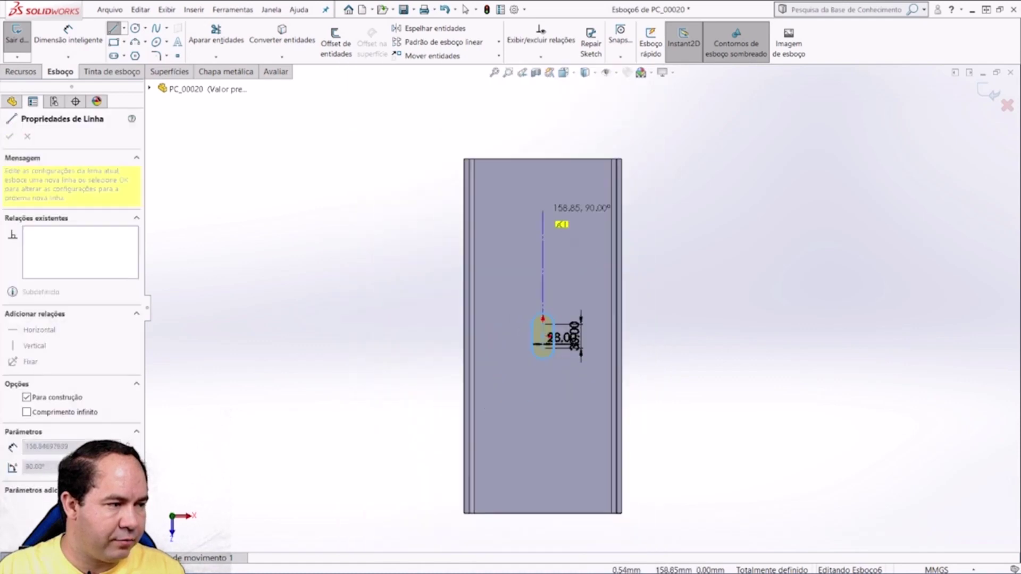
{"action": "left_click", "coordinate": [542, 141]}
{"action": "key", "text": "Escape"}
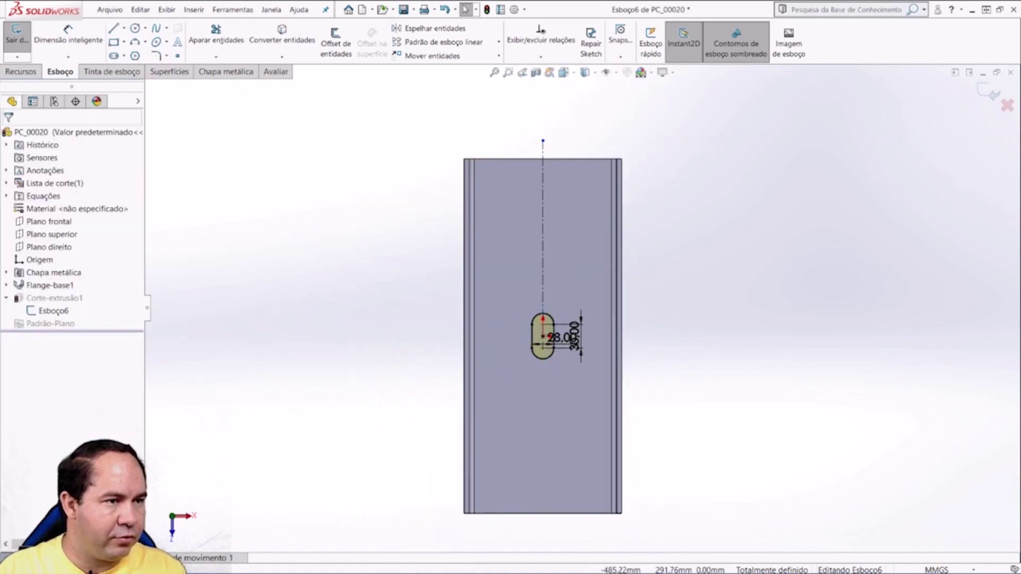
{"action": "left_click", "coordinate": [124, 28]}
{"action": "left_click", "coordinate": [149, 53]}
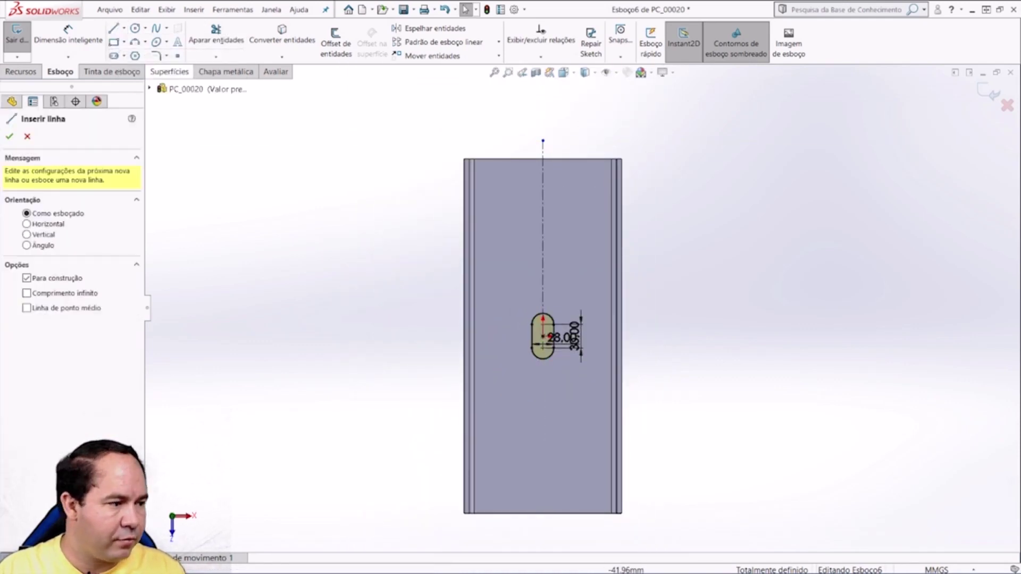
{"action": "left_click", "coordinate": [542, 336]}
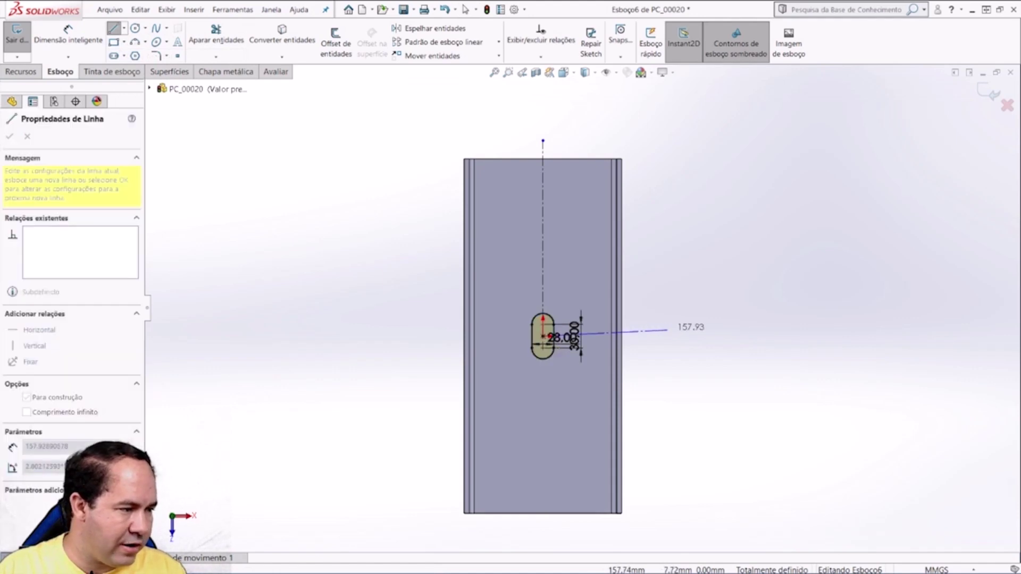
{"action": "left_click", "coordinate": [678, 336]}
{"action": "key", "text": "Escape"}
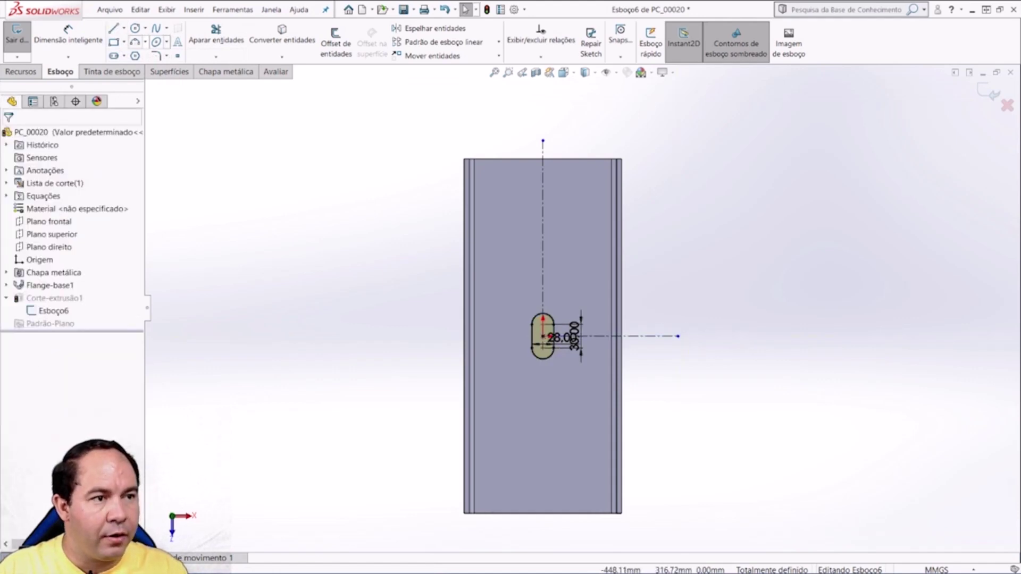
Step: Draw four circles around the slot: upper-right, upper-left, lower-right and lower-left
{"action": "left_click", "coordinate": [135, 28]}
{"action": "left_click", "coordinate": [576, 241]}
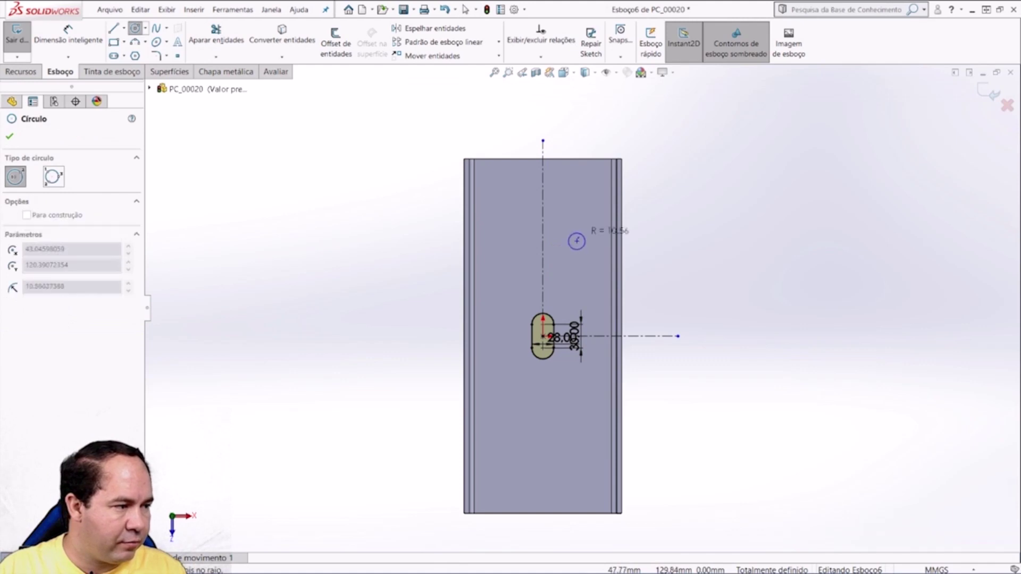
{"action": "left_click", "coordinate": [593, 224]}
{"action": "left_click", "coordinate": [509, 229]}
{"action": "left_click", "coordinate": [509, 198]}
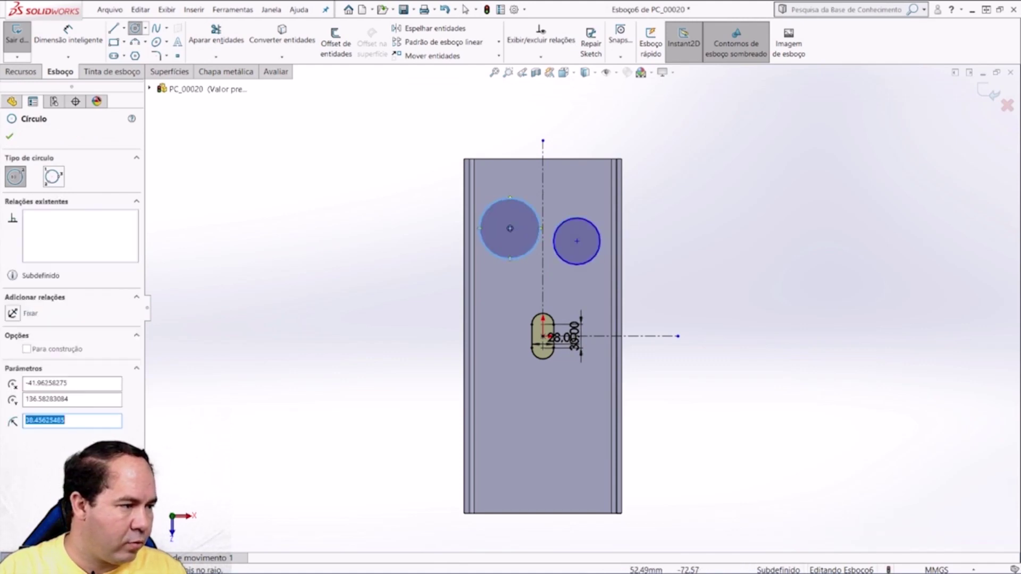
{"action": "left_click", "coordinate": [577, 409]}
{"action": "left_click", "coordinate": [498, 391]}
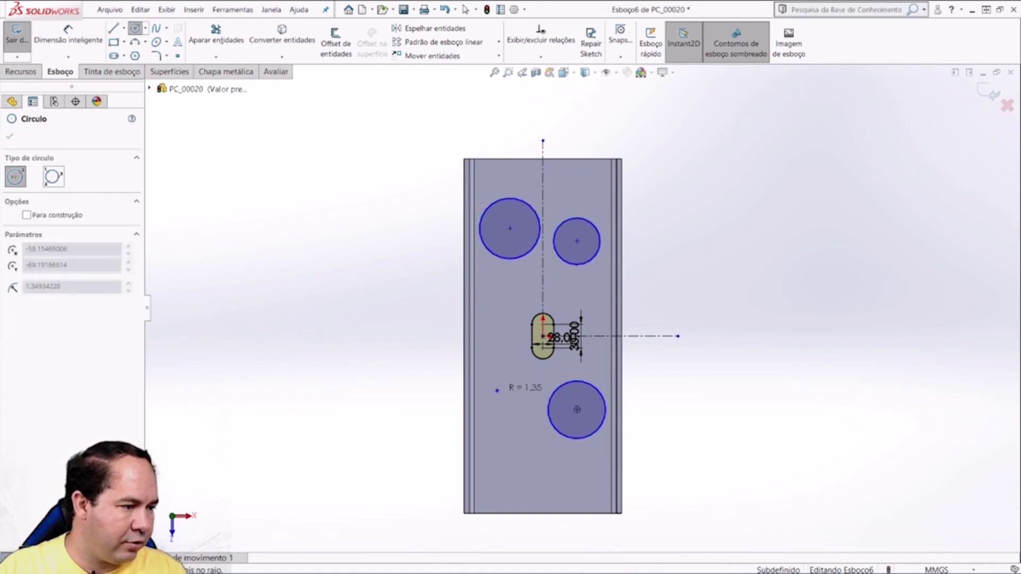
{"action": "left_click", "coordinate": [517, 379]}
{"action": "key", "text": "Escape"}
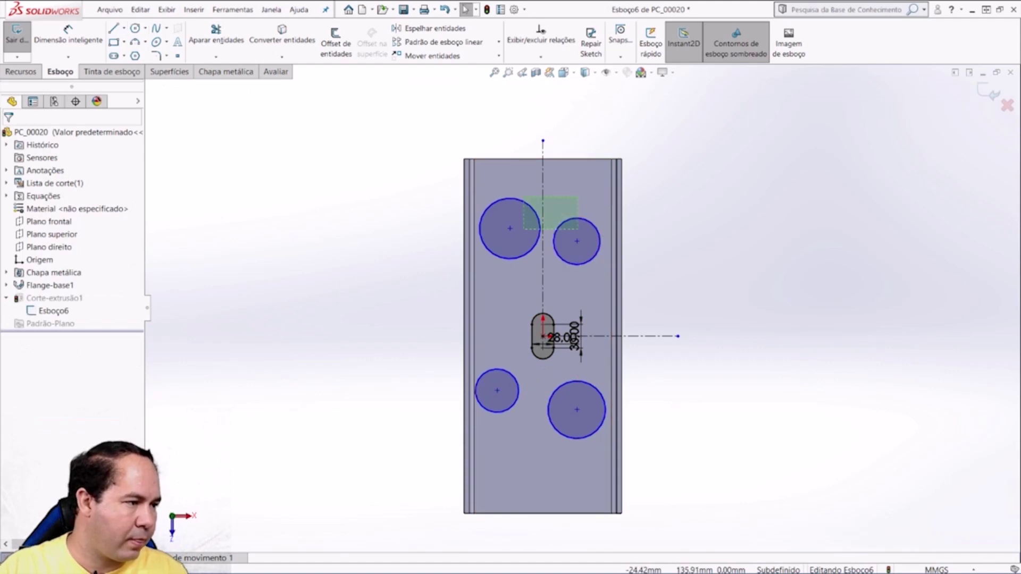
Step: Make the upper and the lower circle pairs symmetric about the vertical centerline
{"action": "left_click", "coordinate": [539, 229]}
{"action": "left_click", "coordinate": [554, 241], "text": "ctrl"}
{"action": "left_click", "coordinate": [543, 276], "text": "ctrl"}
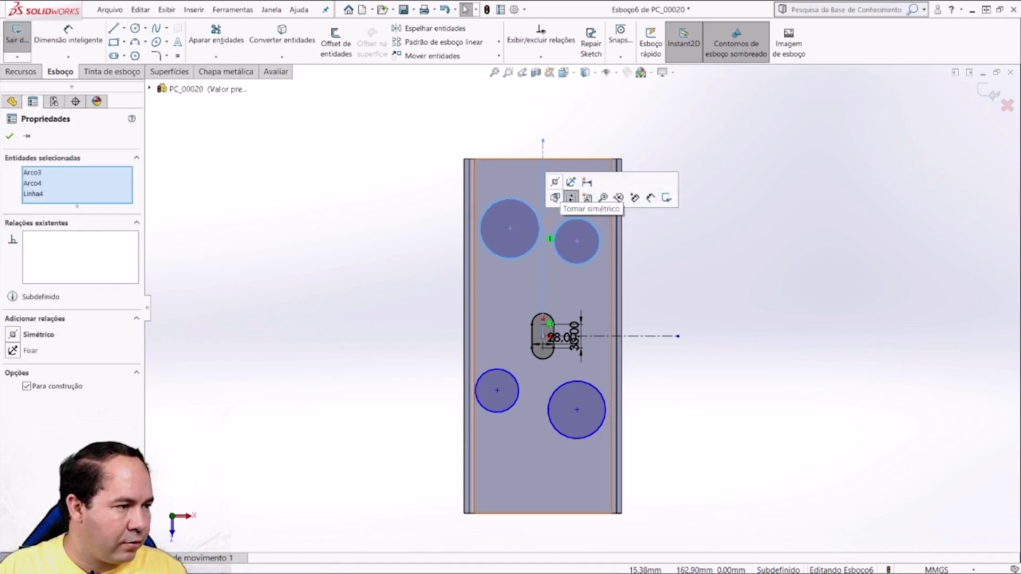
{"action": "left_click", "coordinate": [555, 182]}
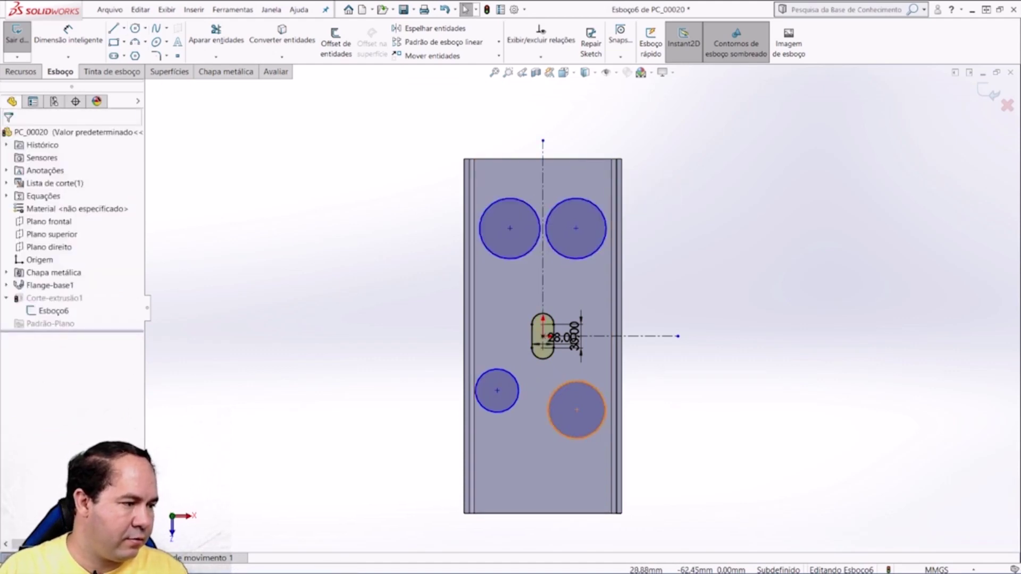
{"action": "left_click", "coordinate": [601, 396]}
{"action": "left_click", "coordinate": [543, 277], "text": "ctrl"}
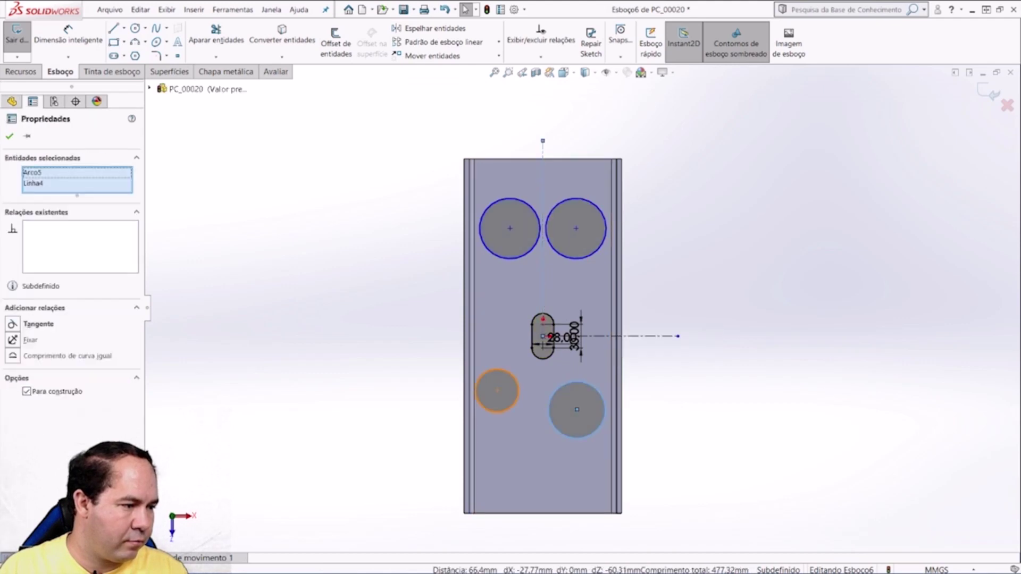
{"action": "left_click", "coordinate": [509, 408], "text": "ctrl"}
{"action": "left_click", "coordinate": [553, 343]}
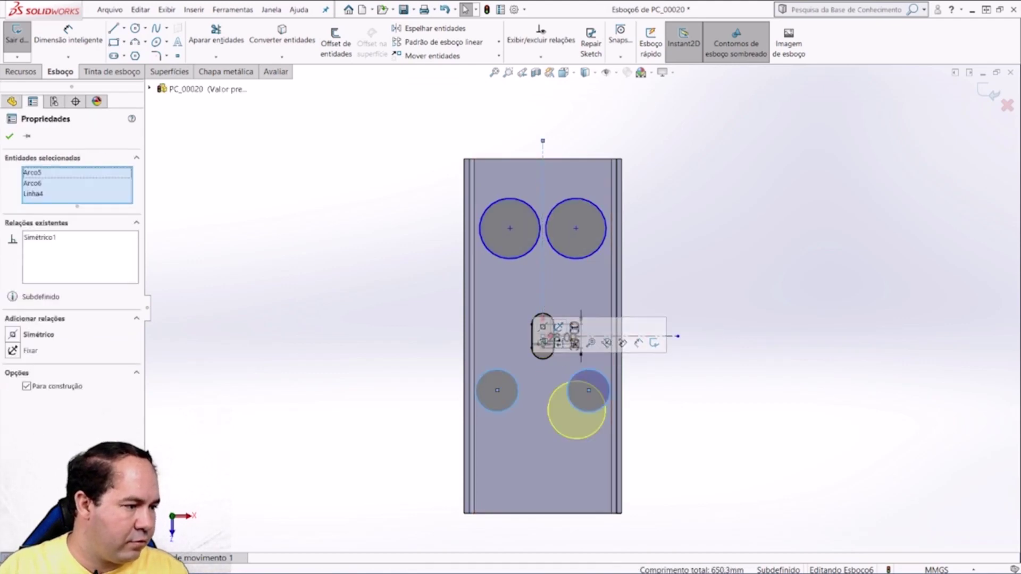
Step: Make the right and the left circle pairs symmetric about the horizontal centerline
{"action": "left_click", "coordinate": [605, 234]}
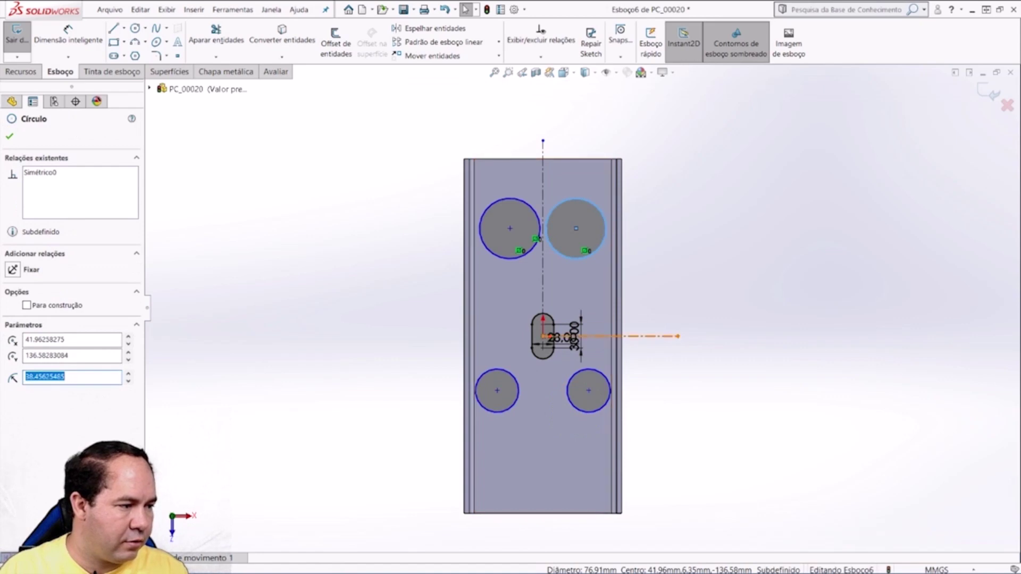
{"action": "left_click", "coordinate": [649, 336]}
{"action": "left_click", "coordinate": [609, 396], "text": "ctrl"}
{"action": "left_click", "coordinate": [610, 343], "text": "ctrl"}
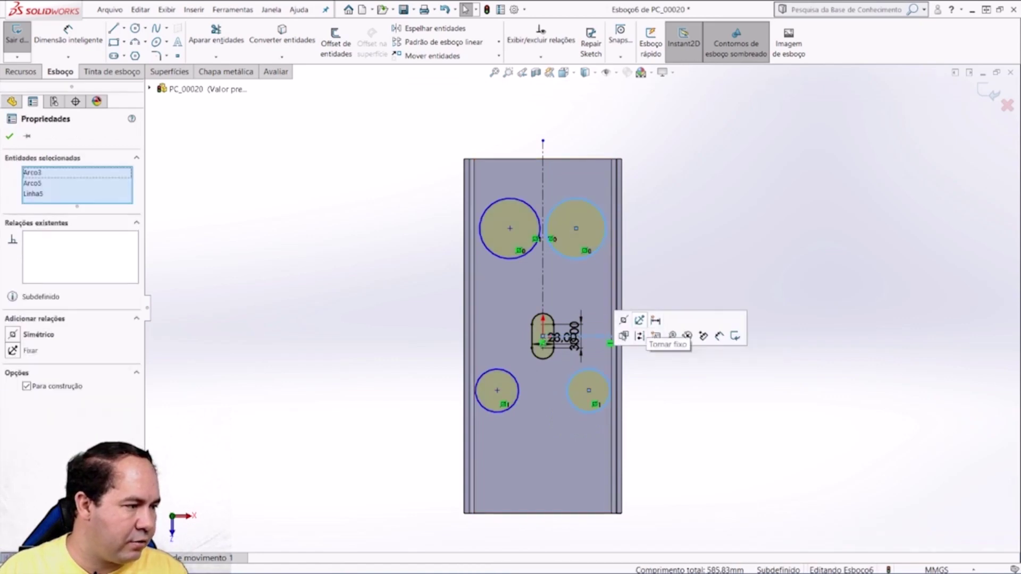
{"action": "left_click", "coordinate": [641, 335]}
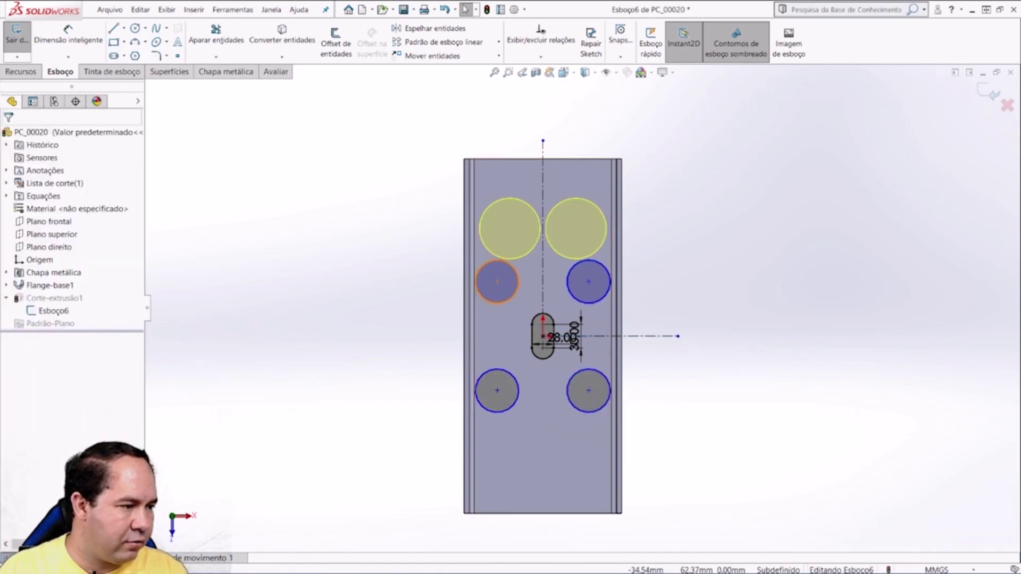
{"action": "left_click", "coordinate": [509, 293]}
{"action": "left_click", "coordinate": [610, 336]}
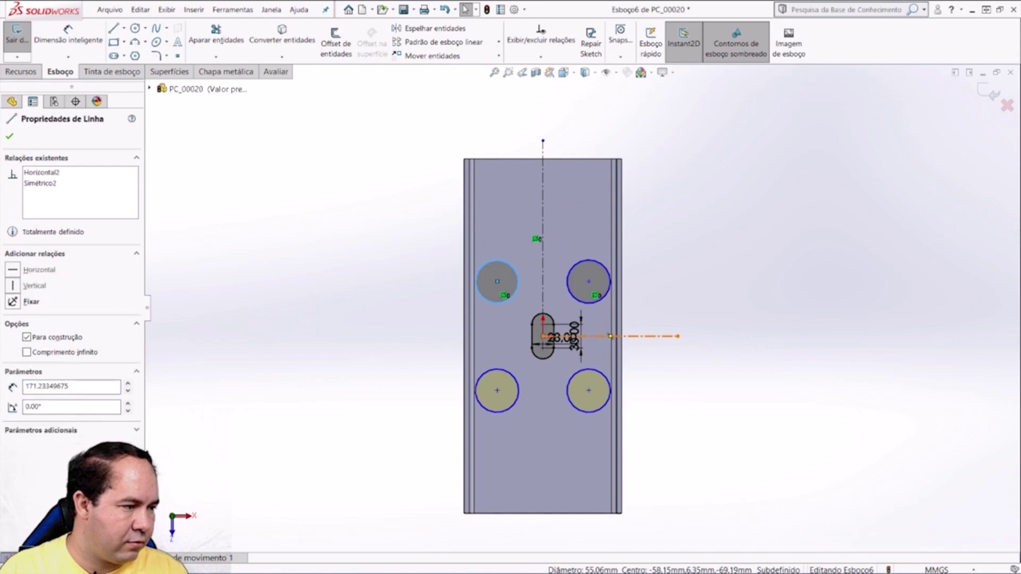
{"action": "left_click", "coordinate": [510, 293], "text": "ctrl"}
{"action": "left_click", "coordinate": [514, 399], "text": "ctrl"}
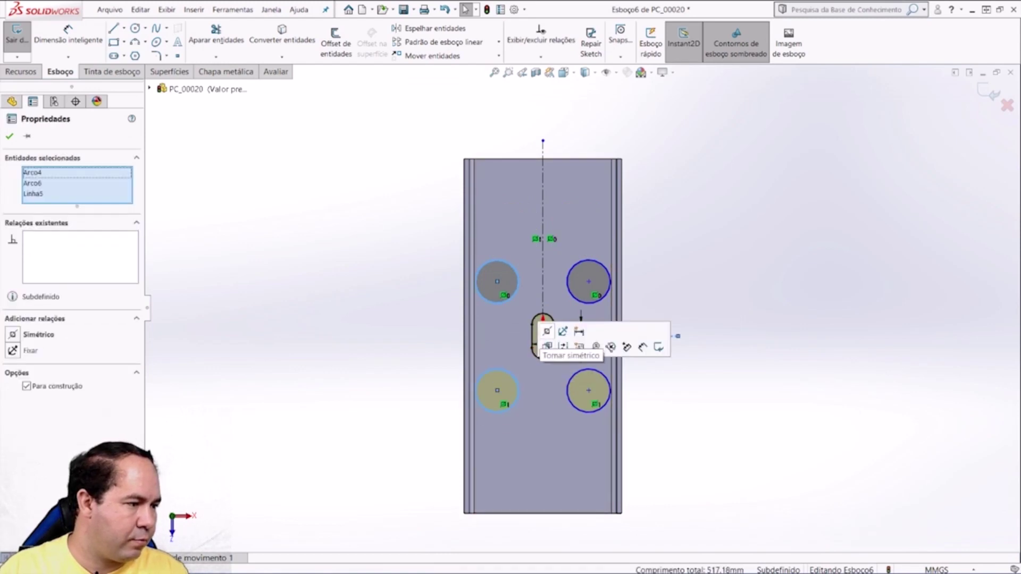
{"action": "left_click", "coordinate": [557, 127]}
Step: Make all four circles equal in size
{"action": "left_click", "coordinate": [571, 289]}
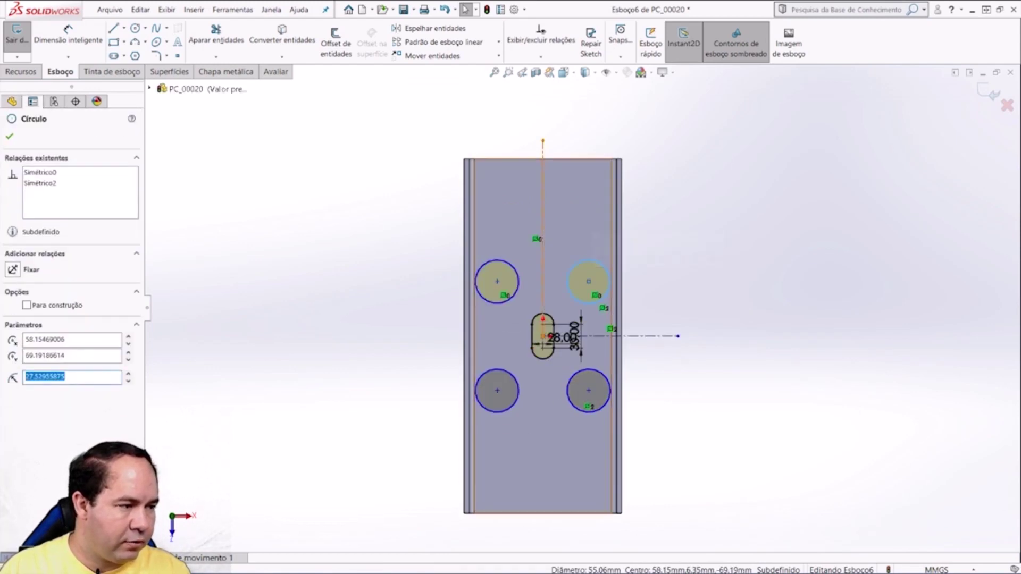
{"action": "left_click", "coordinate": [500, 287], "text": "ctrl"}
{"action": "left_click", "coordinate": [500, 396], "text": "ctrl"}
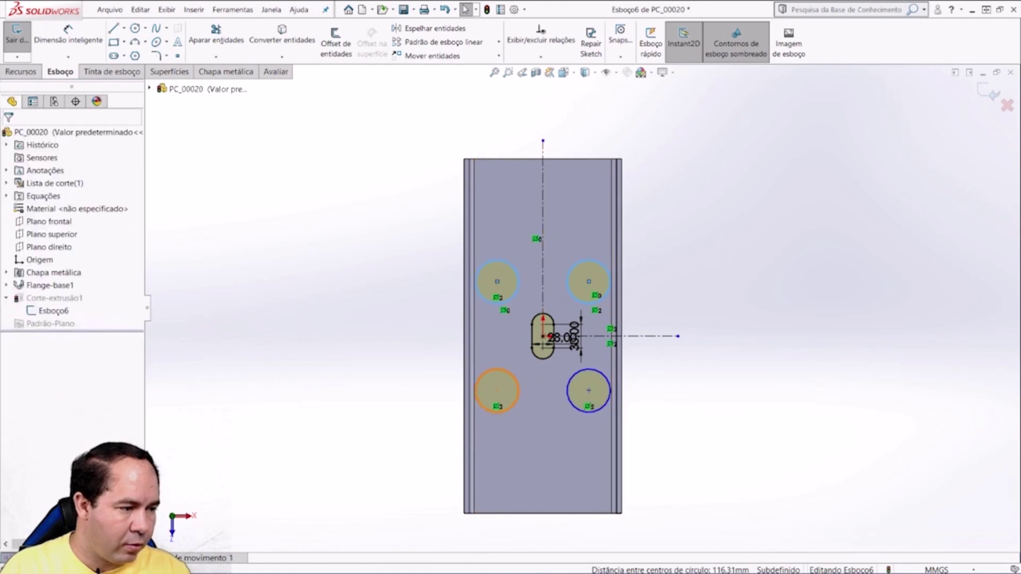
{"action": "left_click", "coordinate": [590, 396], "text": "ctrl"}
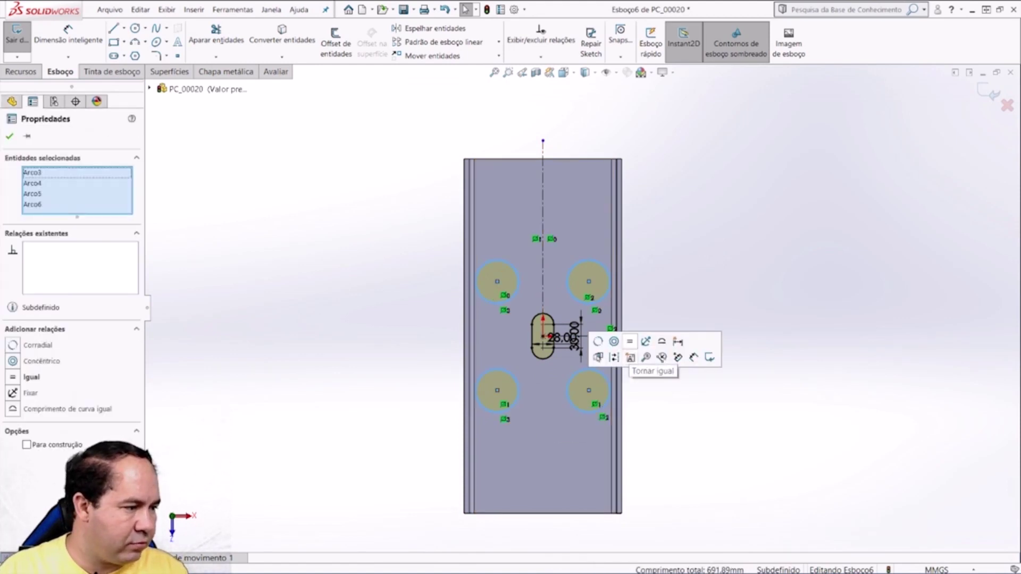
{"action": "left_click", "coordinate": [648, 357]}
{"action": "left_click", "coordinate": [346, 142]}
{"action": "key", "text": "d"}
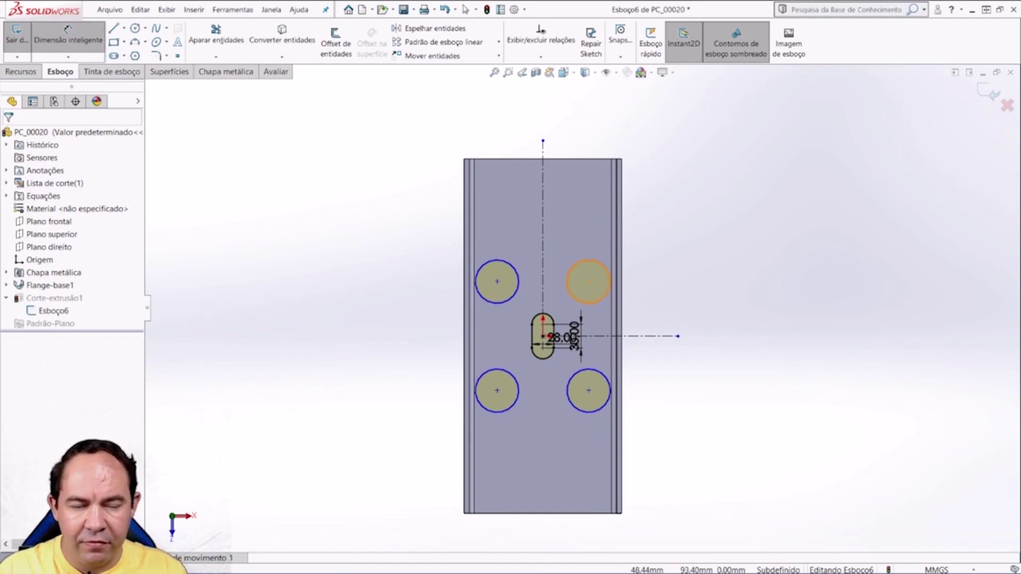
Step: Restart Smart Dimension and pick the upper-left circle for a diameter dimension
{"action": "key", "text": "Escape"}
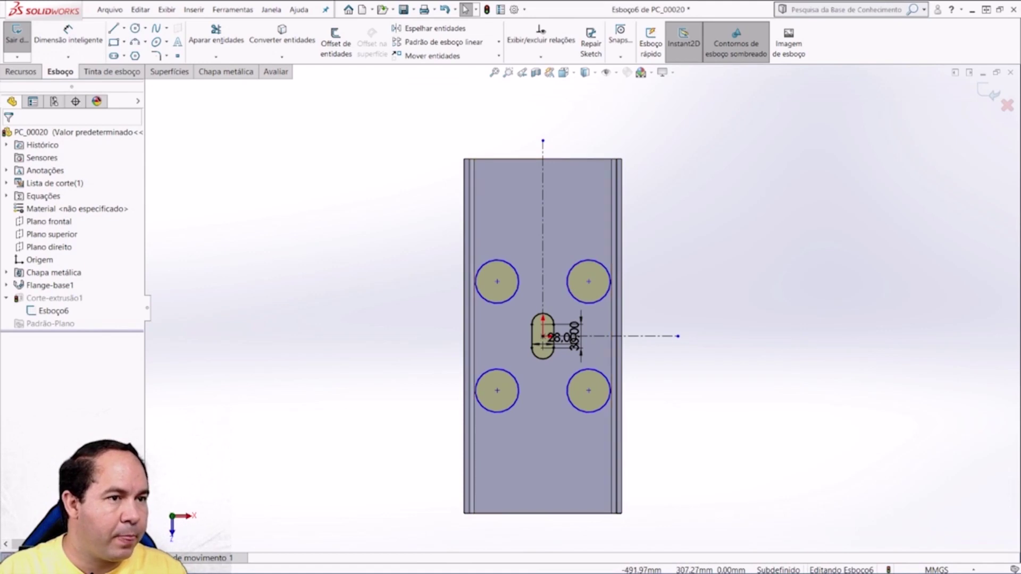
{"action": "key", "text": "d"}
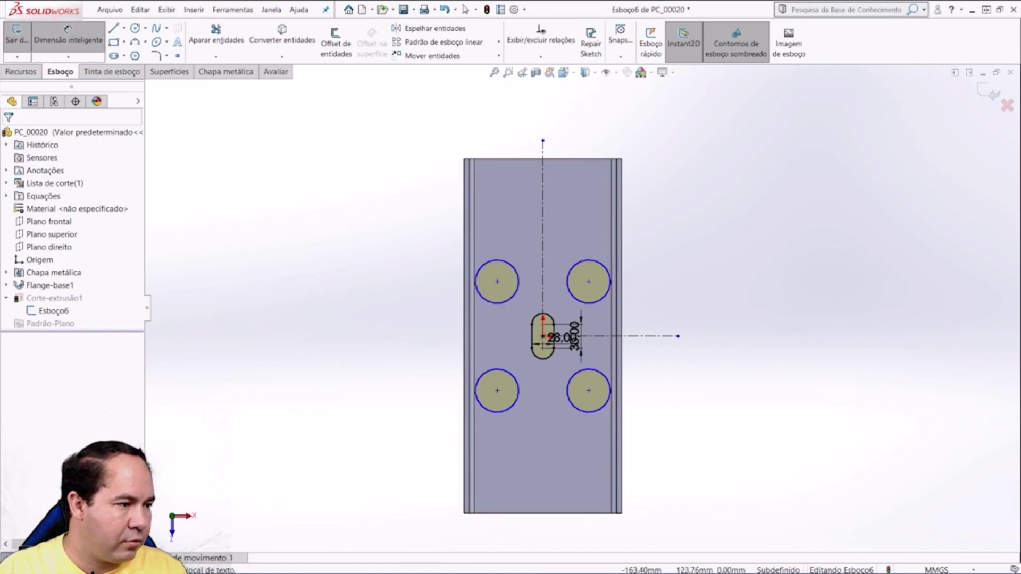
{"action": "left_click", "coordinate": [497, 282]}
{"action": "key", "text": "Escape"}
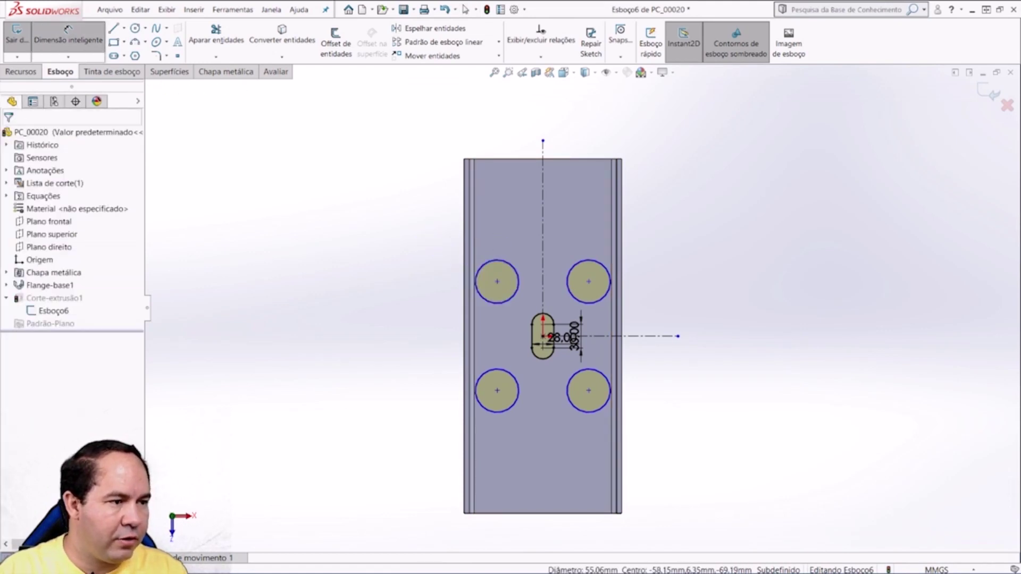
{"action": "key", "text": "Escape"}
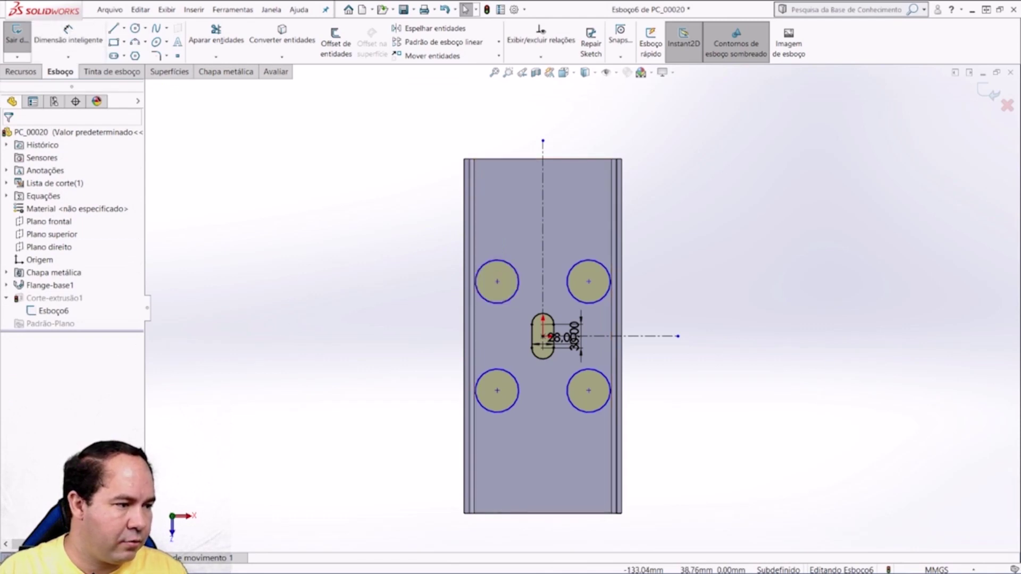
{"action": "key", "text": "Return"}
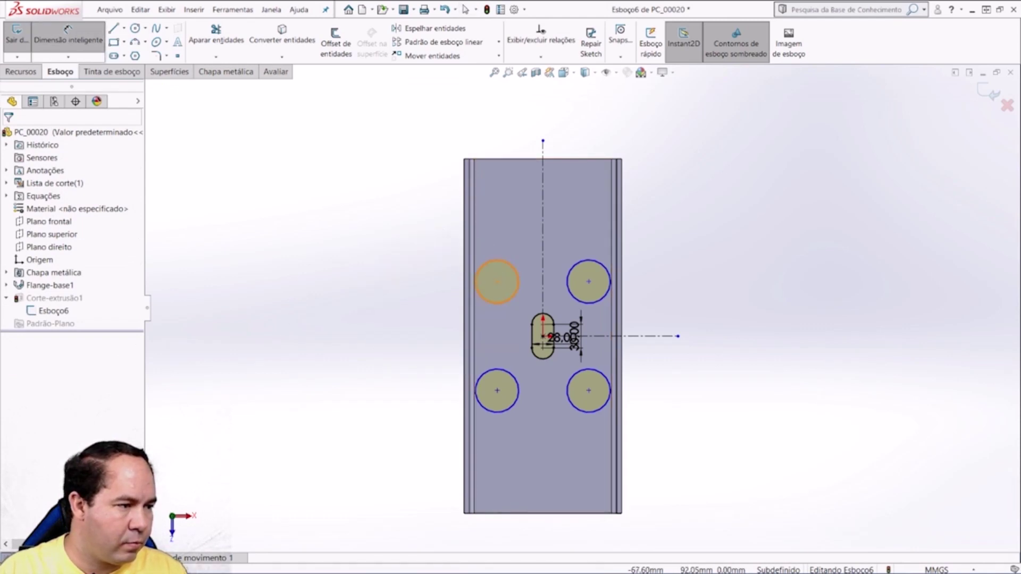
{"action": "left_click", "coordinate": [497, 282]}
Step: Give the hole a 7.5 mm diameter and space the right-hand holes 350 mm apart vertically
{"action": "left_click", "coordinate": [378, 239]}
{"action": "type", "text": "7."}
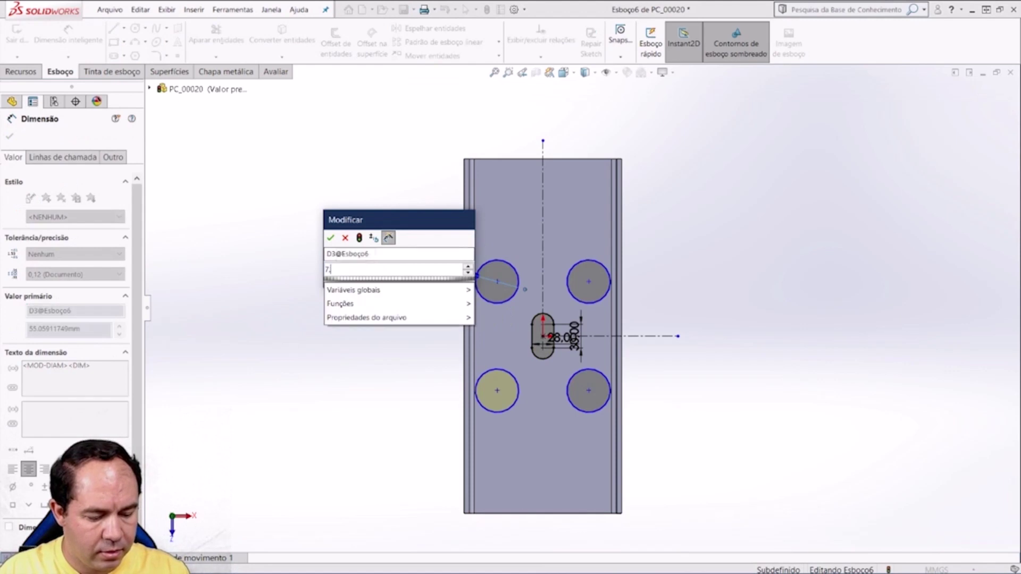
{"action": "type", "text": "5"}
{"action": "key", "text": "Return"}
{"action": "scroll", "coordinate": [615, 325], "scroll_direction": "down", "scroll_amount": 3}
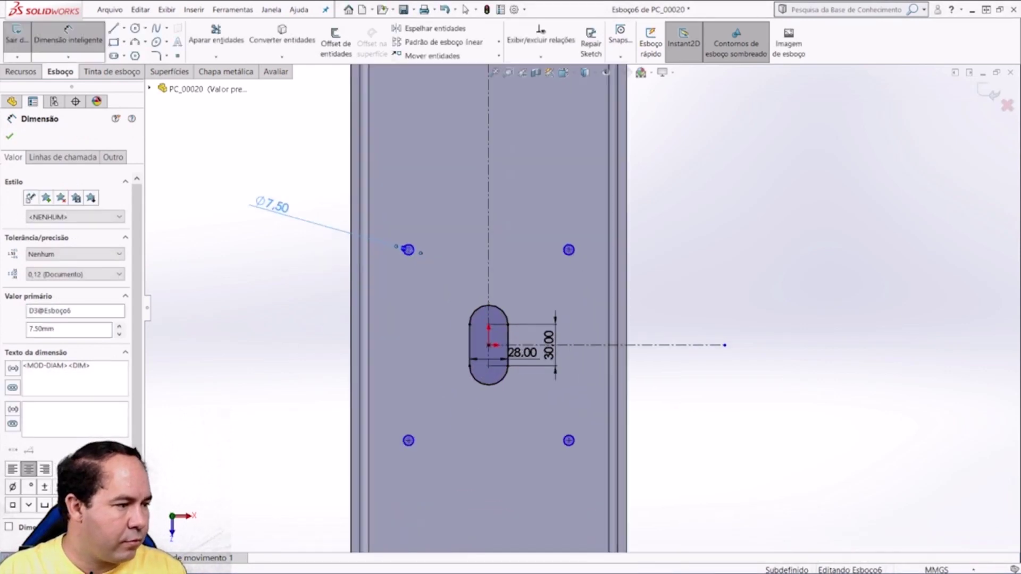
{"action": "left_click", "coordinate": [569, 250]}
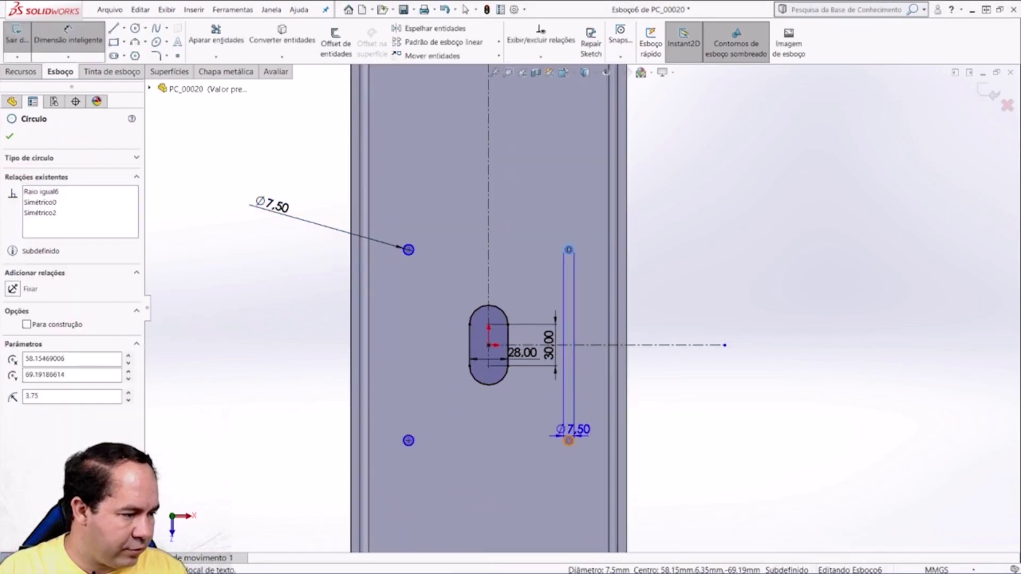
{"action": "left_click", "coordinate": [569, 440]}
{"action": "left_click", "coordinate": [772, 346]}
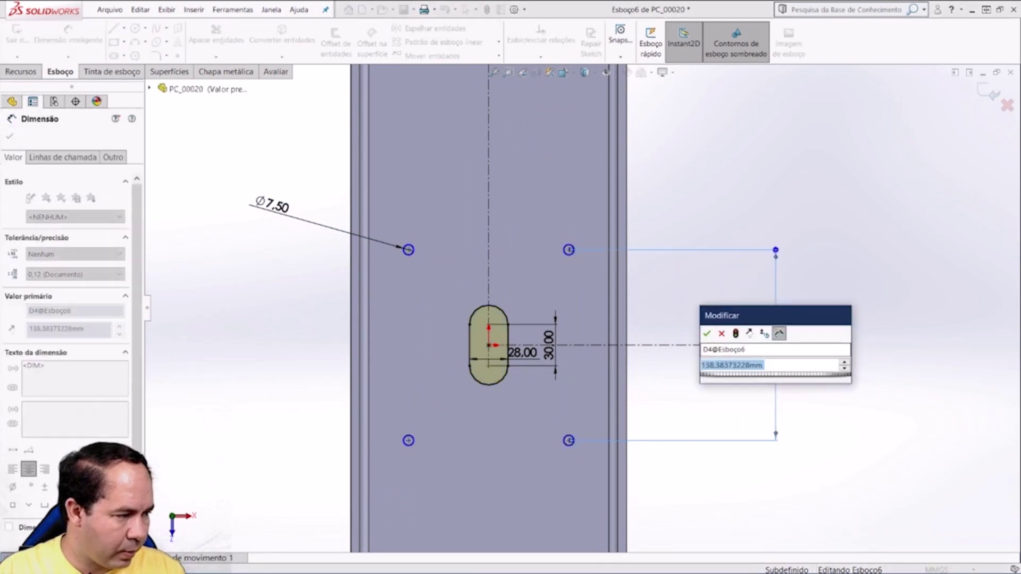
{"action": "type", "text": "350"}
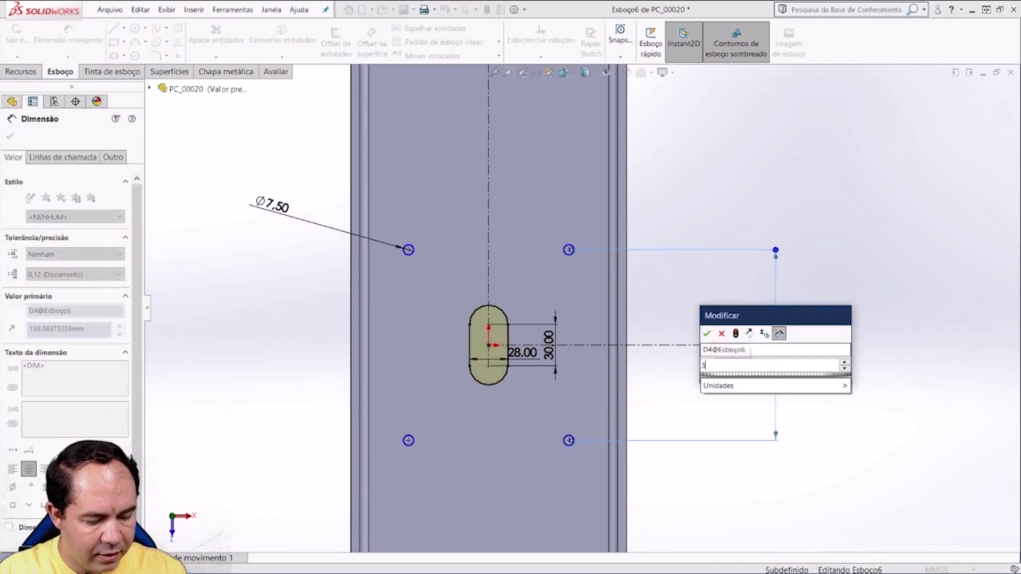
{"action": "key", "text": "Return"}
Step: Space the two upper holes 120 mm apart horizontally
{"action": "scroll", "coordinate": [582, 307], "scroll_direction": "up", "scroll_amount": 2}
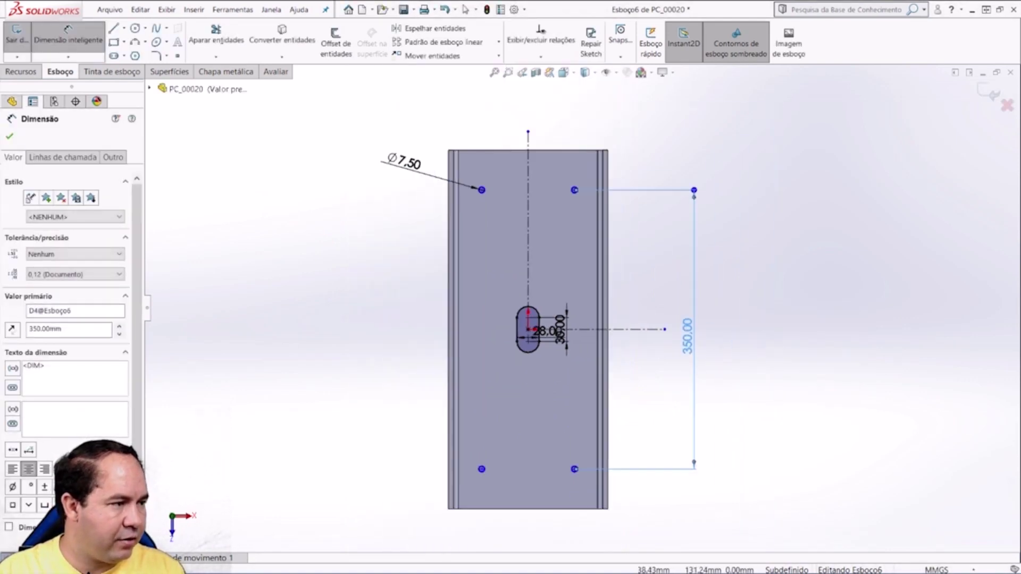
{"action": "scroll", "coordinate": [453, 126], "scroll_direction": "down", "scroll_amount": 1}
{"action": "scroll", "coordinate": [453, 126], "scroll_direction": "down", "scroll_amount": 2}
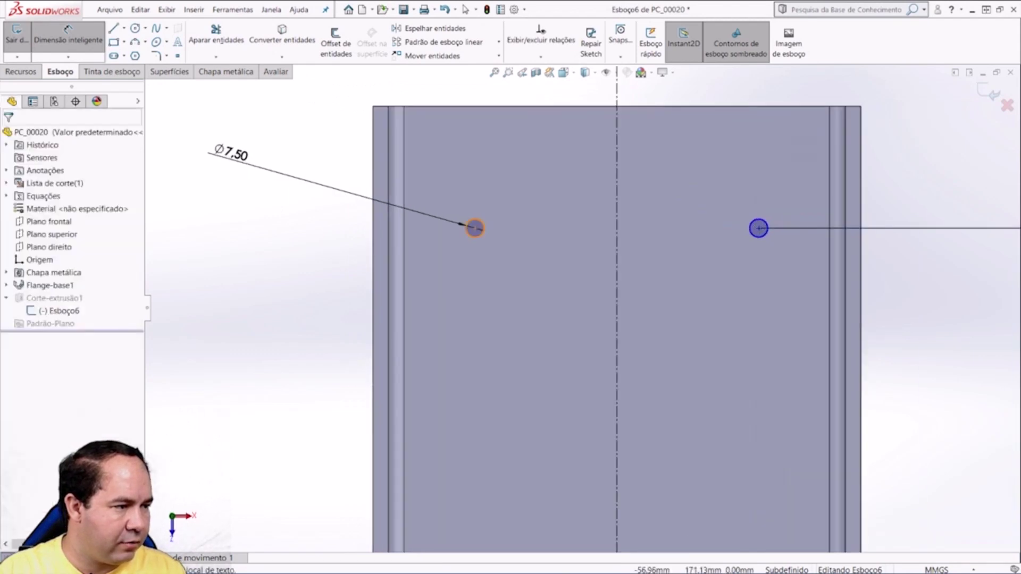
{"action": "left_click", "coordinate": [475, 228]}
{"action": "left_click", "coordinate": [759, 229]}
{"action": "scroll", "coordinate": [582, 308], "scroll_direction": "up", "scroll_amount": 2}
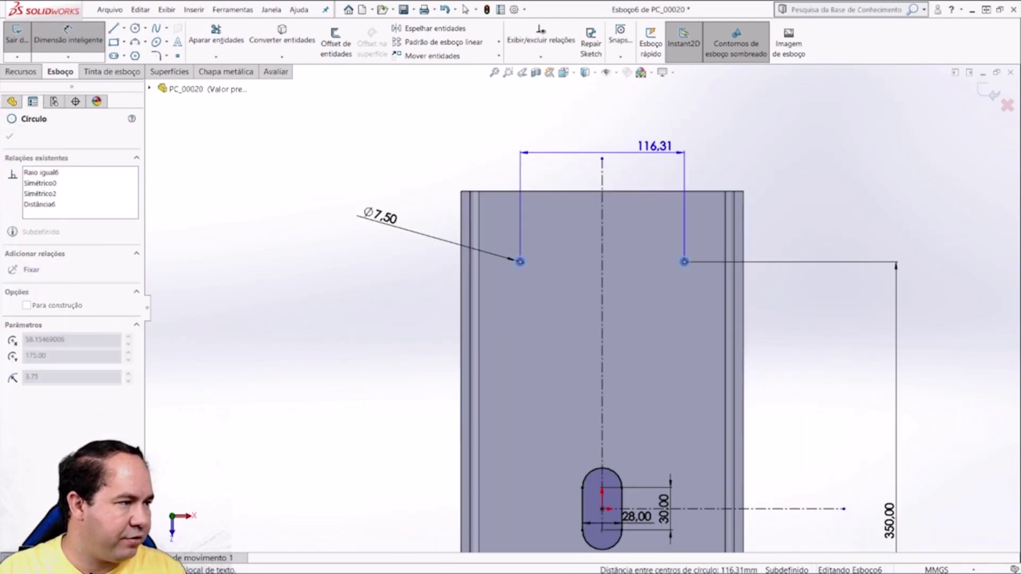
{"action": "left_click", "coordinate": [654, 139]}
{"action": "type", "text": "12"}
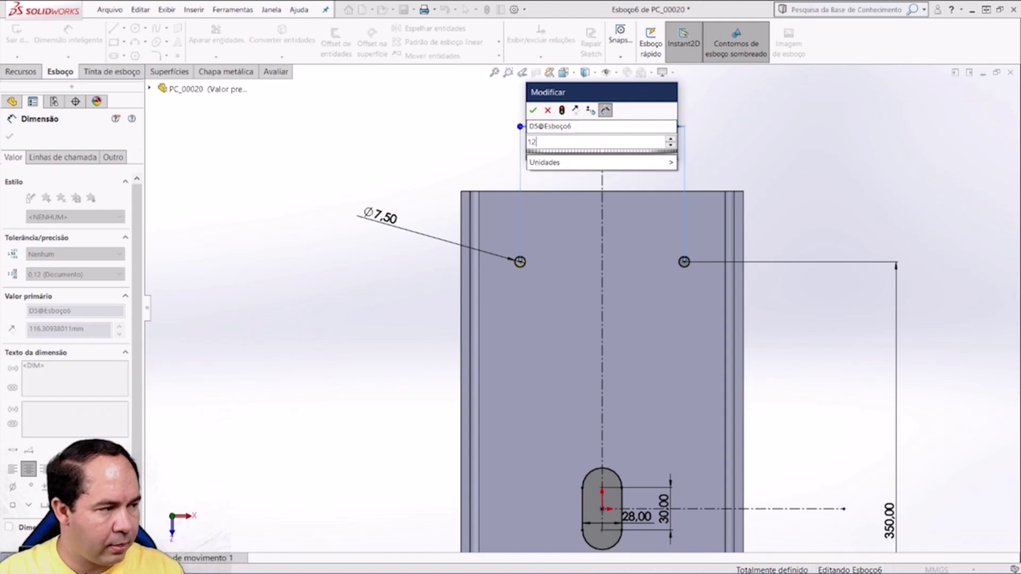
{"action": "type", "text": "0"}
{"action": "key", "text": "Return"}
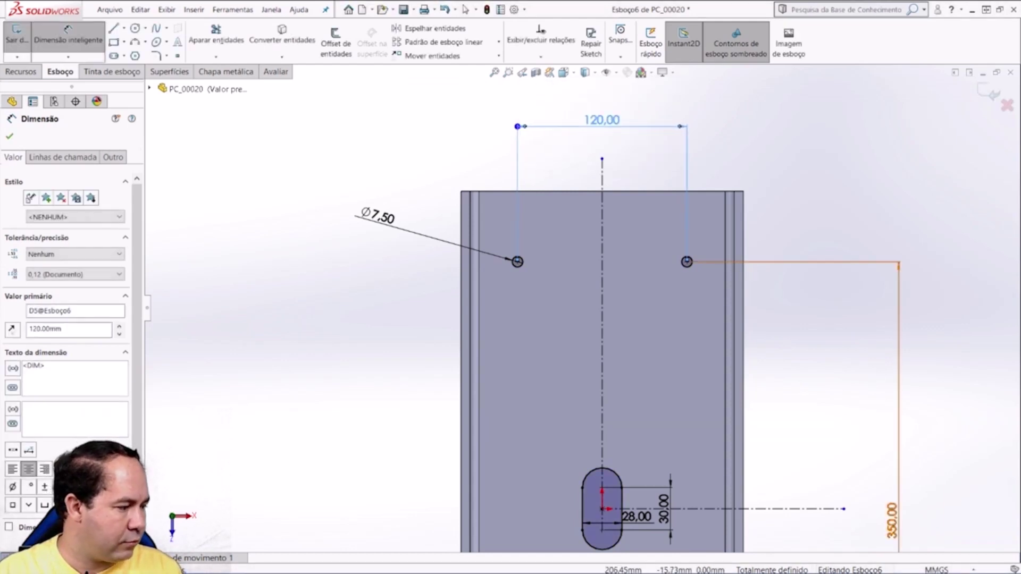
Step: Change the vertical hole spacing to 375 mm and exit the sketch
{"action": "double_click", "coordinate": [891, 520]}
{"action": "type", "text": "37"}
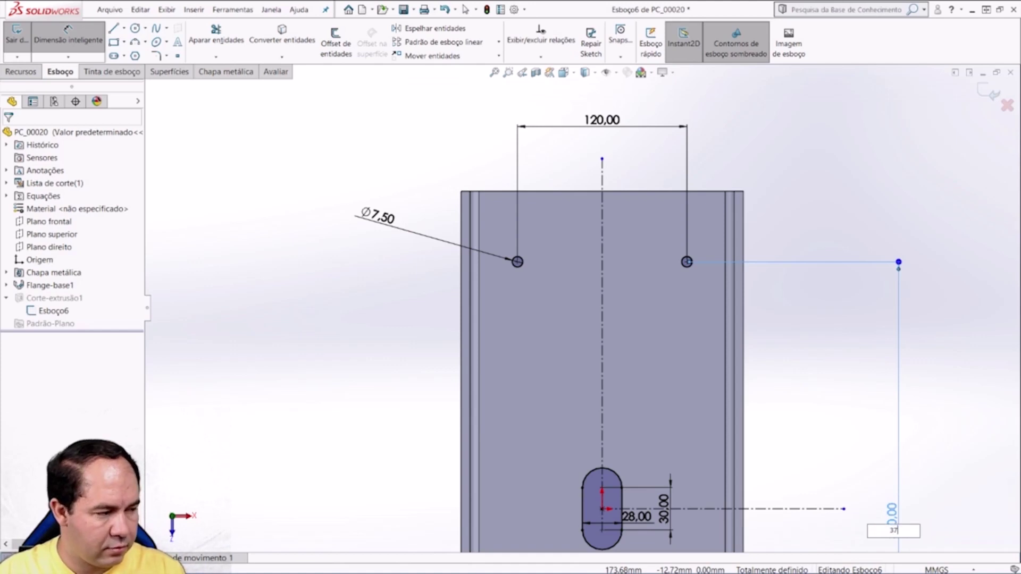
{"action": "type", "text": "5"}
{"action": "key", "text": "Escape"}
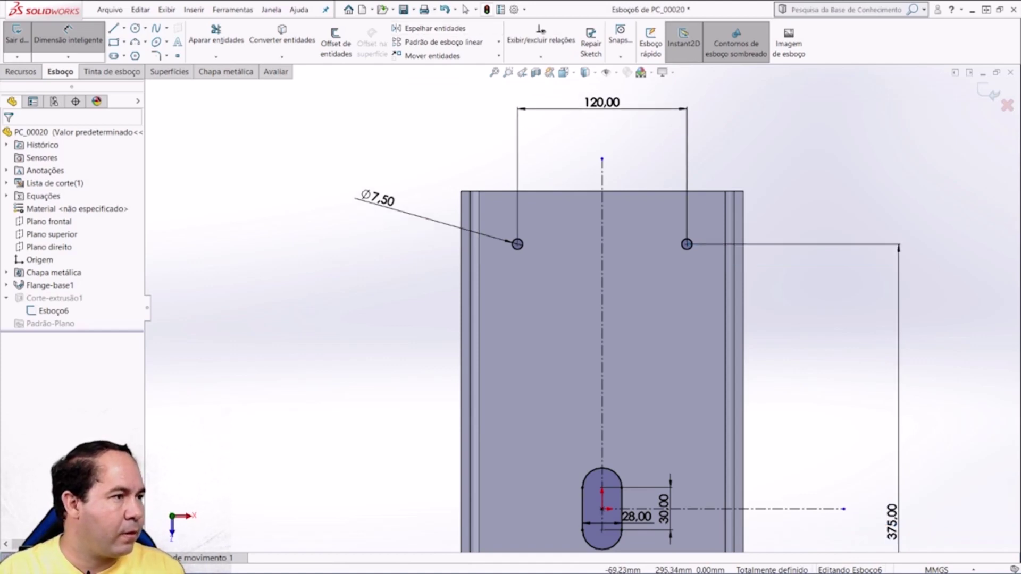
{"action": "key", "text": "ctrl+b"}
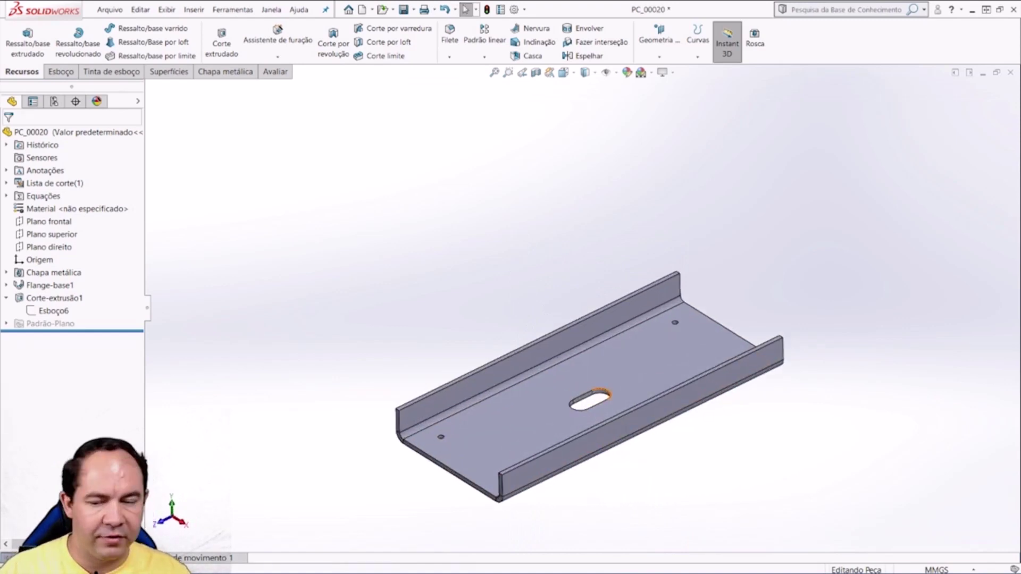
Step: Orbit the PC_00020 plate and choose Chanfro from the Filete dropdown
{"action": "middle_click_drag", "start_coordinate": [607, 396], "coordinate": [590, 372]}
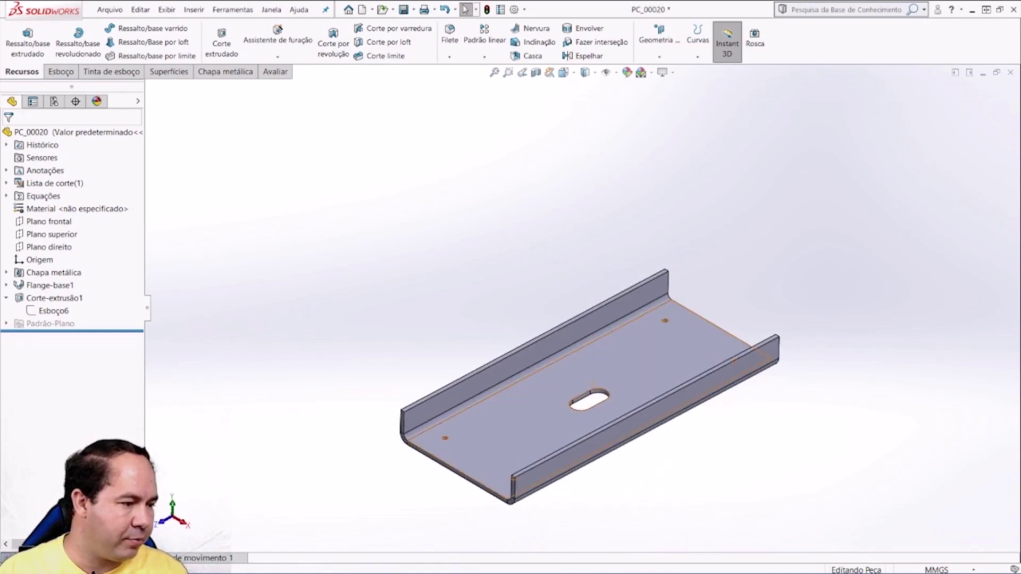
{"action": "scroll", "coordinate": [511, 436], "scroll_direction": "down", "scroll_amount": 5}
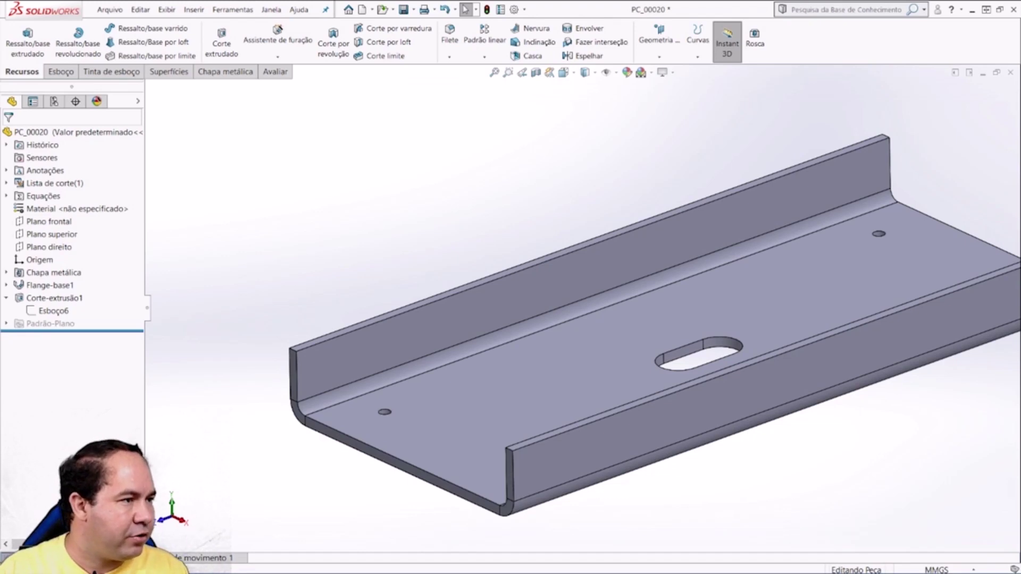
{"action": "left_click", "coordinate": [449, 56]}
{"action": "left_click", "coordinate": [465, 82]}
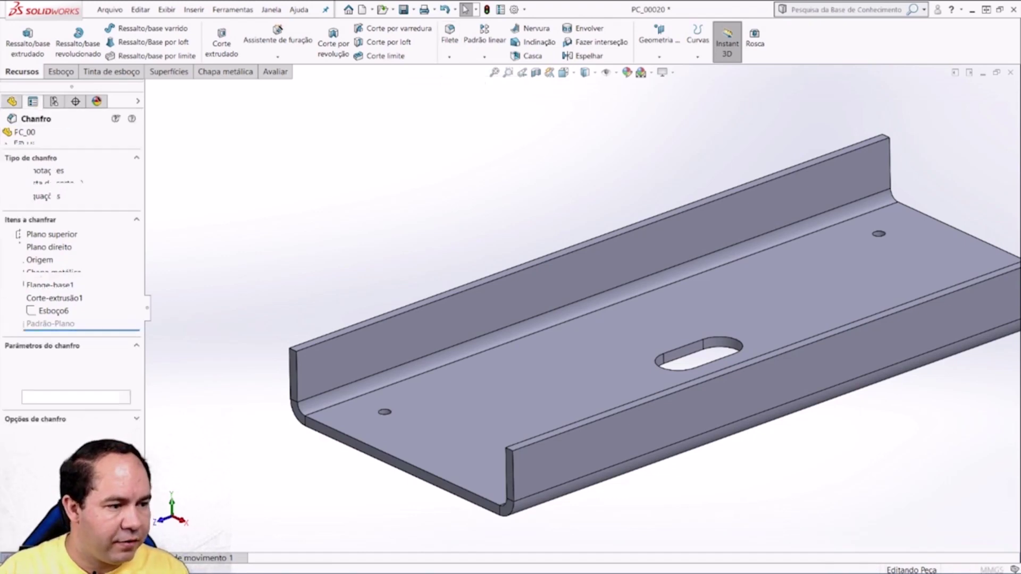
Step: Select the first two flange end edges and set the chamfer distance to 30 mm
{"action": "scroll", "coordinate": [239, 360], "scroll_direction": "down", "scroll_amount": 3}
{"action": "left_click", "coordinate": [319, 345]}
{"action": "scroll", "coordinate": [618, 299], "scroll_direction": "up", "scroll_amount": 3}
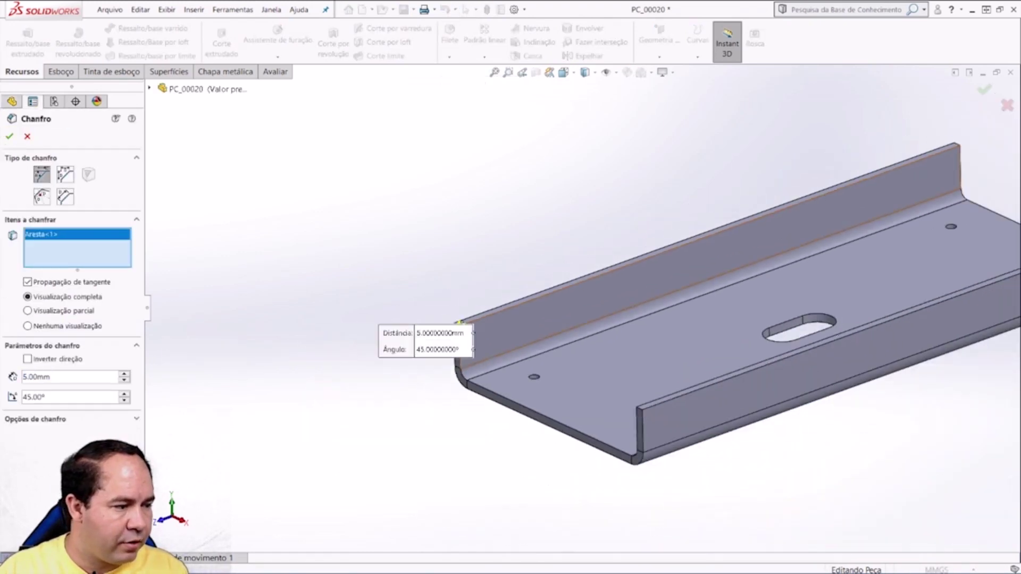
{"action": "scroll", "coordinate": [649, 455], "scroll_direction": "down", "scroll_amount": 3}
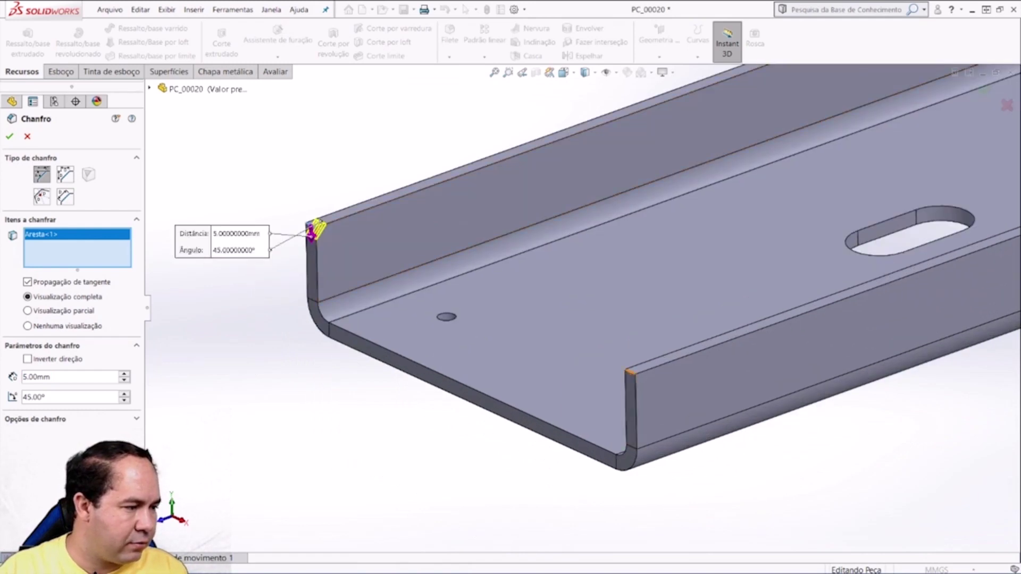
{"action": "left_click", "coordinate": [632, 376]}
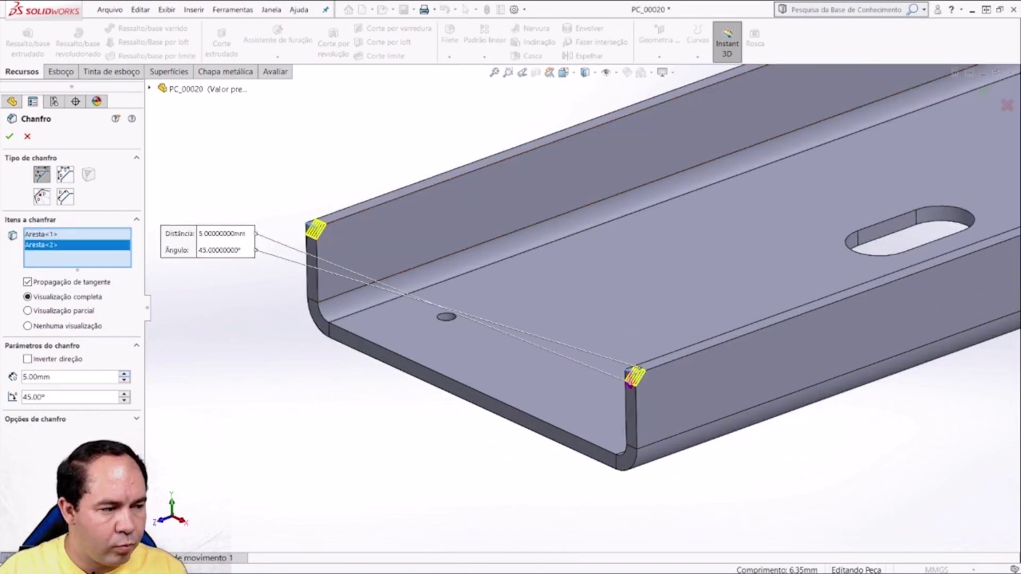
{"action": "type", "text": "25"}
{"action": "key", "text": "Return"}
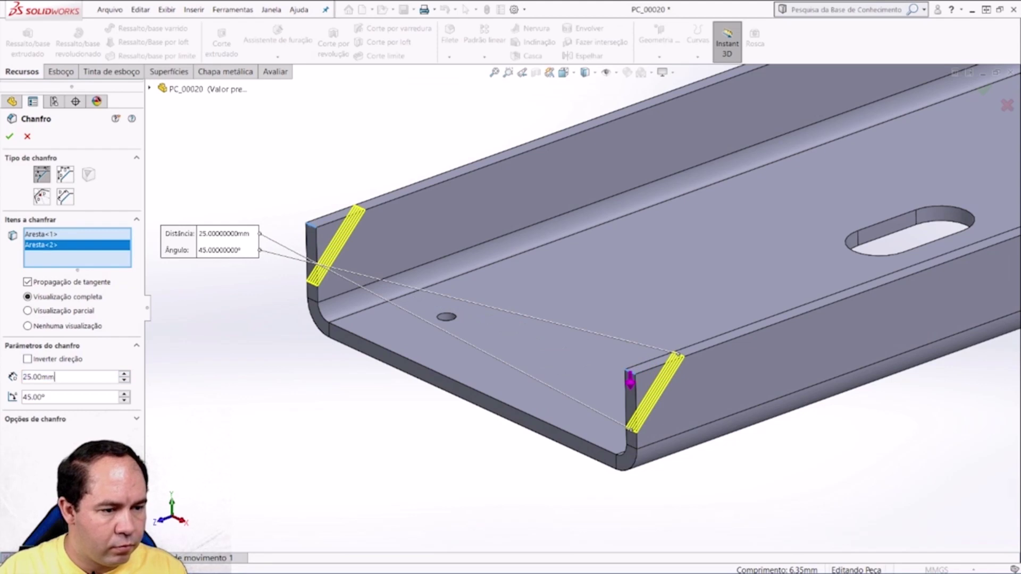
{"action": "type", "text": "30"}
{"action": "key", "text": "Return"}
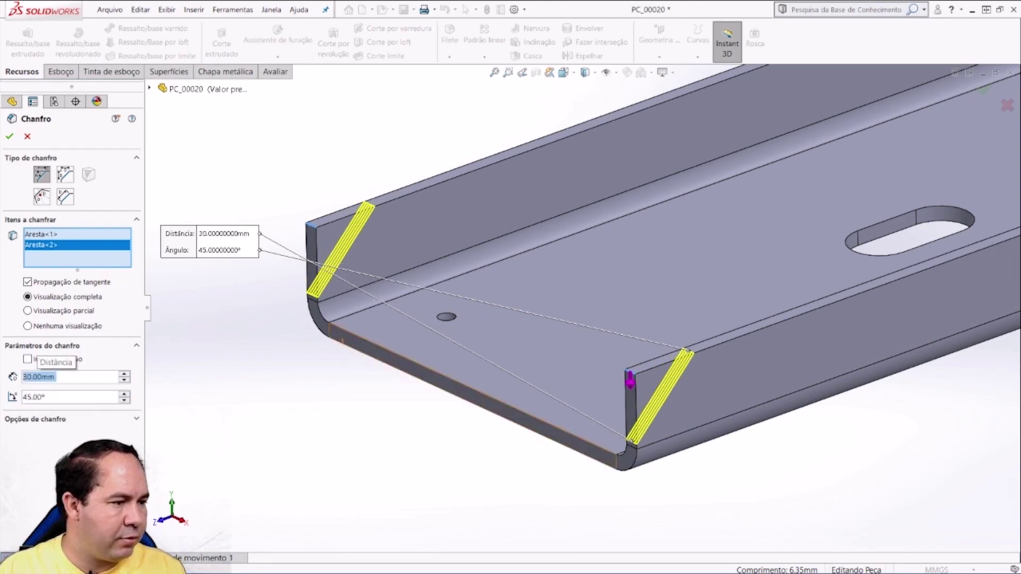
Step: Add the remaining two flange end edges and confirm the 30 mm × 45° chamfer
{"action": "scroll", "coordinate": [679, 397], "scroll_direction": "up", "scroll_amount": 2}
{"action": "scroll", "coordinate": [680, 398], "scroll_direction": "down", "scroll_amount": 5}
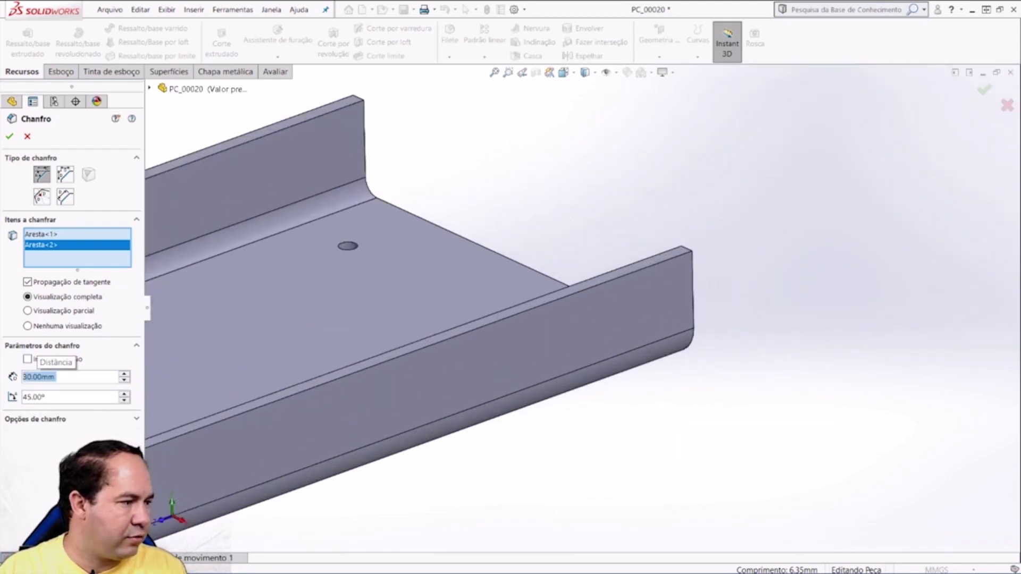
{"action": "left_click", "coordinate": [686, 248]}
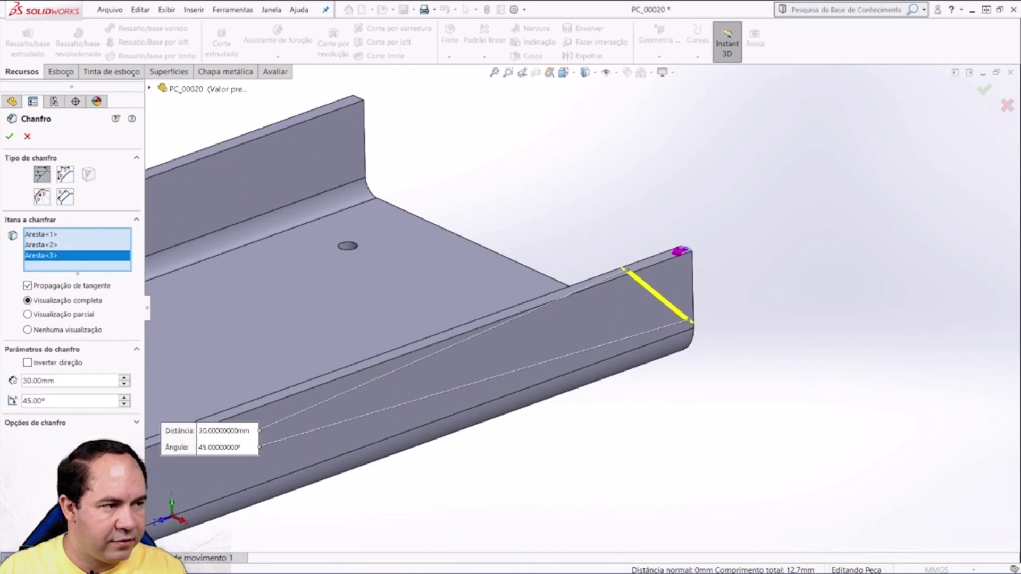
{"action": "left_click", "coordinate": [352, 99]}
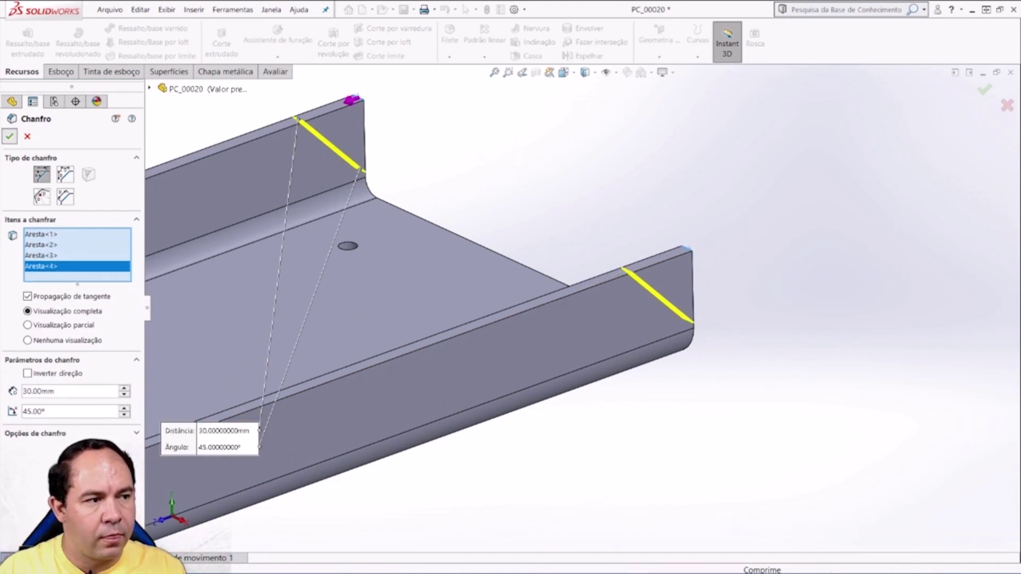
{"action": "key", "text": "Return"}
Step: Fit the plate and orbit into an isometric view to check the chamfers
{"action": "left_click", "coordinate": [494, 73]}
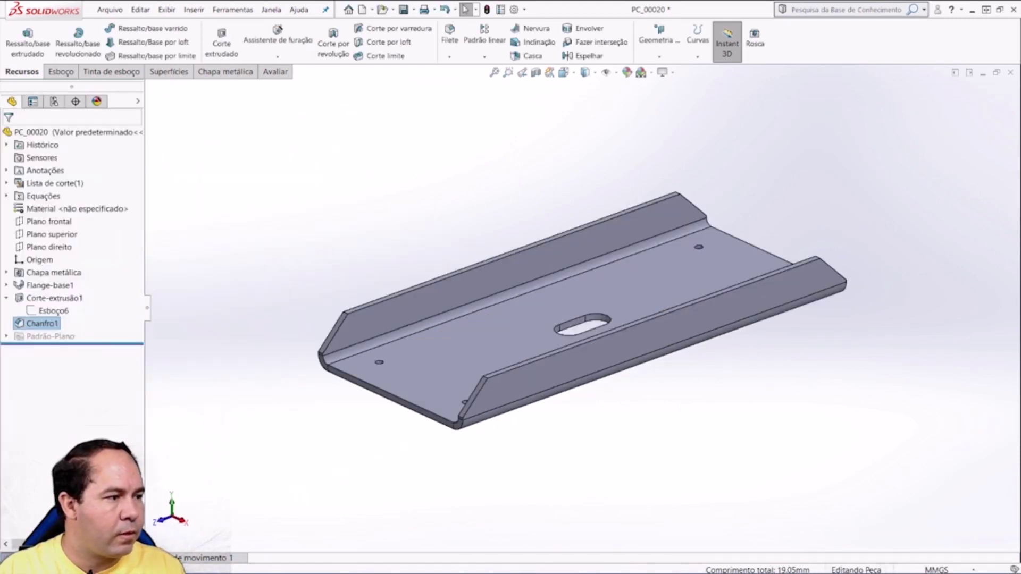
{"action": "scroll", "coordinate": [659, 293], "scroll_direction": "up", "scroll_amount": 3}
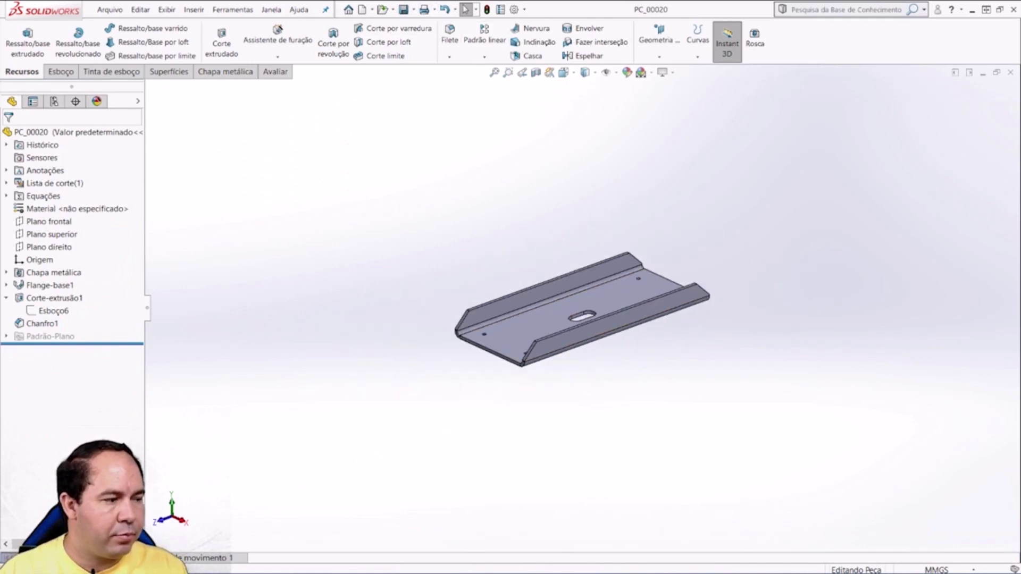
{"action": "scroll", "coordinate": [659, 293], "scroll_direction": "down", "scroll_amount": 4}
{"action": "middle_click_drag", "start_coordinate": [659, 293], "coordinate": [659, 250]}
{"action": "key", "text": "ctrl+7"}
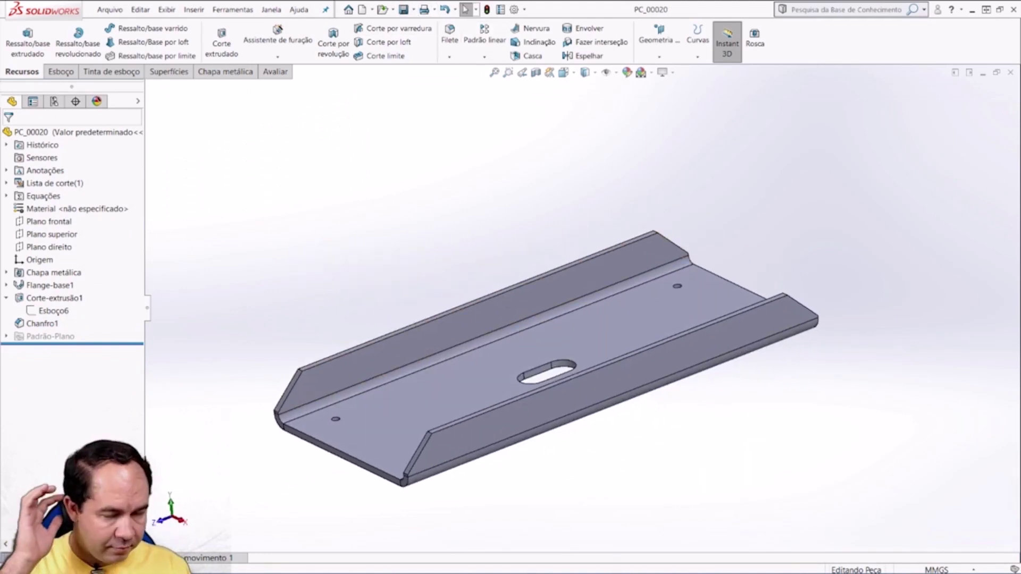
{"action": "middle_click_drag", "start_coordinate": [532, 346], "coordinate": [556, 367]}
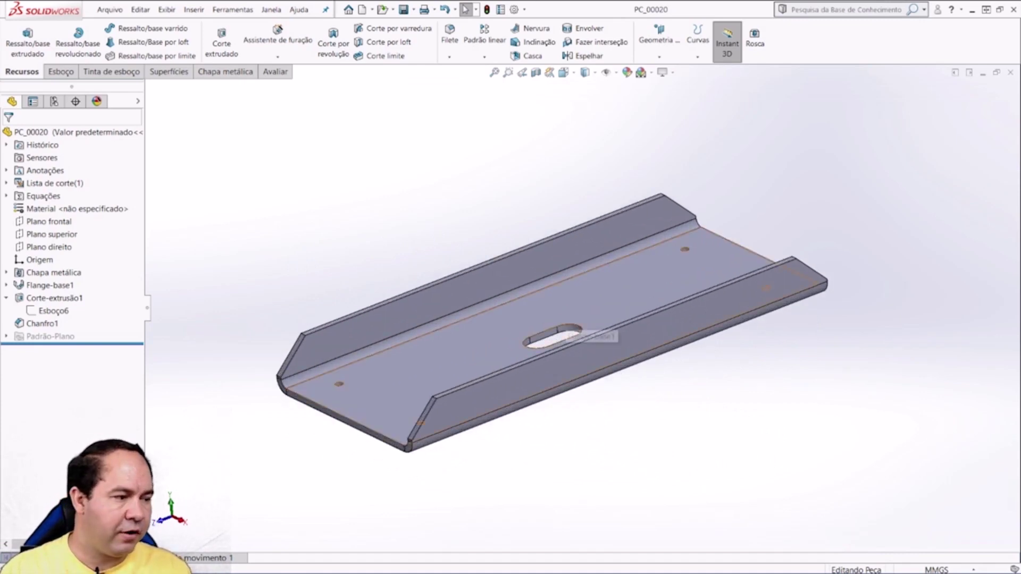
{"action": "scroll", "coordinate": [581, 307], "scroll_direction": "up", "scroll_amount": 3}
{"action": "scroll", "coordinate": [573, 325], "scroll_direction": "down", "scroll_amount": 3}
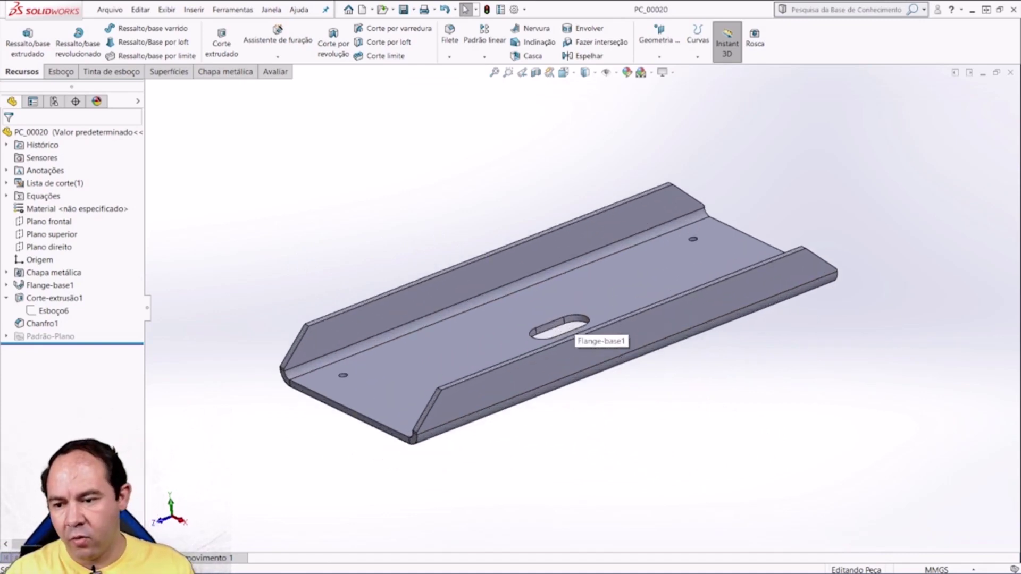
{"action": "scroll", "coordinate": [574, 335], "scroll_direction": "down", "scroll_amount": 3}
Step: Inspect the slot from above and below, fit the view, and start a new document
{"action": "middle_click_drag", "start_coordinate": [575, 335], "coordinate": [537, 297]}
{"action": "scroll", "coordinate": [537, 333], "scroll_direction": "down", "scroll_amount": 3}
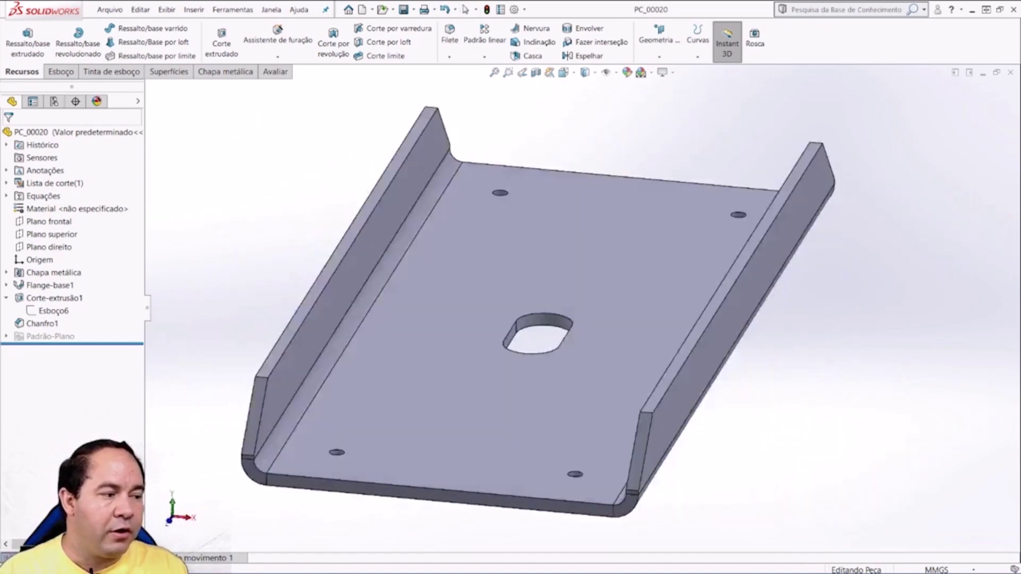
{"action": "scroll", "coordinate": [537, 332], "scroll_direction": "down", "scroll_amount": 3}
{"action": "middle_click_drag", "start_coordinate": [538, 332], "coordinate": [583, 314]}
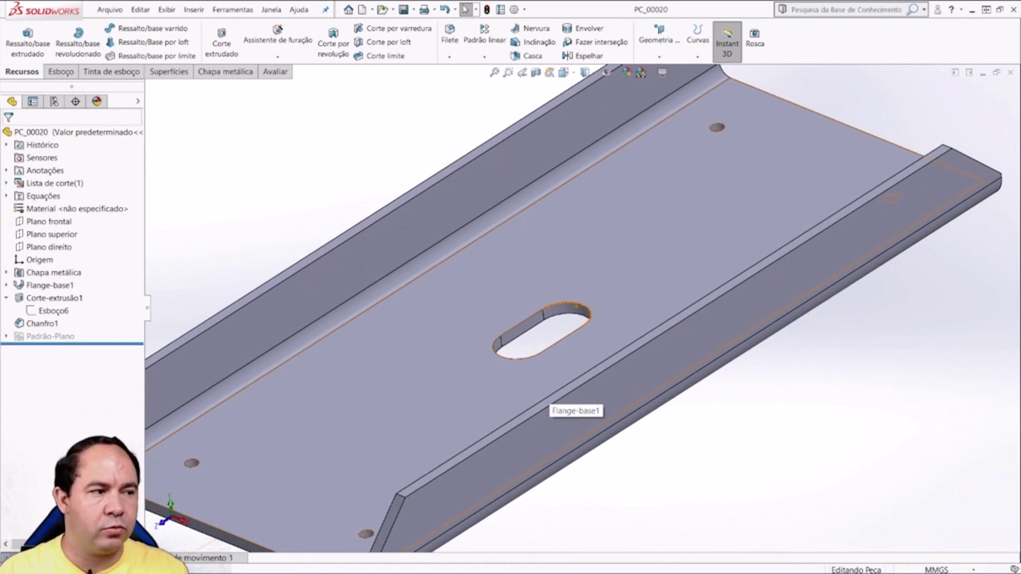
{"action": "key", "text": "f"}
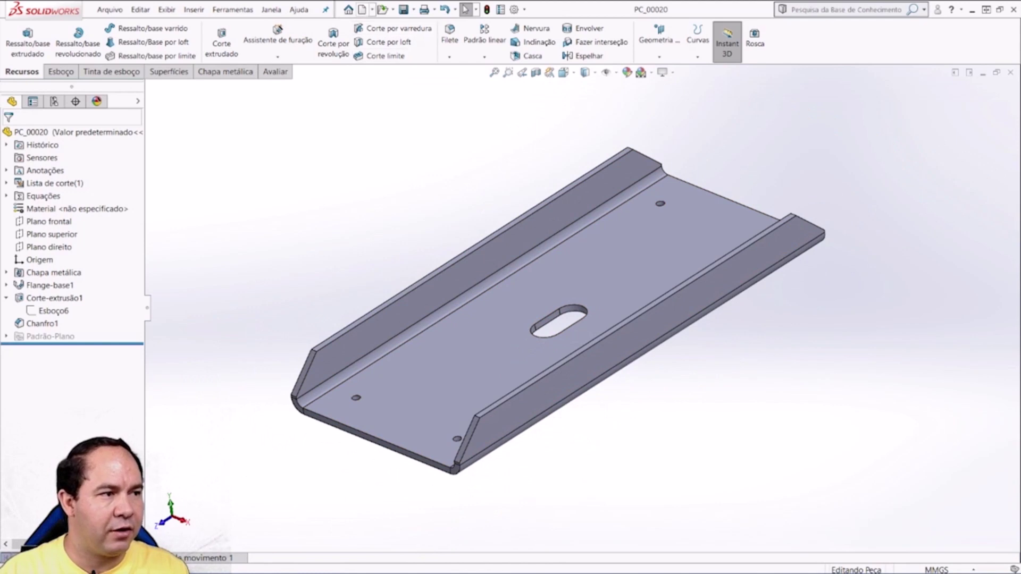
{"action": "key", "text": "ctrl+n"}
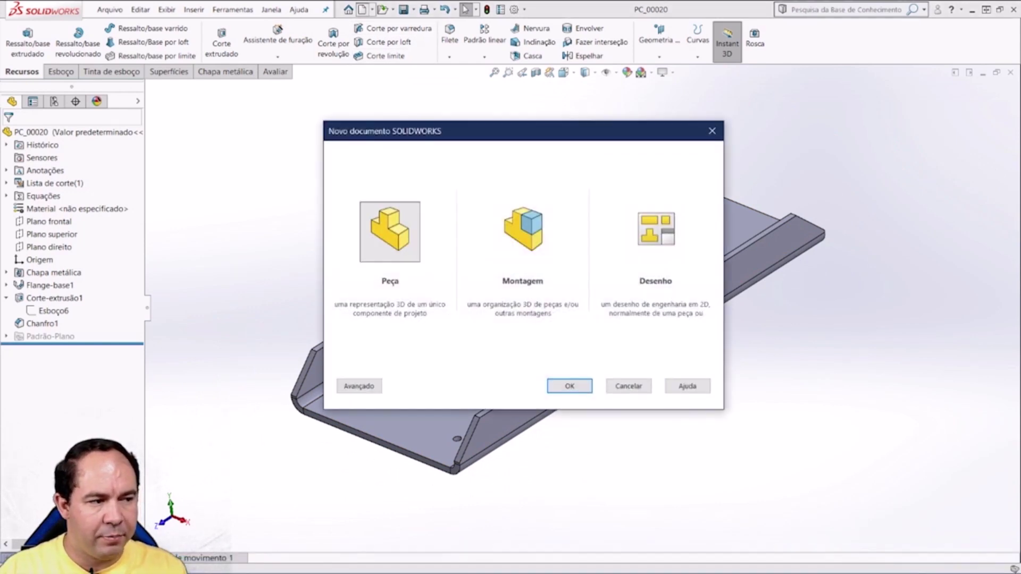
Step: Create a new part and sketch two concentric circles at the origin on the front plane
{"action": "key", "text": "Return"}
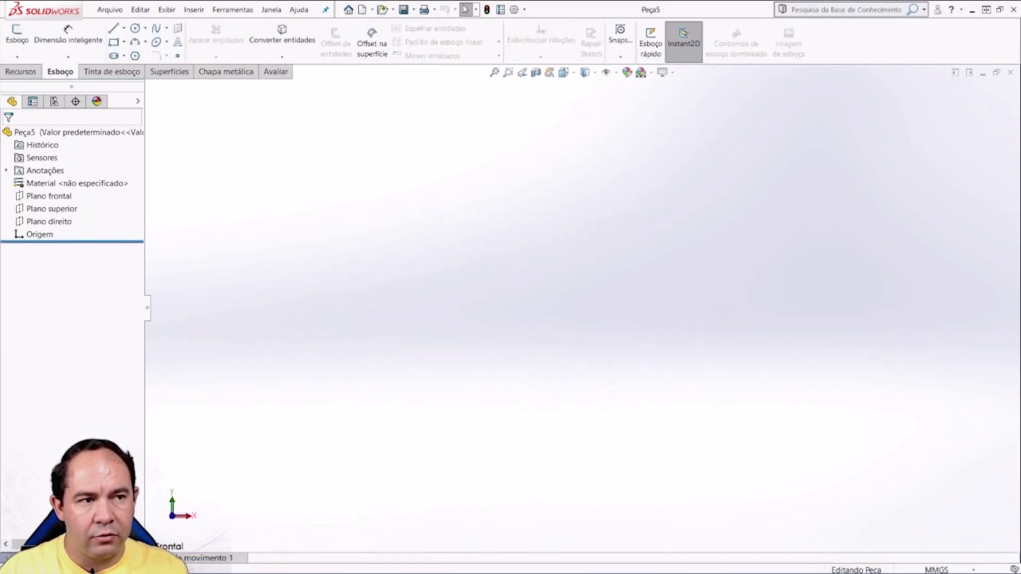
{"action": "left_click", "coordinate": [135, 28]}
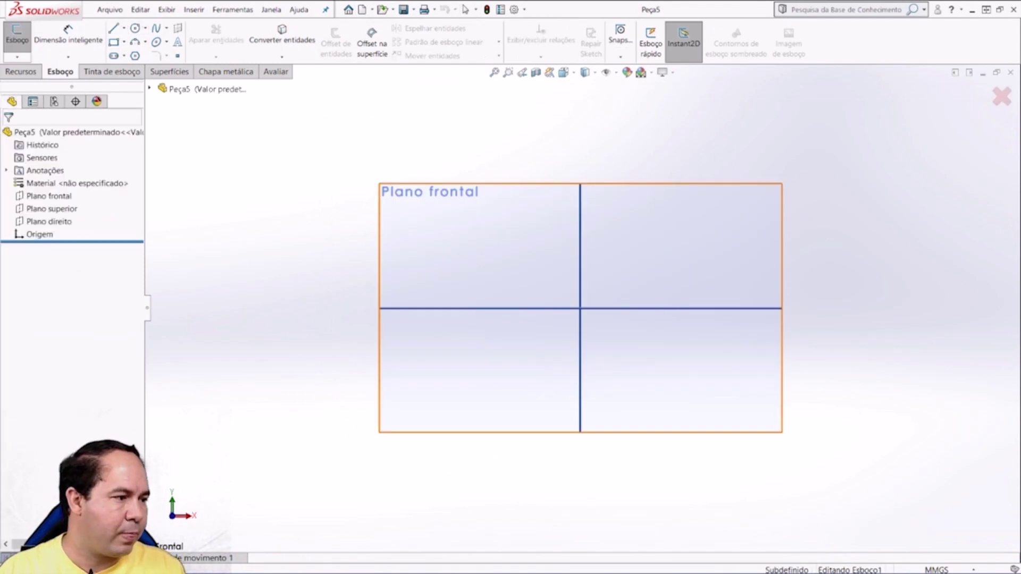
{"action": "left_click", "coordinate": [600, 322]}
{"action": "left_click", "coordinate": [581, 308]}
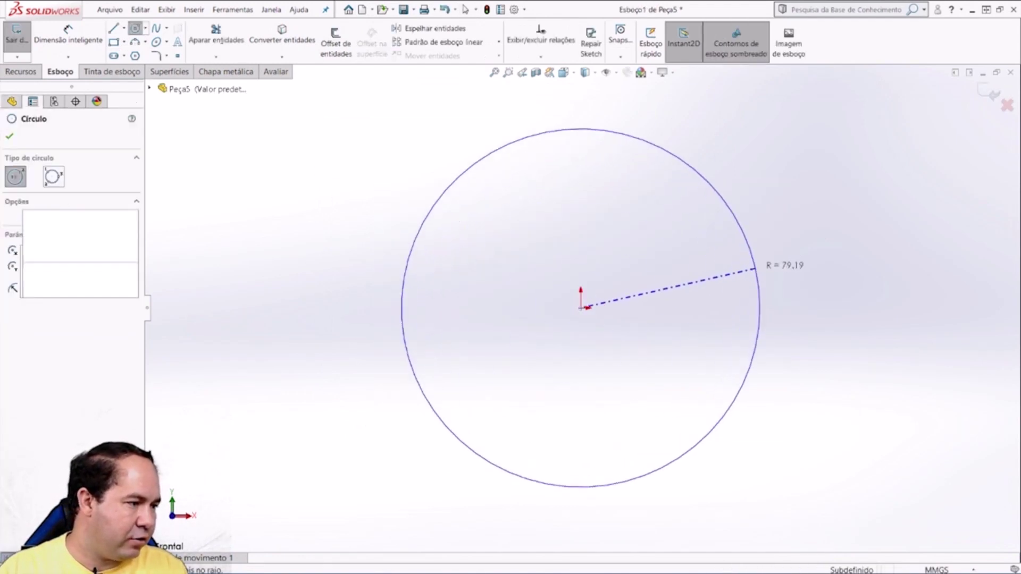
{"action": "left_click", "coordinate": [755, 271]}
{"action": "left_click", "coordinate": [581, 308]}
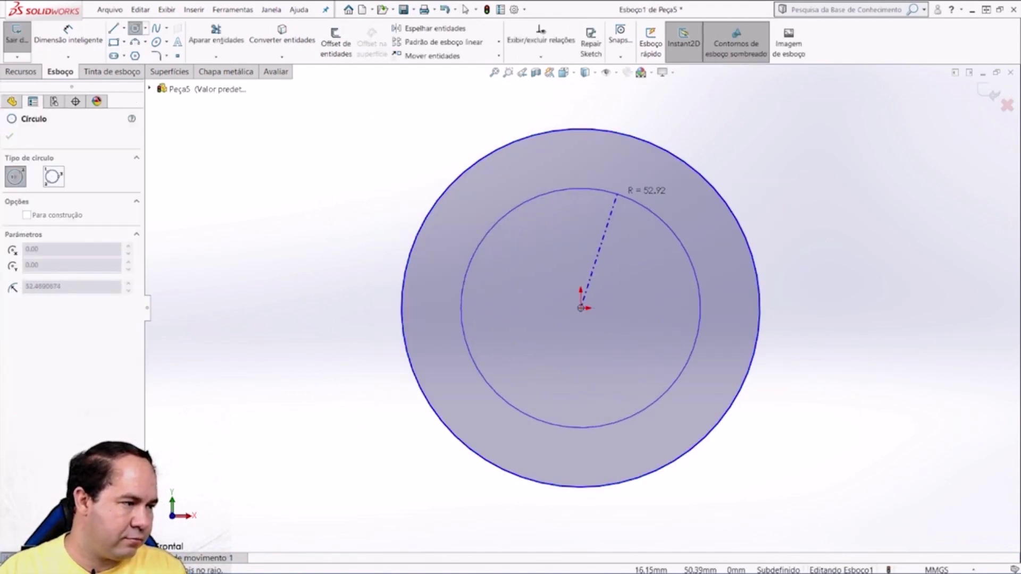
{"action": "left_click", "coordinate": [638, 203]}
{"action": "key", "text": "Escape"}
Step: Dimension the inner circle at Ø27 mm and the outer circle at 3 in
{"action": "left_click", "coordinate": [68, 34]}
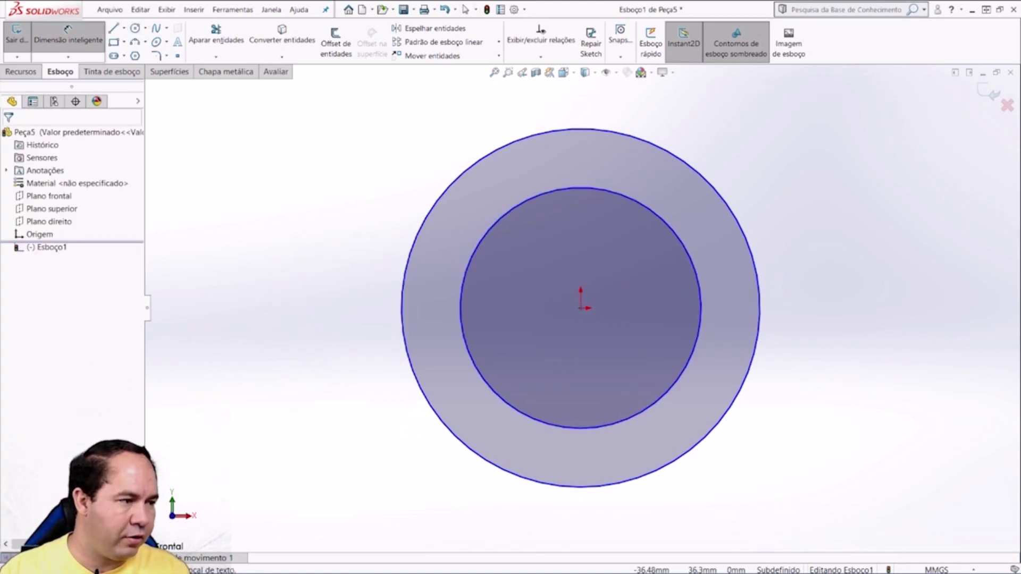
{"action": "left_click", "coordinate": [481, 244]}
{"action": "left_click", "coordinate": [527, 266]}
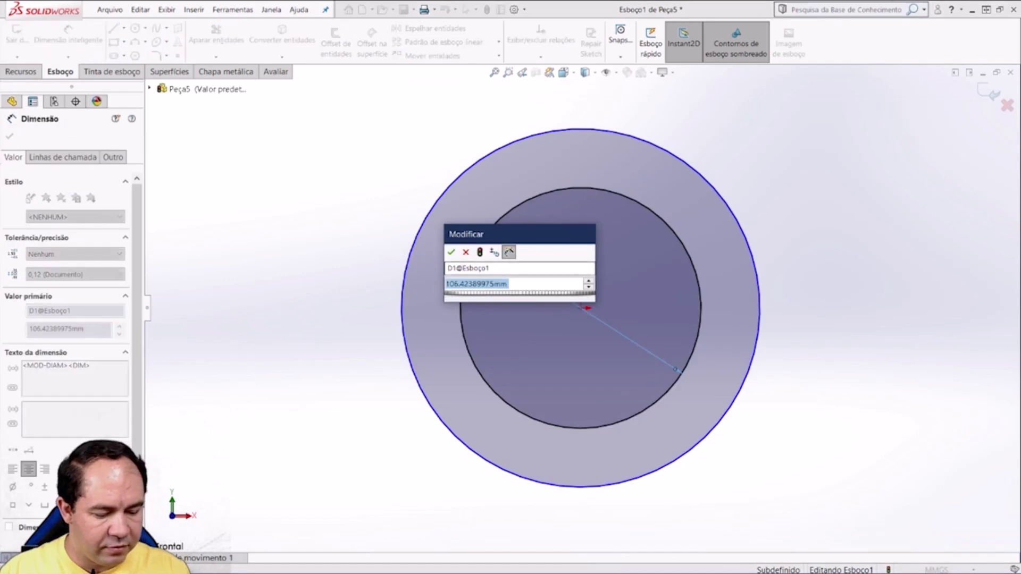
{"action": "type", "text": "27"}
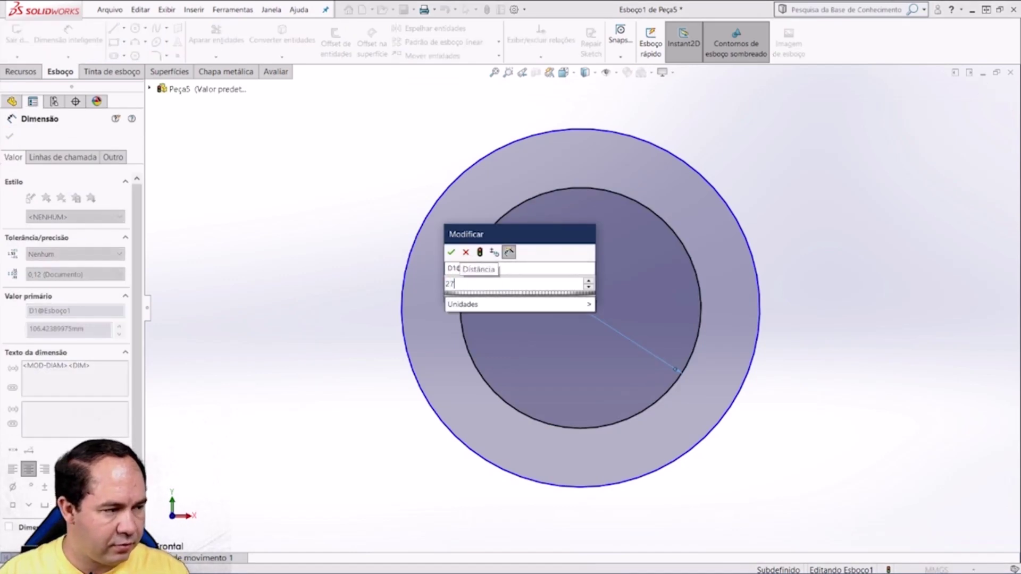
{"action": "key", "text": "Return"}
{"action": "left_click", "coordinate": [403, 298]}
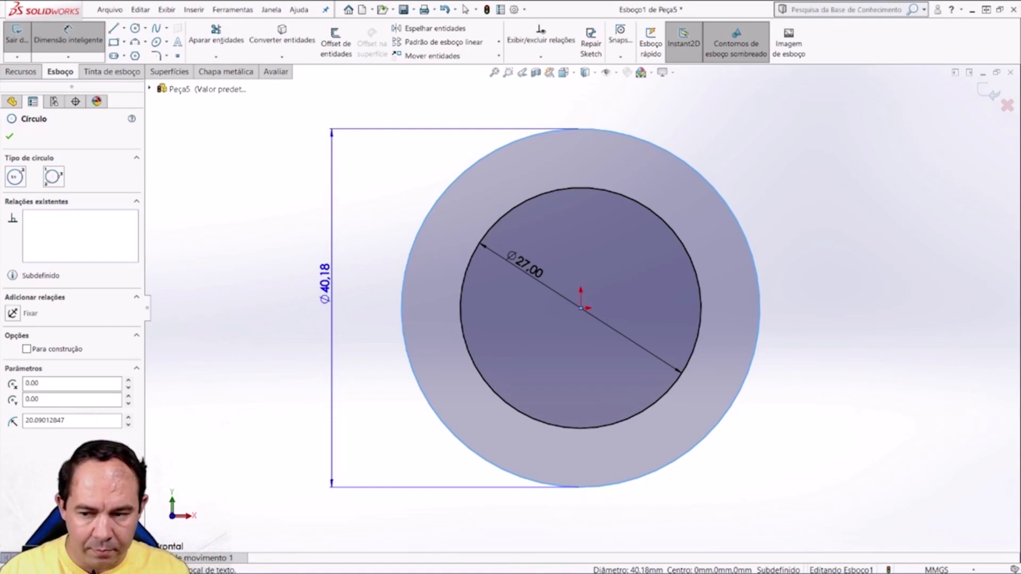
{"action": "left_click", "coordinate": [327, 279]}
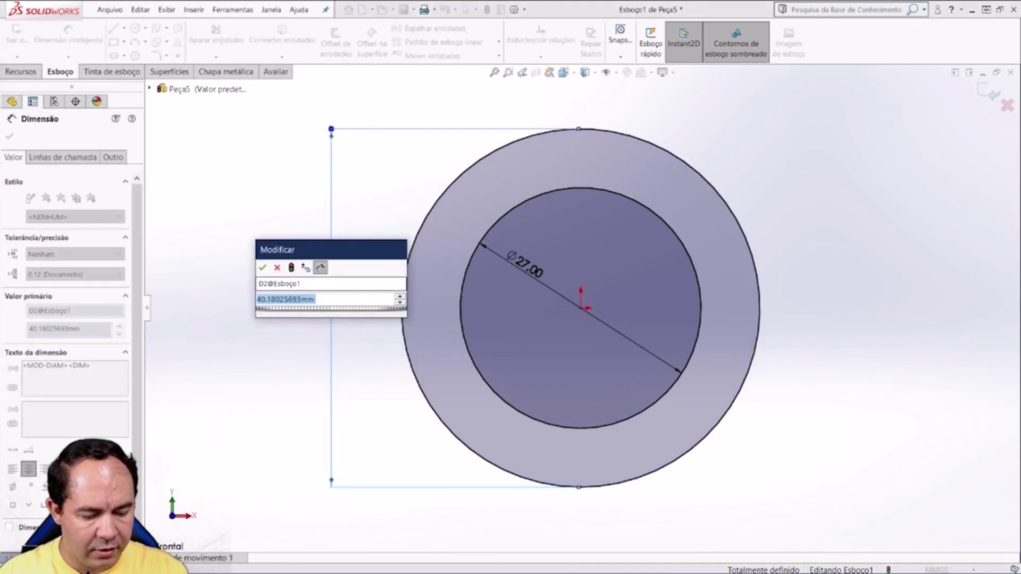
{"action": "type", "text": "3"}
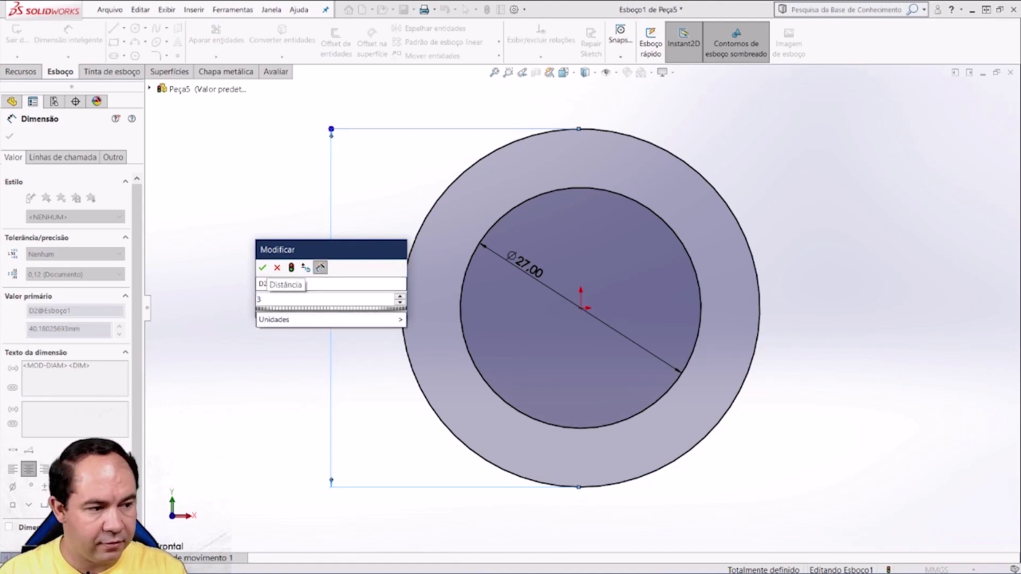
{"action": "type", "text": "in"}
{"action": "key", "text": "Return"}
Step: Change the outer circle diameter to 2 1/2 in (Ø63.50 mm)
{"action": "key", "text": "f"}
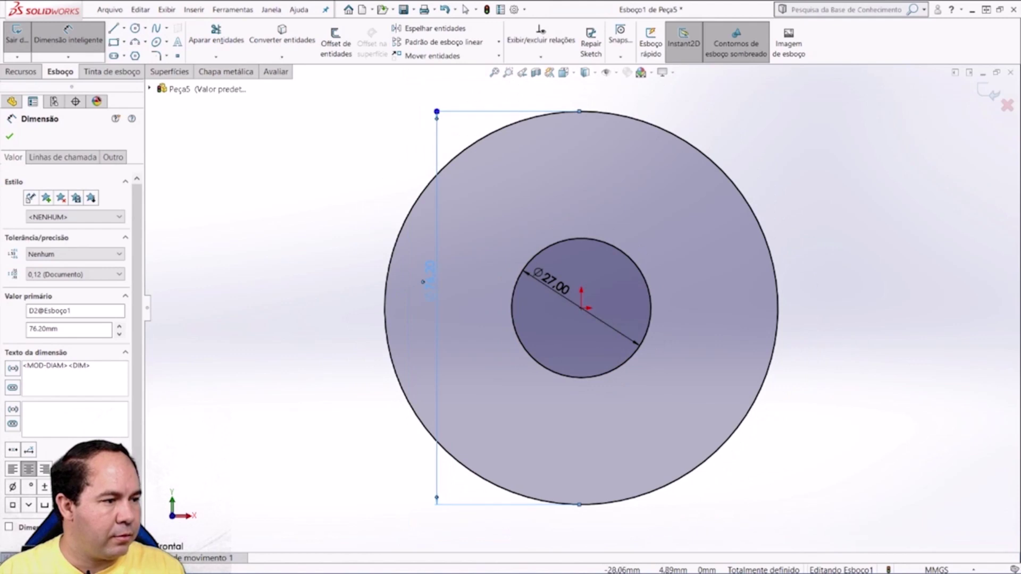
{"action": "double_click", "coordinate": [428, 282]}
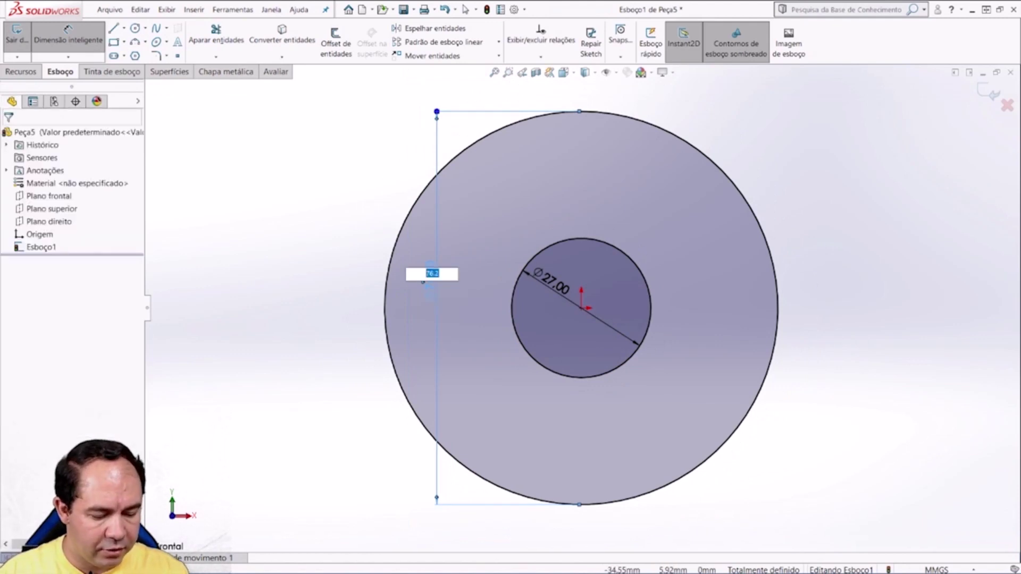
{"action": "type", "text": "2 1/2\""}
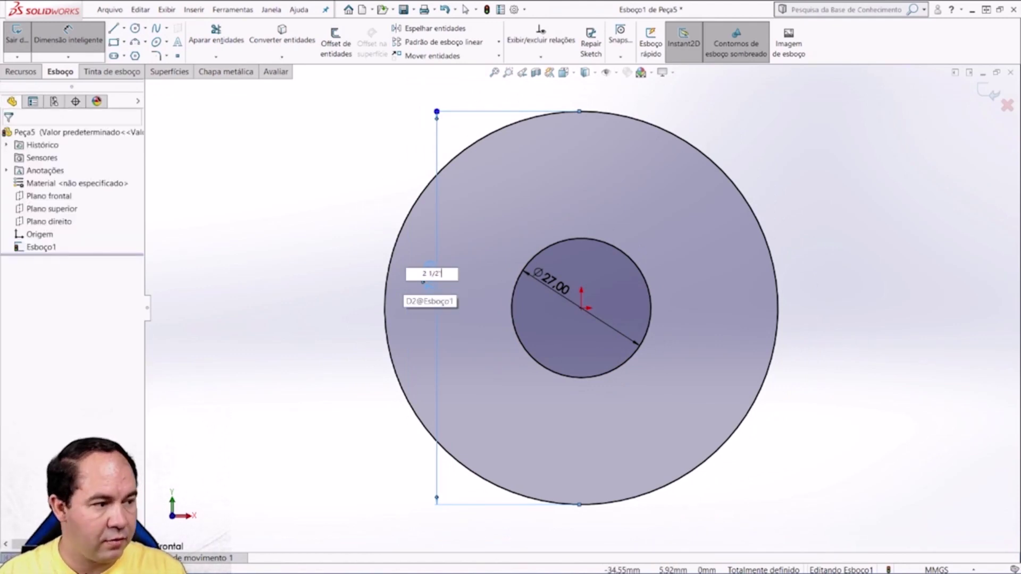
{"action": "key", "text": "Return"}
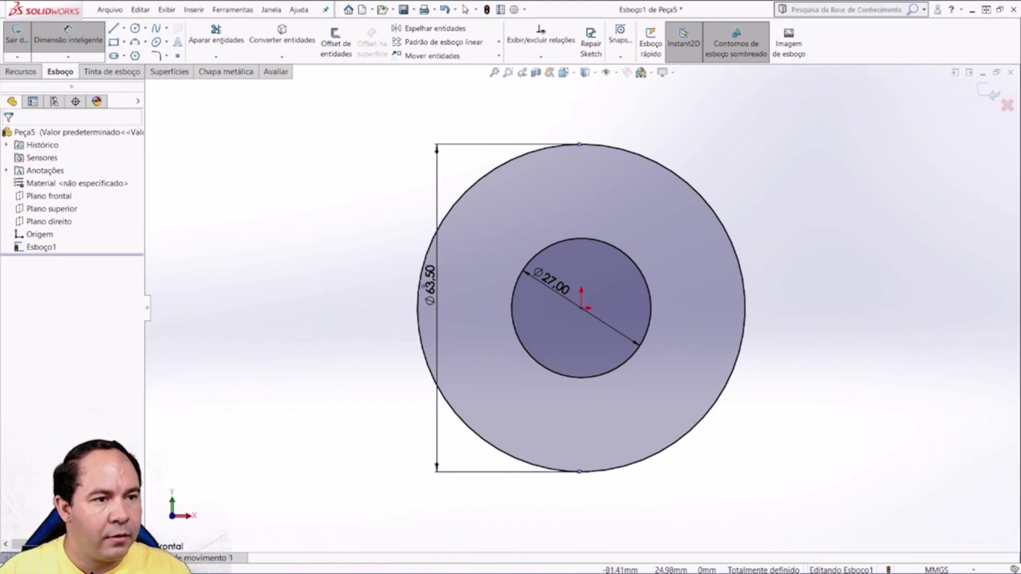
{"action": "left_click", "coordinate": [20, 71]}
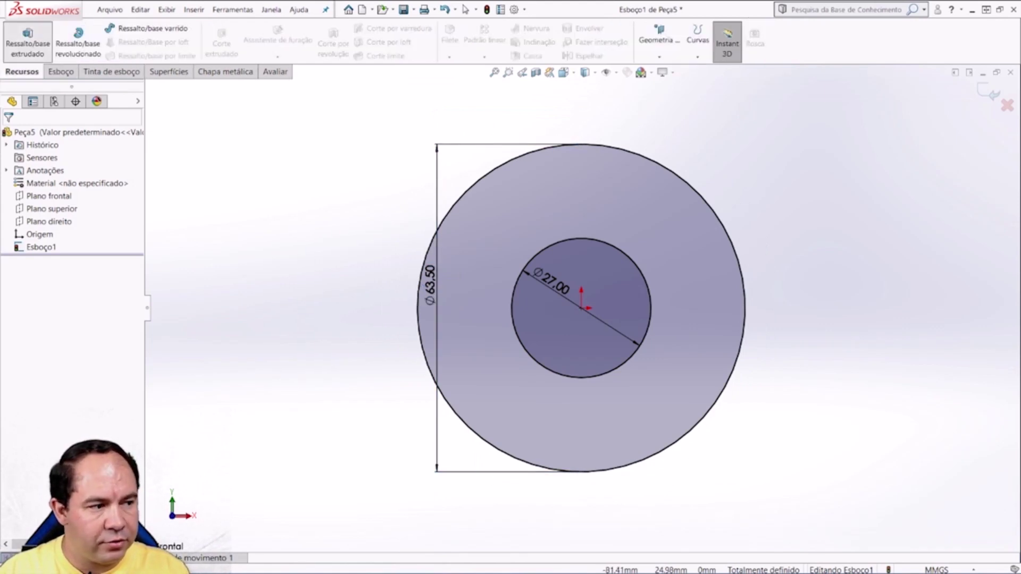
Step: Extrude the ring sketch 8 mm with a Mid Plane end condition into a solid washer
{"action": "left_click", "coordinate": [28, 42]}
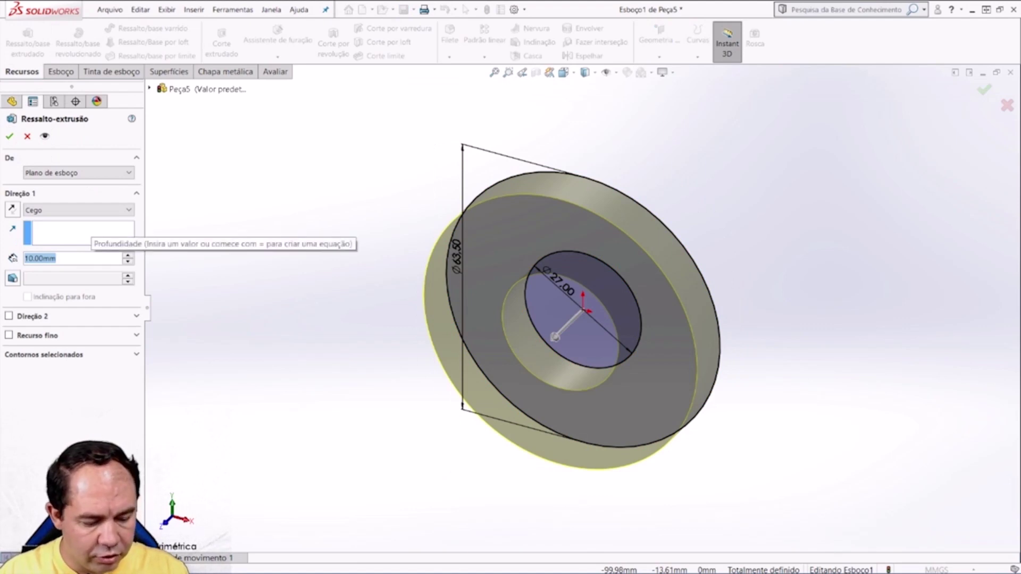
{"action": "type", "text": "8"}
{"action": "key", "text": "Return"}
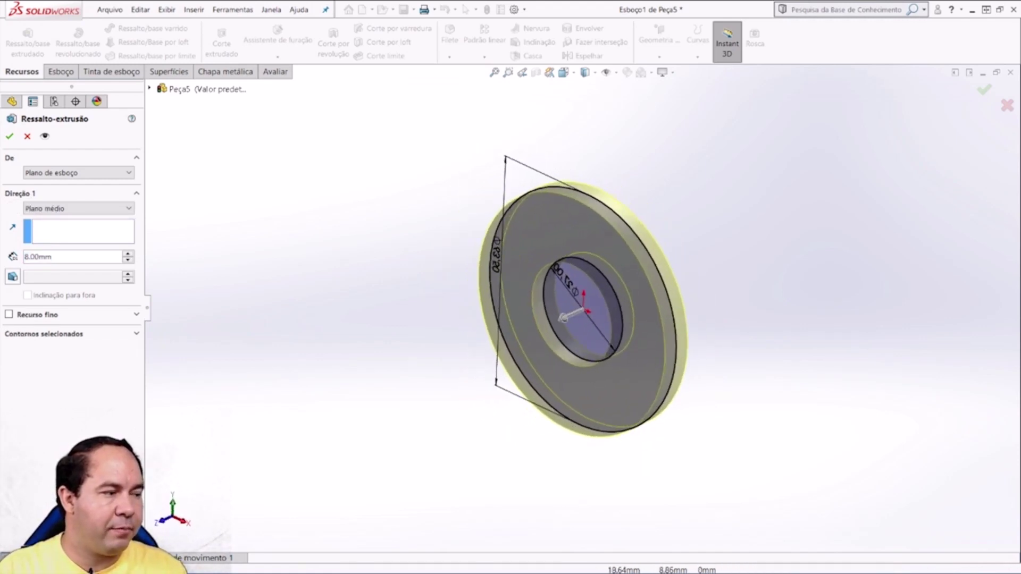
{"action": "left_click", "coordinate": [78, 208]}
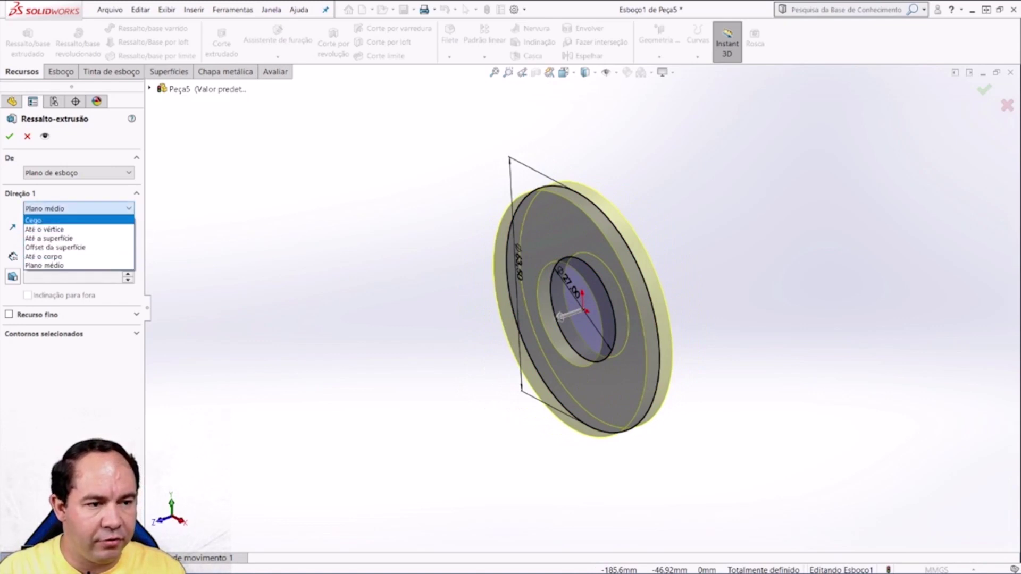
{"action": "left_click", "coordinate": [33, 220]}
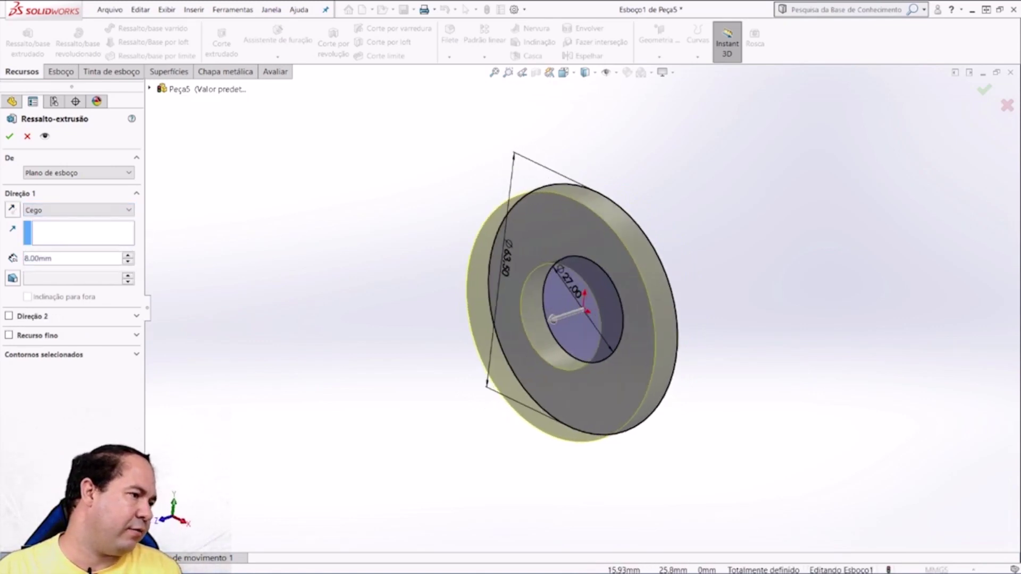
{"action": "middle_click_drag", "start_coordinate": [585, 297], "coordinate": [665, 298]}
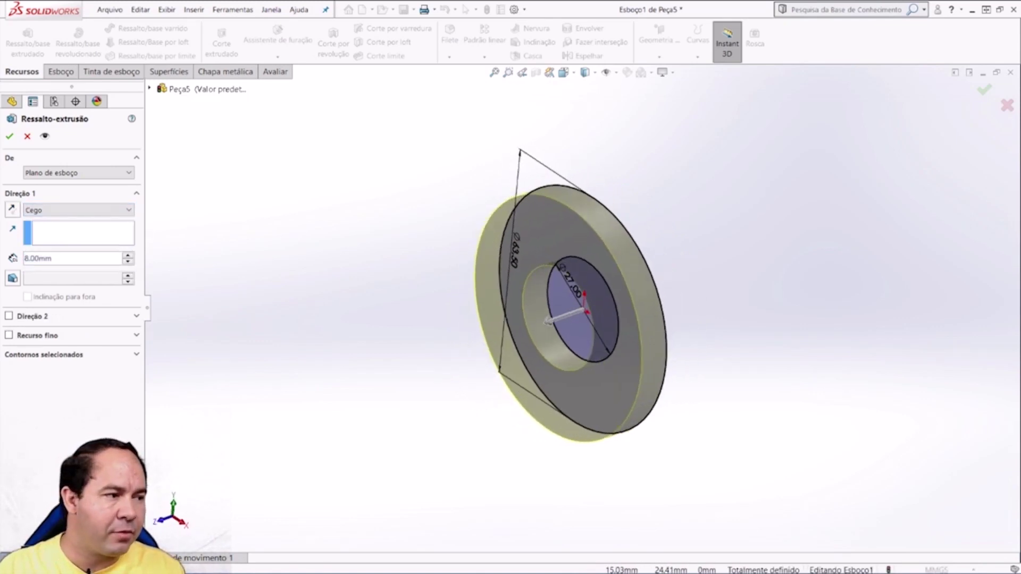
{"action": "middle_click_drag", "start_coordinate": [585, 298], "coordinate": [665, 298]}
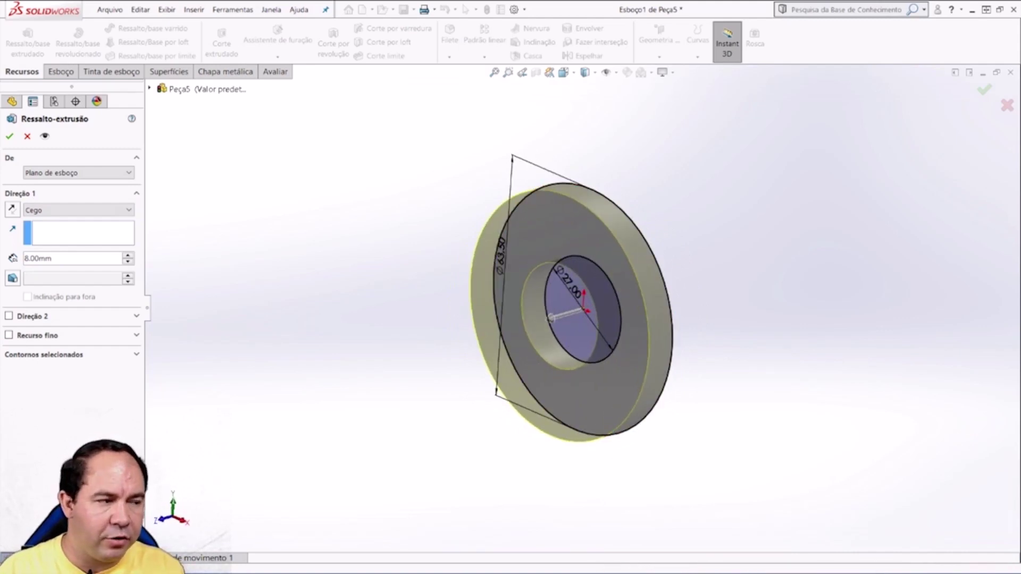
{"action": "left_click", "coordinate": [79, 210]}
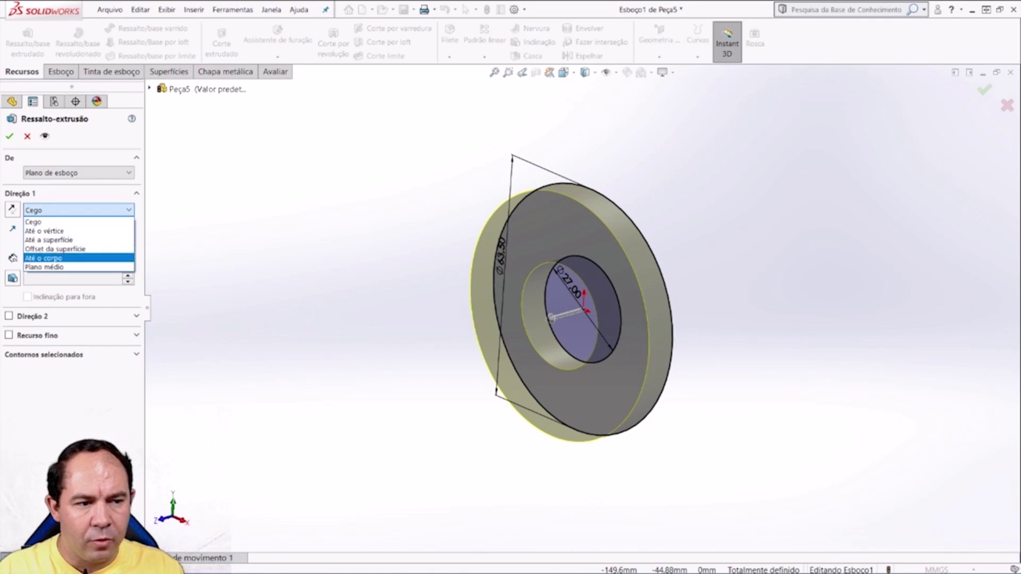
{"action": "left_click", "coordinate": [44, 267]}
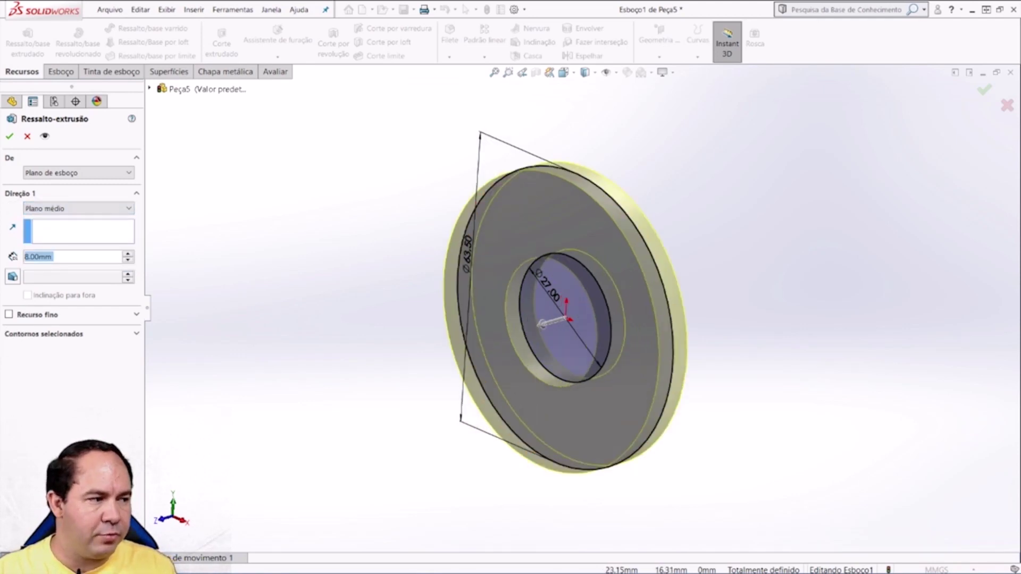
{"action": "mouse_move", "coordinate": [585, 319]}
{"action": "middle_mouse_down"}
{"action": "mouse_move", "coordinate": [532, 319]}
{"action": "mouse_move", "coordinate": [532, 287]}
{"action": "mouse_move", "coordinate": [553, 245]}
{"action": "mouse_move", "coordinate": [527, 303]}
{"action": "middle_mouse_up"}
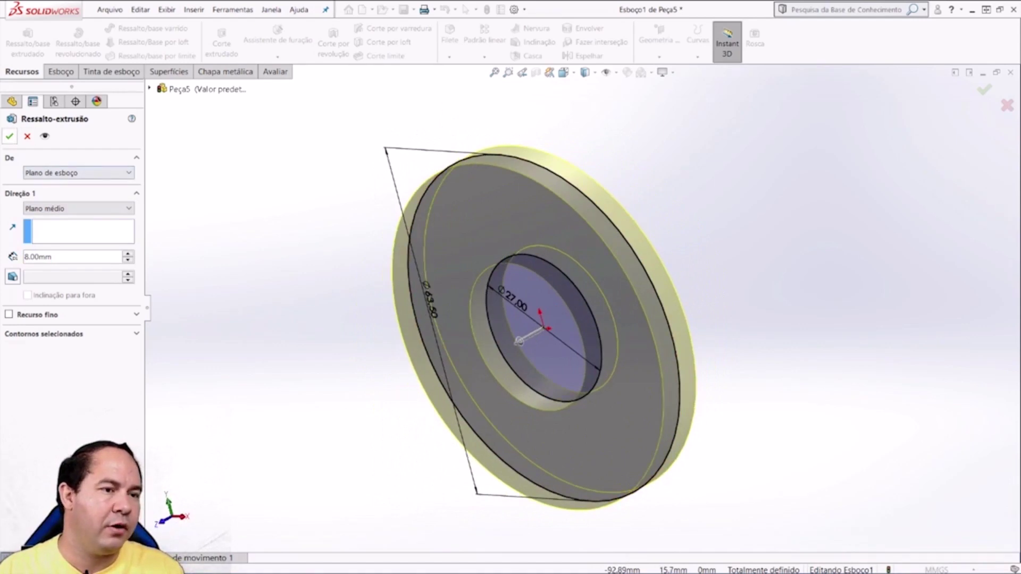
{"action": "key", "text": "Return"}
Step: Chamfer the washer's four circular edges, outer and hole, 0.5 mm at 45°
{"action": "key", "text": "ctrl+1"}
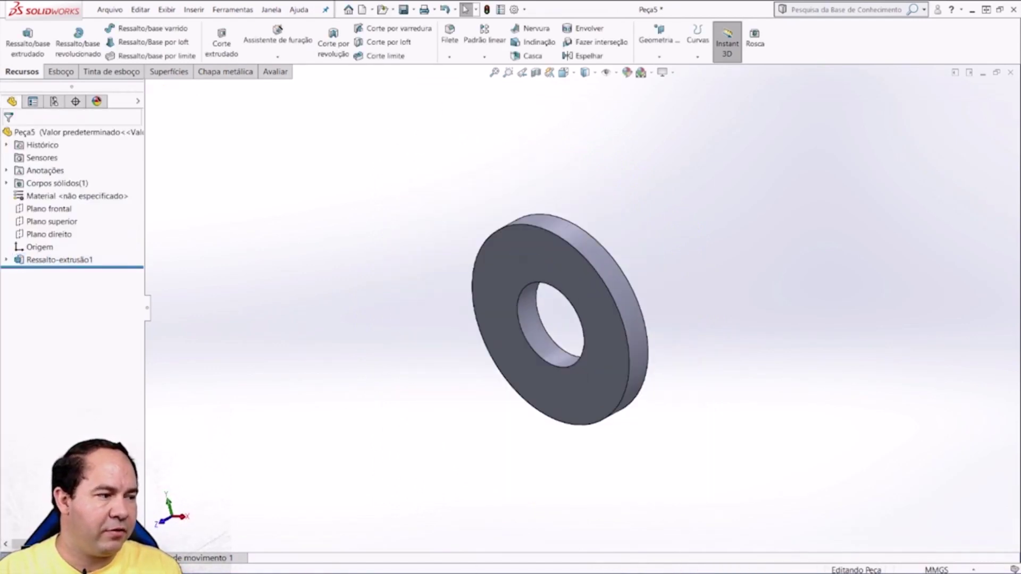
{"action": "left_click", "coordinate": [449, 56]}
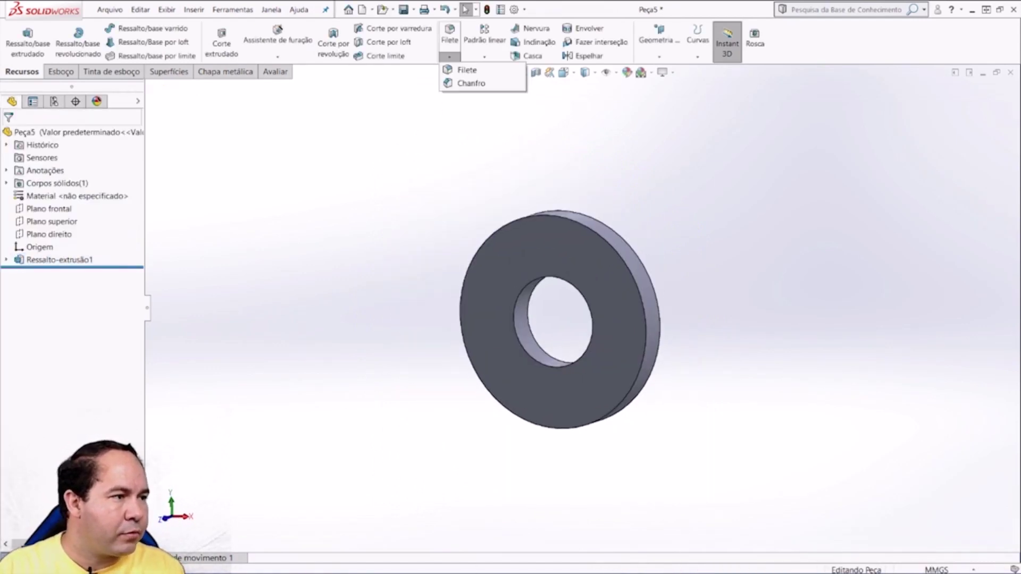
{"action": "left_click", "coordinate": [471, 83]}
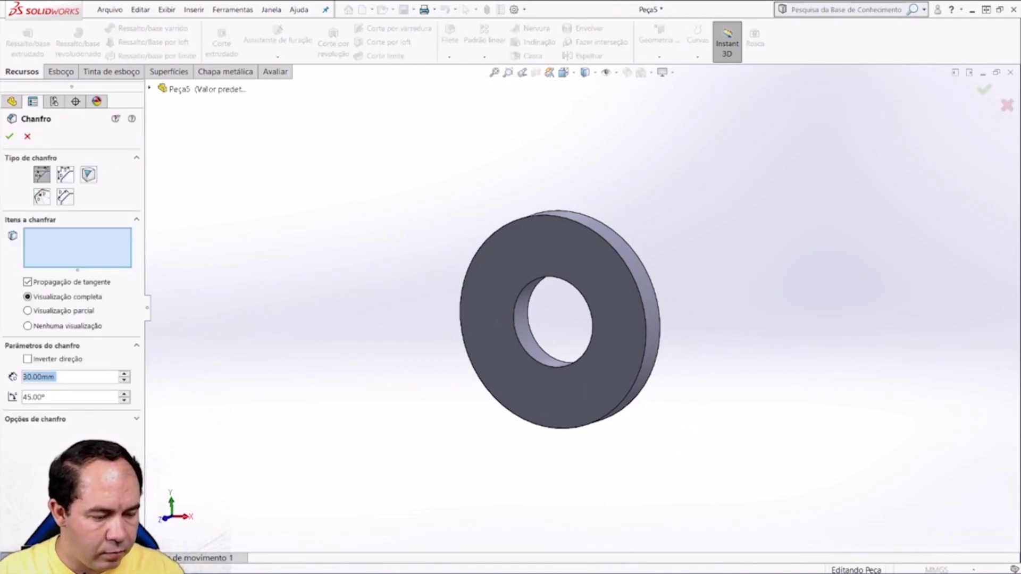
{"action": "type", "text": "0,5"}
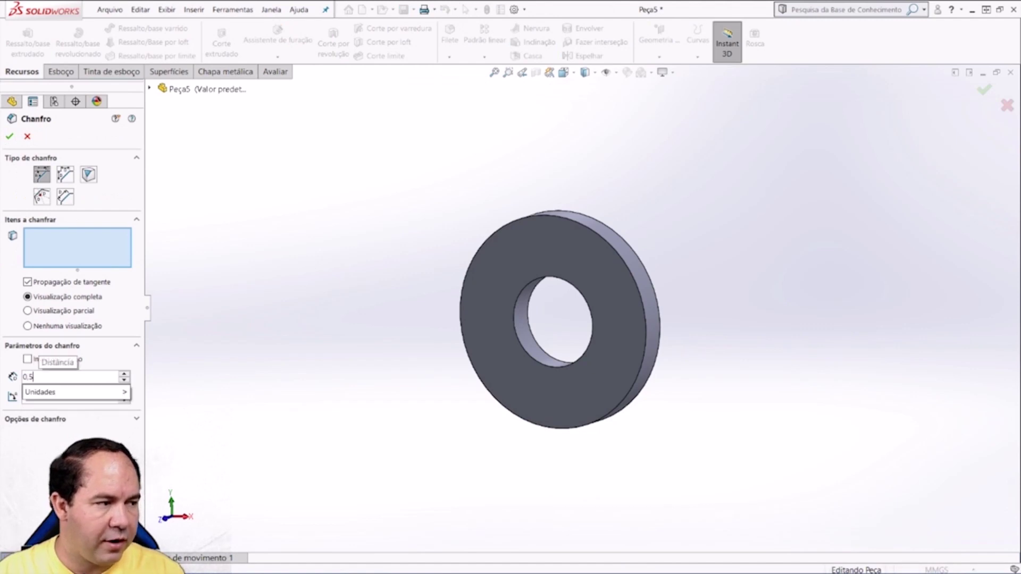
{"action": "left_click", "coordinate": [611, 263]}
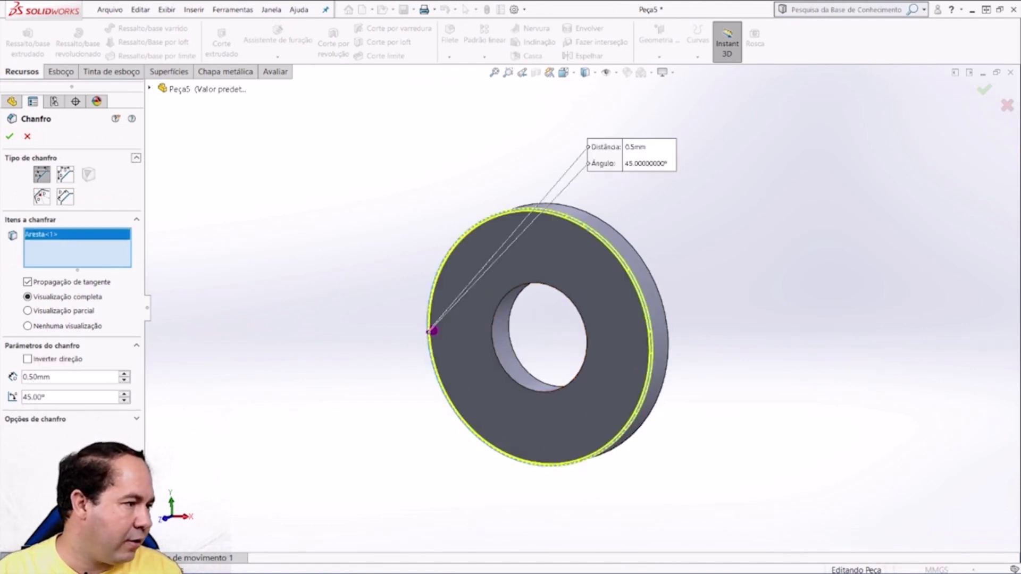
{"action": "scroll", "coordinate": [609, 258], "scroll_direction": "down", "scroll_amount": 3}
{"action": "left_click", "coordinate": [617, 243]}
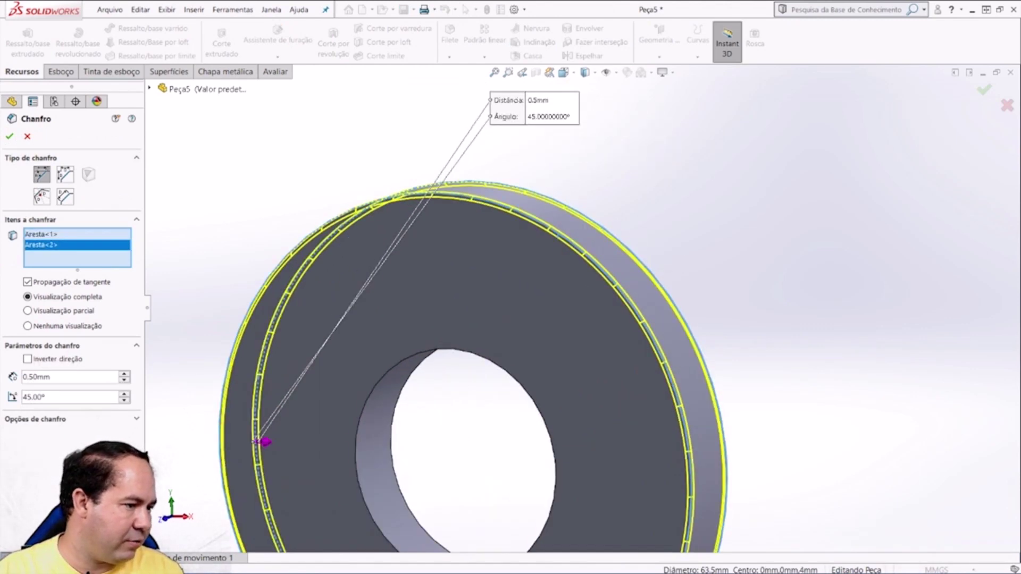
{"action": "left_click", "coordinate": [352, 458]}
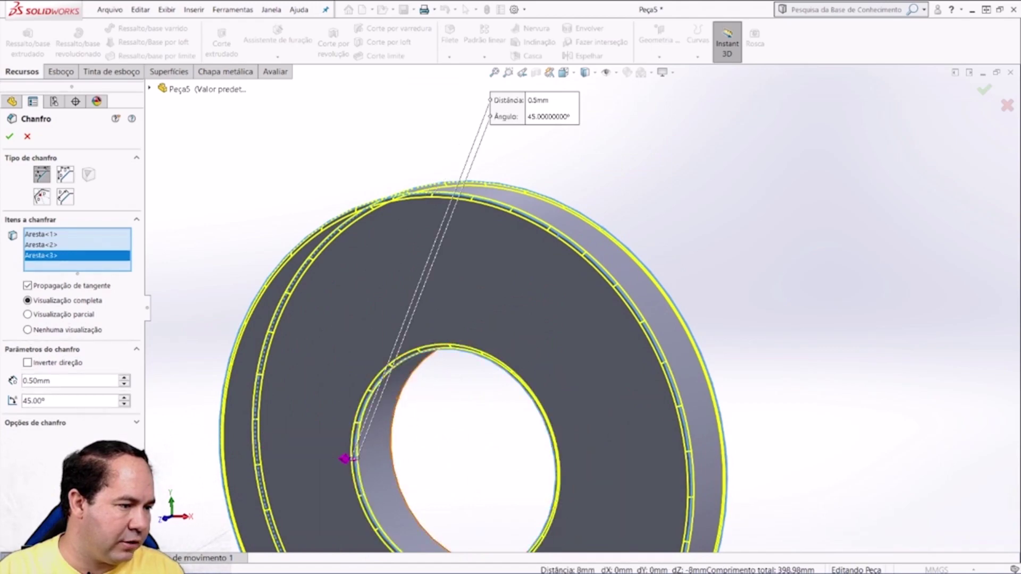
{"action": "left_click", "coordinate": [571, 372]}
{"action": "scroll", "coordinate": [572, 346], "scroll_direction": "up", "scroll_amount": 5}
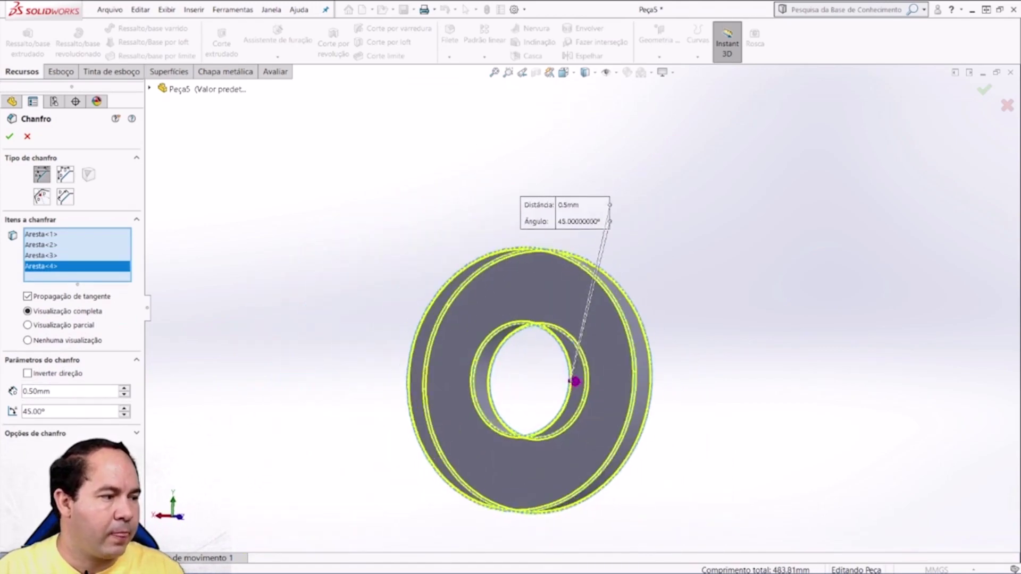
{"action": "middle_click_drag", "start_coordinate": [532, 373], "coordinate": [563, 372]}
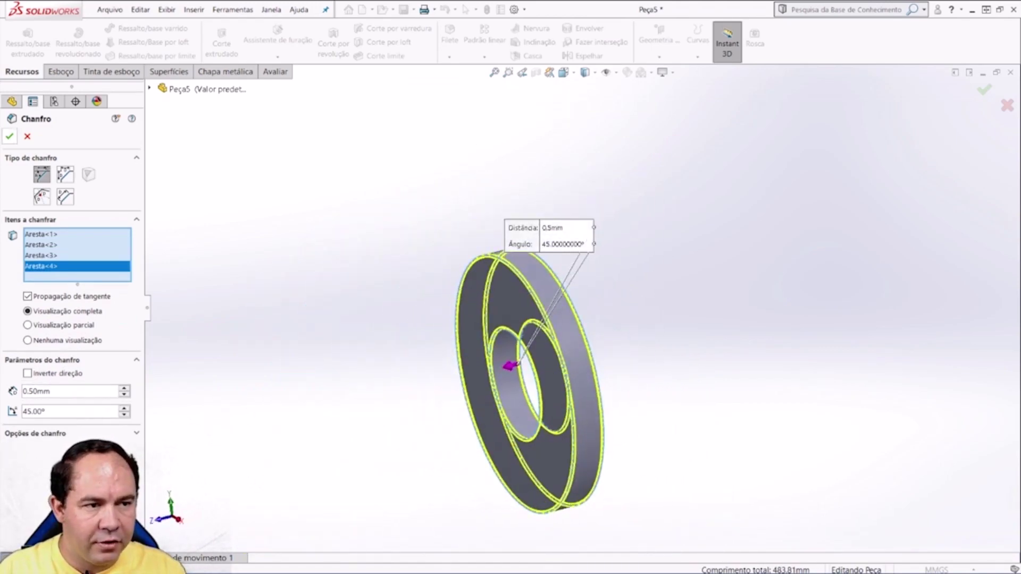
{"action": "key", "text": "Return"}
Step: Review the chamfered washer from front and angled views, then bring up the save dialog
{"action": "key", "text": "ctrl+1"}
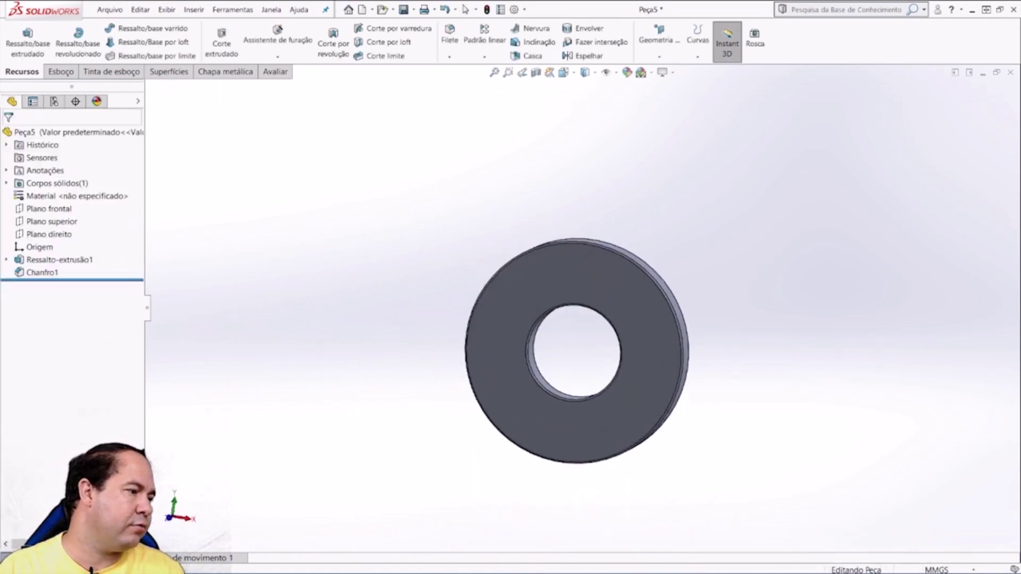
{"action": "key", "text": "Left"}
{"action": "key", "text": "Left"}
{"action": "key", "text": "Left"}
{"action": "key", "text": "Left"}
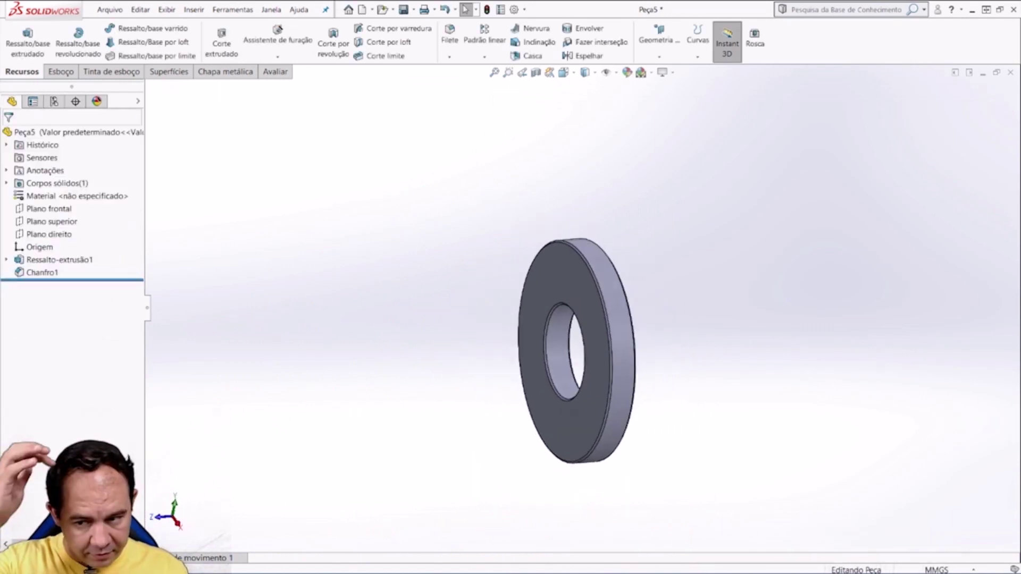
{"action": "key", "text": "Right"}
{"action": "key", "text": "Right"}
{"action": "key", "text": "Right"}
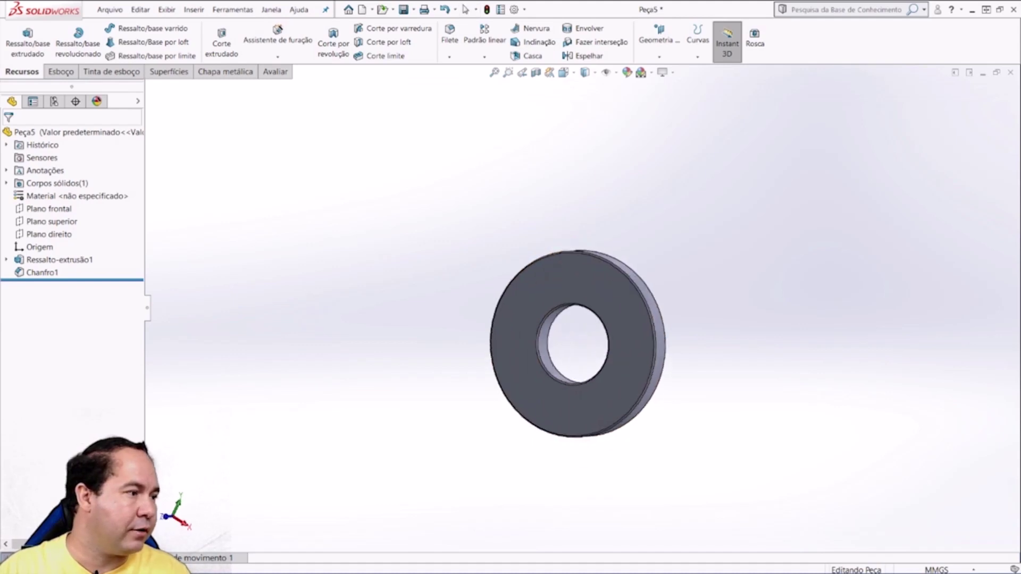
{"action": "key", "text": "ctrl+s"}
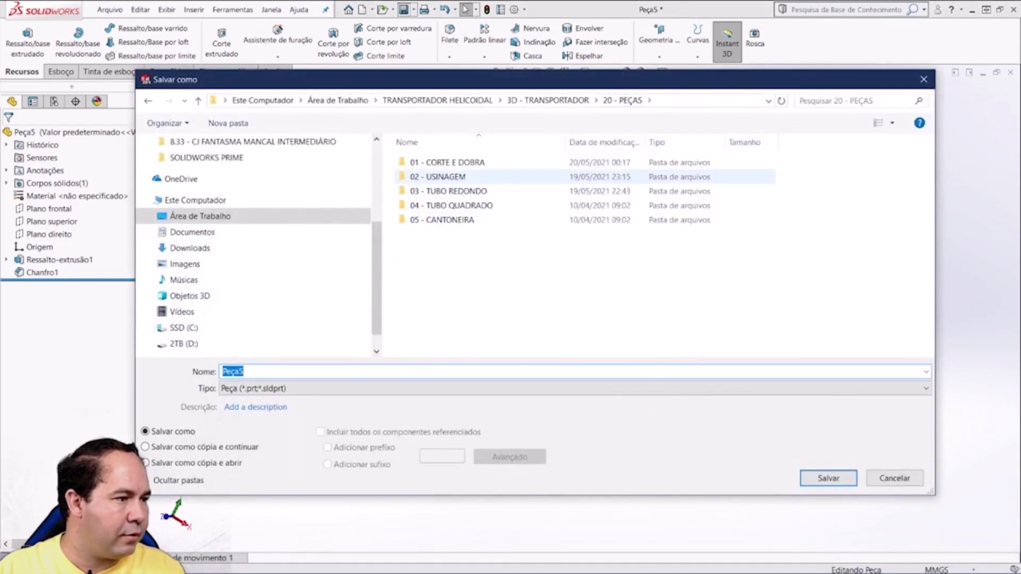
Step: Save the washer as US_00008 in 02 - USINAGEM, then show the open-documents list
{"action": "double_click", "coordinate": [437, 177]}
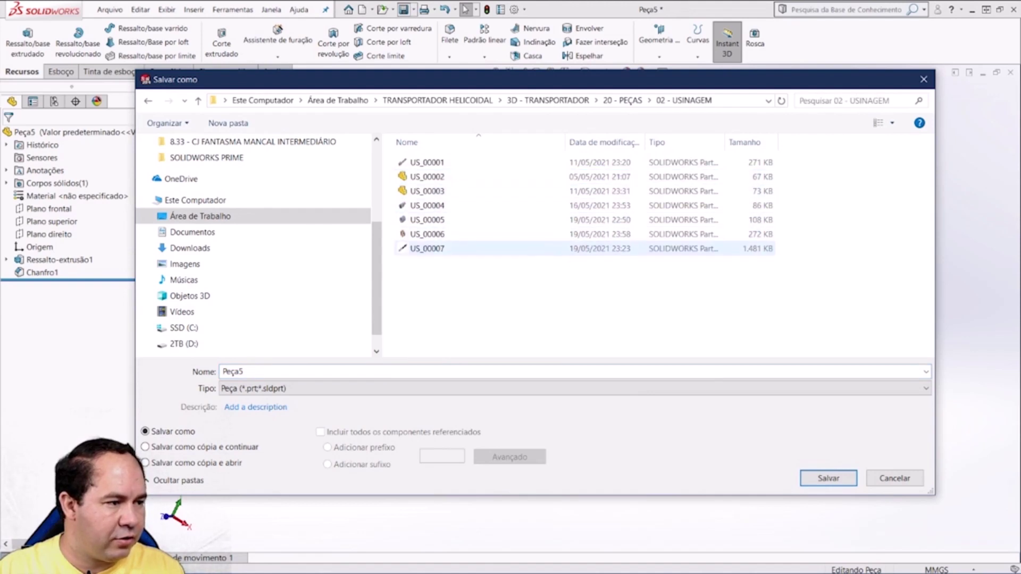
{"action": "left_click", "coordinate": [427, 248]}
{"action": "key", "text": "Tab"}
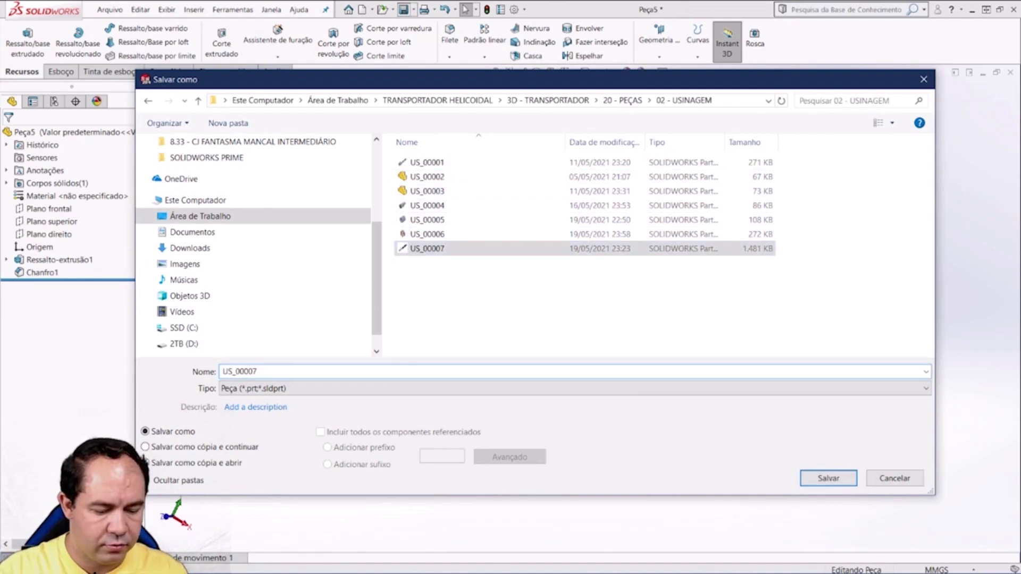
{"action": "type", "text": "US_00008"}
{"action": "key", "text": "Return"}
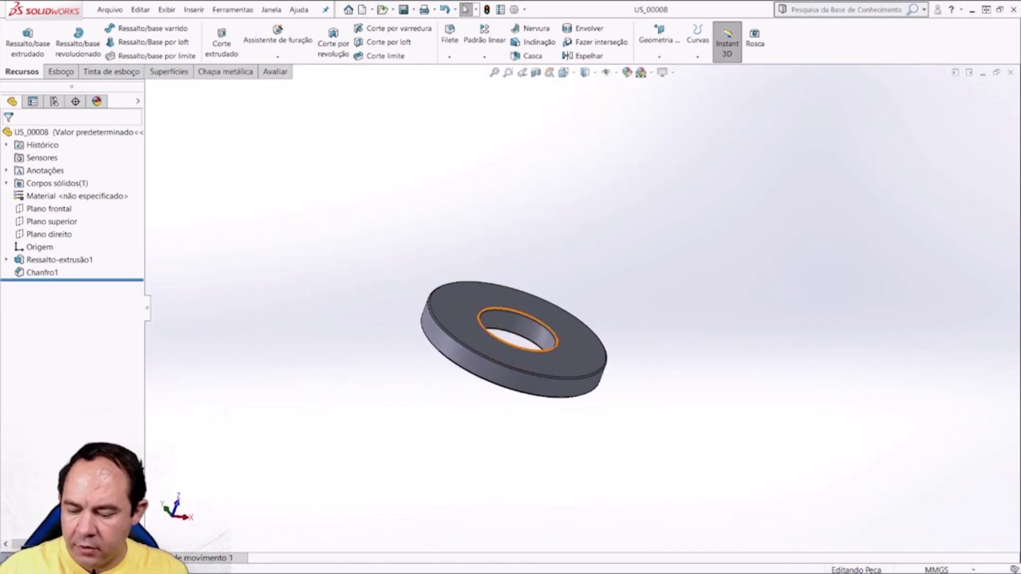
{"action": "key", "text": "ctrl+Tab"}
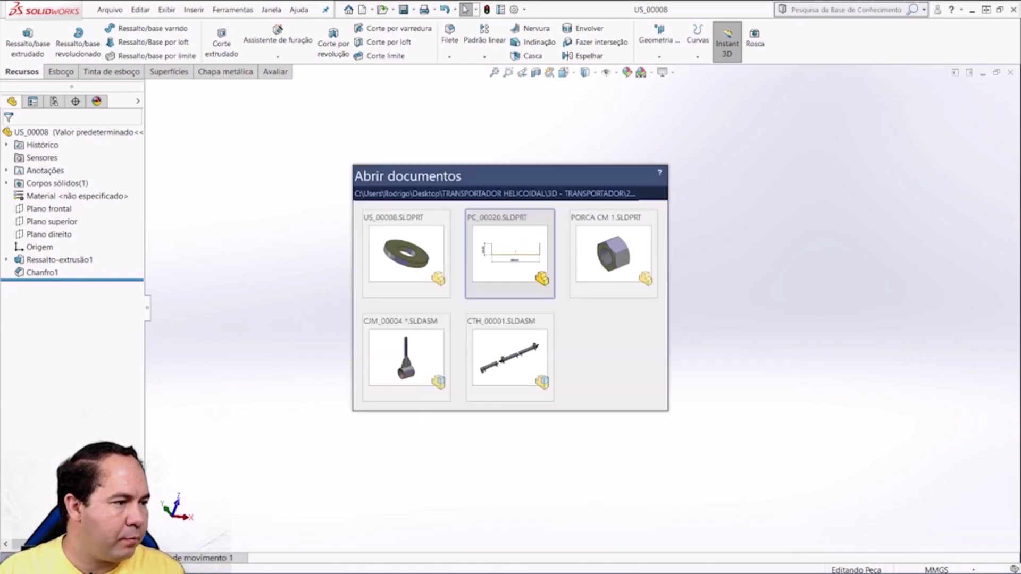
Step: Cycle through the open documents to the CJM_00004 subassembly and fit it in view
{"action": "key", "text": "ctrl+Tab"}
{"action": "key", "text": "ctrl+Tab"}
{"action": "key", "text": "ctrl+Tab"}
{"action": "key", "text": "ctrl+Tab"}
{"action": "key", "text": "ctrl+Tab"}
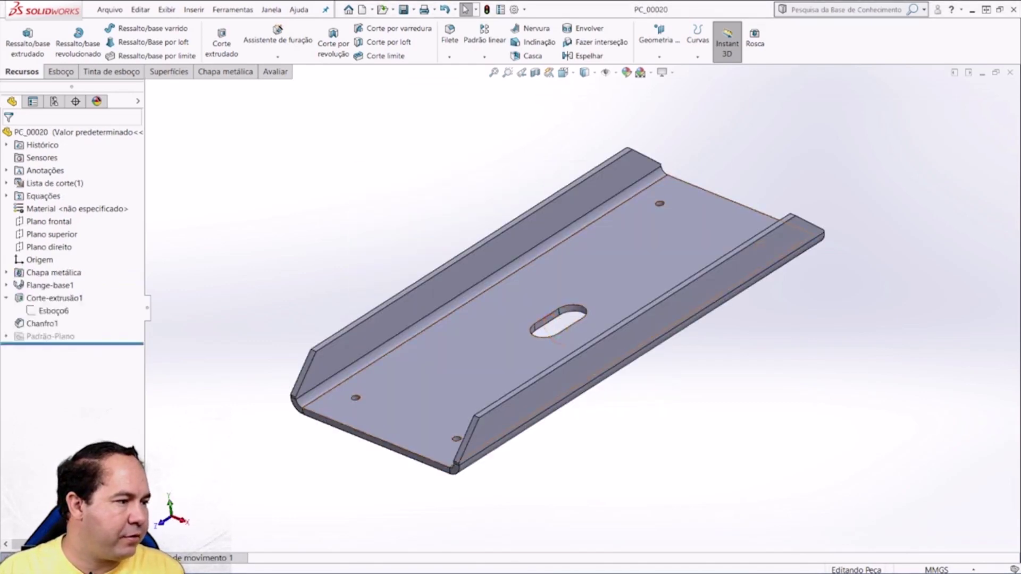
{"action": "scroll", "coordinate": [584, 335], "scroll_direction": "up", "scroll_amount": 2}
{"action": "scroll", "coordinate": [584, 335], "scroll_direction": "down", "scroll_amount": 2}
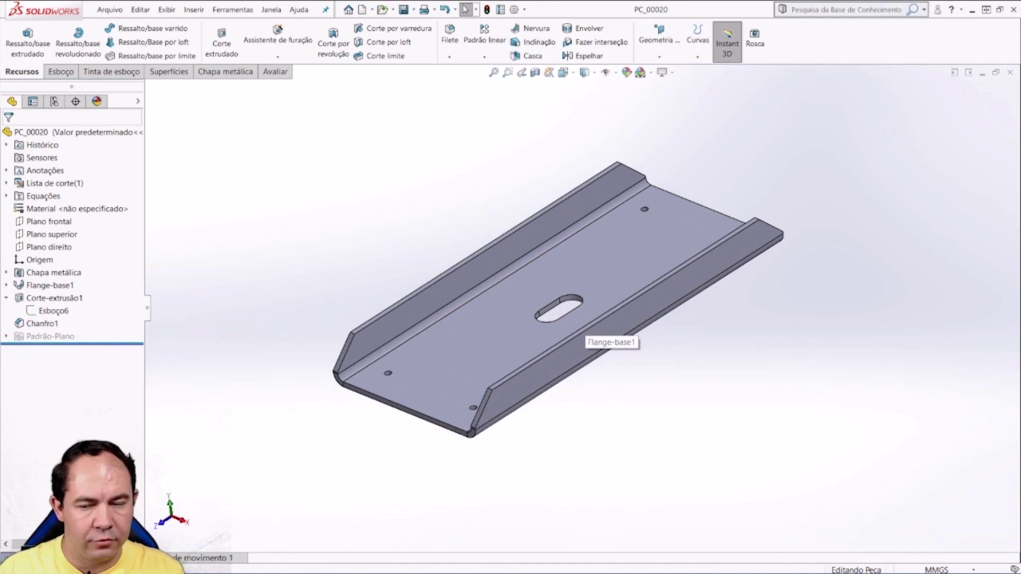
{"action": "key", "text": "ctrl+Tab"}
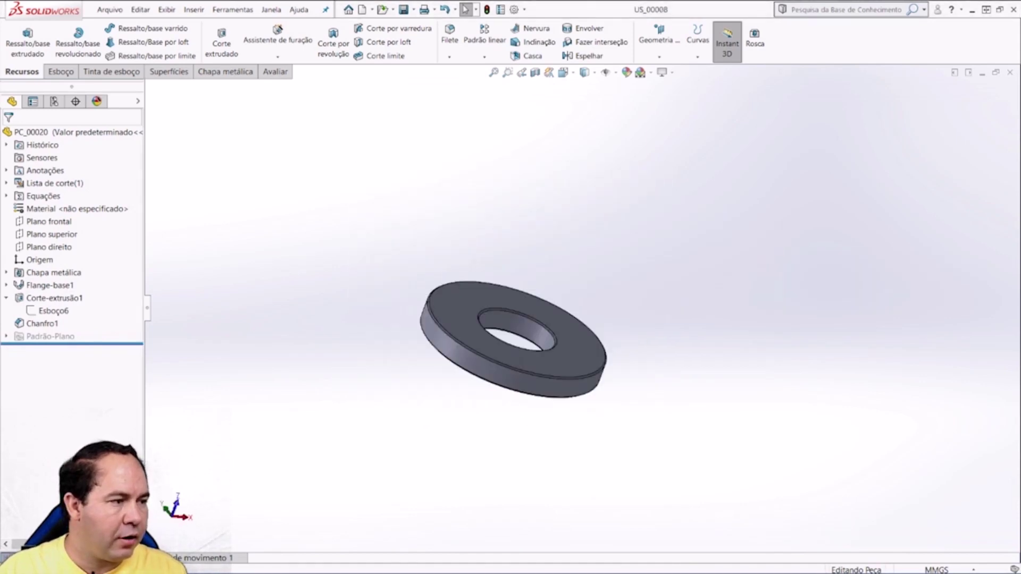
{"action": "key", "text": "ctrl+Tab"}
{"action": "key", "text": "ctrl+Tab"}
{"action": "key", "text": "ctrl+Tab"}
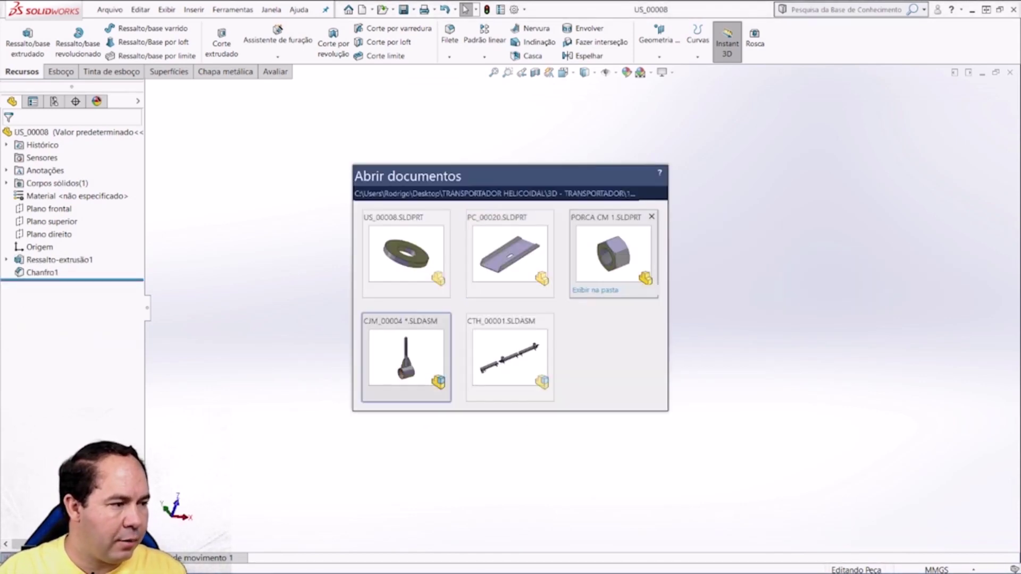
{"action": "key", "text": "ctrl+Tab"}
{"action": "key", "text": "ctrl+Tab"}
{"action": "key", "text": "ctrl+Tab"}
{"action": "key", "text": "ctrl+Tab"}
{"action": "key", "text": "ctrl+Tab"}
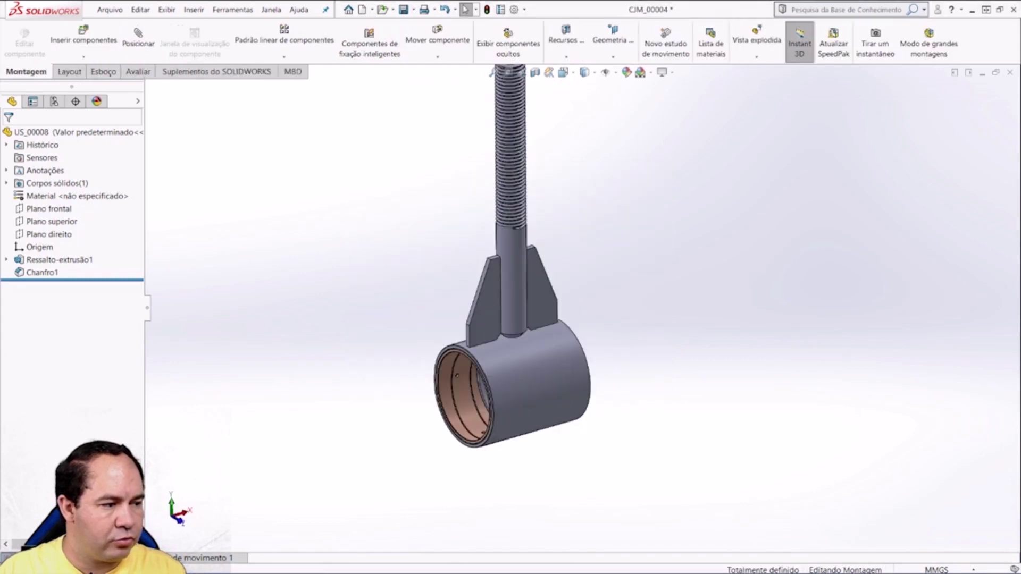
{"action": "key", "text": "f"}
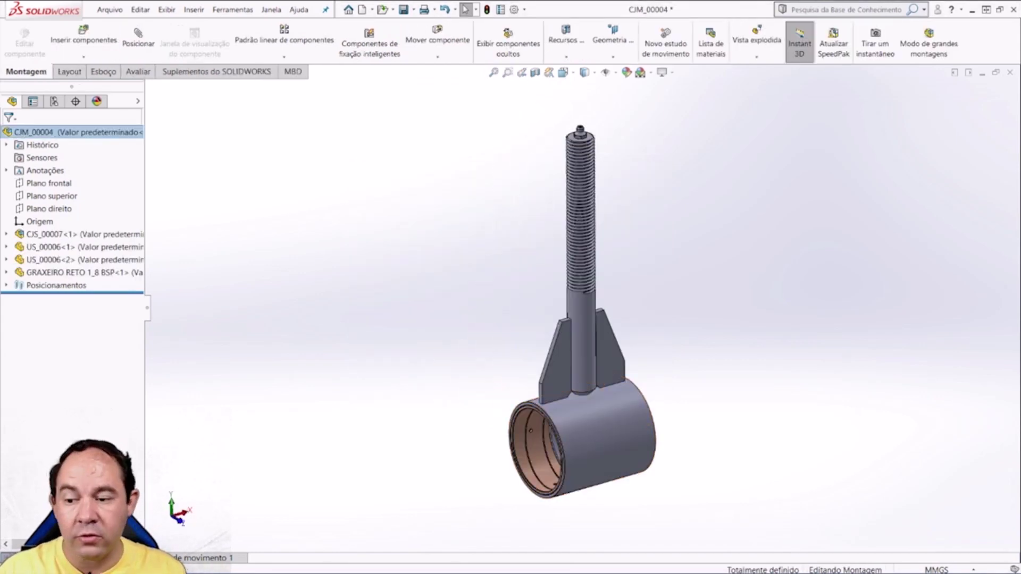
{"action": "scroll", "coordinate": [561, 266], "scroll_direction": "down", "scroll_amount": 3}
{"action": "scroll", "coordinate": [561, 265], "scroll_direction": "up", "scroll_amount": 5}
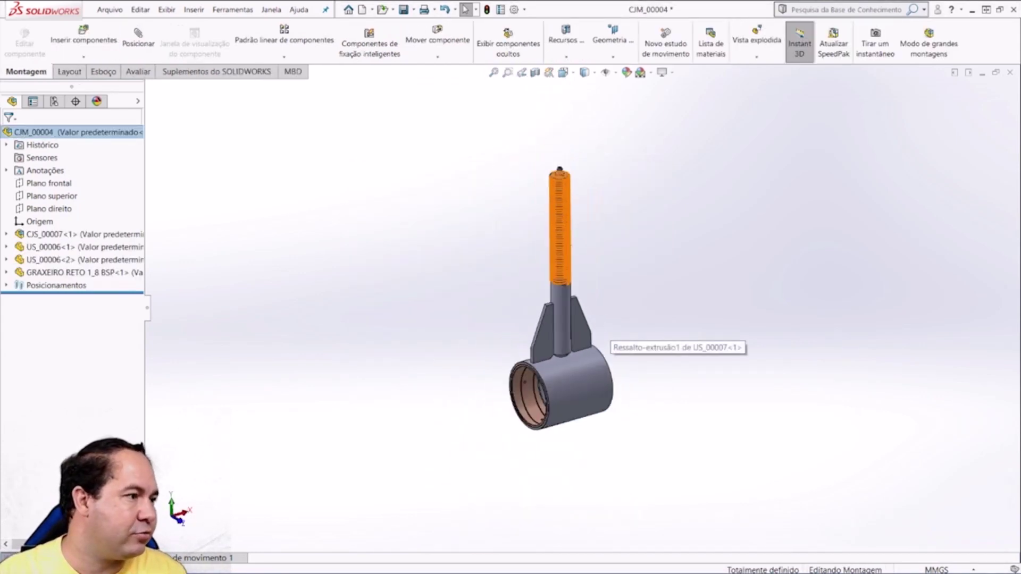
Step: Rebuild and save CJM_00004, then start a new assembly document
{"action": "key", "text": "ctrl+s"}
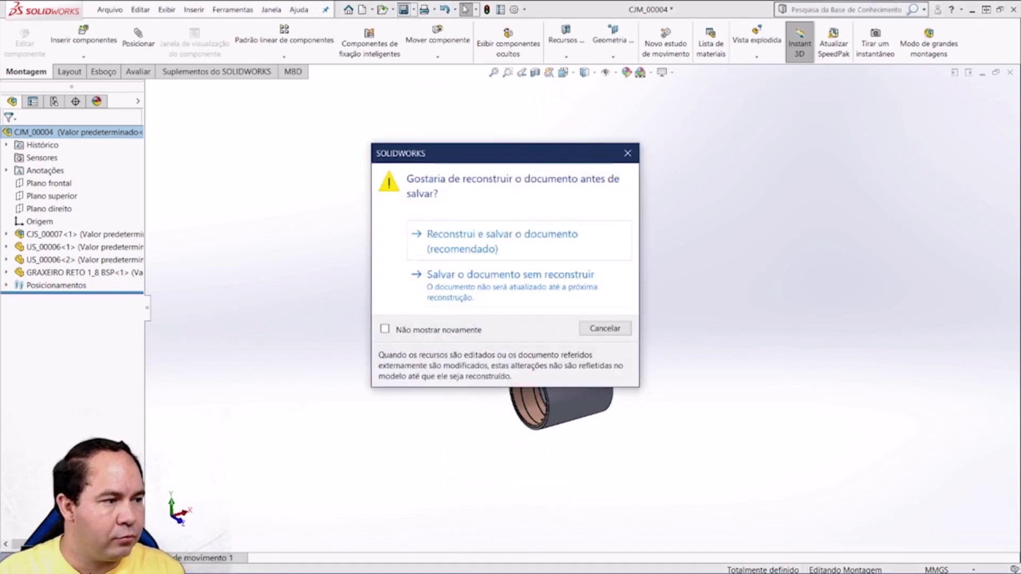
{"action": "key", "text": "Return"}
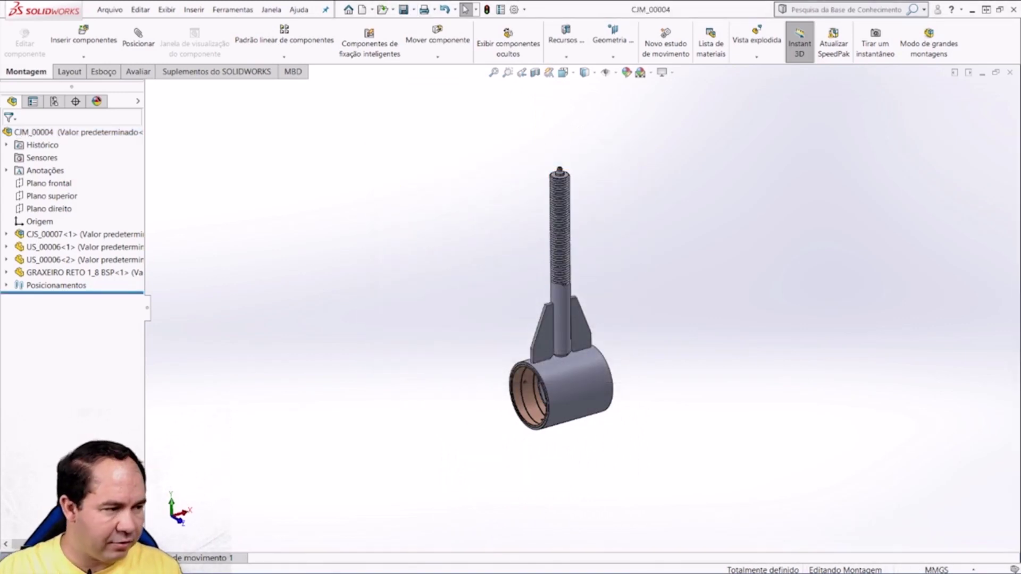
{"action": "scroll", "coordinate": [654, 290], "scroll_direction": "down", "scroll_amount": 2}
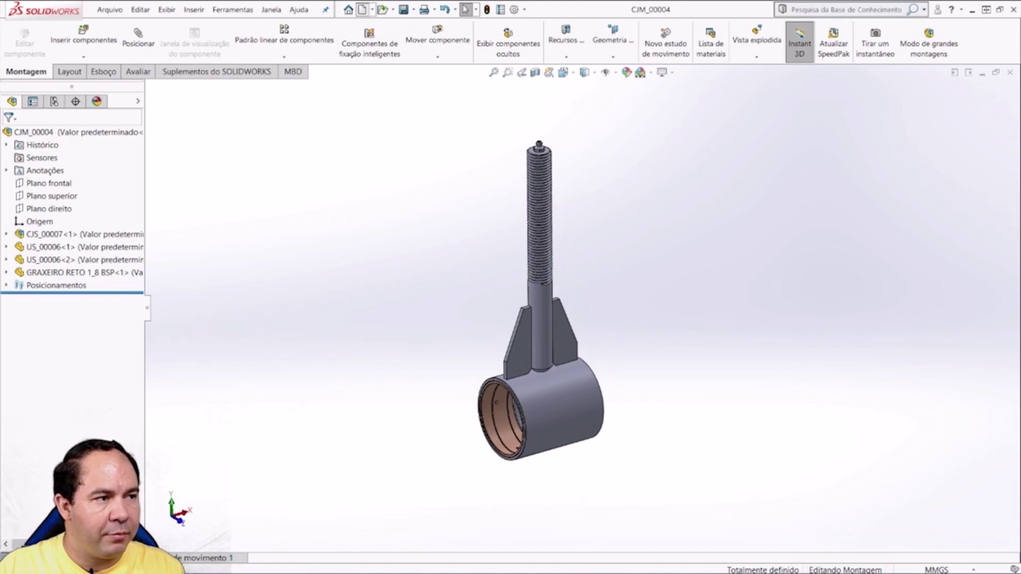
{"action": "key", "text": "ctrl+n"}
{"action": "key", "text": "Right"}
Step: Place CJM_00004 at the new assembly's origin as its fixed first component, viewed isometrically
{"action": "key", "text": "Return"}
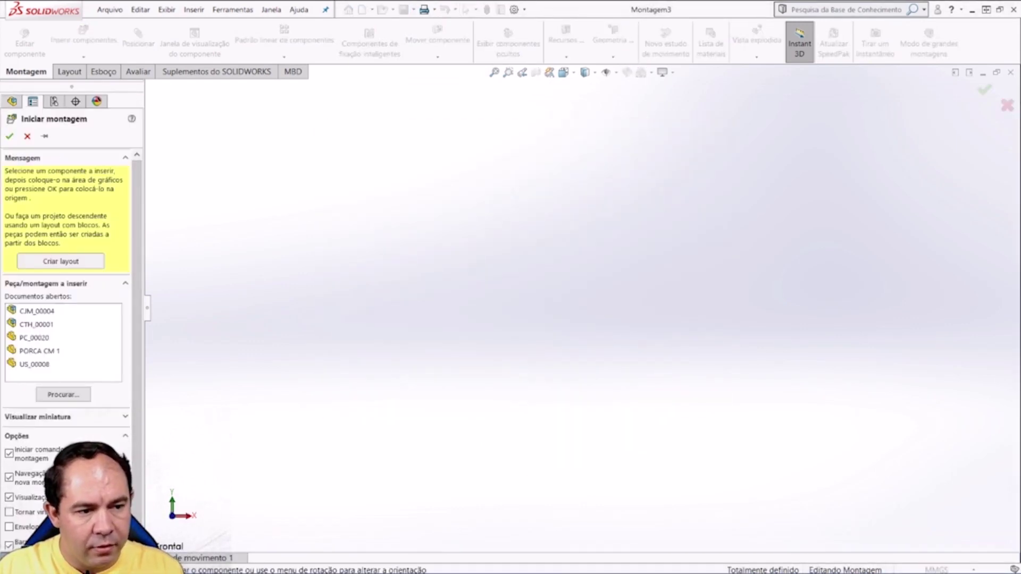
{"action": "left_click", "coordinate": [43, 311]}
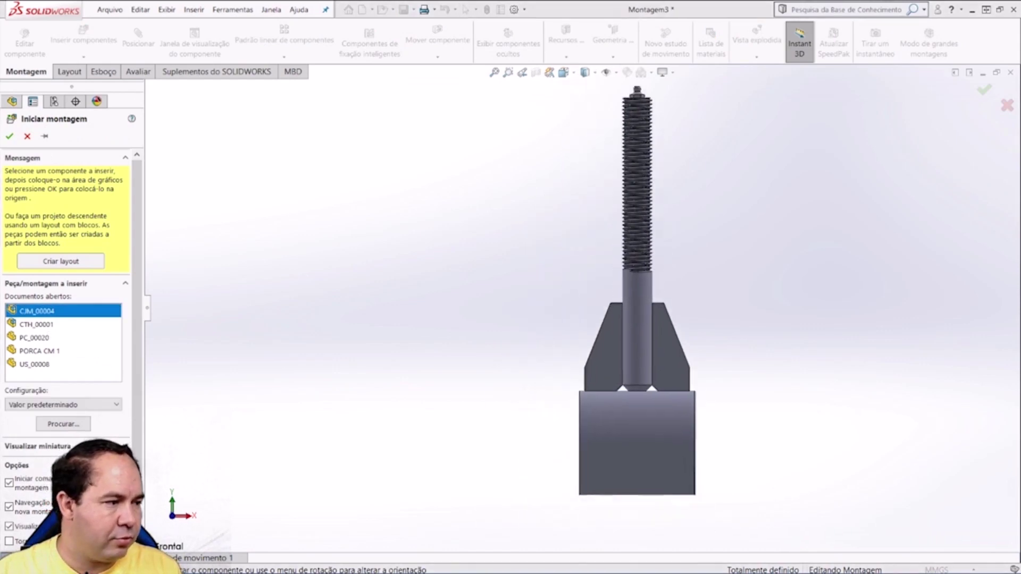
{"action": "key", "text": "Return"}
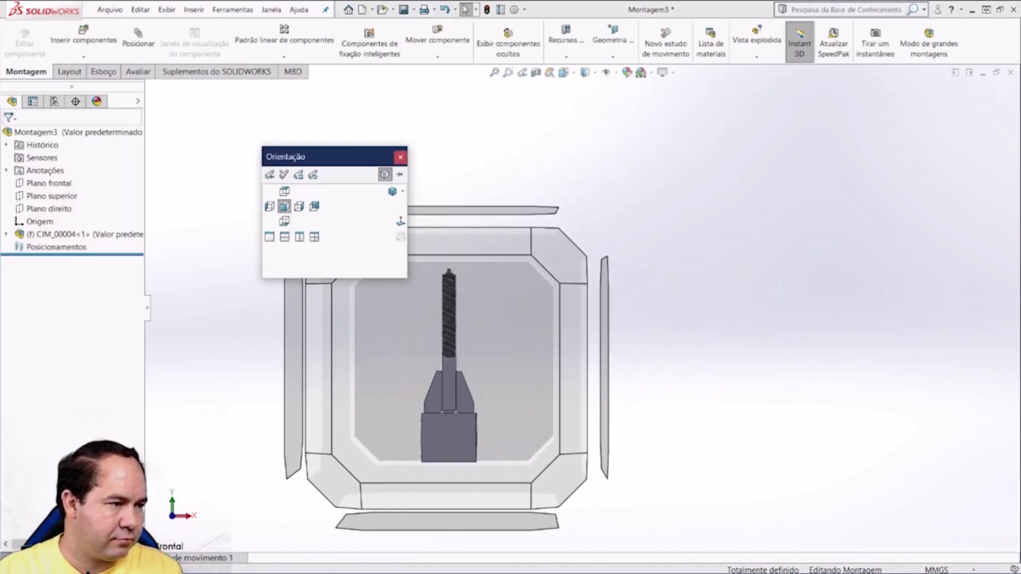
{"action": "key", "text": "ctrl+7"}
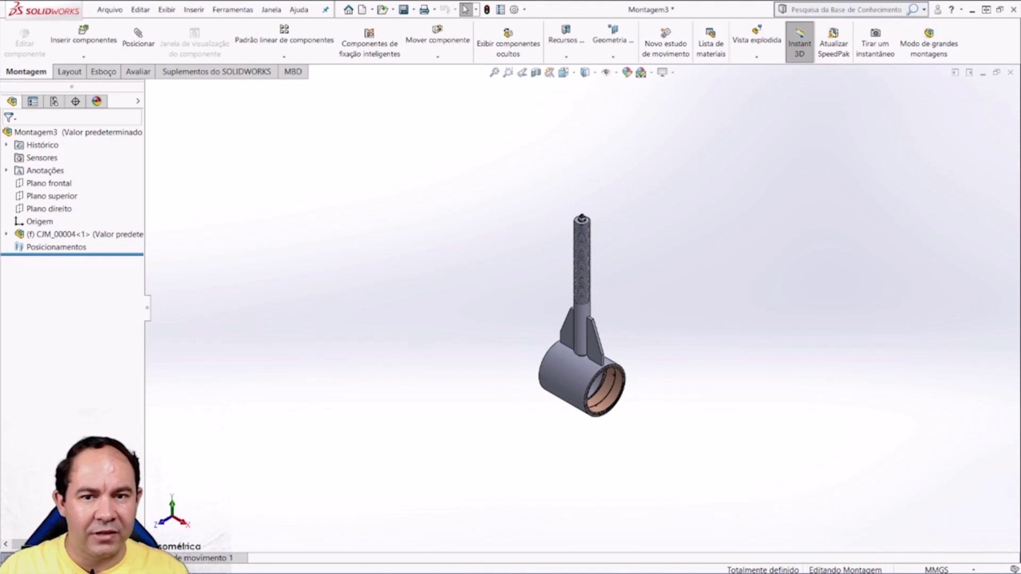
{"action": "scroll", "coordinate": [695, 334], "scroll_direction": "down", "scroll_amount": 2}
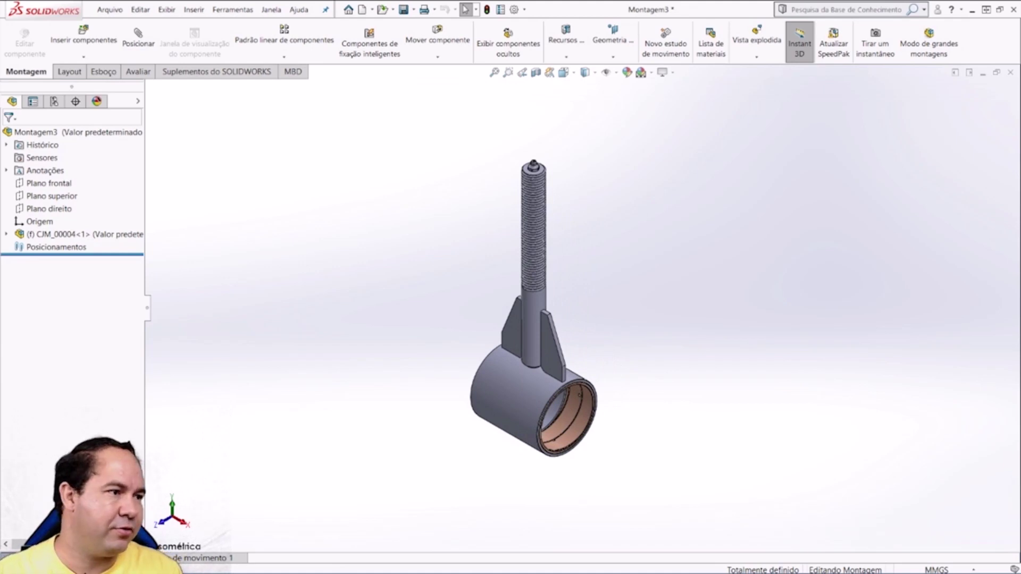
{"action": "scroll", "coordinate": [581, 310], "scroll_direction": "up", "scroll_amount": 2}
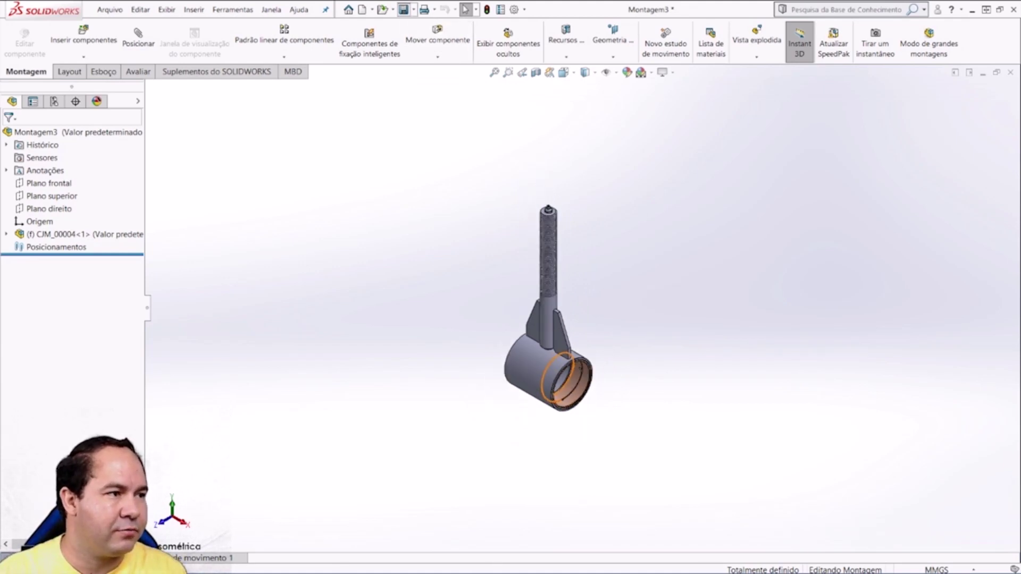
Step: Save the assembly as CJF_00007 under 3D - TRANSPORTADOR > 10 - SUB-CONJUNTOS > 30 - CJF FANTASMA
{"action": "key", "text": "ctrl+s"}
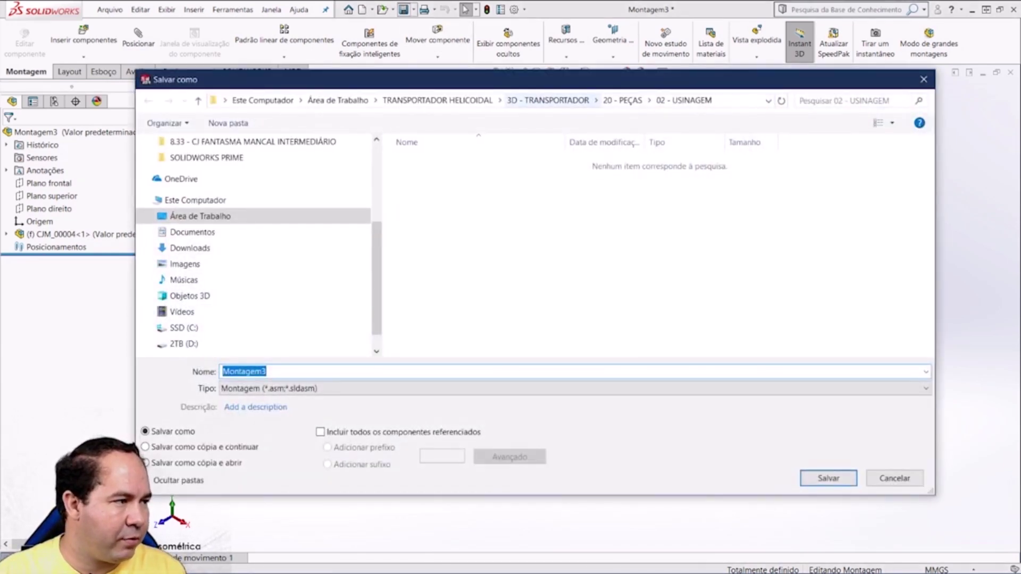
{"action": "left_click", "coordinate": [548, 100]}
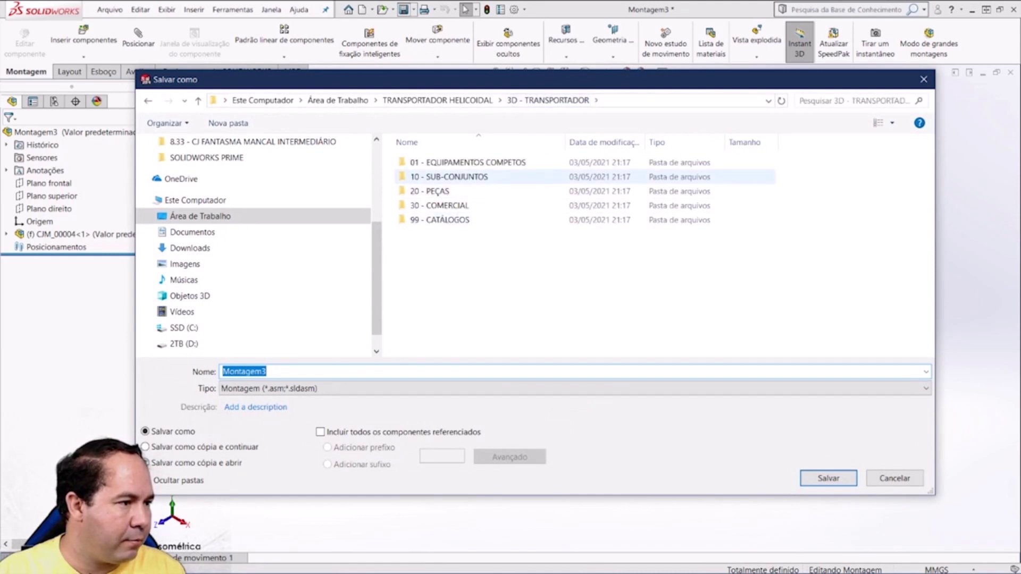
{"action": "double_click", "coordinate": [450, 176]}
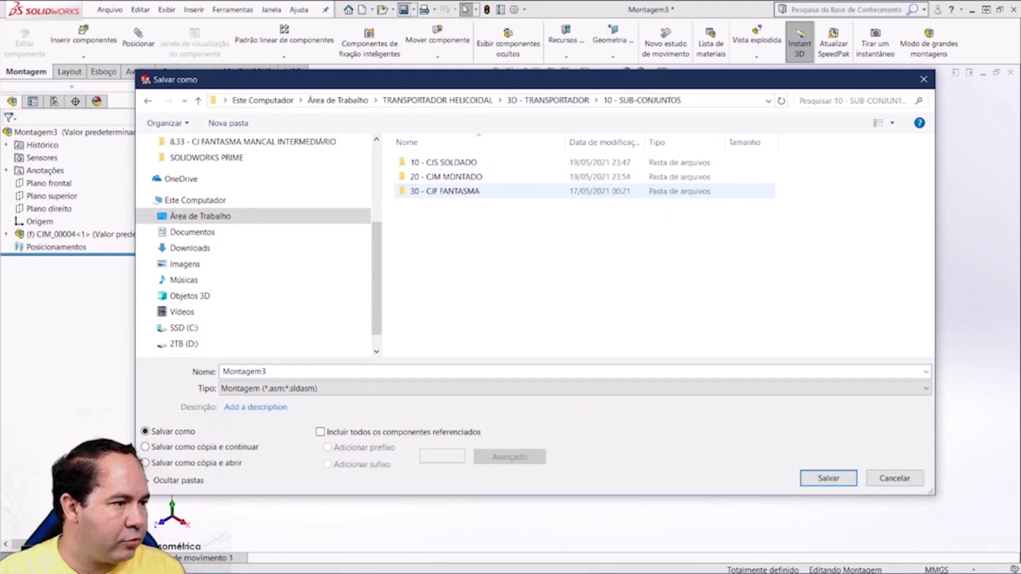
{"action": "double_click", "coordinate": [444, 190]}
{"action": "left_click", "coordinate": [428, 234]}
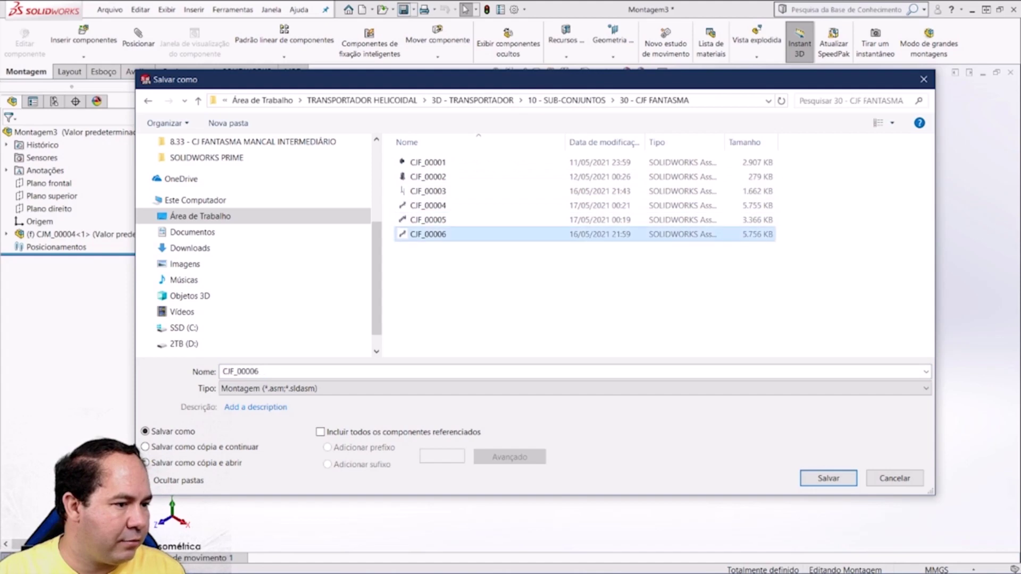
{"action": "key", "text": "Tab"}
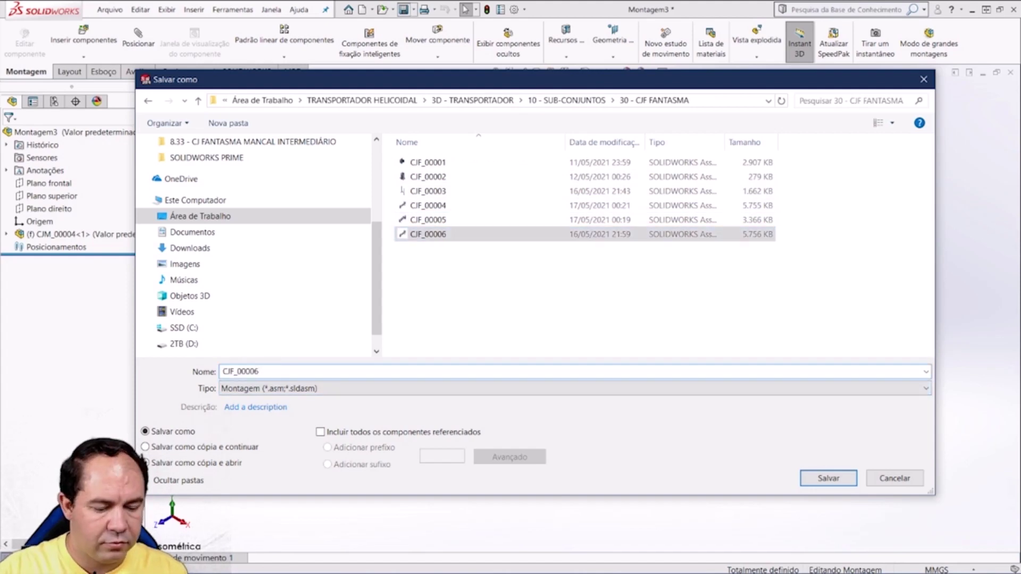
{"action": "key", "text": "BackSpace"}
{"action": "type", "text": "7"}
{"action": "key", "text": "Return"}
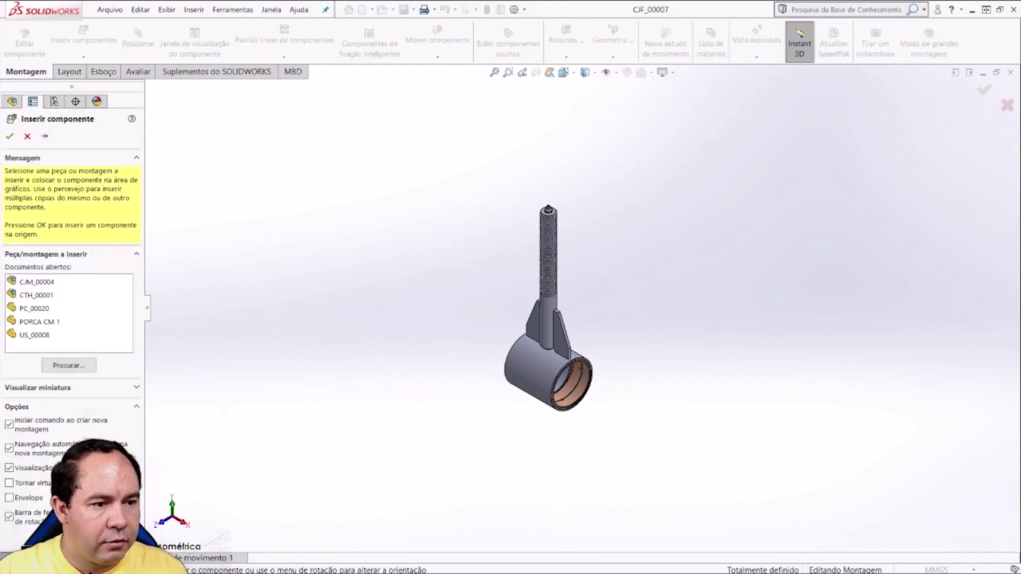
Step: Insert the US_00008 washer and a PORCA CM 1 nut beside the rod, nut next to washer
{"action": "left_click", "coordinate": [34, 335]}
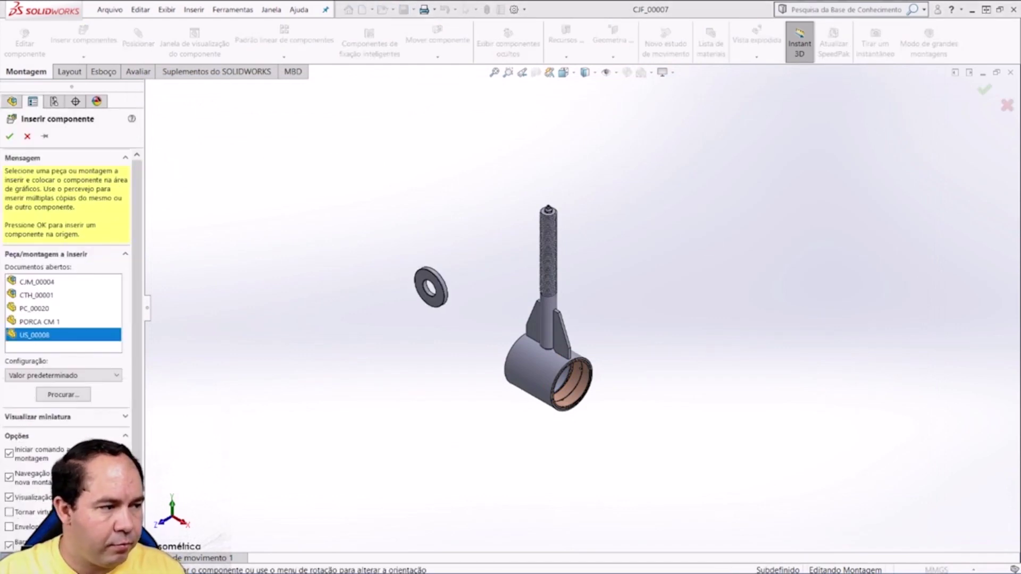
{"action": "left_click", "coordinate": [495, 263]}
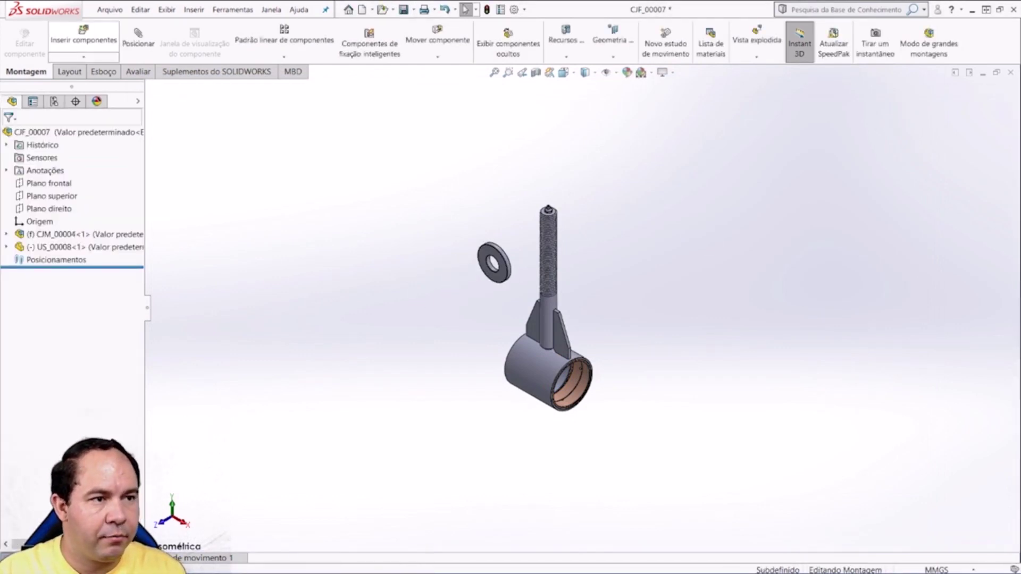
{"action": "left_click", "coordinate": [84, 35]}
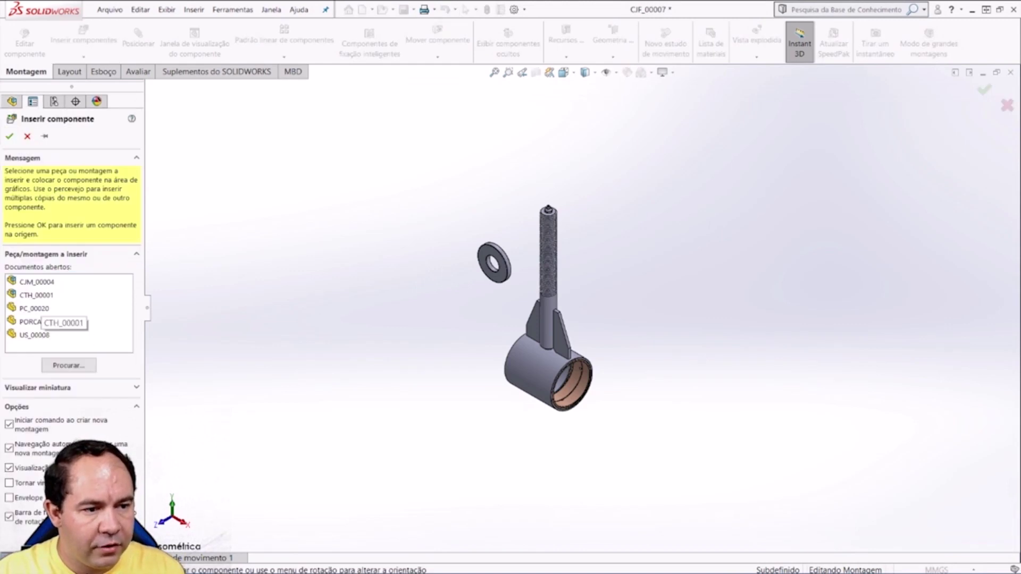
{"action": "left_click", "coordinate": [39, 321]}
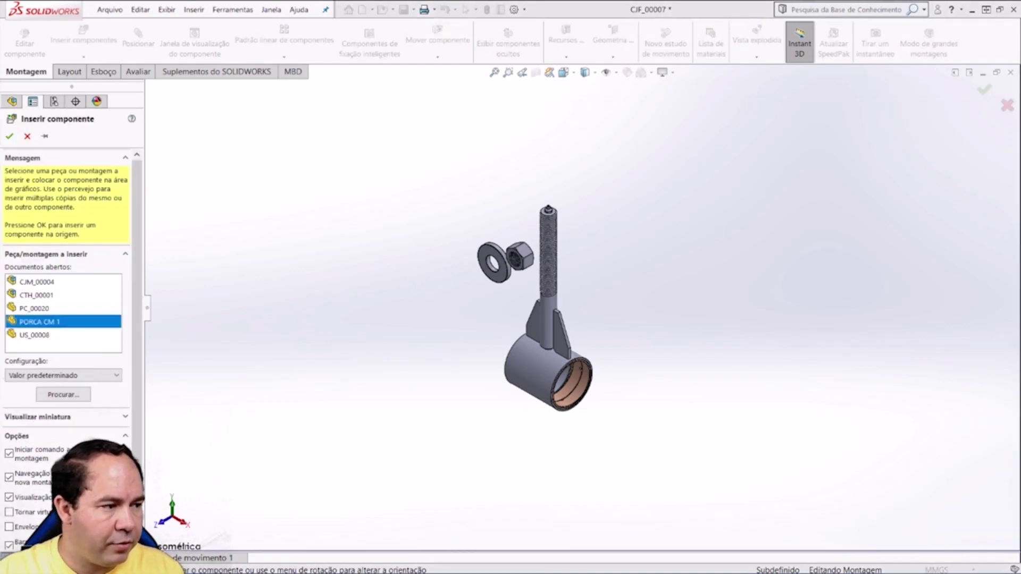
{"action": "left_click", "coordinate": [475, 212]}
{"action": "scroll", "coordinate": [566, 263], "scroll_direction": "down", "scroll_amount": 2}
{"action": "scroll", "coordinate": [566, 262], "scroll_direction": "down", "scroll_amount": 2}
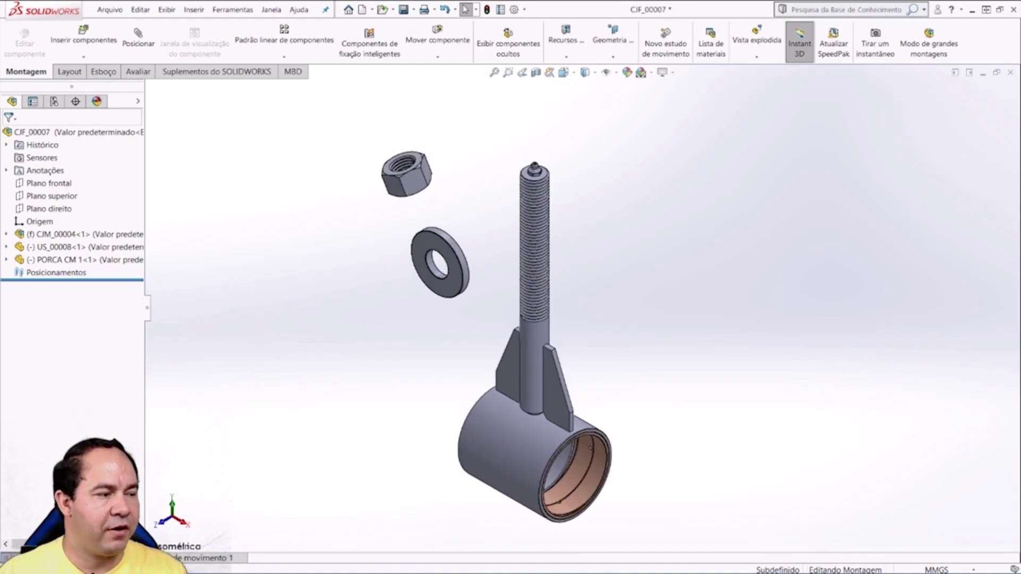
{"action": "middle_click_drag", "start_coordinate": [532, 319], "coordinate": [531, 303]}
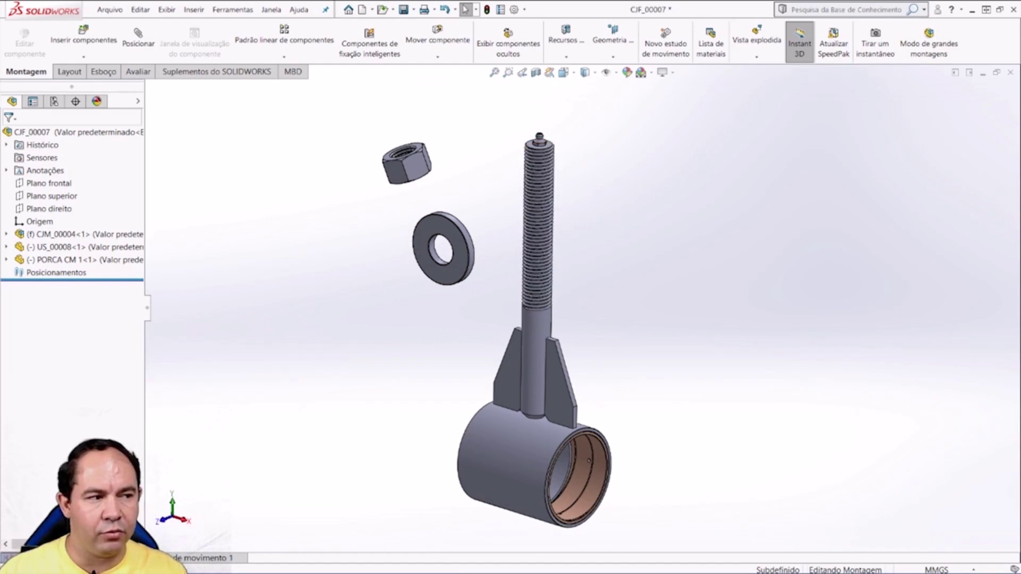
{"action": "mouse_move", "coordinate": [421, 166]}
{"action": "left_mouse_down"}
{"action": "mouse_move", "coordinate": [390, 201]}
{"action": "mouse_move", "coordinate": [349, 142]}
{"action": "left_mouse_up"}
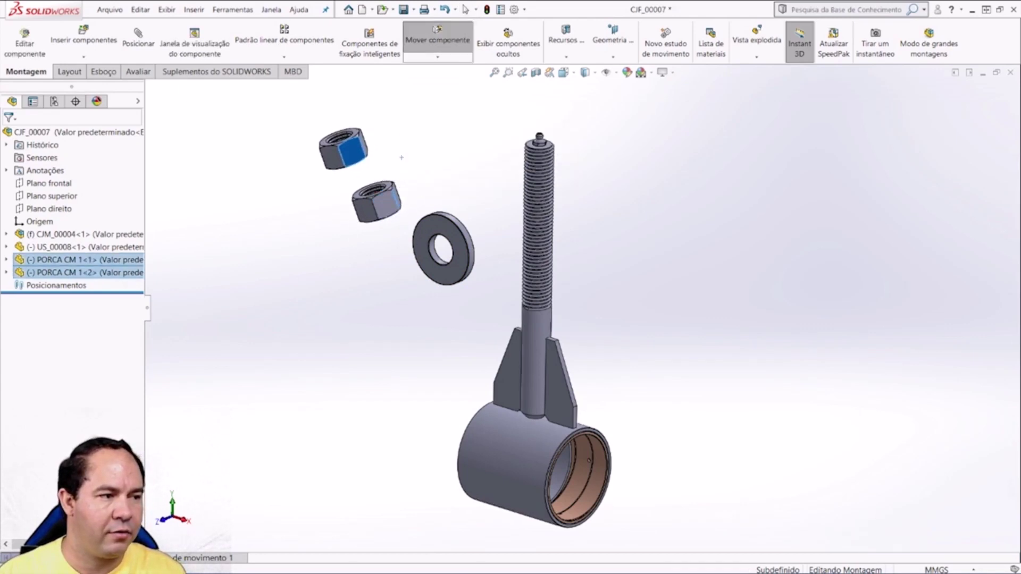
Step: Copy a PORCA CM 1 nut and mate two nuts concentric by their thread edges
{"action": "left_click_drag", "start_coordinate": [377, 201], "coordinate": [407, 159], "text": "ctrl"}
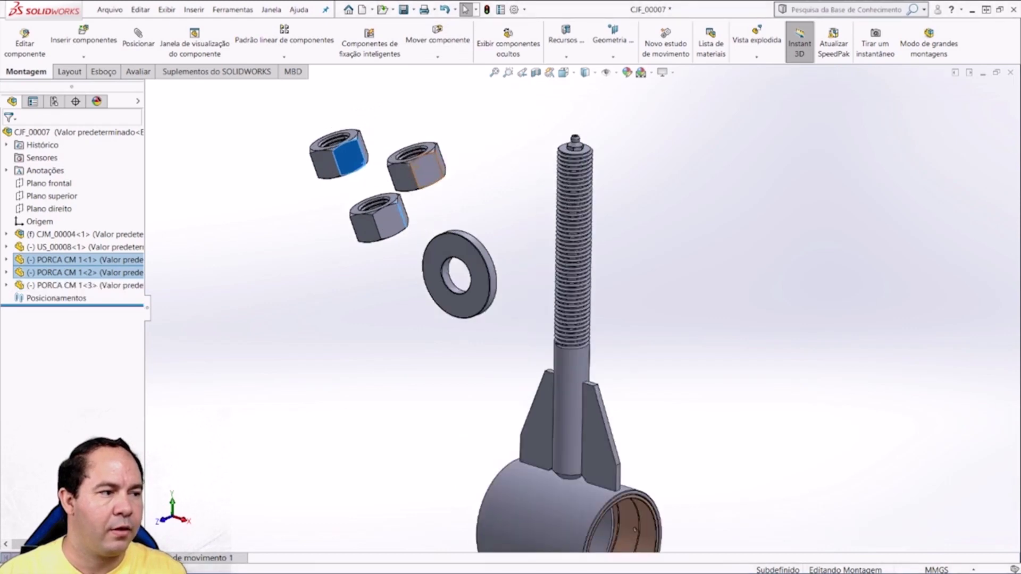
{"action": "scroll", "coordinate": [372, 138], "scroll_direction": "down", "scroll_amount": 5}
{"action": "scroll", "coordinate": [489, 224], "scroll_direction": "down", "scroll_amount": 5}
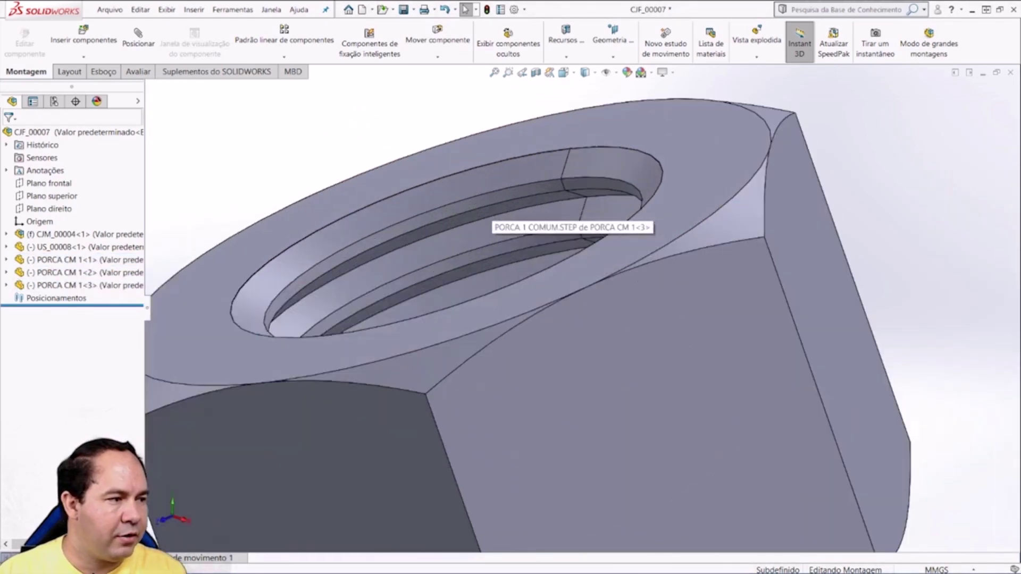
{"action": "left_click", "coordinate": [484, 212]}
{"action": "scroll", "coordinate": [484, 213], "scroll_direction": "up", "scroll_amount": 3}
{"action": "scroll", "coordinate": [484, 212], "scroll_direction": "up", "scroll_amount": 2}
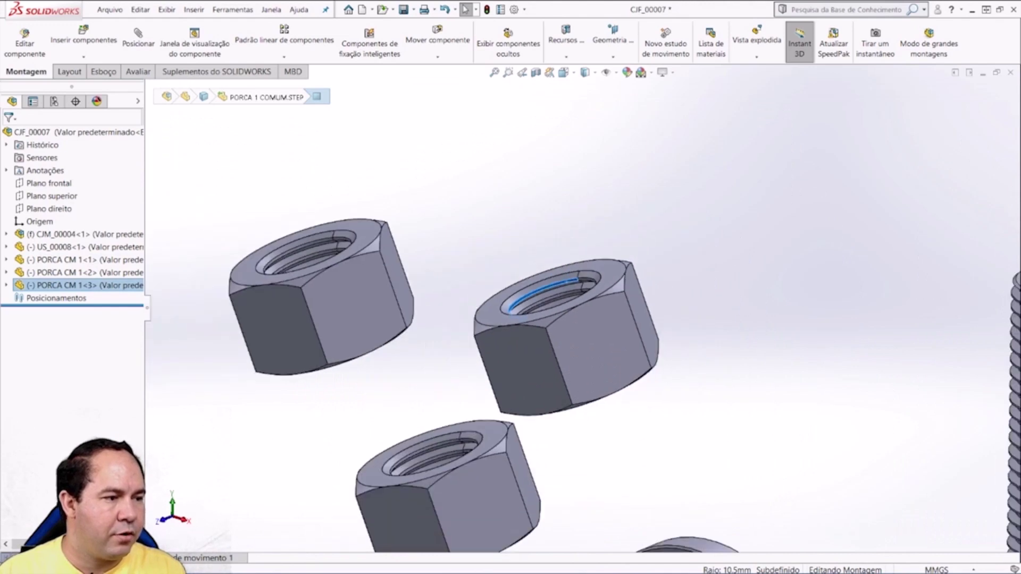
{"action": "scroll", "coordinate": [484, 212], "scroll_direction": "up", "scroll_amount": 2}
{"action": "scroll", "coordinate": [265, 239], "scroll_direction": "down", "scroll_amount": 3}
{"action": "left_click", "coordinate": [355, 242], "text": "ctrl"}
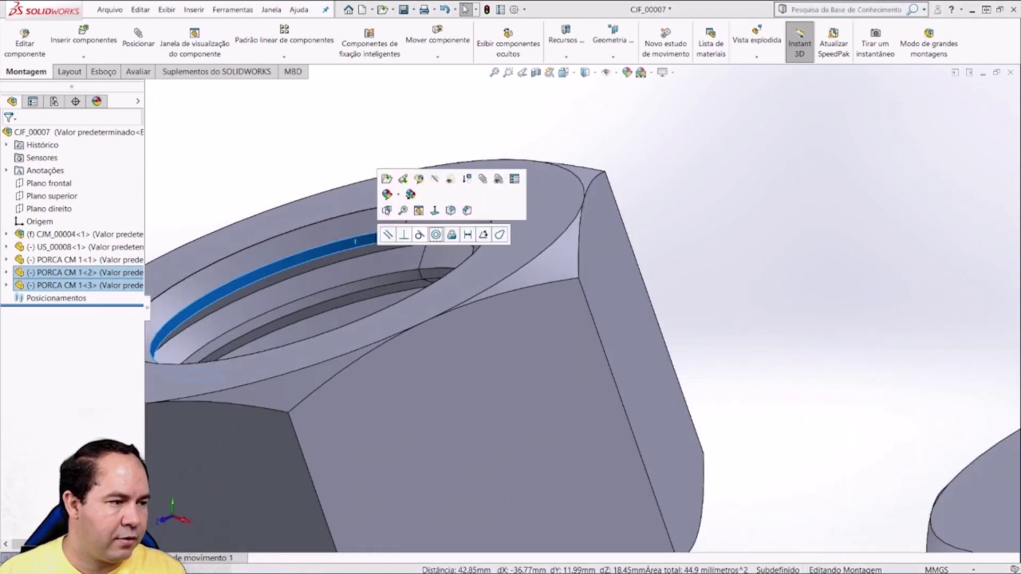
{"action": "left_click", "coordinate": [435, 234]}
Step: Make the remaining nut concentric with the first nut's thread edge
{"action": "scroll", "coordinate": [612, 294], "scroll_direction": "up", "scroll_amount": 3}
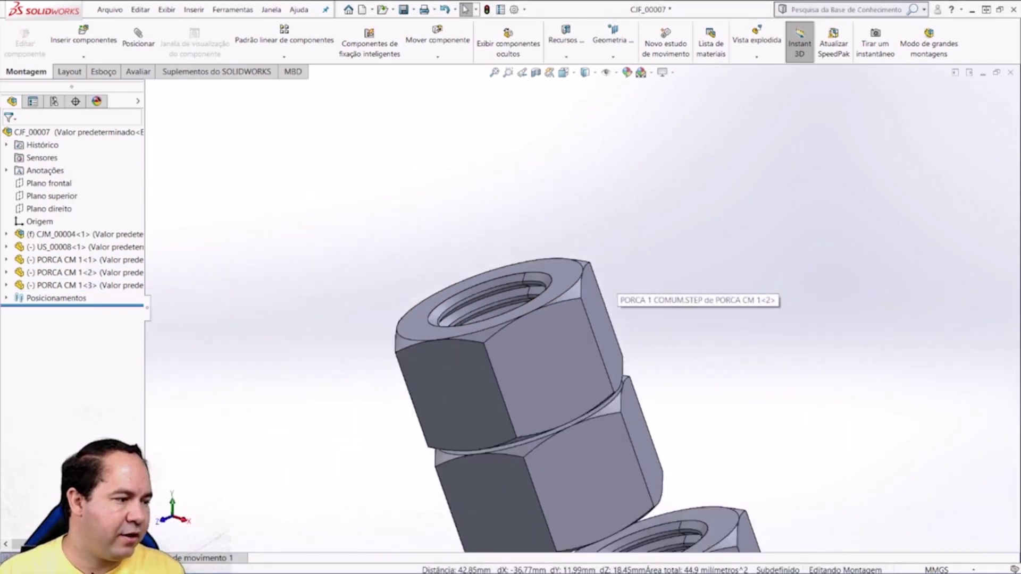
{"action": "scroll", "coordinate": [612, 294], "scroll_direction": "up", "scroll_amount": 2}
{"action": "scroll", "coordinate": [611, 295], "scroll_direction": "down", "scroll_amount": 3}
{"action": "scroll", "coordinate": [612, 295], "scroll_direction": "down", "scroll_amount": 2}
{"action": "left_click", "coordinate": [599, 330]}
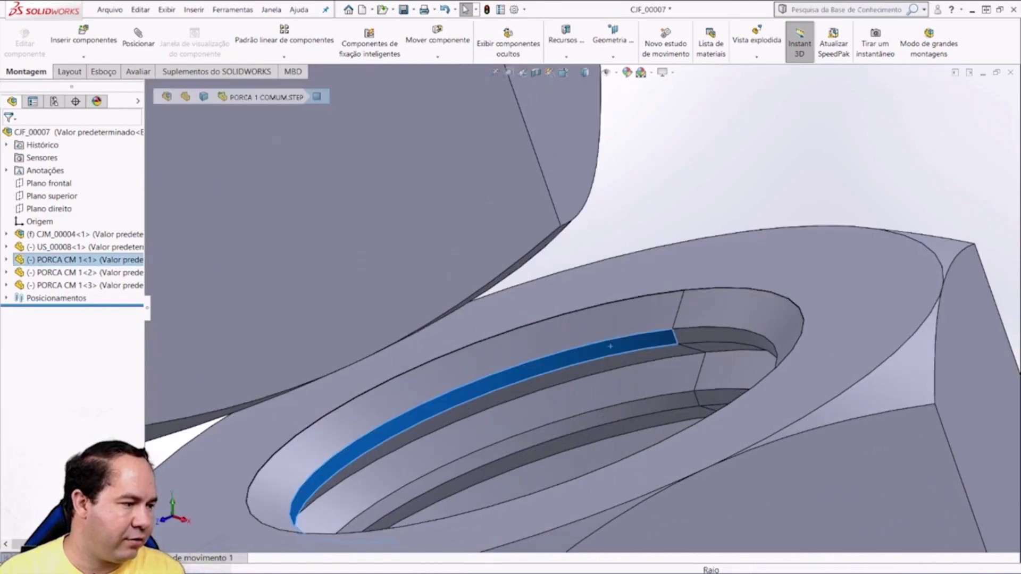
{"action": "scroll", "coordinate": [510, 255], "scroll_direction": "up", "scroll_amount": 3}
{"action": "scroll", "coordinate": [510, 255], "scroll_direction": "up", "scroll_amount": 2}
{"action": "scroll", "coordinate": [511, 255], "scroll_direction": "down", "scroll_amount": 4}
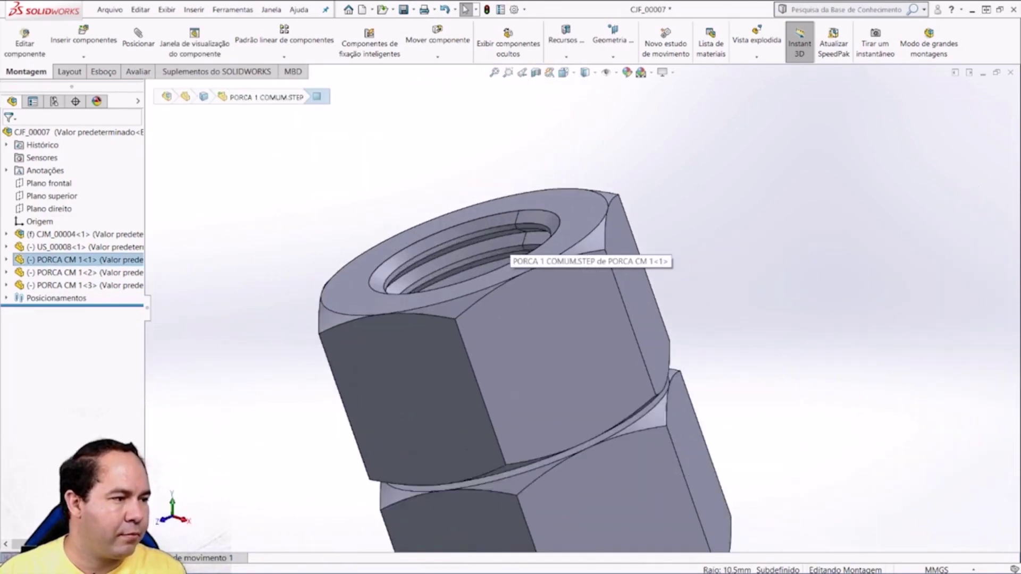
{"action": "scroll", "coordinate": [511, 255], "scroll_direction": "down", "scroll_amount": 2}
{"action": "left_click", "coordinate": [497, 239], "text": "ctrl"}
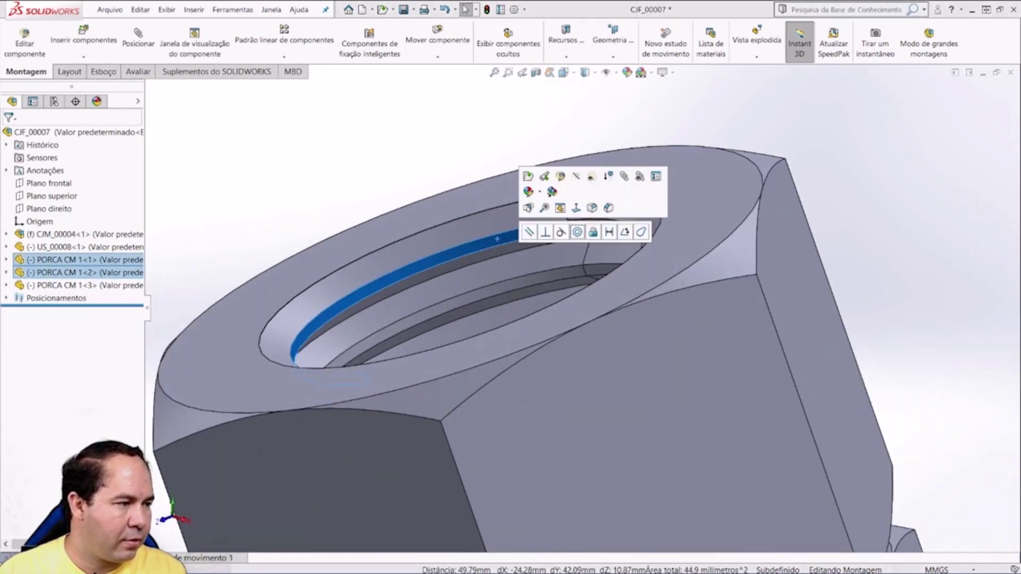
{"action": "left_click", "coordinate": [577, 232]}
Step: Add a second copy of the US_00008 washer above the first one
{"action": "scroll", "coordinate": [671, 346], "scroll_direction": "up", "scroll_amount": 5}
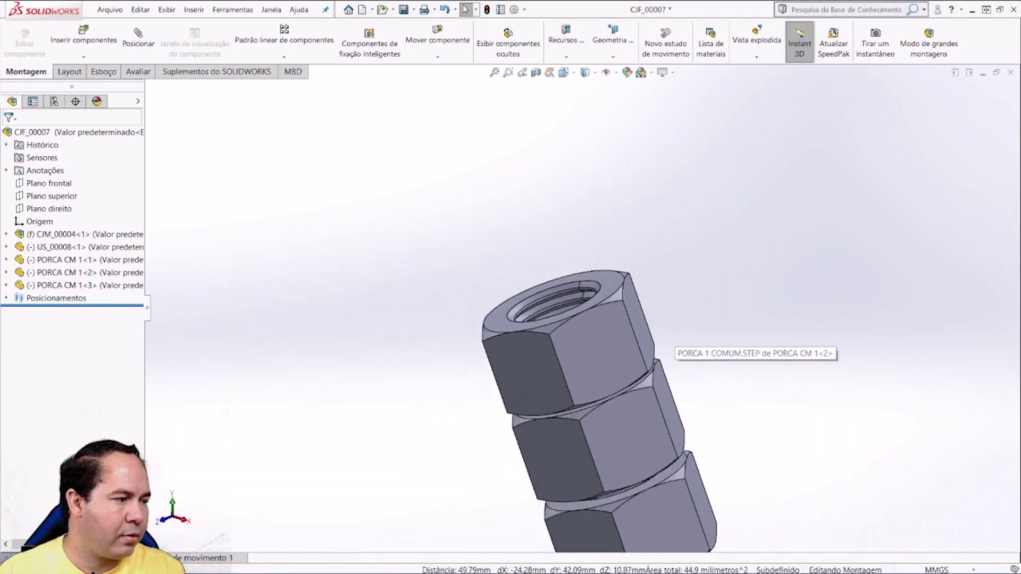
{"action": "scroll", "coordinate": [671, 347], "scroll_direction": "up", "scroll_amount": 2}
{"action": "scroll", "coordinate": [671, 344], "scroll_direction": "up", "scroll_amount": 3}
{"action": "left_click_drag", "start_coordinate": [675, 420], "coordinate": [689, 333], "text": "ctrl"}
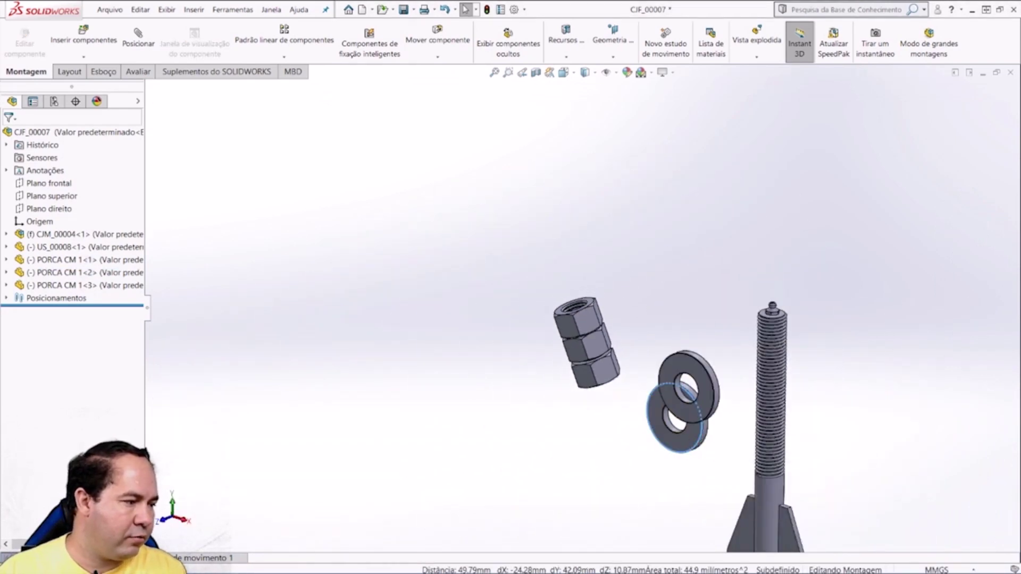
{"action": "scroll", "coordinate": [724, 384], "scroll_direction": "down", "scroll_amount": 2}
{"action": "scroll", "coordinate": [724, 384], "scroll_direction": "down", "scroll_amount": 2}
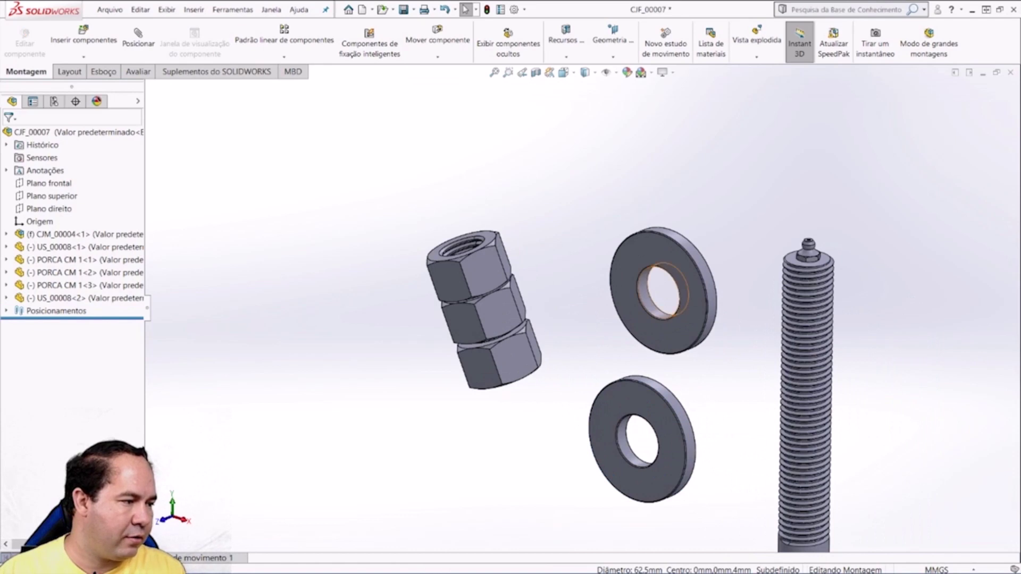
Step: Make the two washers concentric with each other and with the nut's thread
{"action": "left_click", "coordinate": [646, 298]}
{"action": "left_click", "coordinate": [627, 444], "text": "ctrl"}
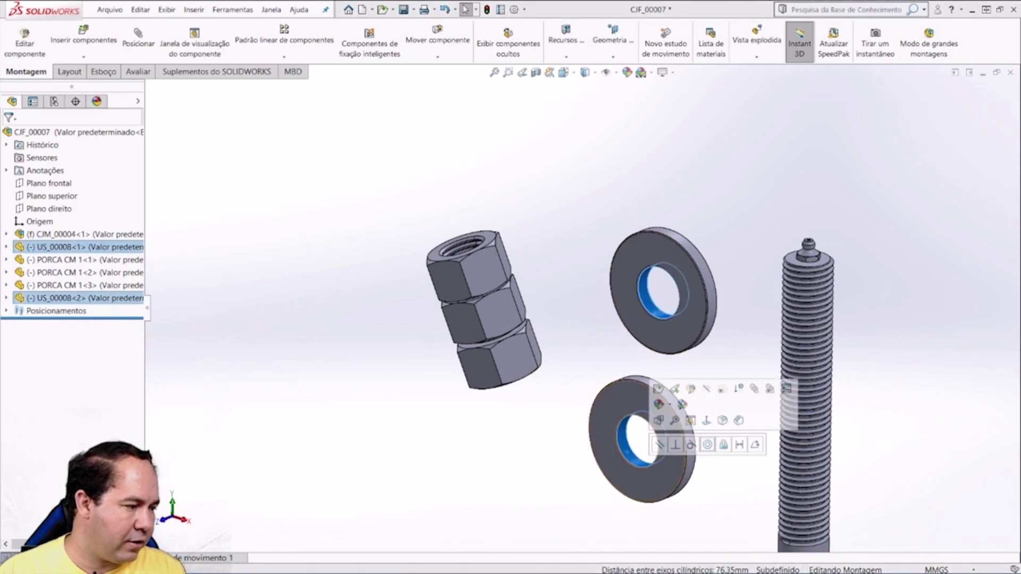
{"action": "left_click", "coordinate": [707, 444]}
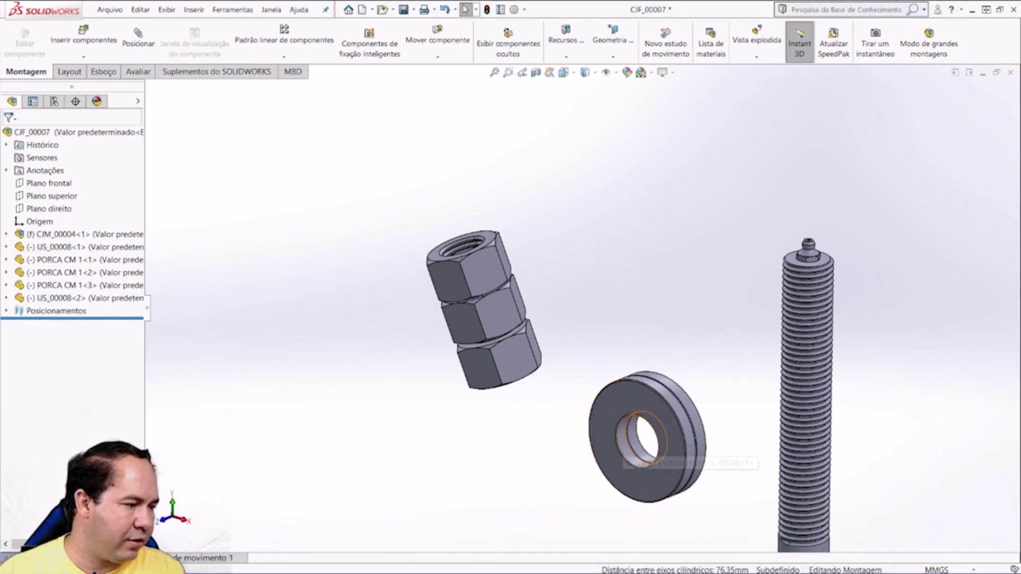
{"action": "left_click", "coordinate": [633, 448]}
{"action": "scroll", "coordinate": [460, 232], "scroll_direction": "down", "scroll_amount": 2}
{"action": "scroll", "coordinate": [460, 231], "scroll_direction": "down", "scroll_amount": 2}
{"action": "scroll", "coordinate": [460, 231], "scroll_direction": "down", "scroll_amount": 2}
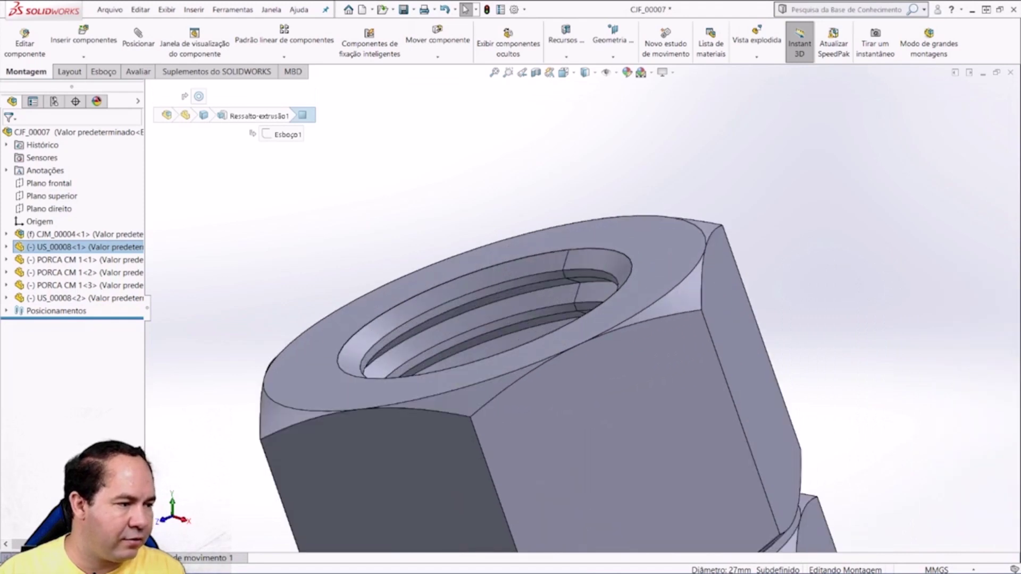
{"action": "left_click", "coordinate": [498, 287], "text": "ctrl"}
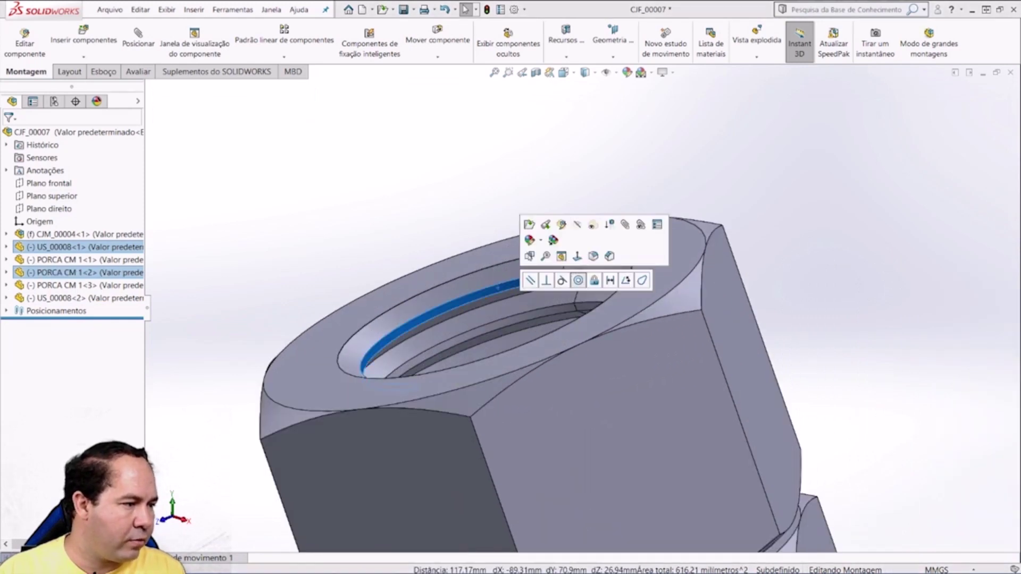
{"action": "left_click", "coordinate": [578, 280]}
{"action": "scroll", "coordinate": [578, 280], "scroll_direction": "up", "scroll_amount": 3}
{"action": "scroll", "coordinate": [578, 280], "scroll_direction": "up", "scroll_amount": 2}
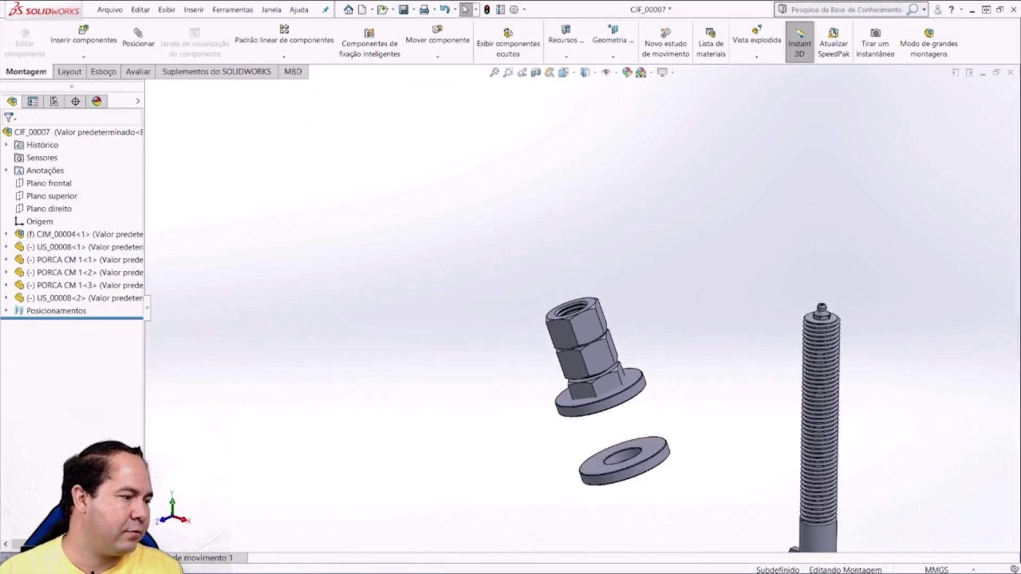
{"action": "scroll", "coordinate": [617, 452], "scroll_direction": "down", "scroll_amount": 2}
Step: Mate the lower washer flush onto nut PORCA CM 1<1>
{"action": "left_click", "coordinate": [606, 471]}
{"action": "scroll", "coordinate": [564, 298], "scroll_direction": "up", "scroll_amount": 2}
{"action": "scroll", "coordinate": [580, 314], "scroll_direction": "up", "scroll_amount": 4}
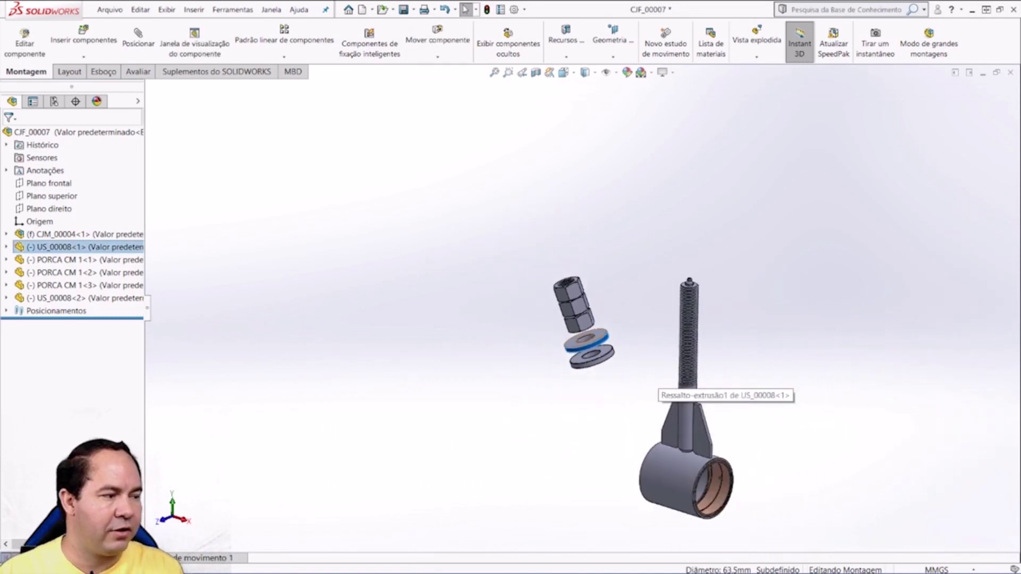
{"action": "scroll", "coordinate": [720, 426], "scroll_direction": "down", "scroll_amount": 2}
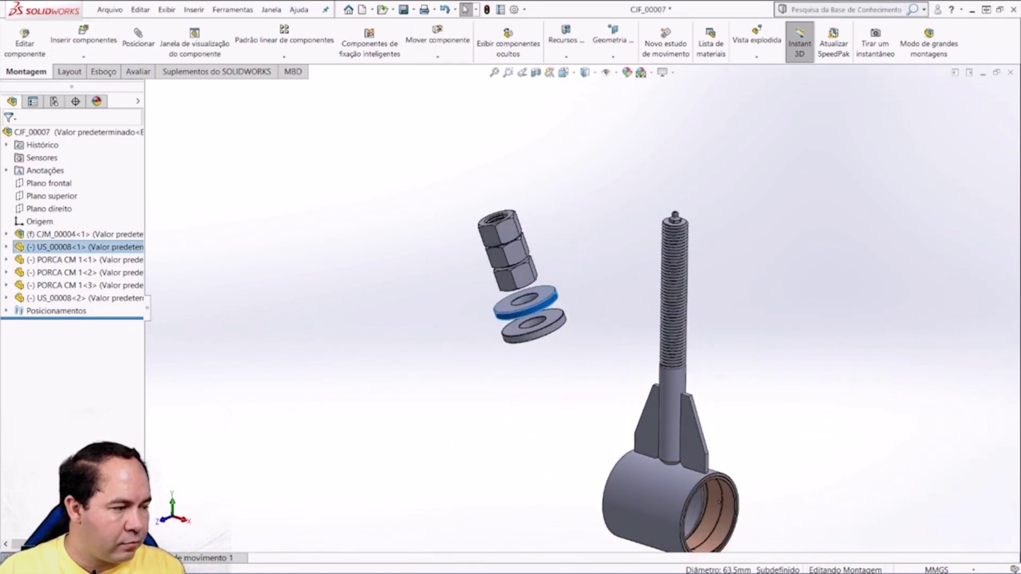
{"action": "middle_click_drag", "start_coordinate": [671, 409], "coordinate": [665, 420]}
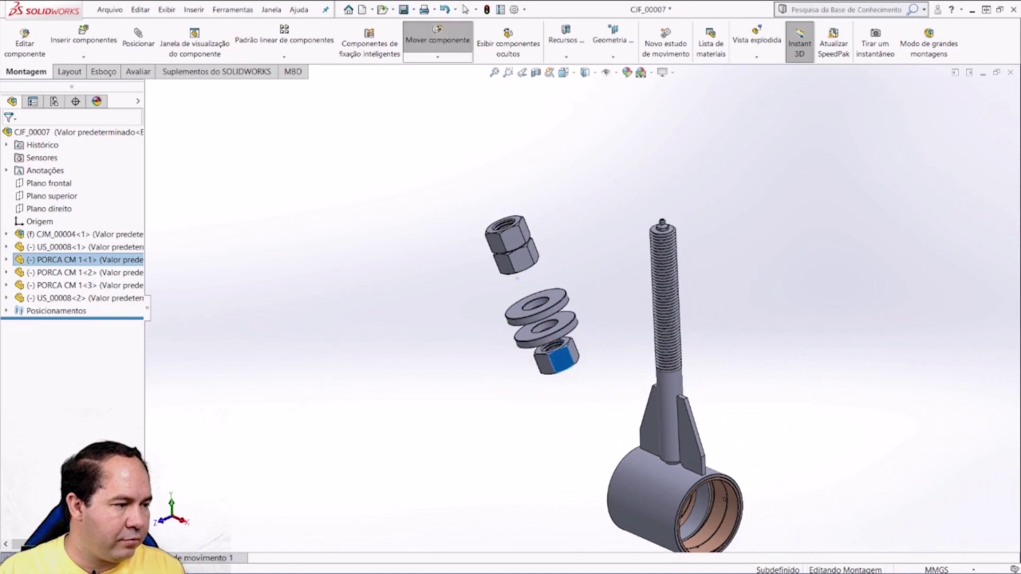
{"action": "scroll", "coordinate": [610, 359], "scroll_direction": "down", "scroll_amount": 3}
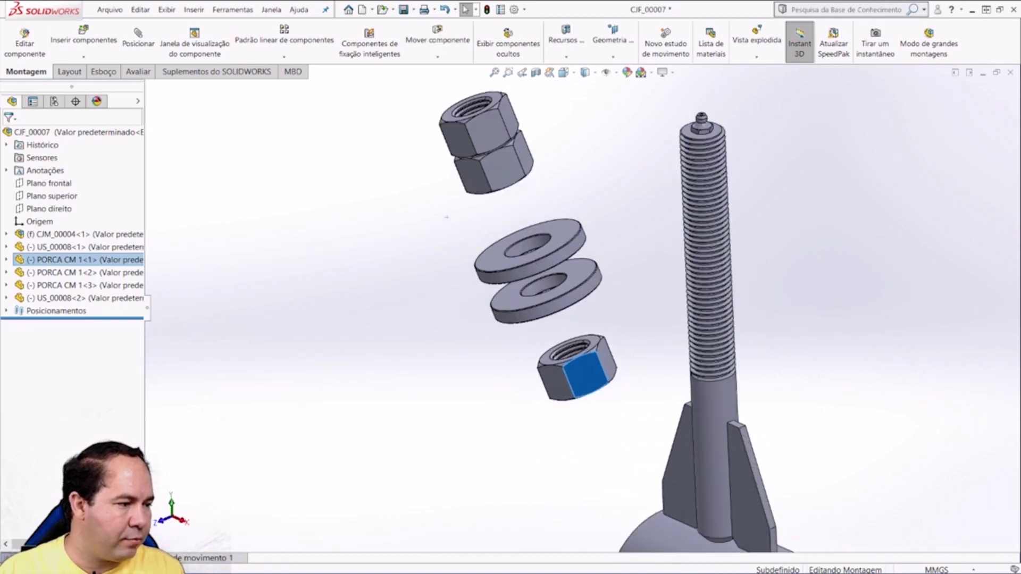
{"action": "left_click", "coordinate": [580, 370]}
{"action": "mouse_move", "coordinate": [580, 369]}
{"action": "middle_mouse_down"}
{"action": "mouse_move", "coordinate": [589, 352]}
{"action": "mouse_move", "coordinate": [579, 340]}
{"action": "mouse_move", "coordinate": [558, 351]}
{"action": "middle_mouse_up"}
{"action": "scroll", "coordinate": [556, 266], "scroll_direction": "up", "scroll_amount": 3}
{"action": "scroll", "coordinate": [556, 266], "scroll_direction": "down", "scroll_amount": 1}
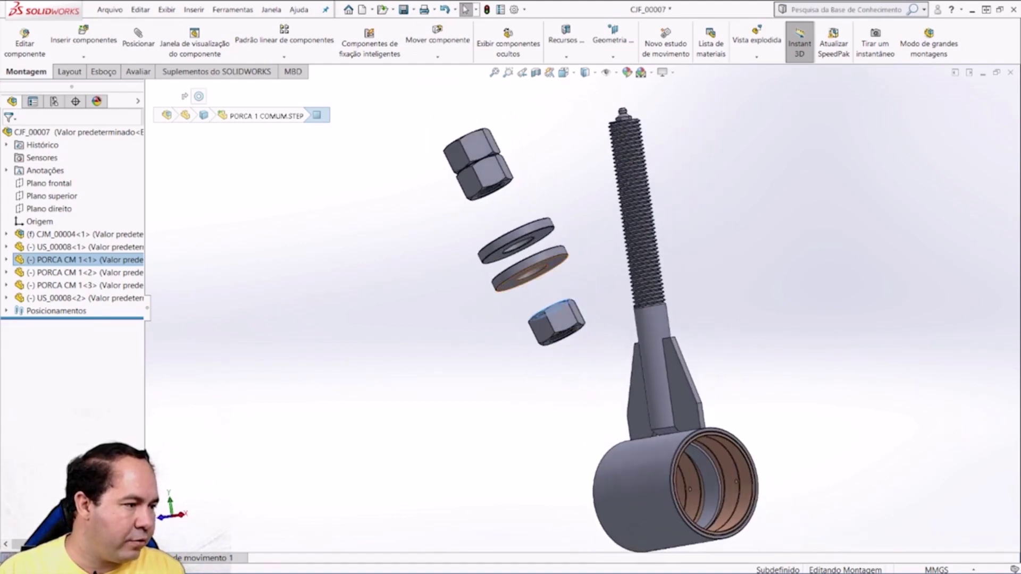
{"action": "left_click", "coordinate": [547, 277], "text": "ctrl"}
{"action": "left_click", "coordinate": [586, 257]}
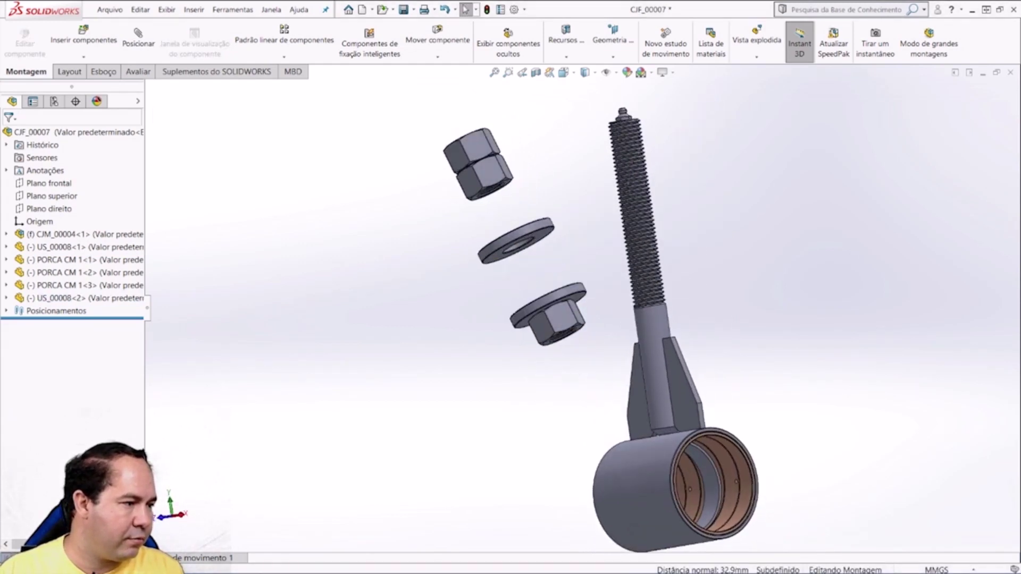
Step: Mate the upper and top nuts coincident onto their washers, forming two stacks
{"action": "scroll", "coordinate": [465, 122], "scroll_direction": "down", "scroll_amount": 3}
{"action": "left_click", "coordinate": [532, 266]}
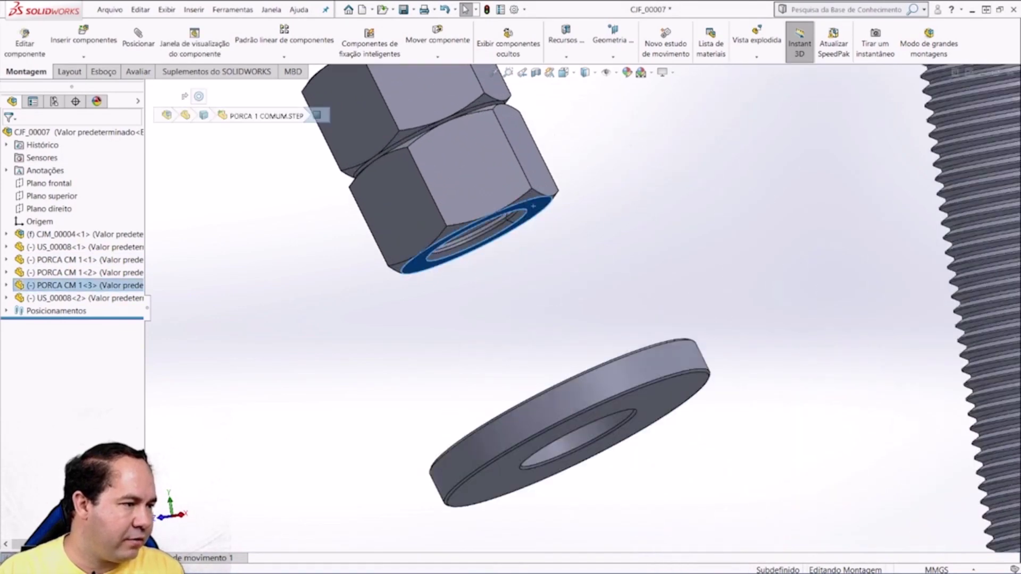
{"action": "middle_click_drag", "start_coordinate": [531, 276], "coordinate": [574, 340]}
{"action": "left_click", "coordinate": [610, 321], "text": "ctrl"}
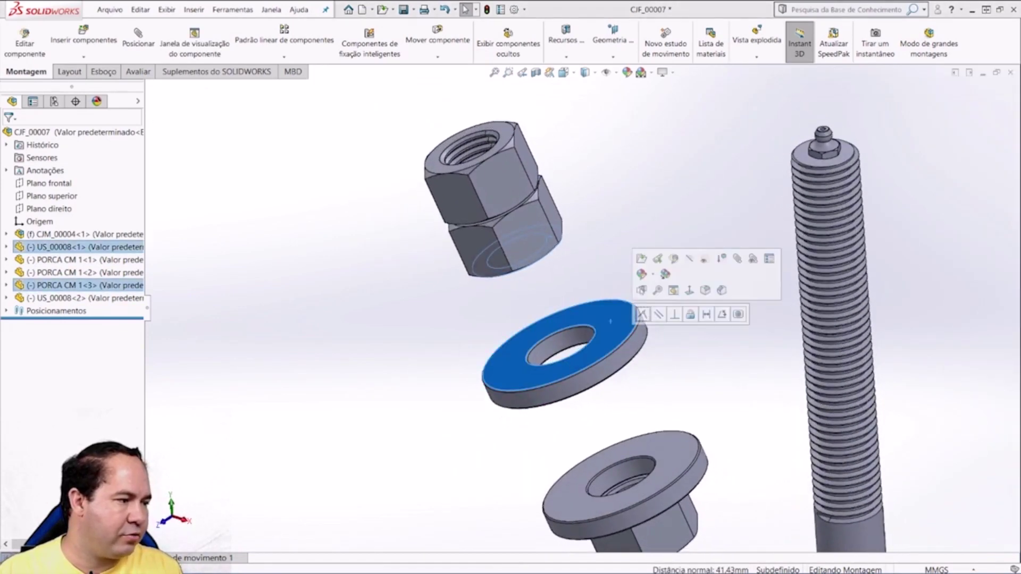
{"action": "left_click", "coordinate": [642, 314]}
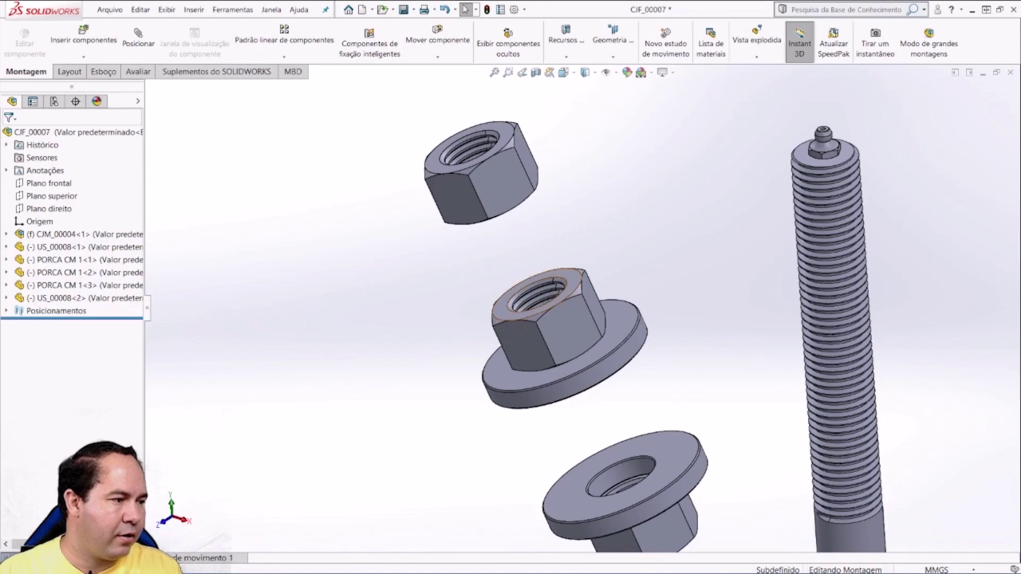
{"action": "left_click", "coordinate": [532, 298]}
{"action": "middle_click_drag", "start_coordinate": [532, 298], "coordinate": [537, 257]}
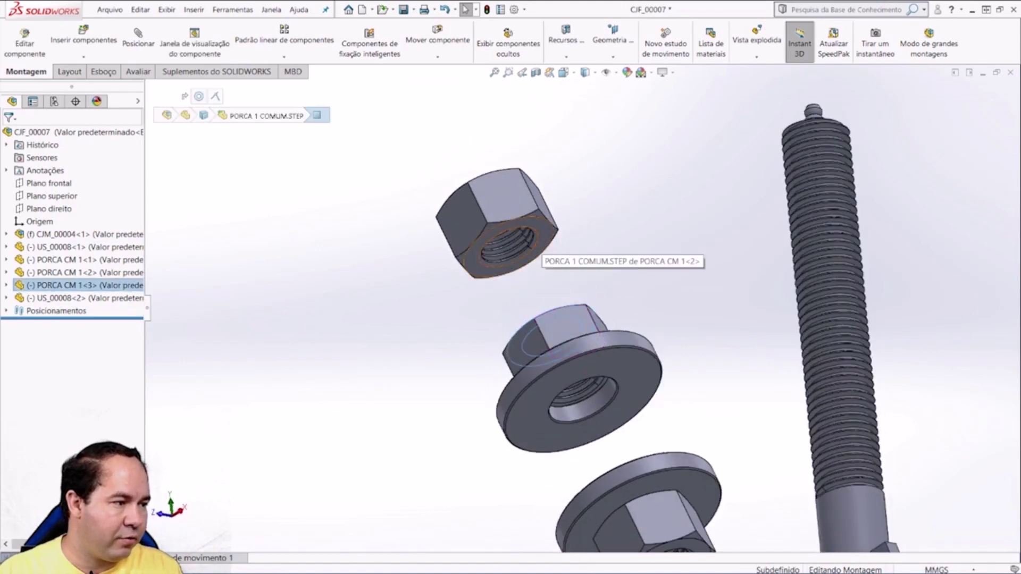
{"action": "left_click", "coordinate": [537, 256], "text": "ctrl"}
{"action": "left_click", "coordinate": [577, 229]}
{"action": "middle_click_drag", "start_coordinate": [577, 229], "coordinate": [611, 266]}
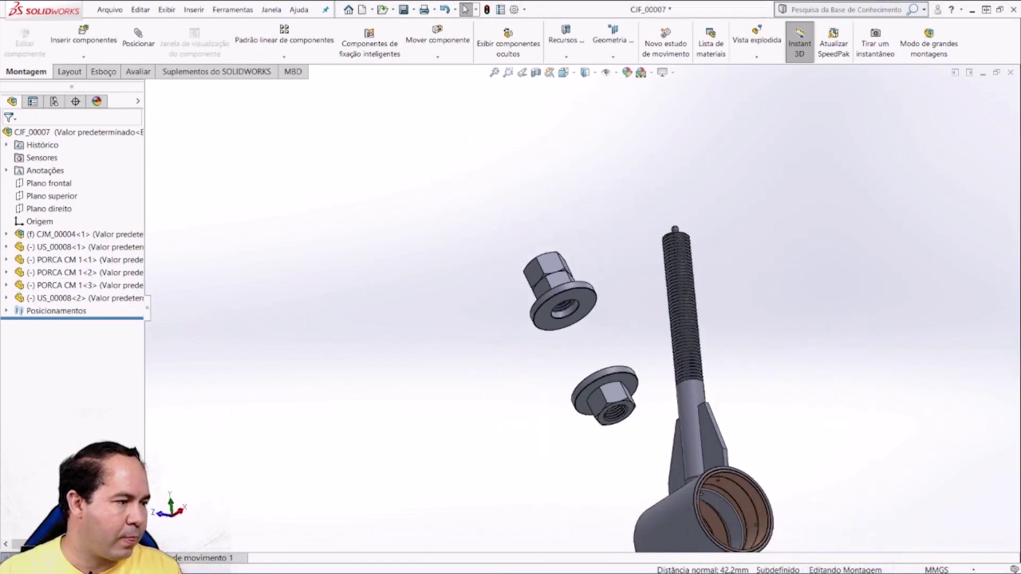
{"action": "middle_click_drag", "start_coordinate": [686, 340], "coordinate": [691, 403]}
Step: Make the flange nut-and-washer stack concentric with the threaded rod
{"action": "left_click", "coordinate": [690, 403]}
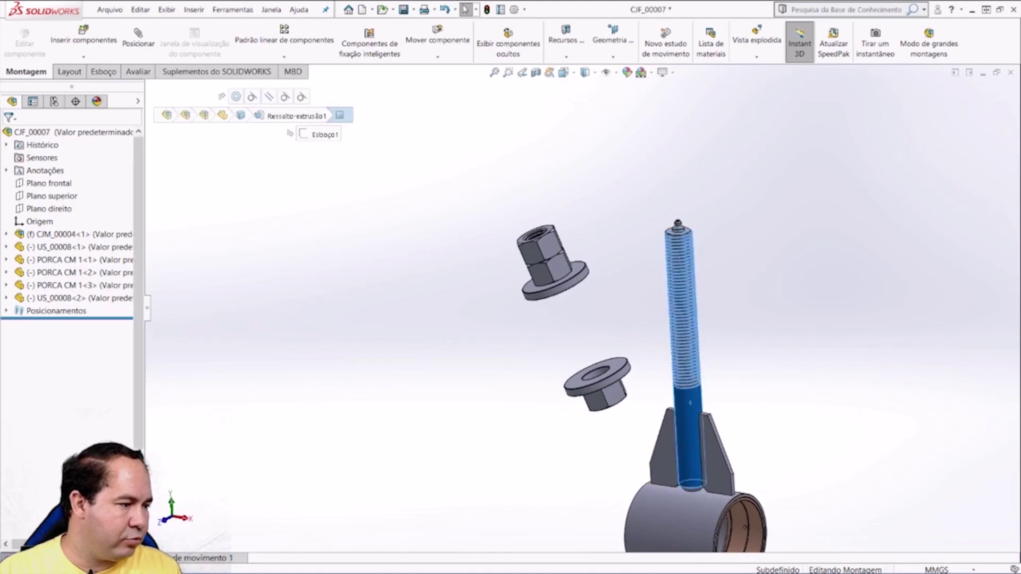
{"action": "scroll", "coordinate": [611, 380], "scroll_direction": "down", "scroll_amount": 3}
{"action": "left_click", "coordinate": [607, 391], "text": "ctrl"}
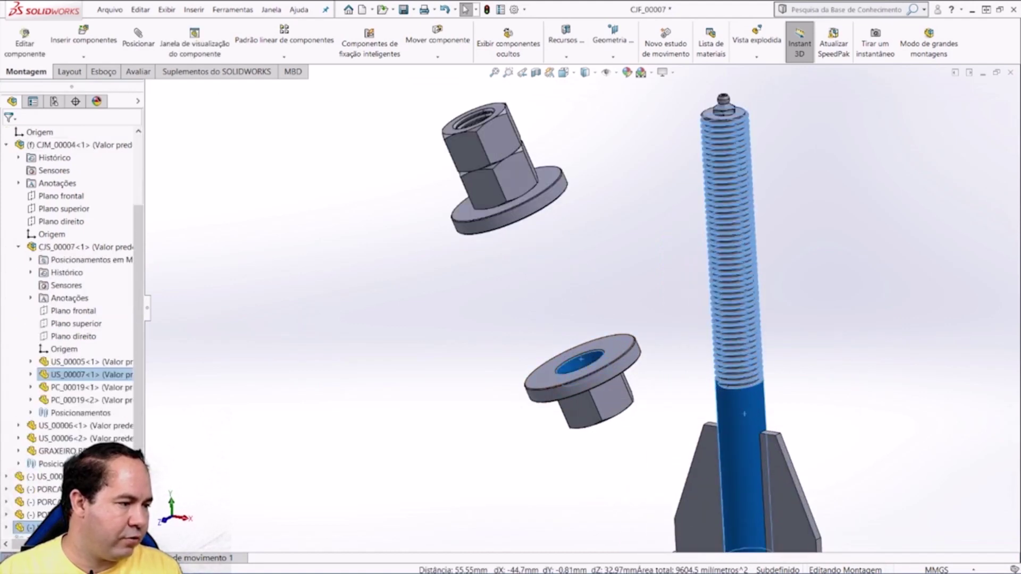
{"action": "left_click", "coordinate": [638, 349]}
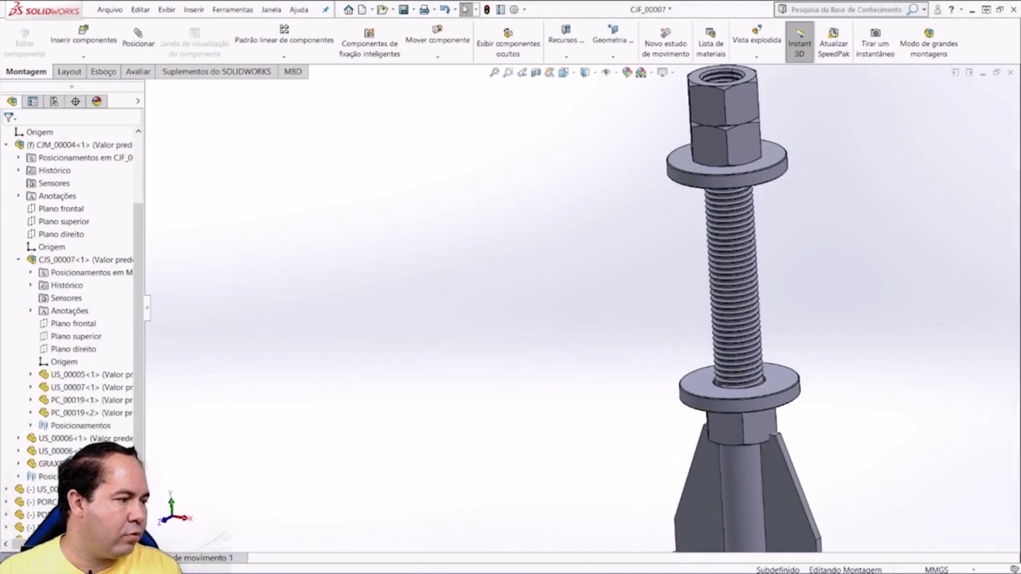
Step: Select the lower and upper nut faces, then bring up Insert Component again
{"action": "scroll", "coordinate": [625, 314], "scroll_direction": "up", "scroll_amount": 3}
{"action": "left_click", "coordinate": [664, 367]}
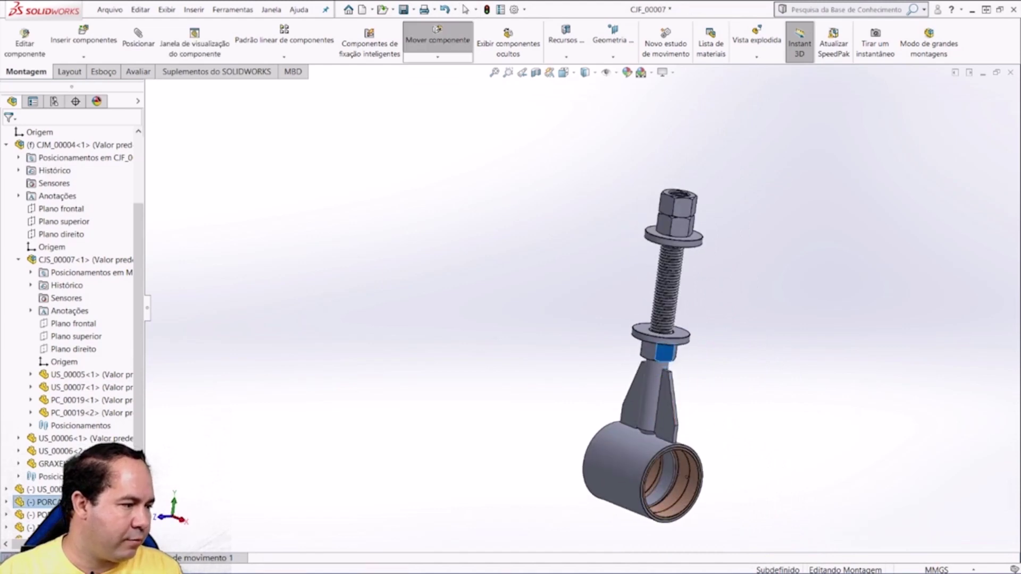
{"action": "scroll", "coordinate": [665, 239], "scroll_direction": "down", "scroll_amount": 2}
{"action": "left_click", "coordinate": [659, 252]}
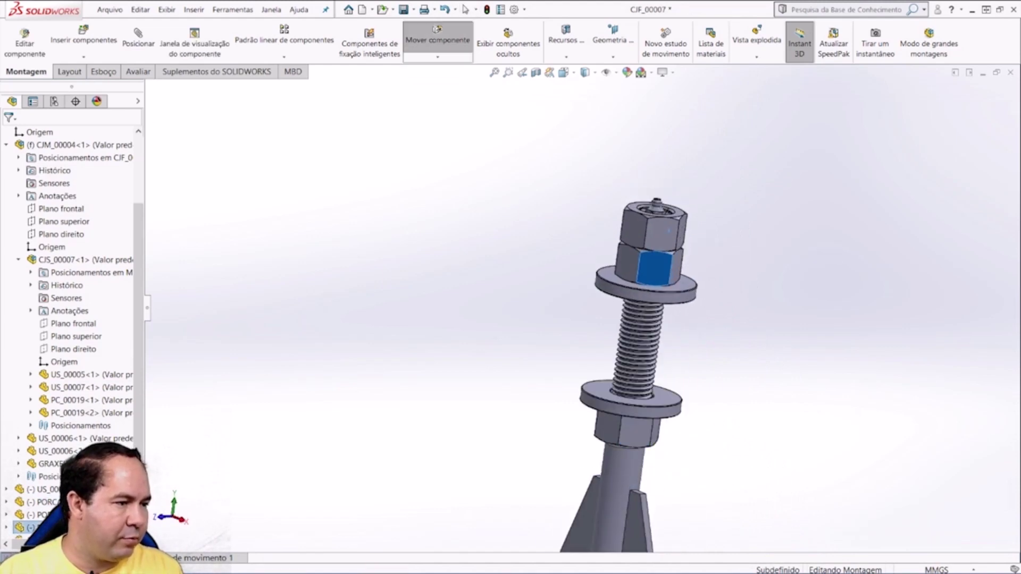
{"action": "left_click", "coordinate": [83, 33]}
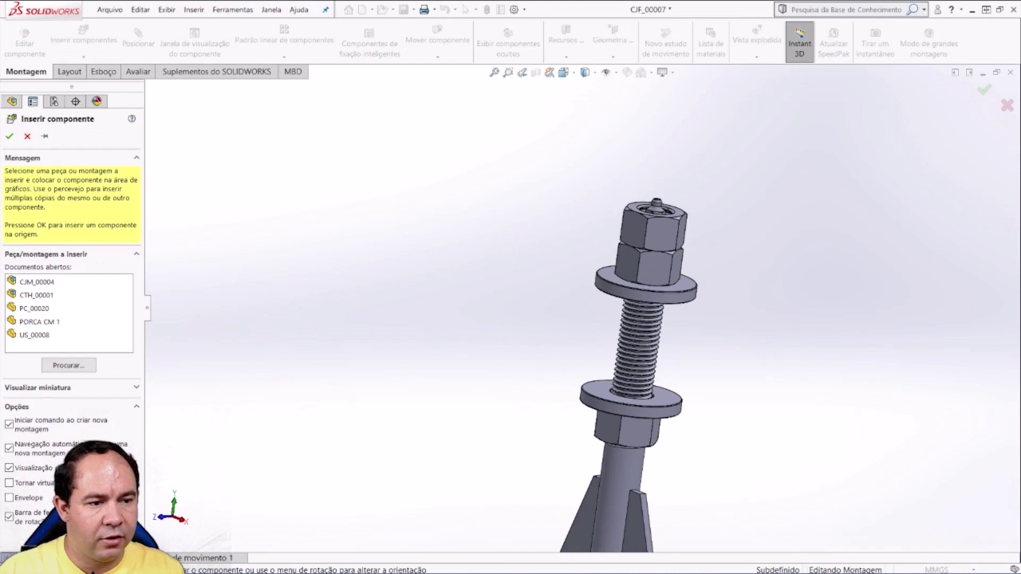
Step: Cancel inserting another PC_00020, then inspect the plate's top and slot face
{"action": "left_click", "coordinate": [34, 309]}
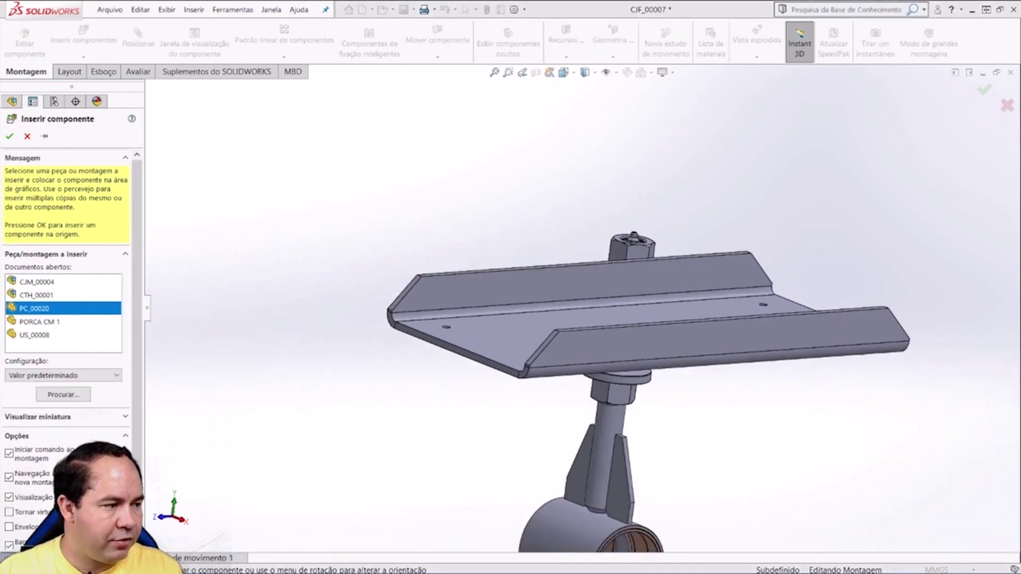
{"action": "scroll", "coordinate": [673, 368], "scroll_direction": "down", "scroll_amount": 5}
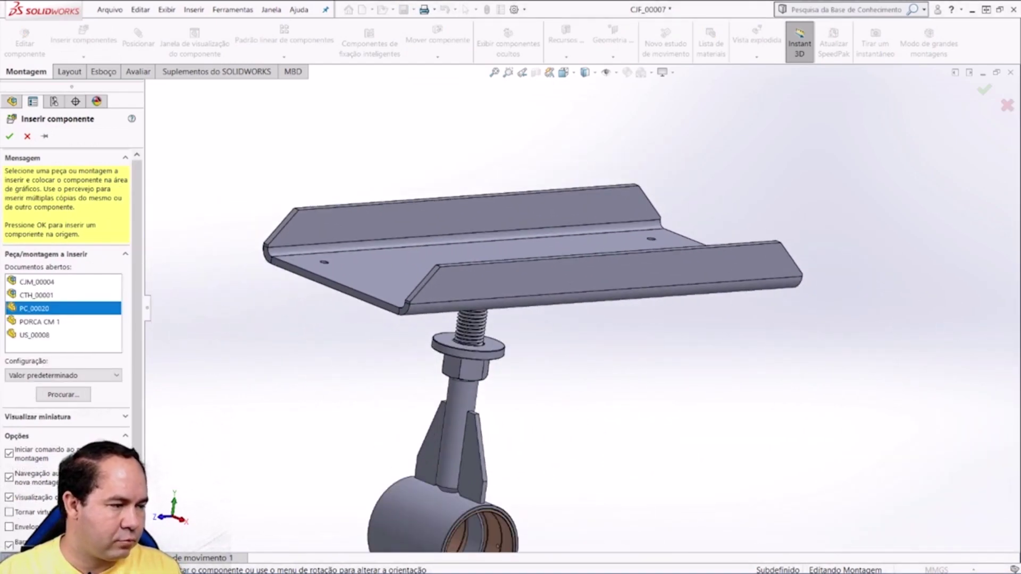
{"action": "key", "text": "Escape"}
{"action": "left_click", "coordinate": [532, 269]}
{"action": "middle_click_drag", "start_coordinate": [531, 269], "coordinate": [537, 309]}
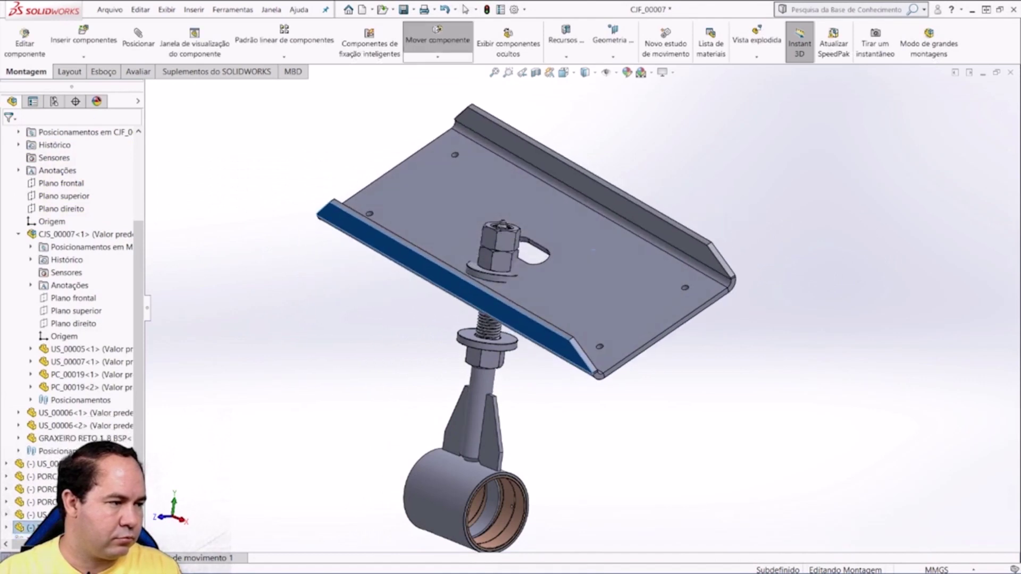
{"action": "scroll", "coordinate": [647, 261], "scroll_direction": "down", "scroll_amount": 5}
{"action": "scroll", "coordinate": [528, 250], "scroll_direction": "down", "scroll_amount": 3}
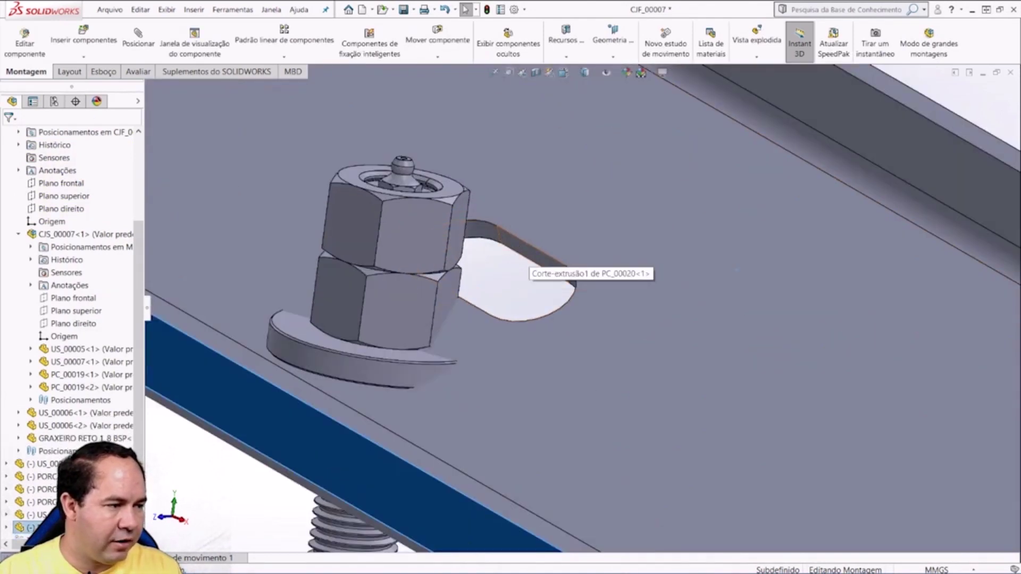
{"action": "left_click", "coordinate": [528, 250]}
{"action": "scroll", "coordinate": [528, 250], "scroll_direction": "up", "scroll_amount": 6}
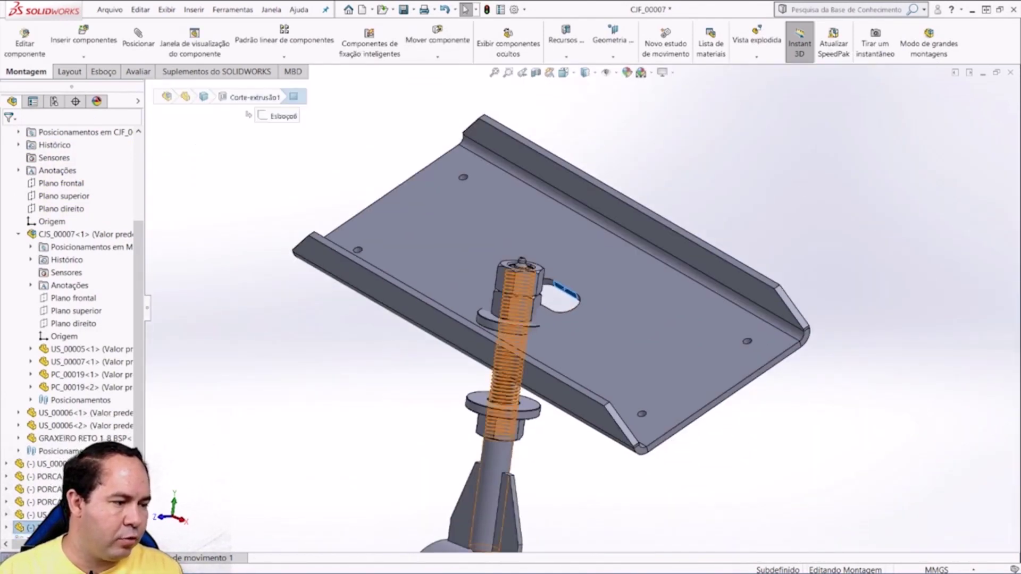
Step: In front view, rotate PC_00020 on the bolt until it sits level, flanges up
{"action": "left_click", "coordinate": [499, 459]}
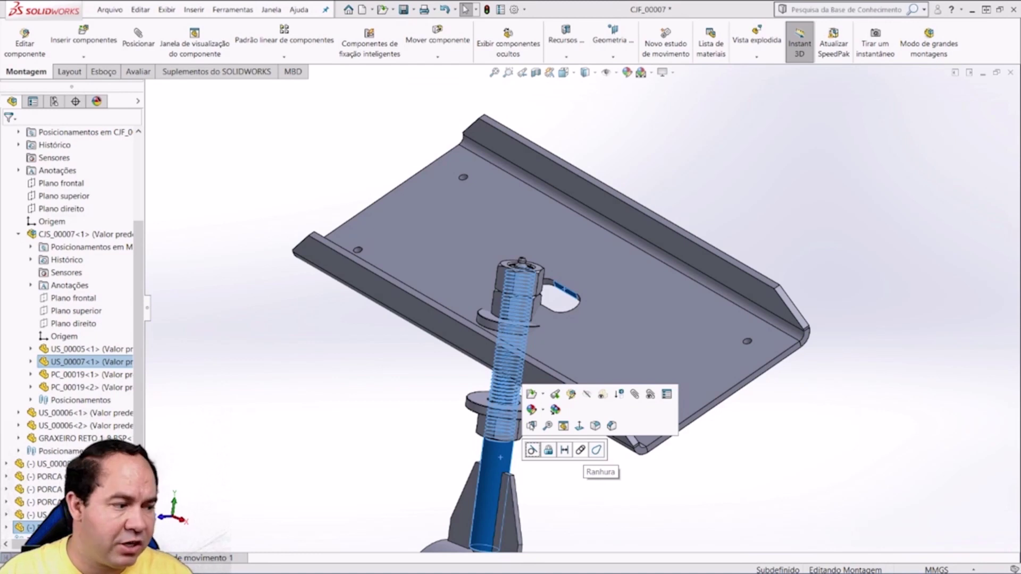
{"action": "key", "text": "Escape"}
{"action": "scroll", "coordinate": [582, 310], "scroll_direction": "up", "scroll_amount": 3}
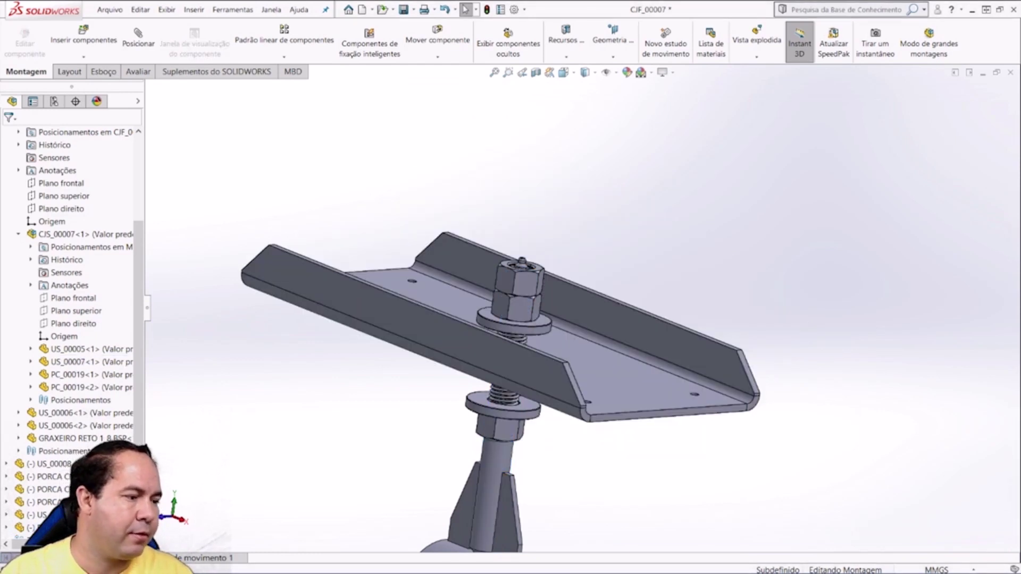
{"action": "scroll", "coordinate": [583, 310], "scroll_direction": "up", "scroll_amount": 2}
{"action": "key", "text": "ctrl+1"}
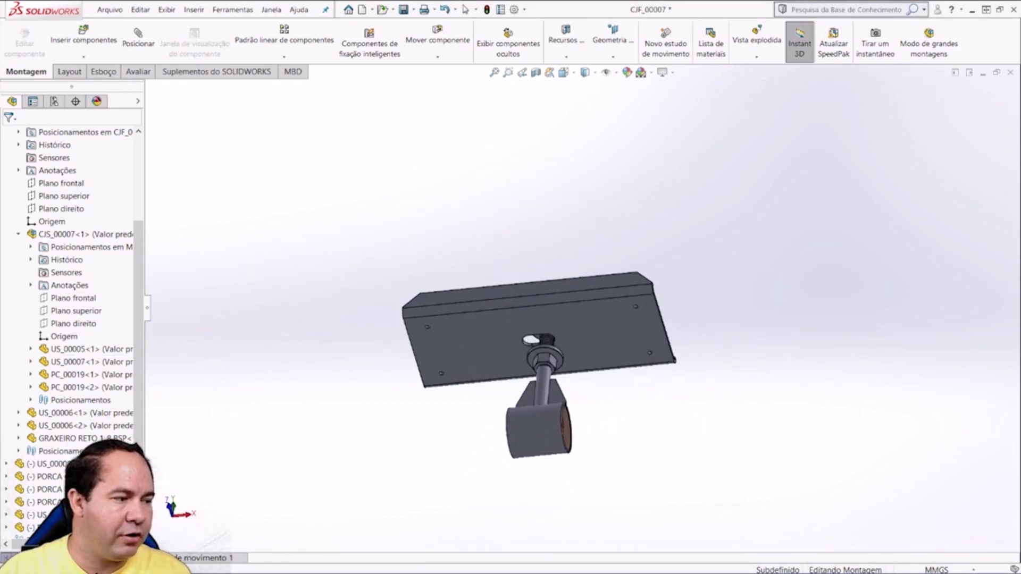
{"action": "mouse_move", "coordinate": [531, 319]}
{"action": "left_mouse_down"}
{"action": "mouse_move", "coordinate": [555, 336]}
{"action": "mouse_move", "coordinate": [555, 319]}
{"action": "left_mouse_up"}
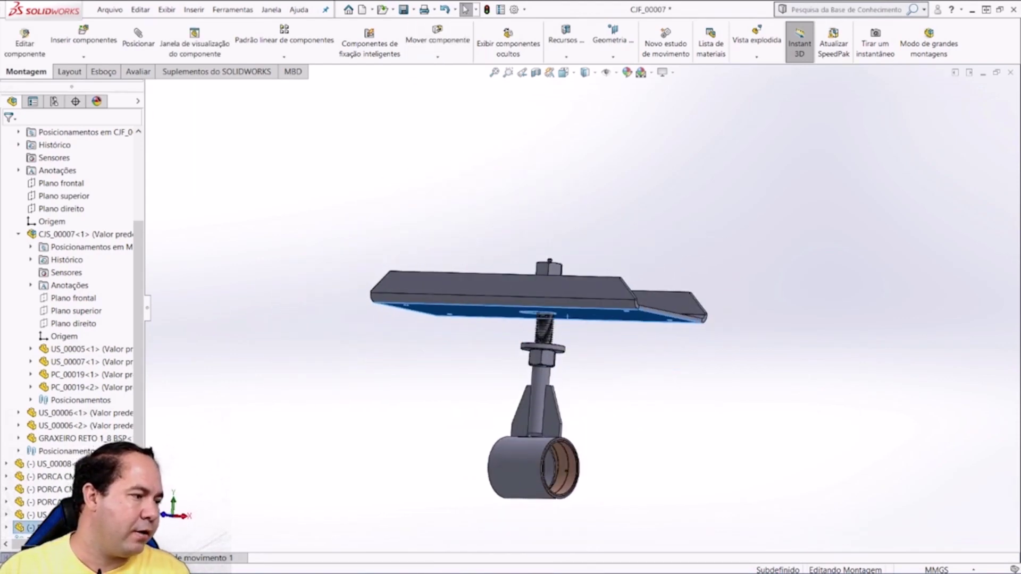
{"action": "key", "text": "Escape"}
{"action": "scroll", "coordinate": [653, 354], "scroll_direction": "up", "scroll_amount": 3}
{"action": "scroll", "coordinate": [590, 303], "scroll_direction": "down", "scroll_amount": 3}
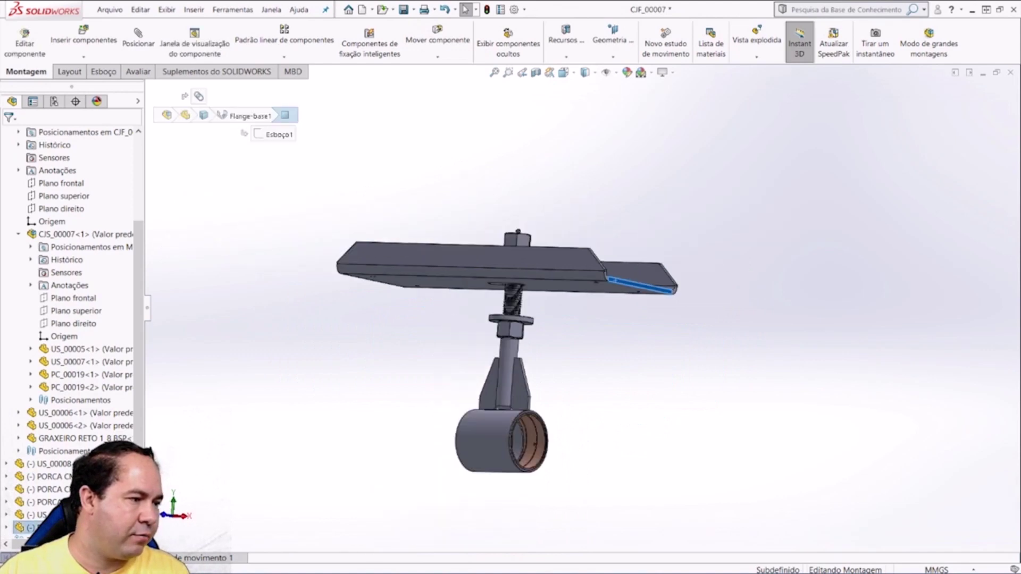
{"action": "middle_click_drag", "start_coordinate": [590, 303], "coordinate": [590, 346]}
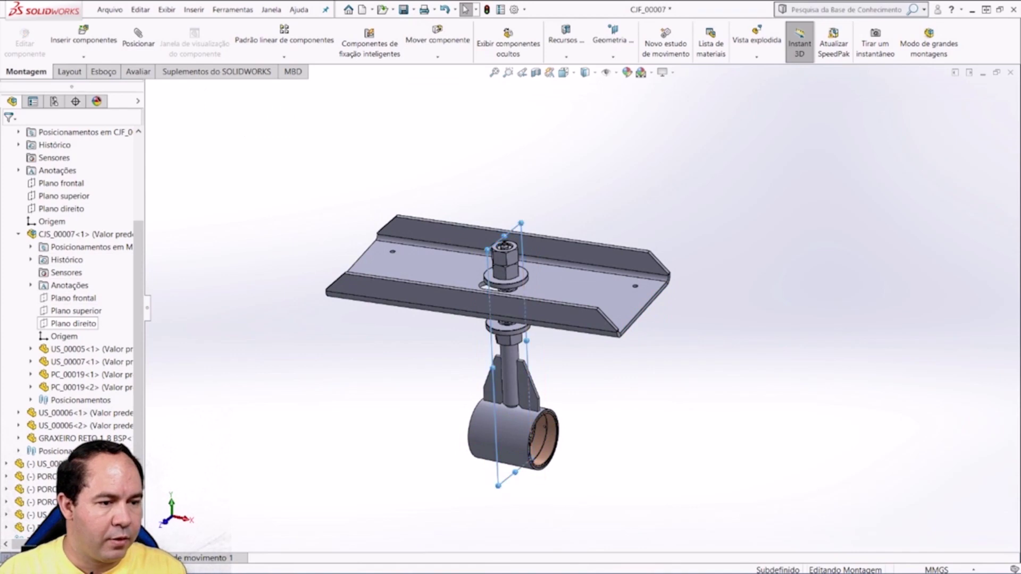
{"action": "left_click", "coordinate": [74, 323]}
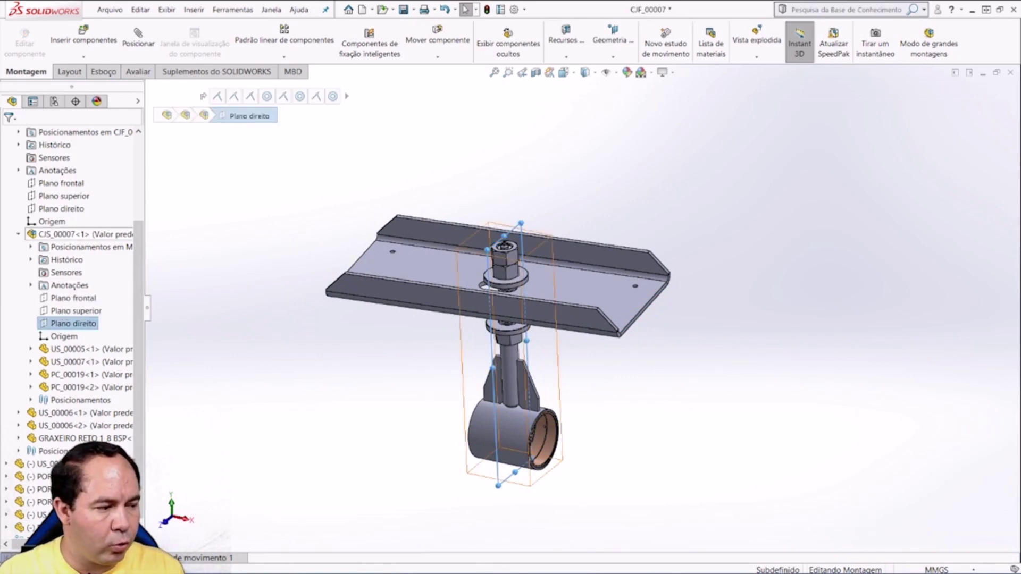
{"action": "scroll", "coordinate": [69, 287], "scroll_direction": "down", "scroll_amount": 1}
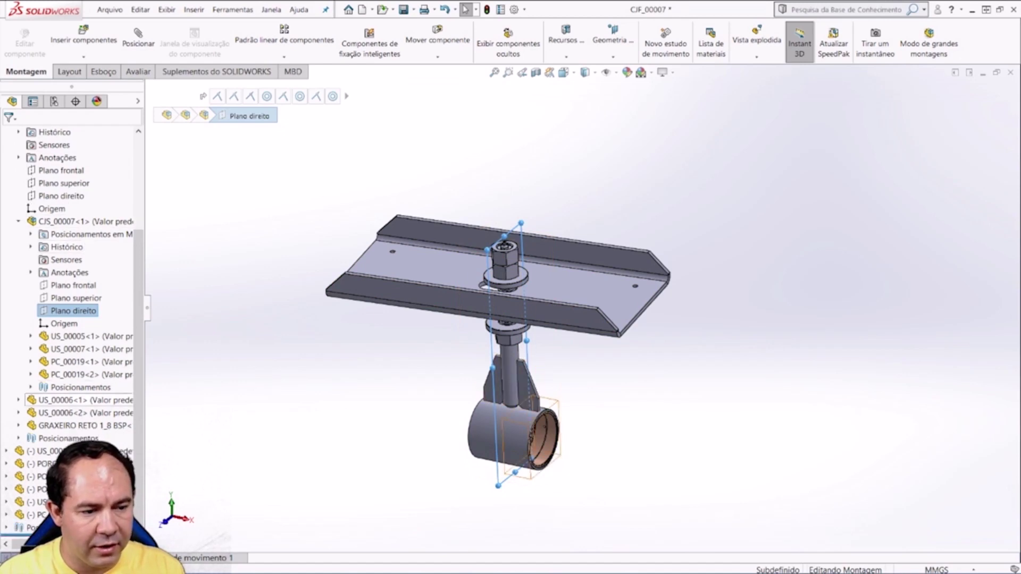
{"action": "scroll", "coordinate": [69, 319], "scroll_direction": "down", "scroll_amount": 5}
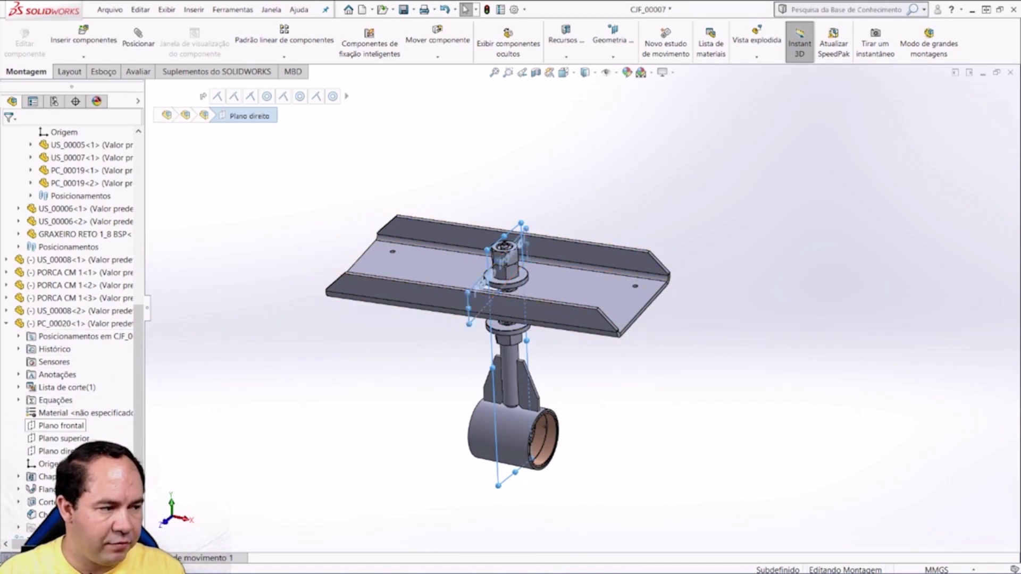
{"action": "left_click", "coordinate": [60, 425]}
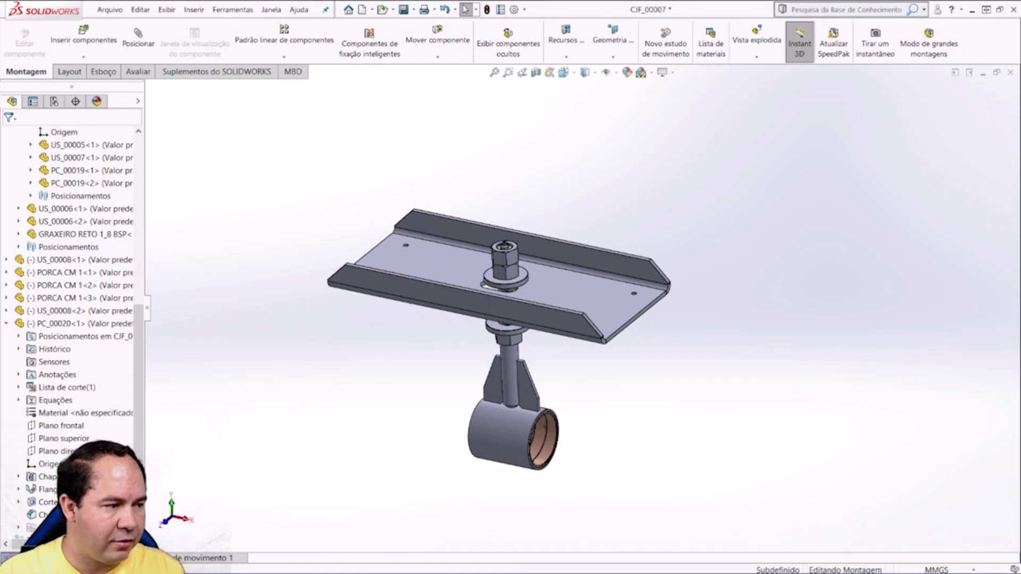
Step: Slide the PC_00020 plate along its slot on the bolt
{"action": "mouse_move", "coordinate": [564, 297]}
{"action": "left_mouse_down"}
{"action": "mouse_move", "coordinate": [582, 308]}
{"action": "mouse_move", "coordinate": [564, 323]}
{"action": "mouse_move", "coordinate": [563, 299]}
{"action": "left_mouse_up"}
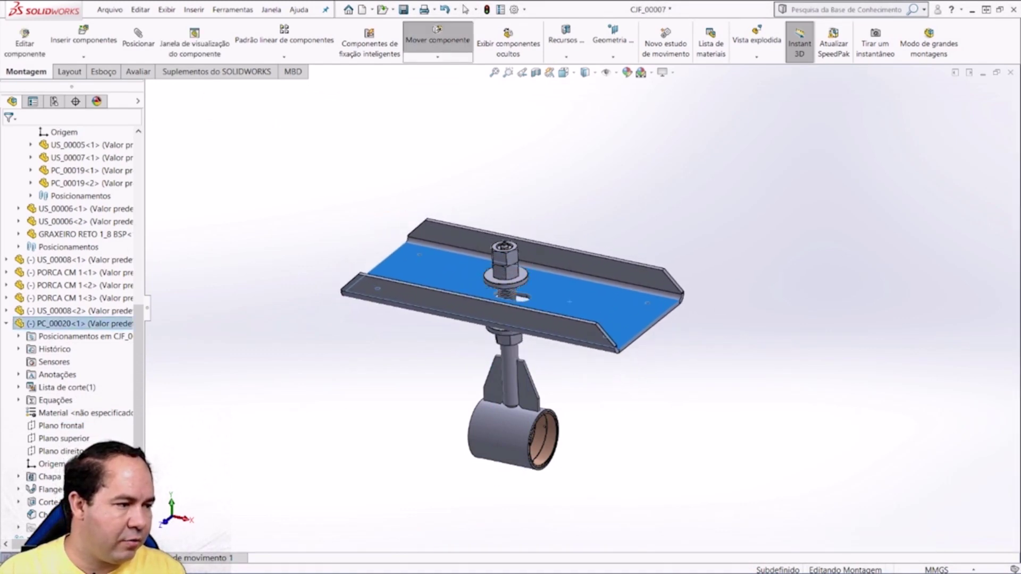
{"action": "key", "text": "Escape"}
{"action": "middle_click_drag", "start_coordinate": [510, 319], "coordinate": [464, 410]}
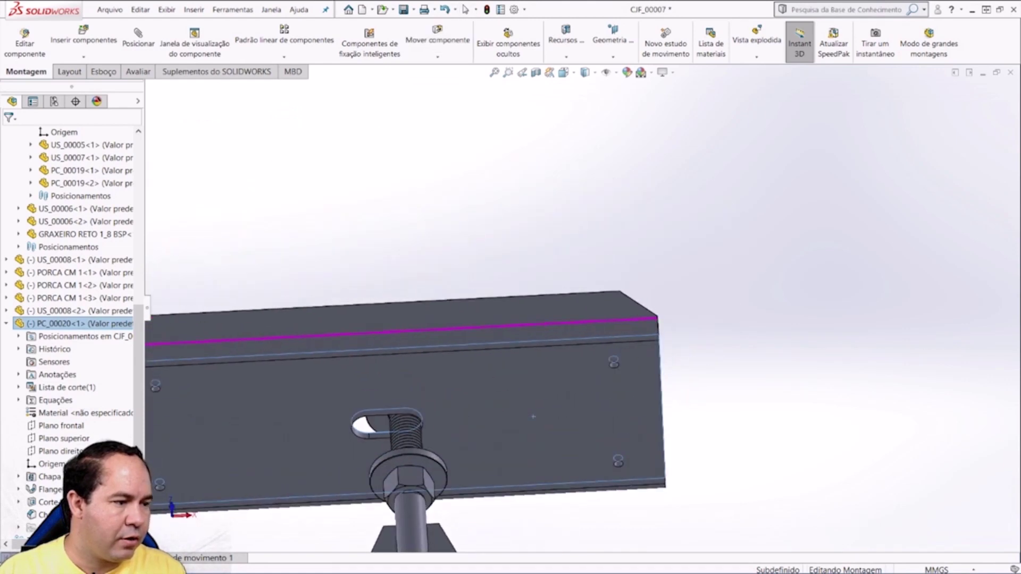
{"action": "mouse_move", "coordinate": [463, 411]}
{"action": "left_mouse_down"}
{"action": "mouse_move", "coordinate": [436, 406]}
{"action": "mouse_move", "coordinate": [467, 403]}
{"action": "left_mouse_up"}
{"action": "key", "text": "Escape"}
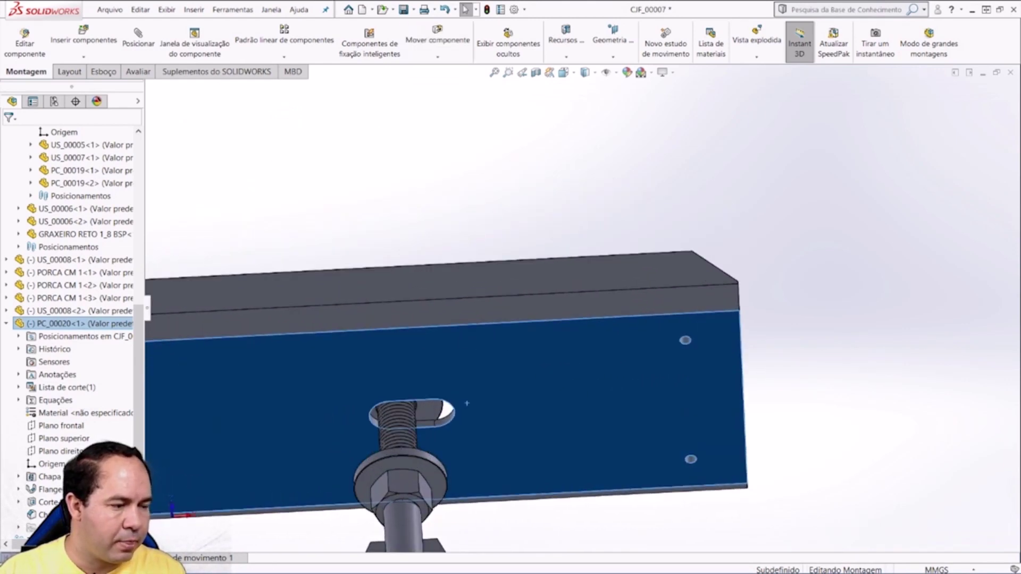
{"action": "key", "text": "Escape"}
Step: Bring up the context menu for the Ranhura1 slot mate under Posicionamentos, then dismiss it
{"action": "scroll", "coordinate": [467, 403], "scroll_direction": "up", "scroll_amount": 5}
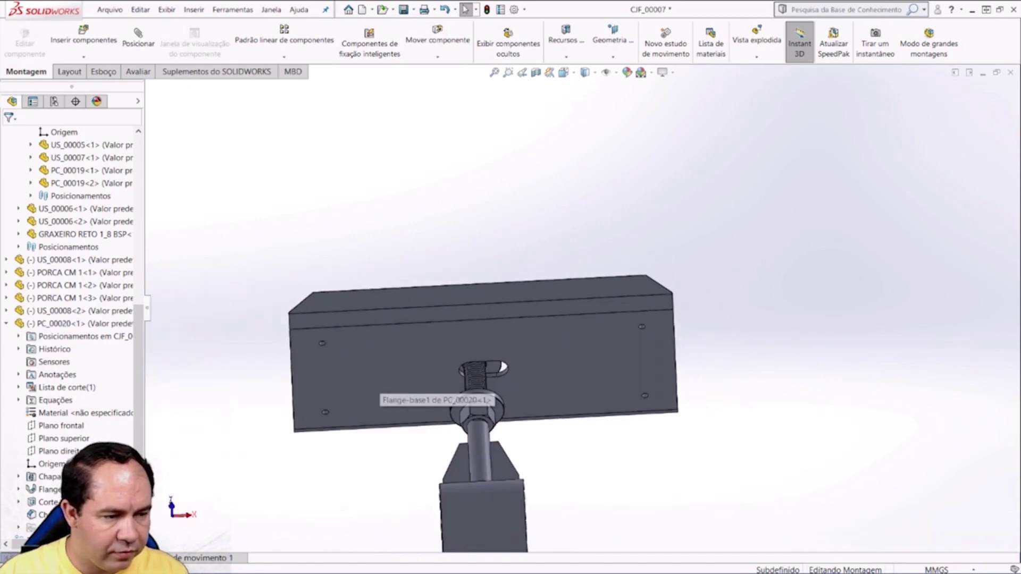
{"action": "scroll", "coordinate": [70, 319], "scroll_direction": "down", "scroll_amount": 1}
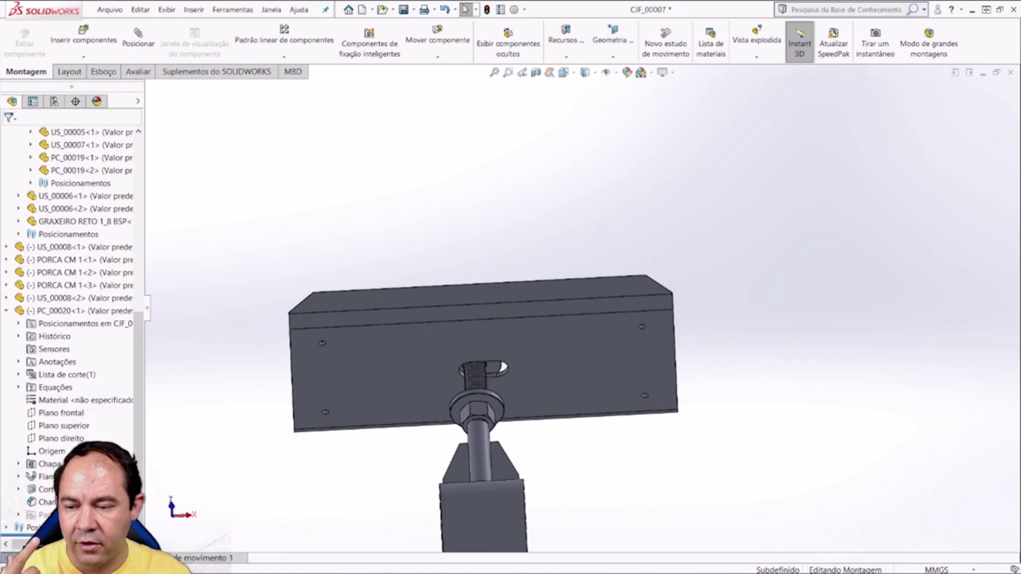
{"action": "scroll", "coordinate": [74, 319], "scroll_direction": "down", "scroll_amount": 4}
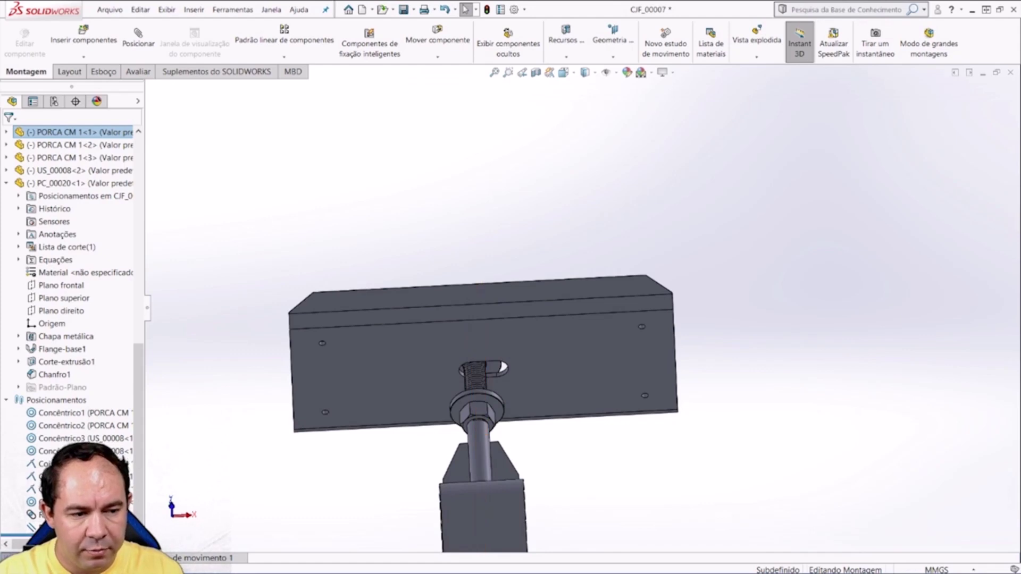
{"action": "scroll", "coordinate": [74, 319], "scroll_direction": "up", "scroll_amount": 4}
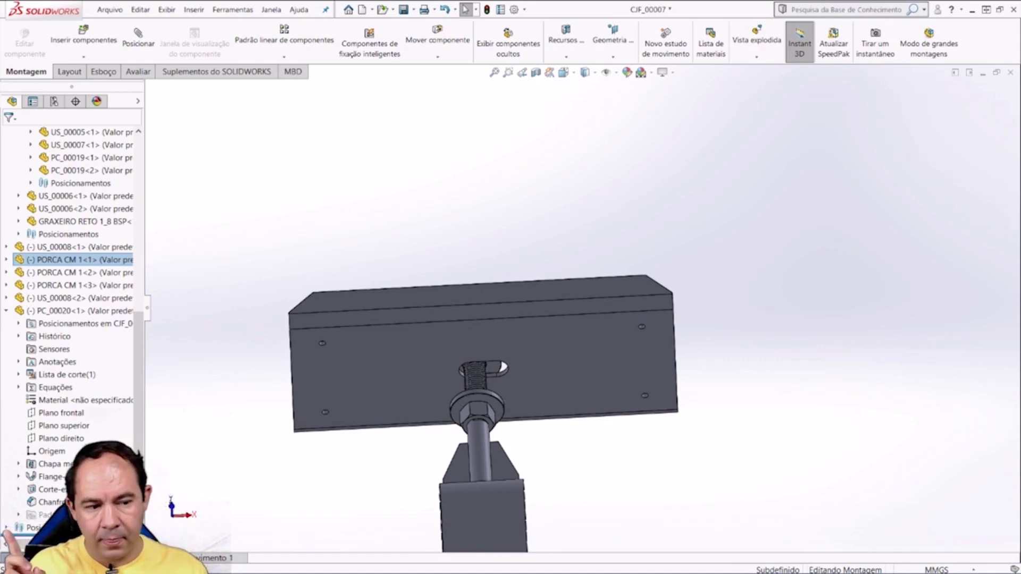
{"action": "scroll", "coordinate": [75, 319], "scroll_direction": "down", "scroll_amount": 4}
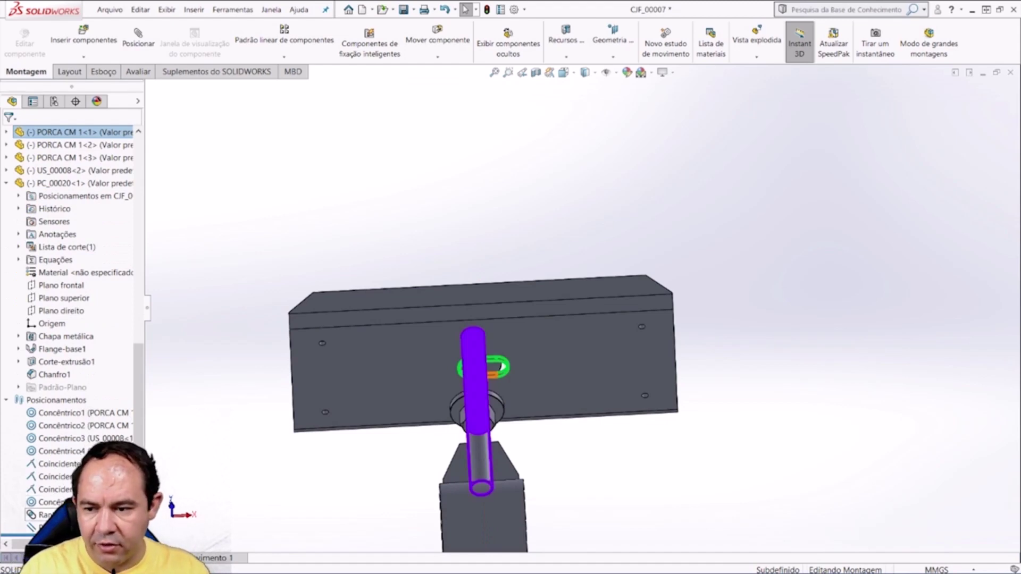
{"action": "right_click", "coordinate": [48, 514]}
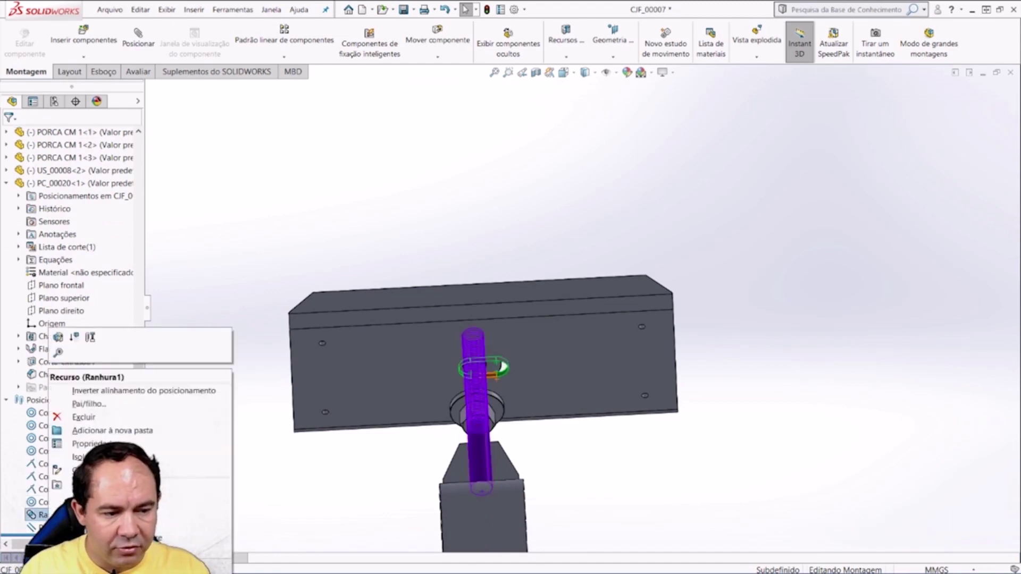
{"action": "key", "text": "Escape"}
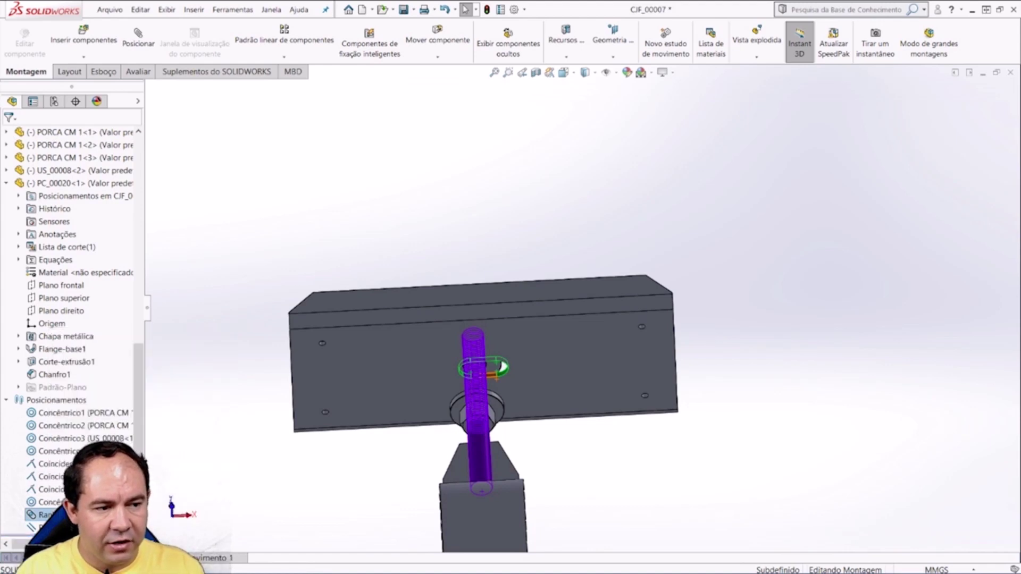
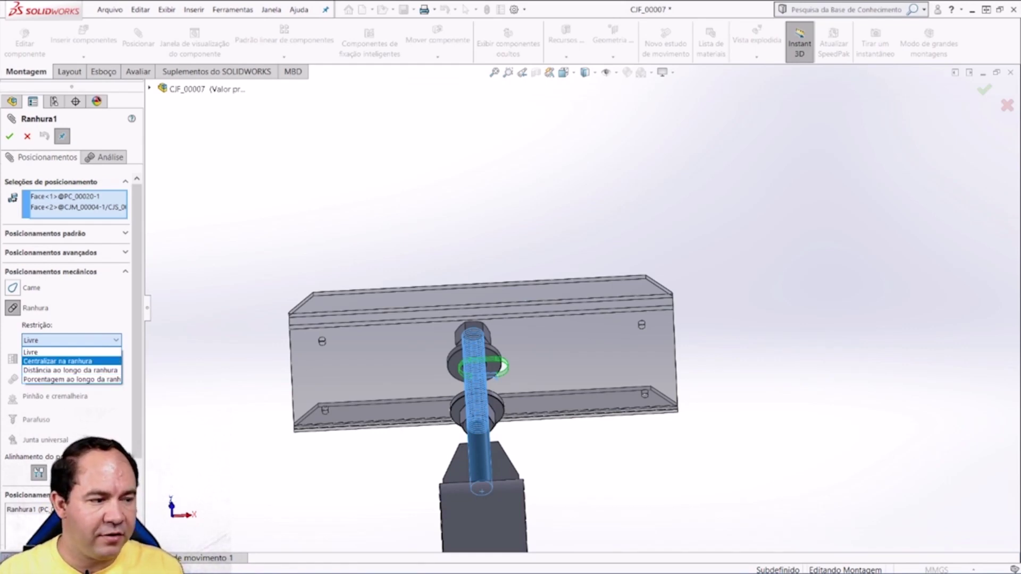
Step: Set the slot mate to Center in slot, confirm it, and switch to the Front view
{"action": "left_click", "coordinate": [57, 361]}
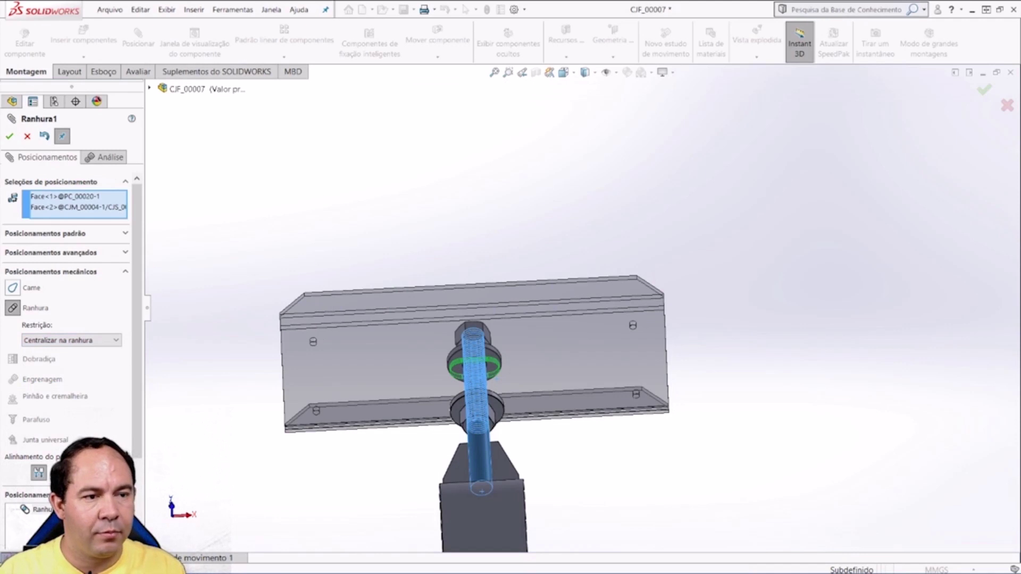
{"action": "key", "text": "Return"}
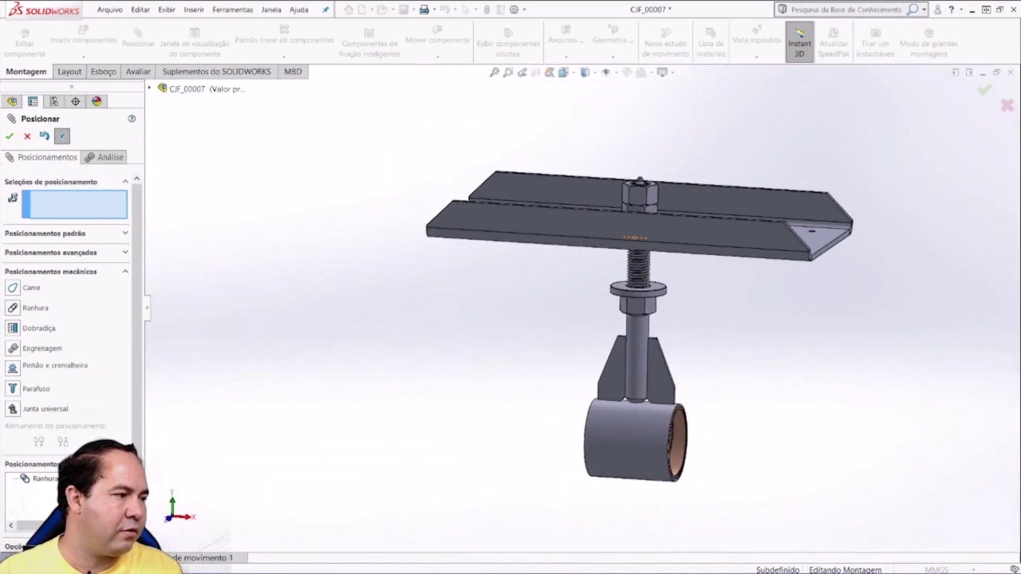
{"action": "key", "text": "space"}
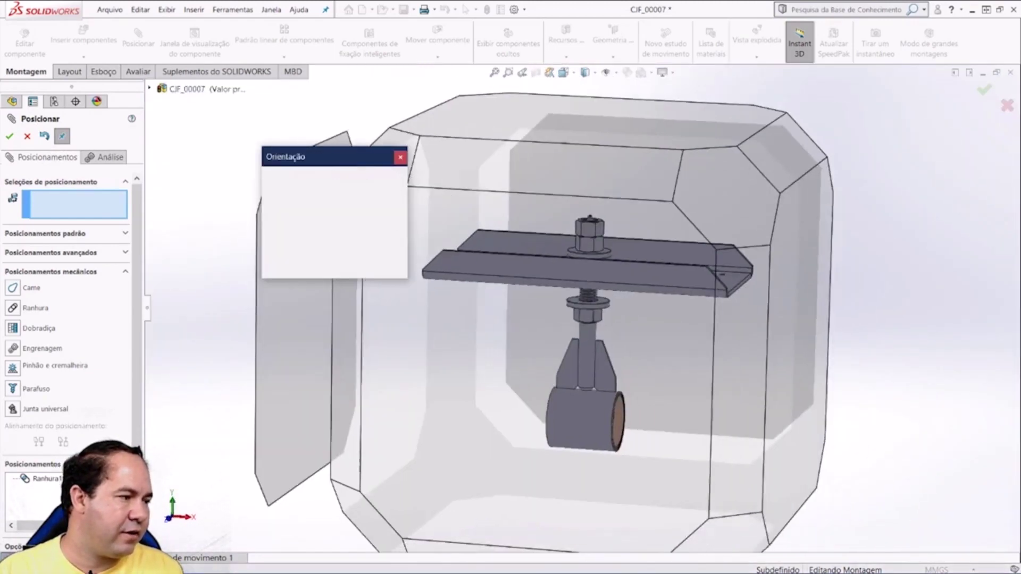
{"action": "left_click", "coordinate": [415, 383]}
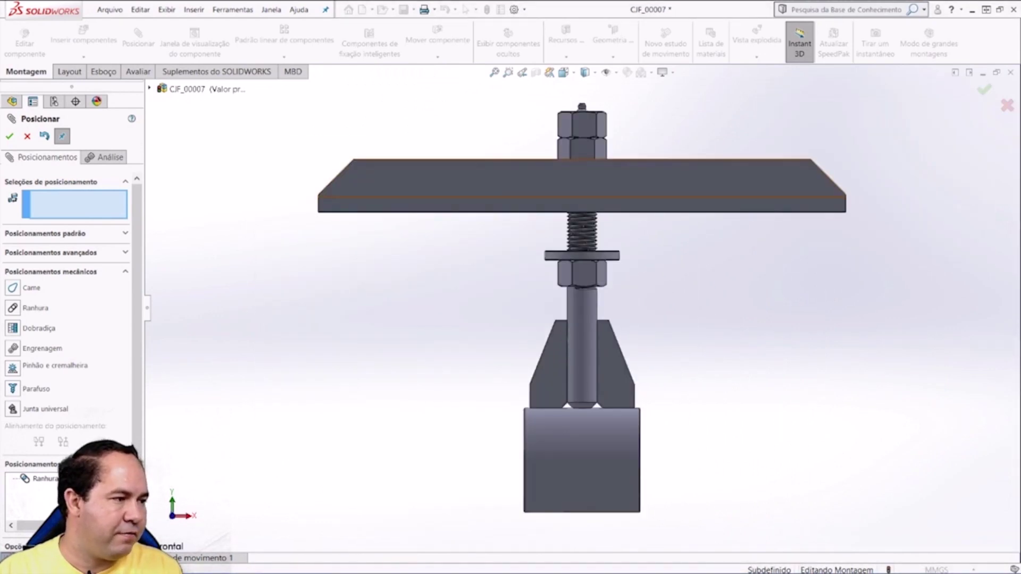
Step: Drag the channel plate along the bolt to test its travel, then close the Mate PropertyManager
{"action": "left_click_drag", "start_coordinate": [650, 180], "coordinate": [651, 210]}
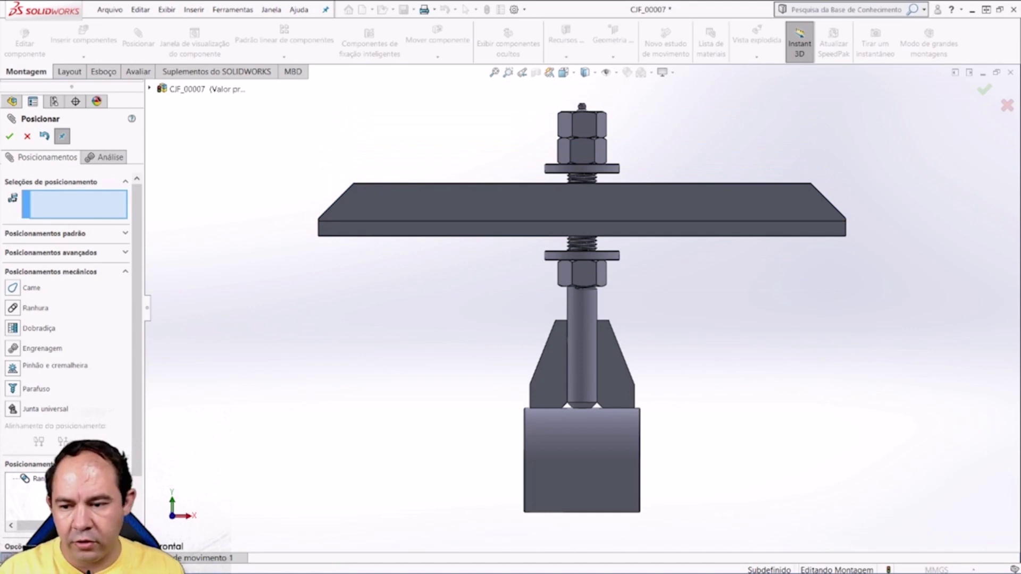
{"action": "scroll", "coordinate": [612, 245], "scroll_direction": "down", "scroll_amount": 5}
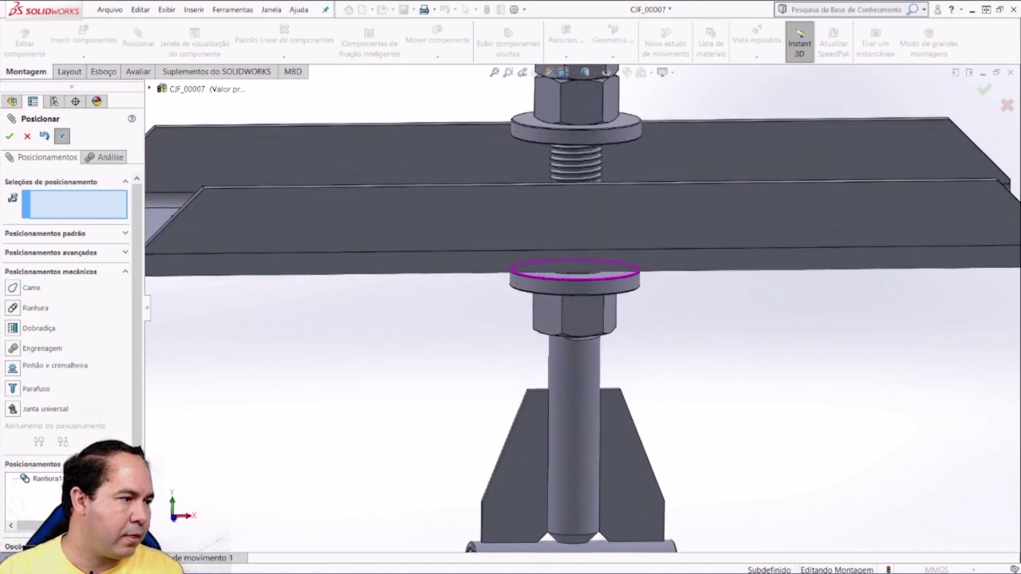
{"action": "key", "text": "Return"}
{"action": "scroll", "coordinate": [589, 319], "scroll_direction": "down", "scroll_amount": 3}
{"action": "left_click", "coordinate": [588, 329]}
Step: Orbit around the channel plate and slide it up along the bolt
{"action": "scroll", "coordinate": [588, 328], "scroll_direction": "up", "scroll_amount": 4}
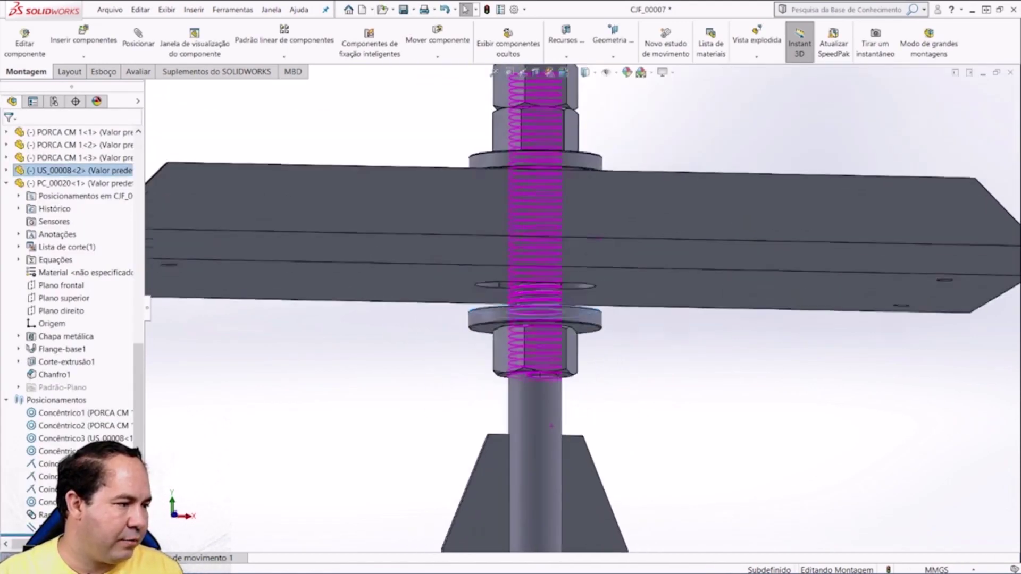
{"action": "left_click", "coordinate": [648, 300], "text": "ctrl"}
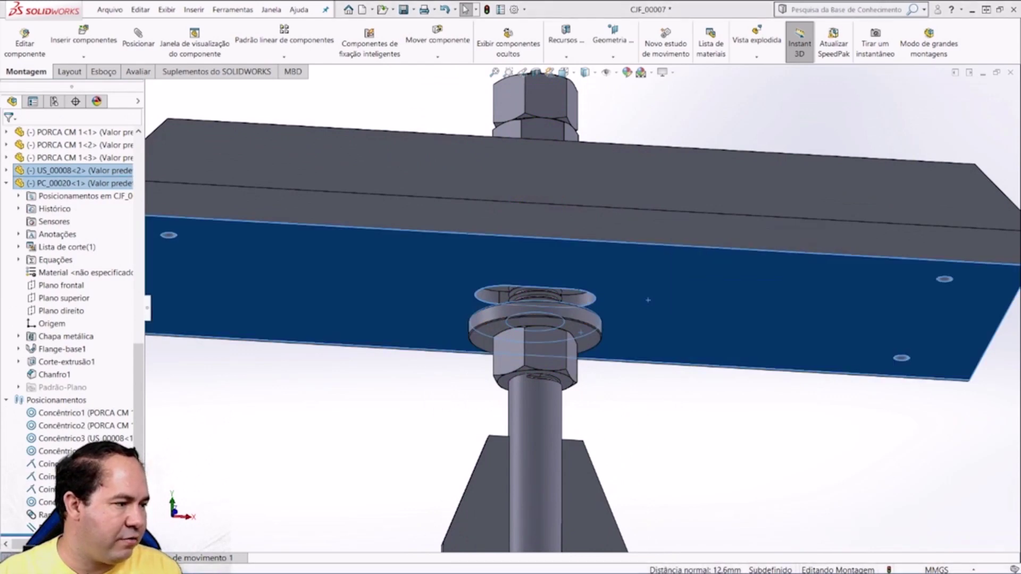
{"action": "key", "text": "Escape"}
{"action": "mouse_move", "coordinate": [648, 300]}
{"action": "middle_mouse_down"}
{"action": "mouse_move", "coordinate": [656, 266]}
{"action": "mouse_move", "coordinate": [627, 298]}
{"action": "middle_mouse_up"}
{"action": "left_click", "coordinate": [404, 141]}
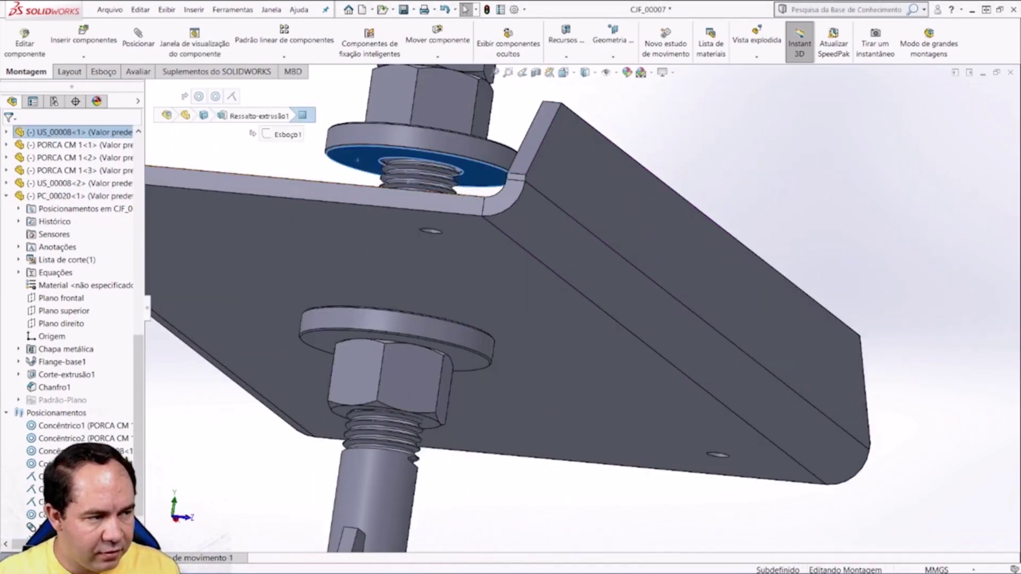
{"action": "mouse_move", "coordinate": [404, 141]}
{"action": "middle_mouse_down"}
{"action": "mouse_move", "coordinate": [383, 224]}
{"action": "mouse_move", "coordinate": [389, 266]}
{"action": "middle_mouse_up"}
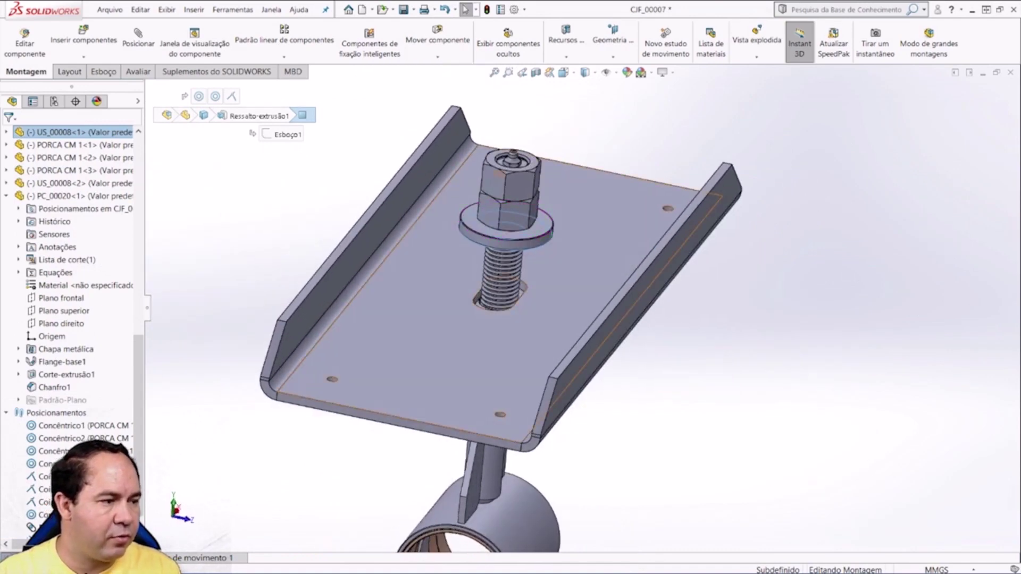
{"action": "left_click", "coordinate": [461, 293]}
{"action": "left_click_drag", "start_coordinate": [460, 356], "coordinate": [460, 294]}
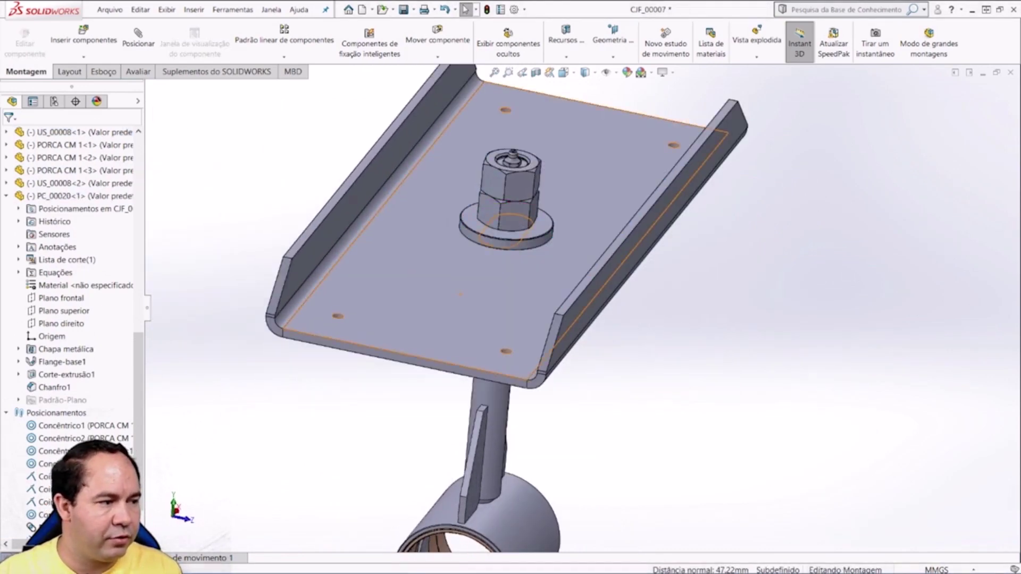
{"action": "scroll", "coordinate": [461, 294], "scroll_direction": "up", "scroll_amount": 5}
{"action": "middle_click_drag", "start_coordinate": [461, 294], "coordinate": [404, 294]}
Step: In the front view, move the plate up and down the bolt
{"action": "key", "text": "space"}
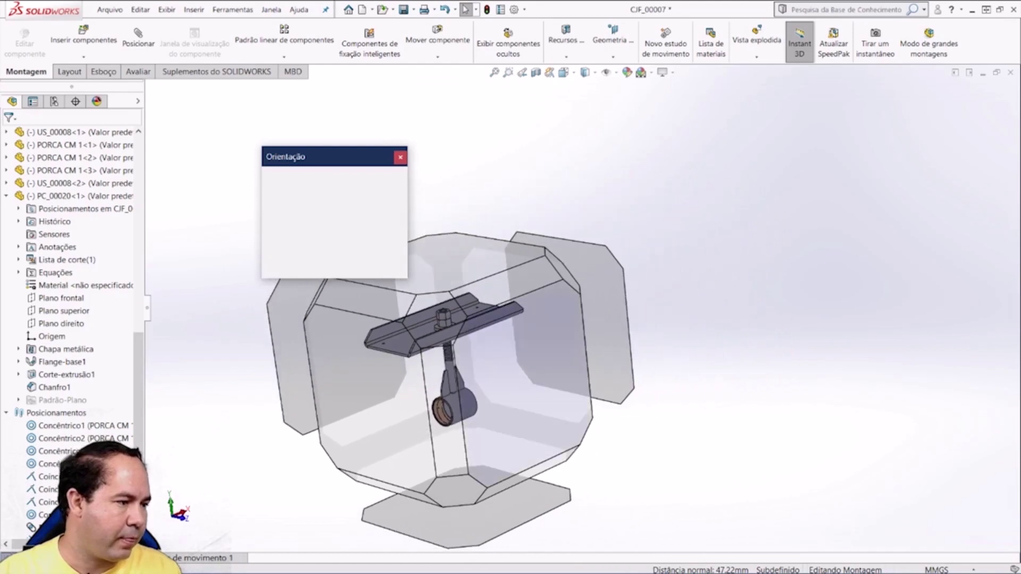
{"action": "key", "text": "ctrl+1"}
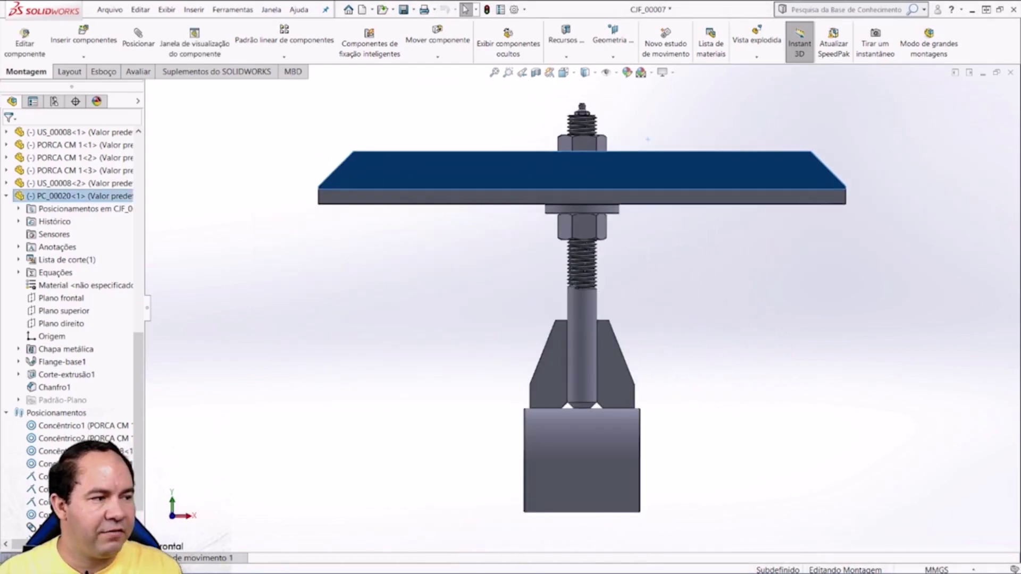
{"action": "left_click_drag", "start_coordinate": [582, 187], "coordinate": [582, 201]}
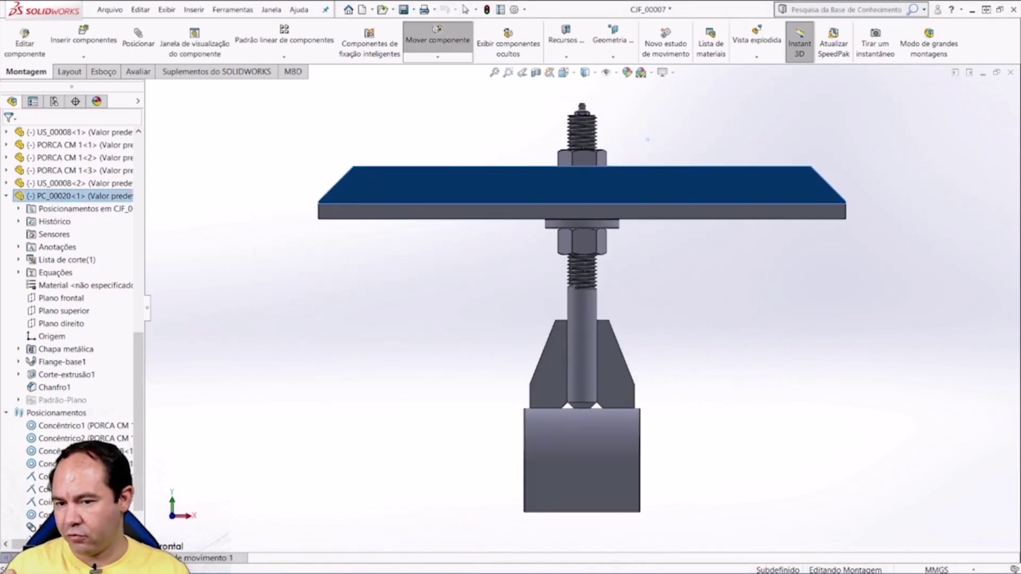
{"action": "key", "text": "Escape"}
{"action": "scroll", "coordinate": [599, 237], "scroll_direction": "down", "scroll_amount": 3}
{"action": "mouse_move", "coordinate": [599, 237]}
{"action": "middle_mouse_down"}
{"action": "mouse_move", "coordinate": [553, 213]}
{"action": "mouse_move", "coordinate": [531, 223]}
{"action": "middle_mouse_up"}
Step: Orbit onto the plate and nuts, inspecting nut PORCA CM 1 and the bracket edge
{"action": "left_click", "coordinate": [564, 246]}
{"action": "scroll", "coordinate": [564, 245], "scroll_direction": "up", "scroll_amount": 5}
{"action": "scroll", "coordinate": [532, 319], "scroll_direction": "down", "scroll_amount": 5}
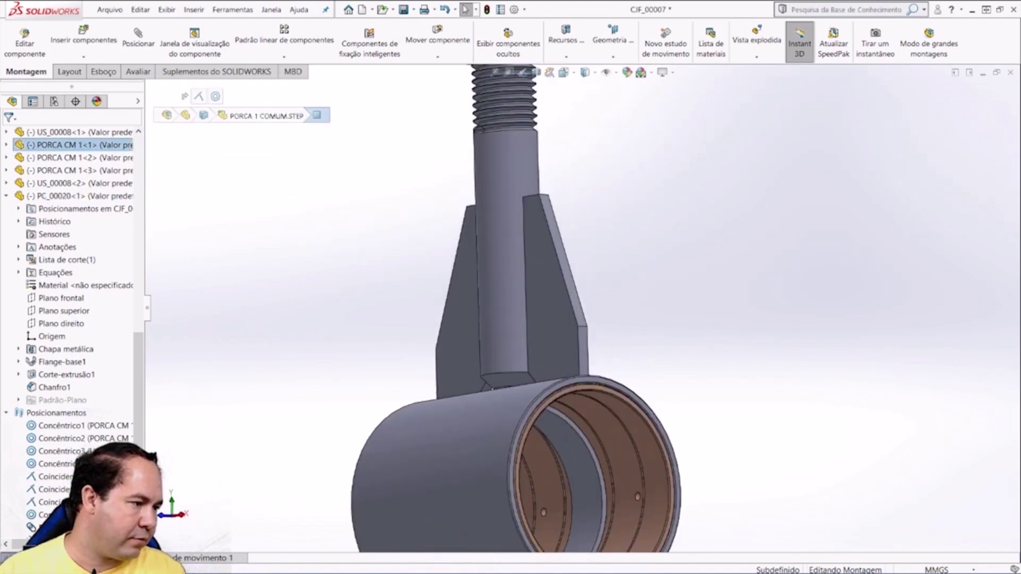
{"action": "left_click", "coordinate": [582, 348], "text": "ctrl"}
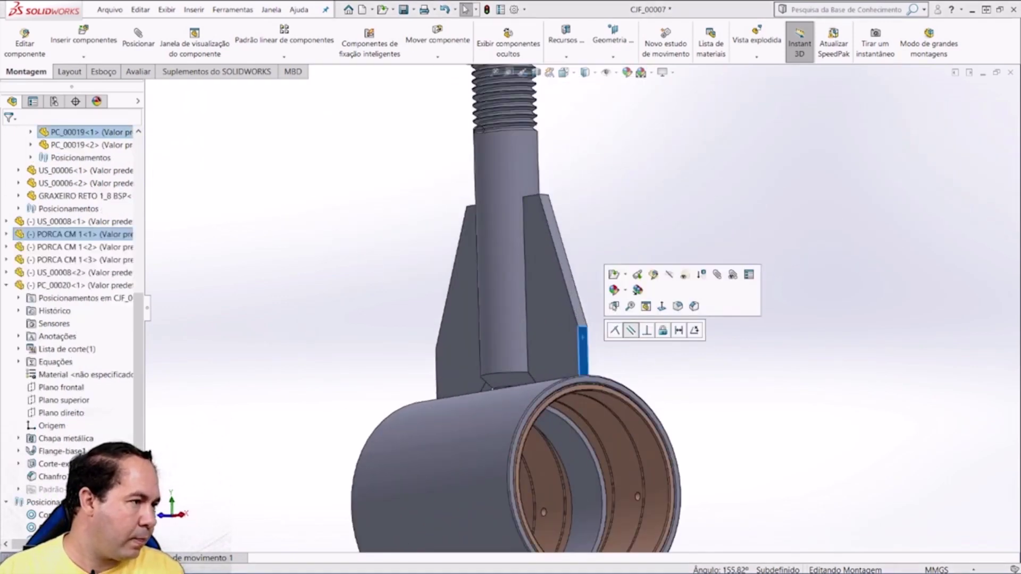
{"action": "key", "text": "Escape"}
{"action": "scroll", "coordinate": [589, 305], "scroll_direction": "up", "scroll_amount": 5}
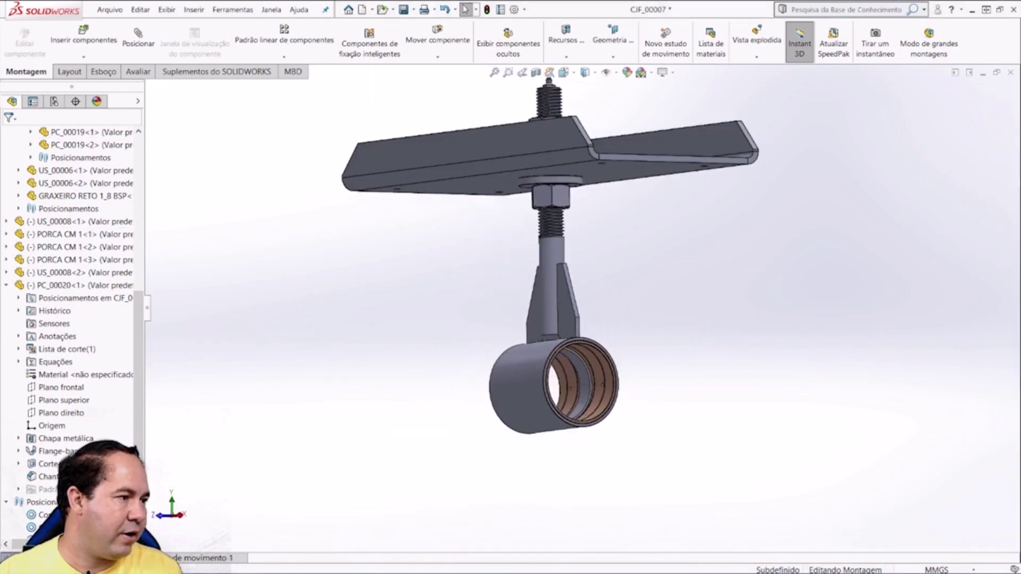
{"action": "middle_click_drag", "start_coordinate": [553, 239], "coordinate": [537, 202]}
{"action": "scroll", "coordinate": [537, 202], "scroll_direction": "down", "scroll_amount": 5}
{"action": "left_click_drag", "start_coordinate": [553, 189], "coordinate": [533, 190]}
{"action": "key", "text": "Escape"}
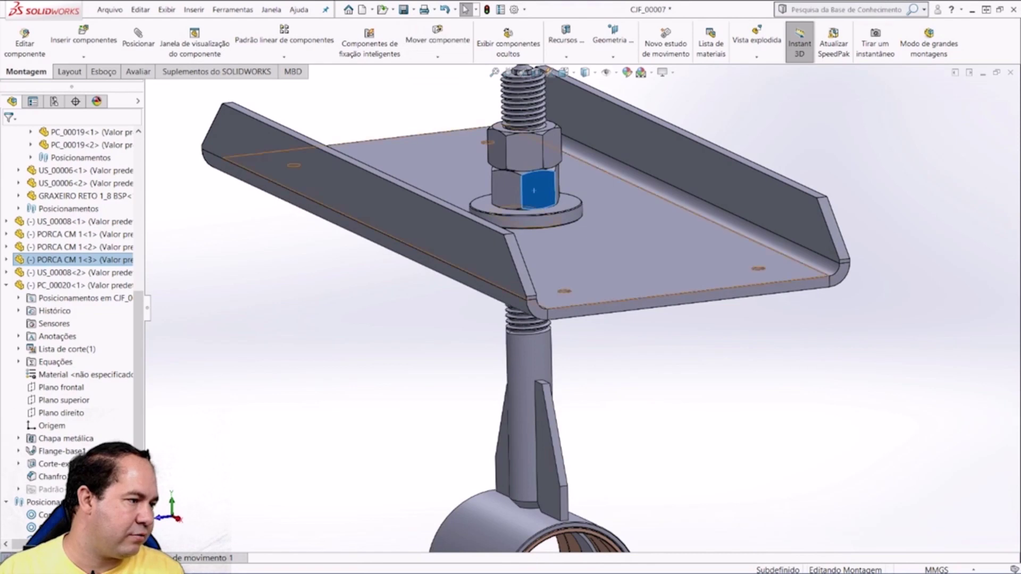
{"action": "left_click", "coordinate": [617, 304], "text": "ctrl"}
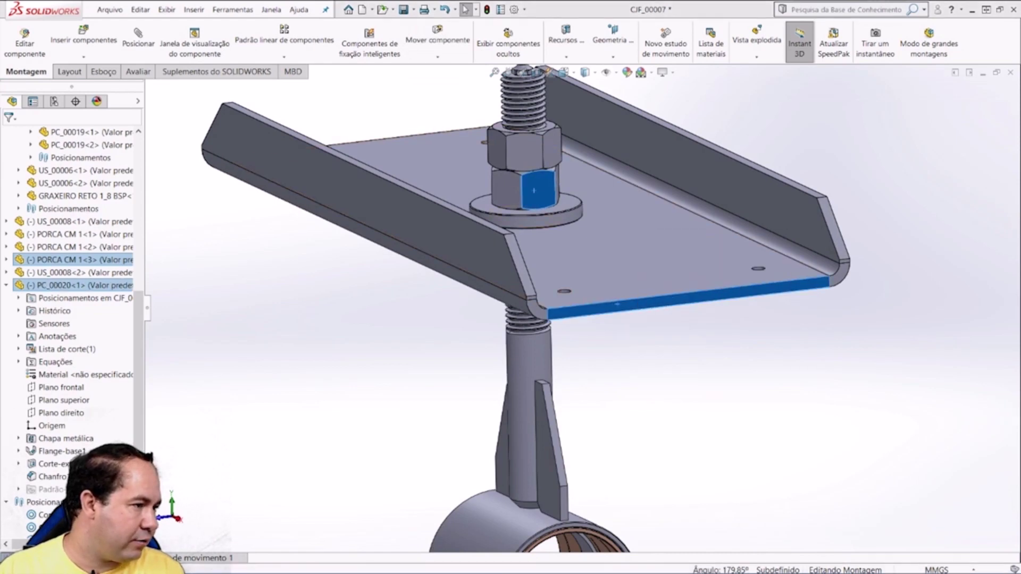
{"action": "key", "text": "Escape"}
Step: Move the nut and plate along the bolt, then orbit to an edge-on plate view
{"action": "left_click_drag", "start_coordinate": [524, 154], "coordinate": [523, 153]}
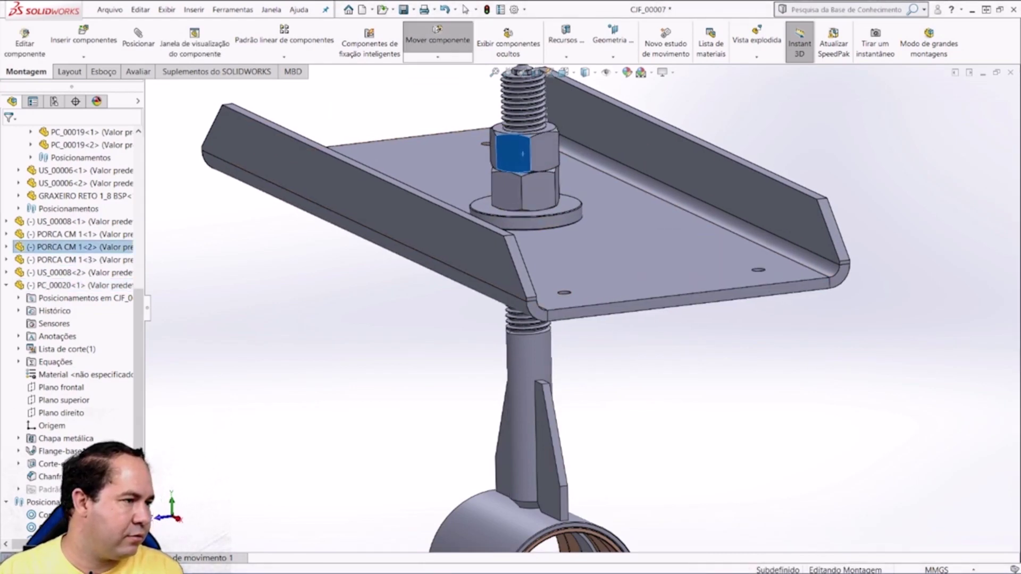
{"action": "mouse_move", "coordinate": [522, 154]}
{"action": "middle_mouse_down"}
{"action": "mouse_move", "coordinate": [562, 181]}
{"action": "mouse_move", "coordinate": [564, 276]}
{"action": "middle_mouse_up"}
{"action": "key", "text": "Escape"}
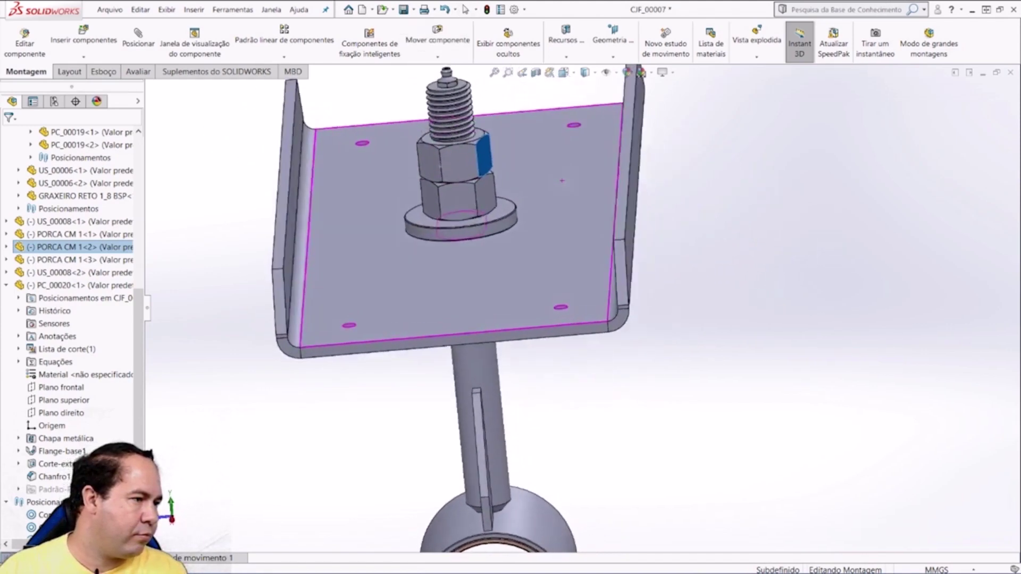
{"action": "left_click_drag", "start_coordinate": [532, 242], "coordinate": [486, 247]}
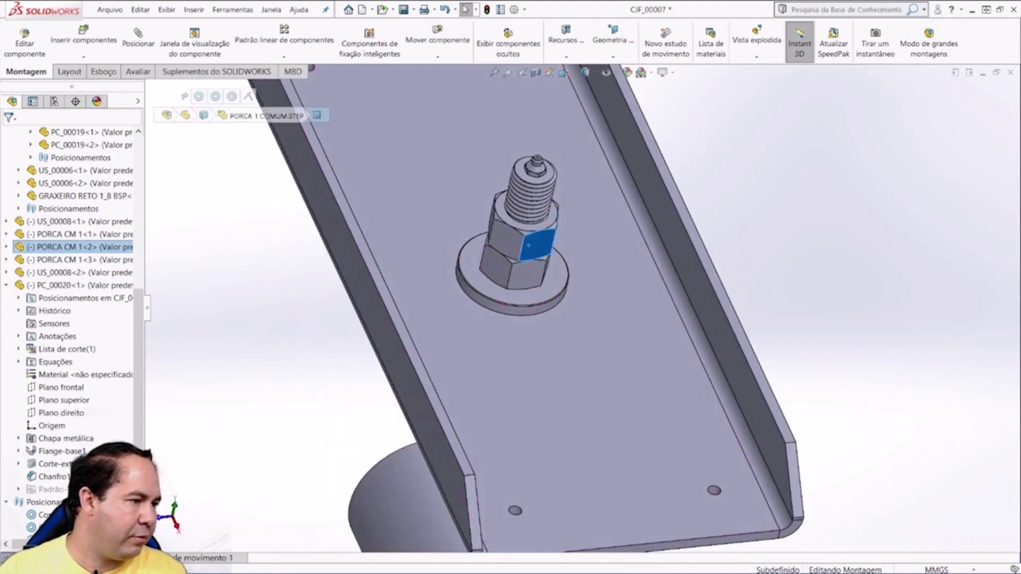
{"action": "key", "text": "Escape"}
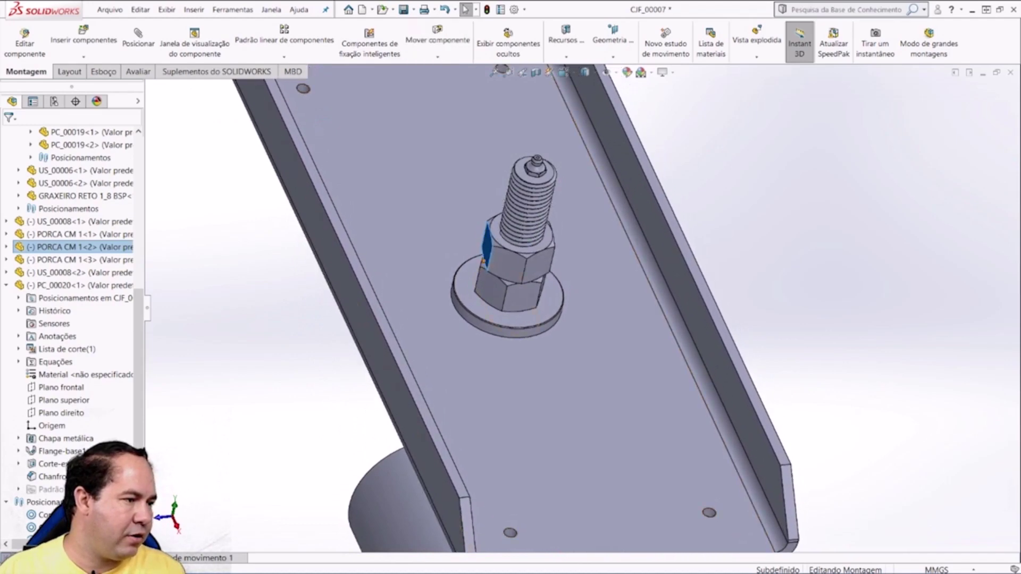
{"action": "middle_click_drag", "start_coordinate": [486, 247], "coordinate": [509, 267]}
{"action": "left_click", "coordinate": [509, 267]}
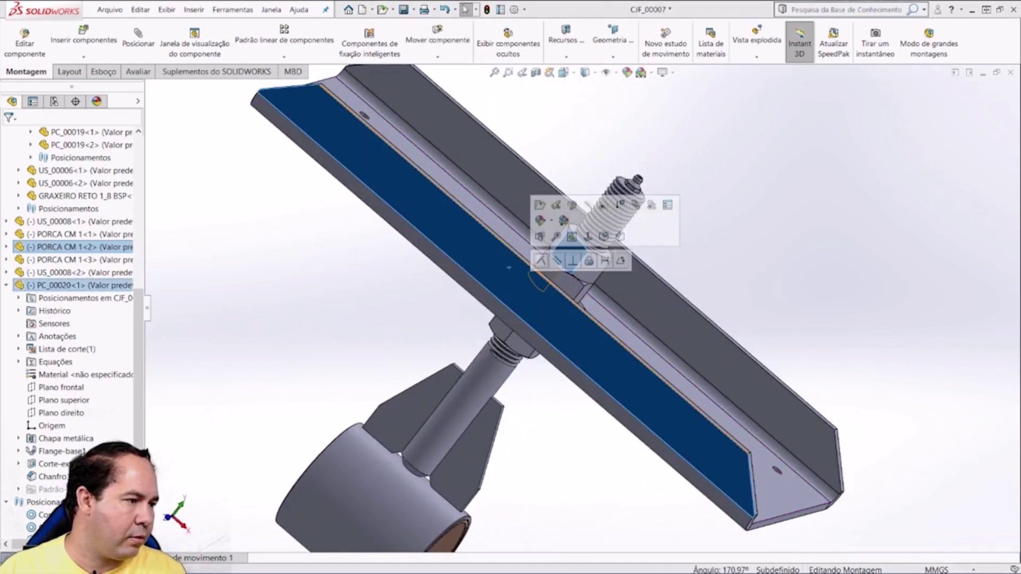
{"action": "key", "text": "Escape"}
Step: From the front view, push the plate up the bolt and bring it back down
{"action": "key", "text": "ctrl+1"}
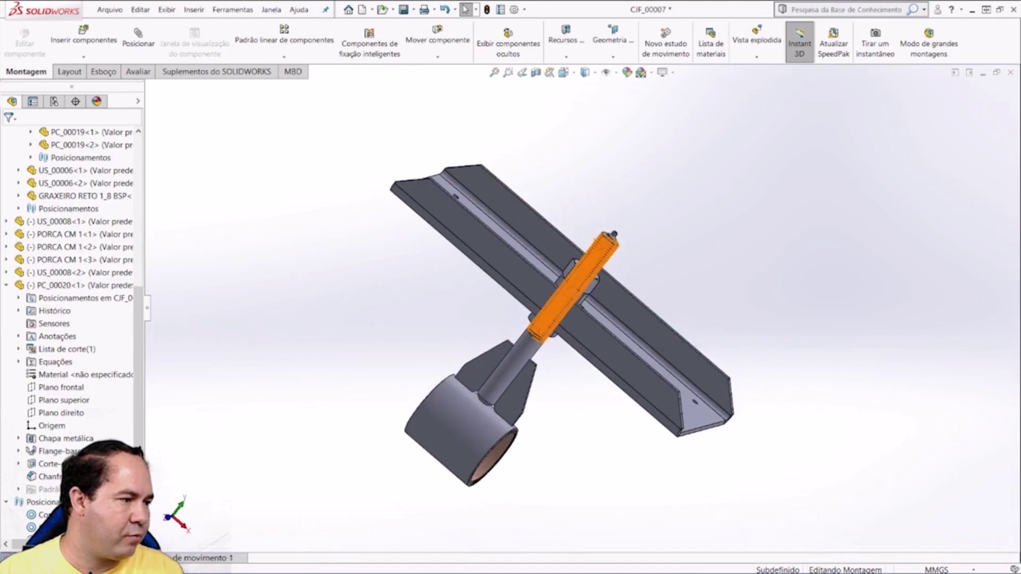
{"action": "key", "text": "space"}
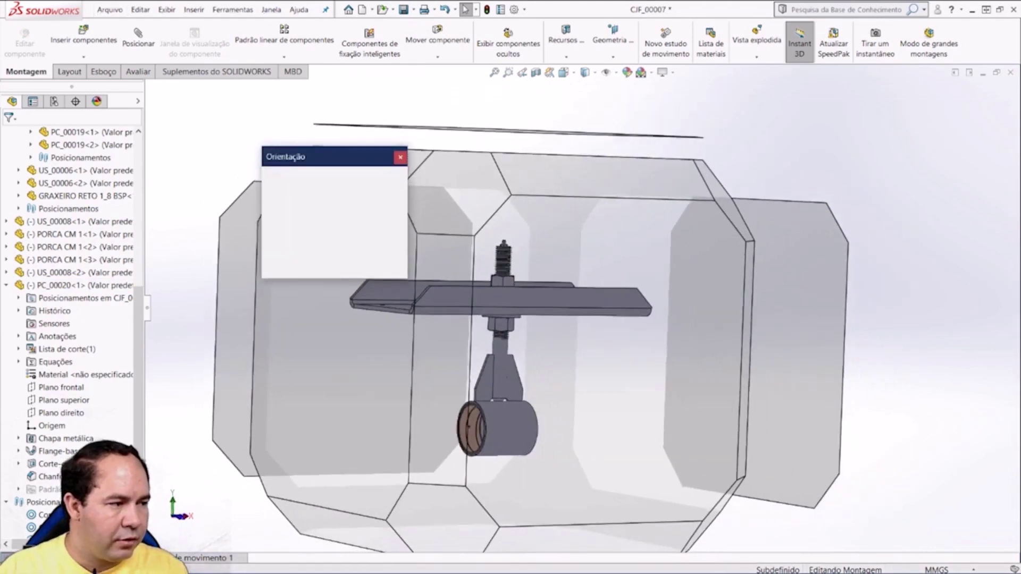
{"action": "key", "text": "ctrl+1"}
{"action": "left_click_drag", "start_coordinate": [691, 213], "coordinate": [691, 201]}
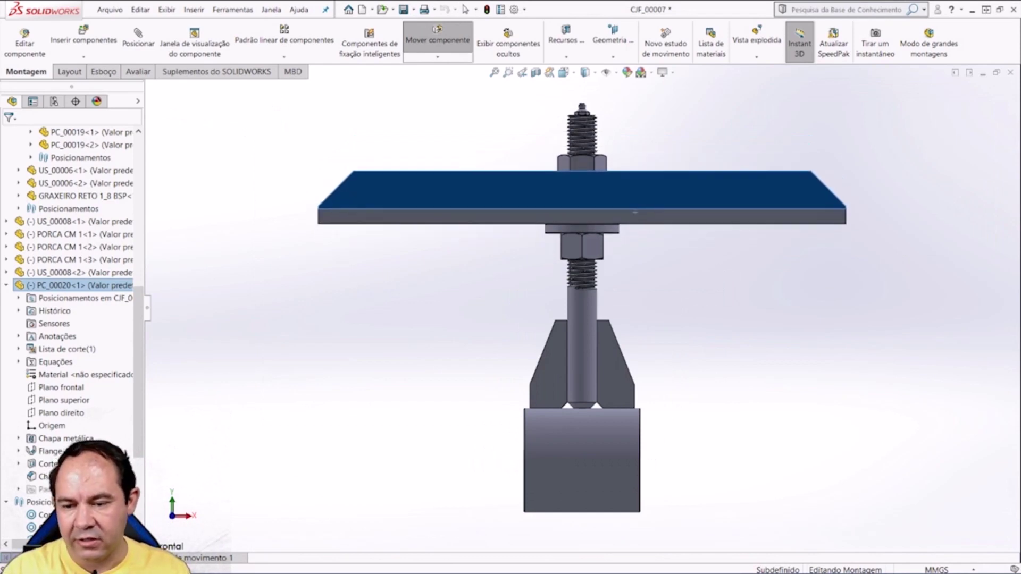
{"action": "left_click_drag", "start_coordinate": [691, 201], "coordinate": [692, 166]}
{"action": "left_click_drag", "start_coordinate": [634, 212], "coordinate": [634, 240]}
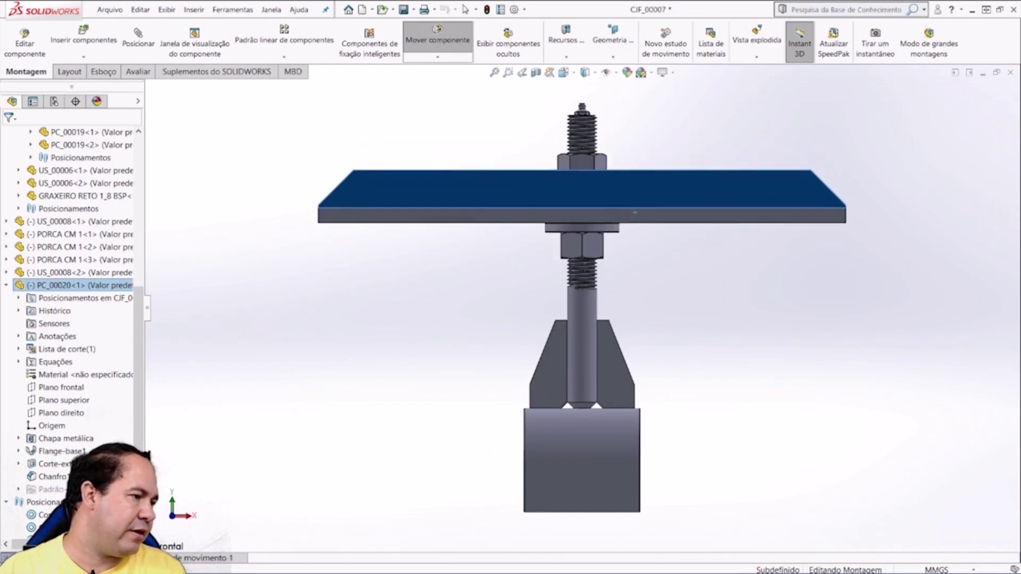
{"action": "key", "text": "Escape"}
Step: Switch to the isometric view and zoom in and back out on the assembly
{"action": "middle_click_drag", "start_coordinate": [611, 223], "coordinate": [604, 210]}
{"action": "key", "text": "ctrl+7"}
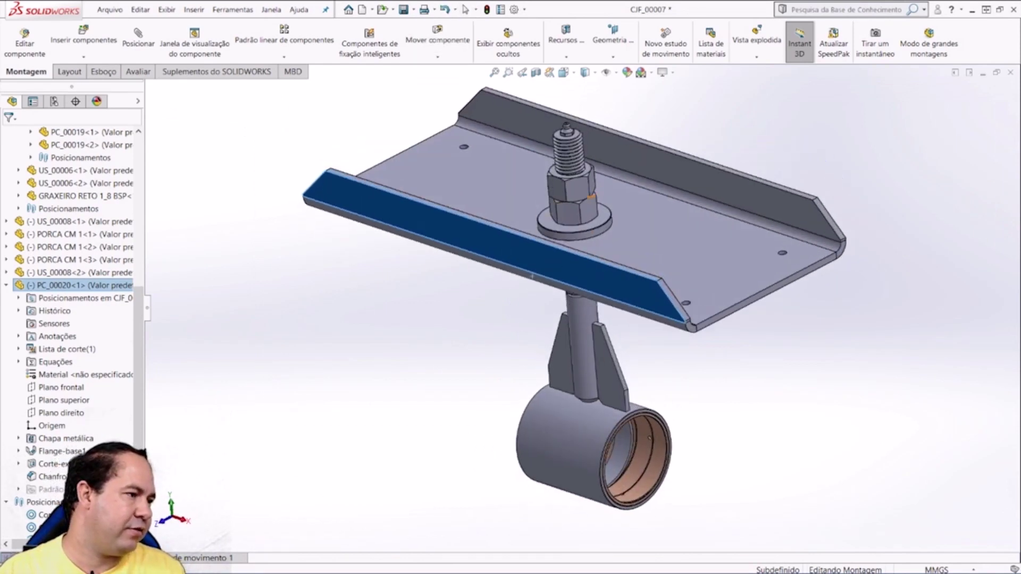
{"action": "scroll", "coordinate": [590, 391], "scroll_direction": "up", "scroll_amount": 3}
{"action": "scroll", "coordinate": [590, 390], "scroll_direction": "down", "scroll_amount": 3}
{"action": "scroll", "coordinate": [611, 420], "scroll_direction": "down", "scroll_amount": 3}
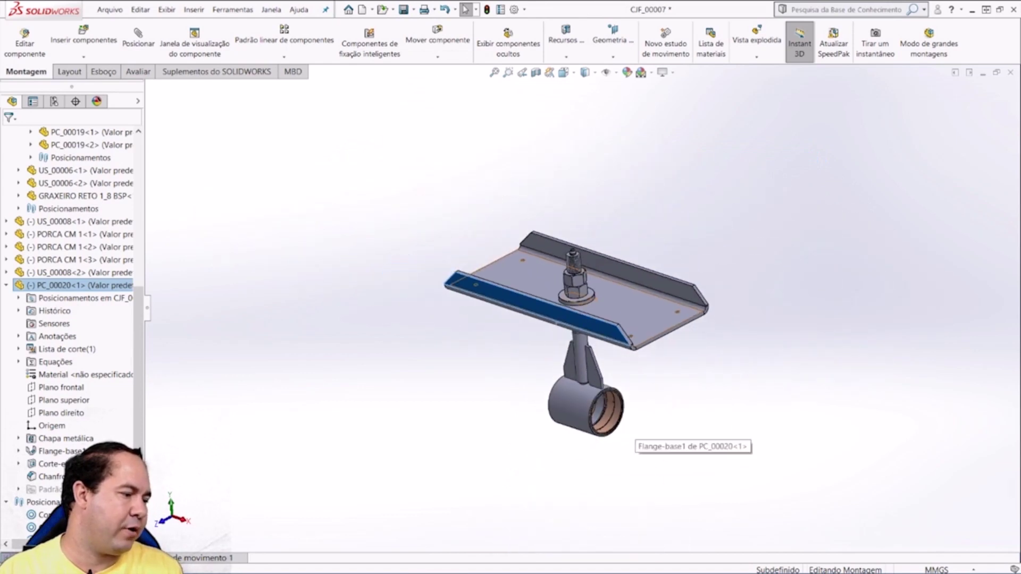
{"action": "left_click", "coordinate": [585, 394]}
Step: Collapse the FeatureManager tree to top-level components with Recolher itens
{"action": "middle_click_drag", "start_coordinate": [585, 393], "coordinate": [585, 319]}
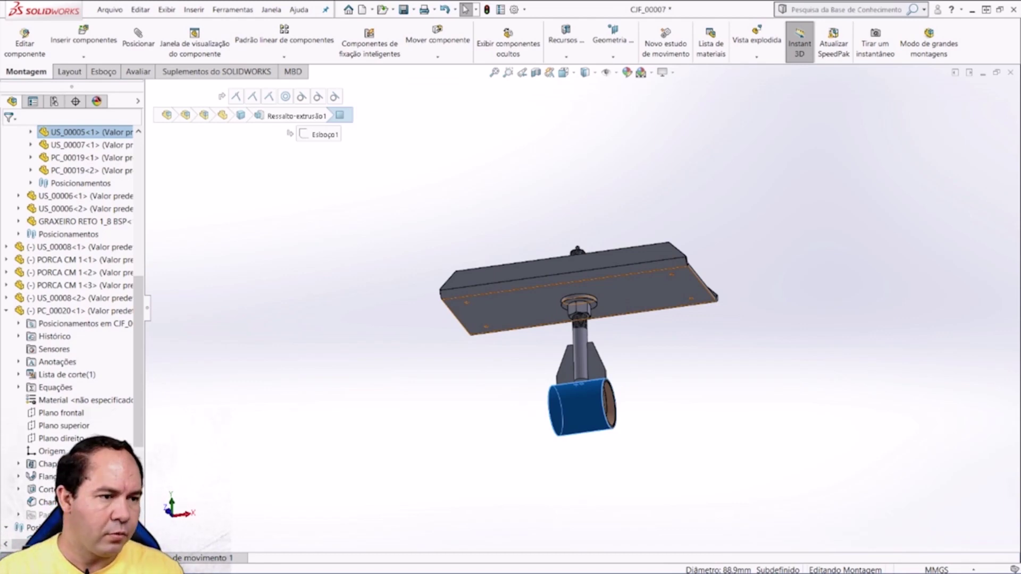
{"action": "scroll", "coordinate": [72, 293], "scroll_direction": "up", "scroll_amount": 6}
{"action": "scroll", "coordinate": [72, 293], "scroll_direction": "up", "scroll_amount": 3}
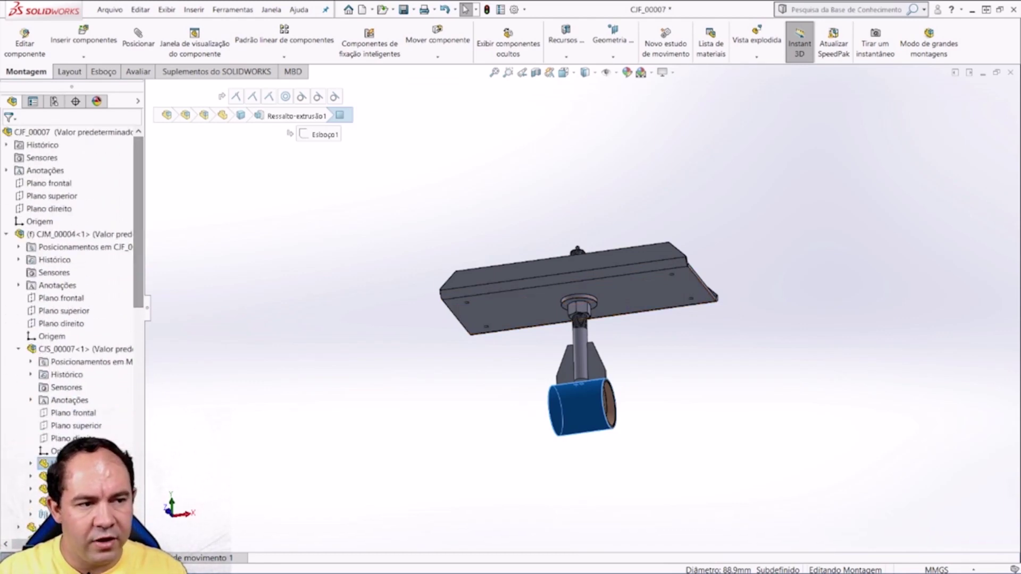
{"action": "right_click", "coordinate": [188, 175]}
{"action": "key", "text": "Escape"}
{"action": "key", "text": "Escape"}
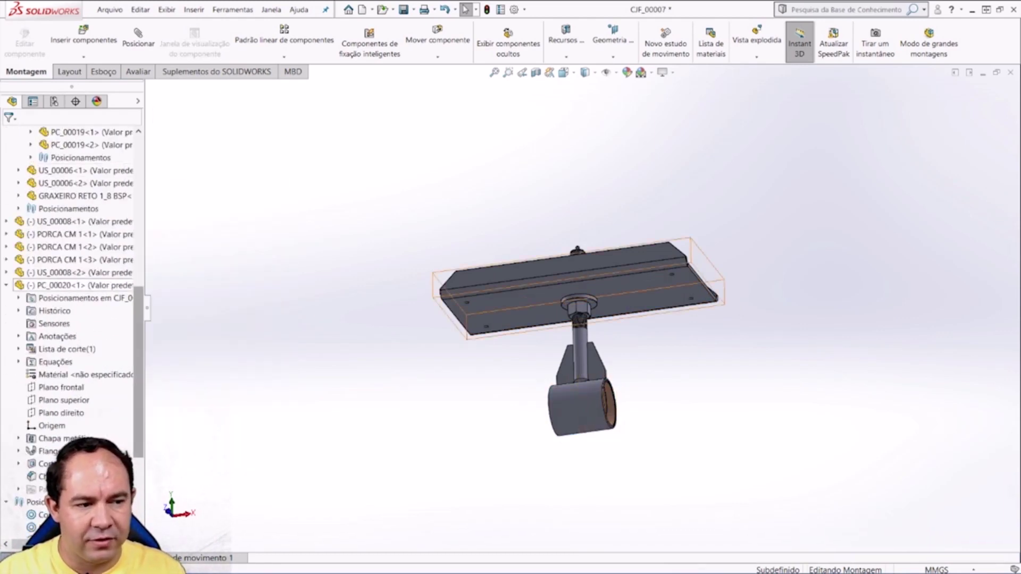
{"action": "right_click", "coordinate": [107, 179]}
{"action": "left_click", "coordinate": [149, 184]}
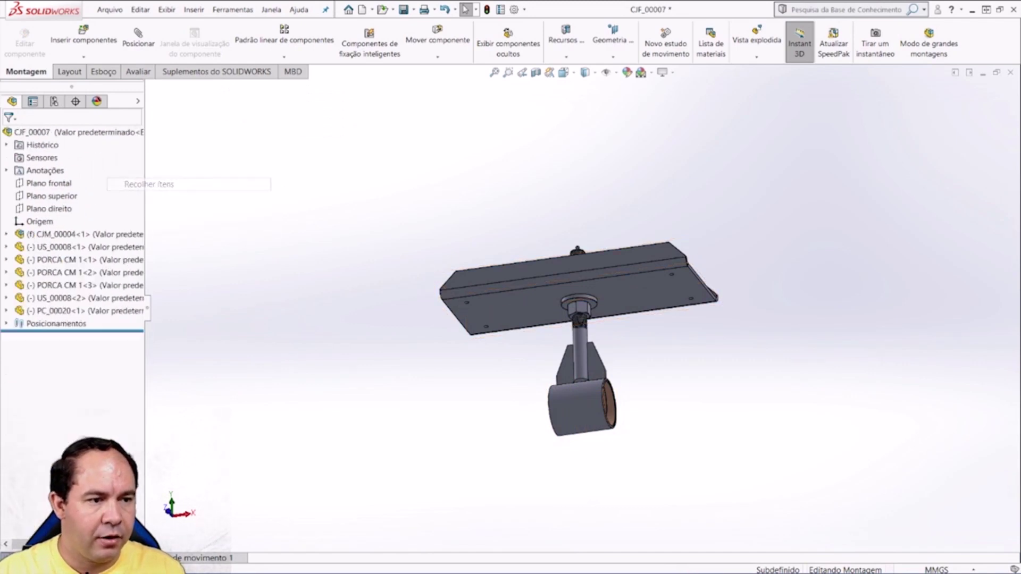
Step: Turn the view to face the clamp from the Front
{"action": "key", "text": "ctrl+1"}
{"action": "key", "text": "space"}
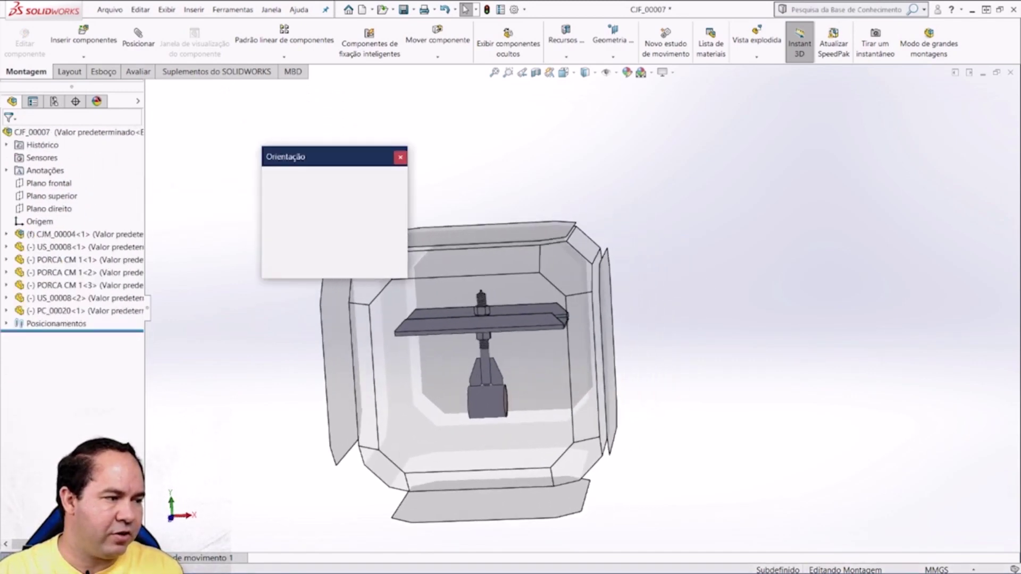
{"action": "left_click", "coordinate": [875, 176]}
Step: Drag channel plate PC_00020 up and down along the bolt
{"action": "left_click", "coordinate": [582, 176]}
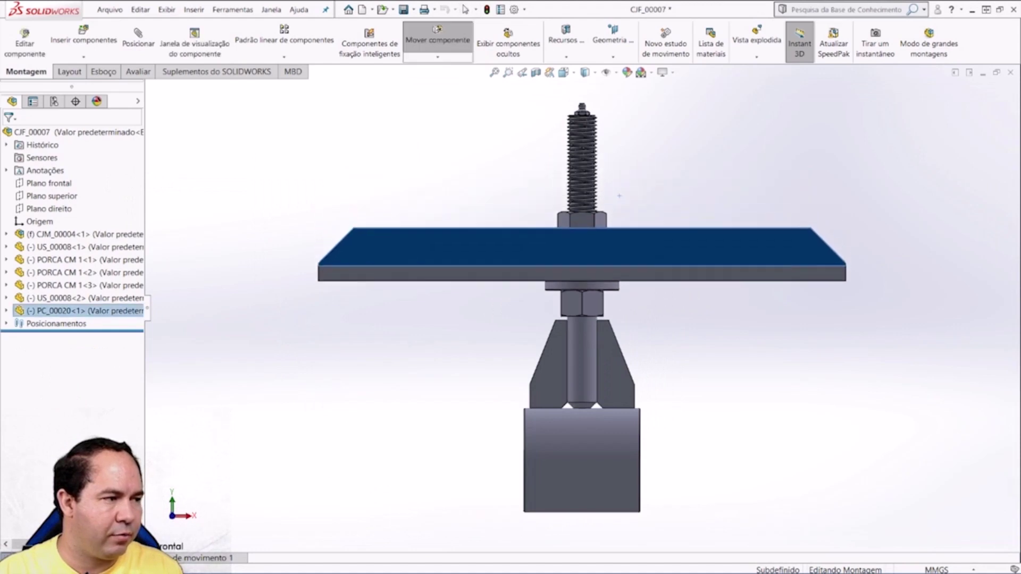
{"action": "mouse_move", "coordinate": [582, 175]}
{"action": "left_mouse_down"}
{"action": "mouse_move", "coordinate": [582, 218]}
{"action": "mouse_move", "coordinate": [581, 182]}
{"action": "mouse_move", "coordinate": [619, 194]}
{"action": "mouse_move", "coordinate": [619, 223]}
{"action": "left_mouse_up"}
{"action": "key", "text": "Escape"}
{"action": "middle_click_drag", "start_coordinate": [619, 224], "coordinate": [771, 284]}
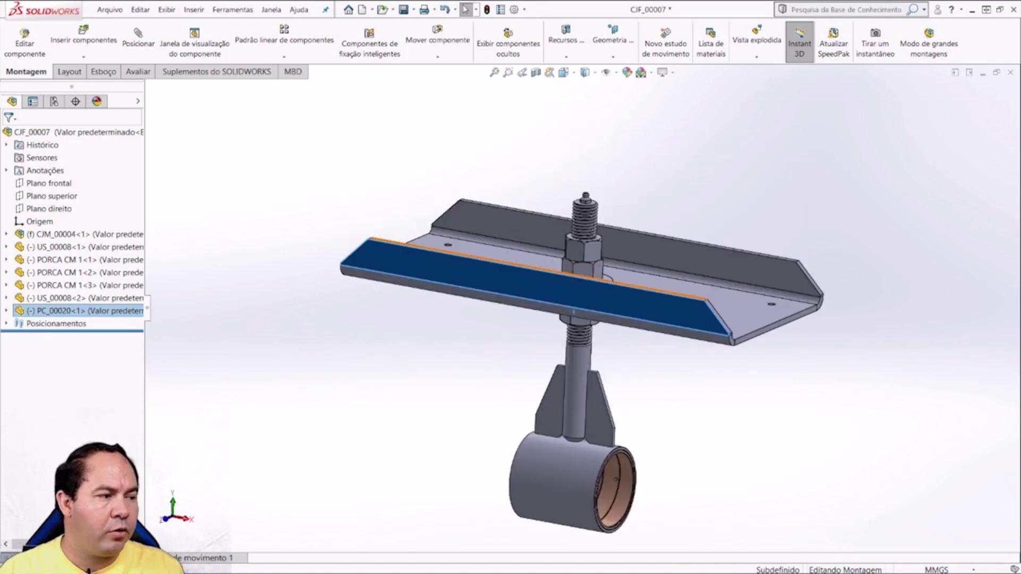
{"action": "middle_click_drag", "start_coordinate": [595, 271], "coordinate": [532, 266]}
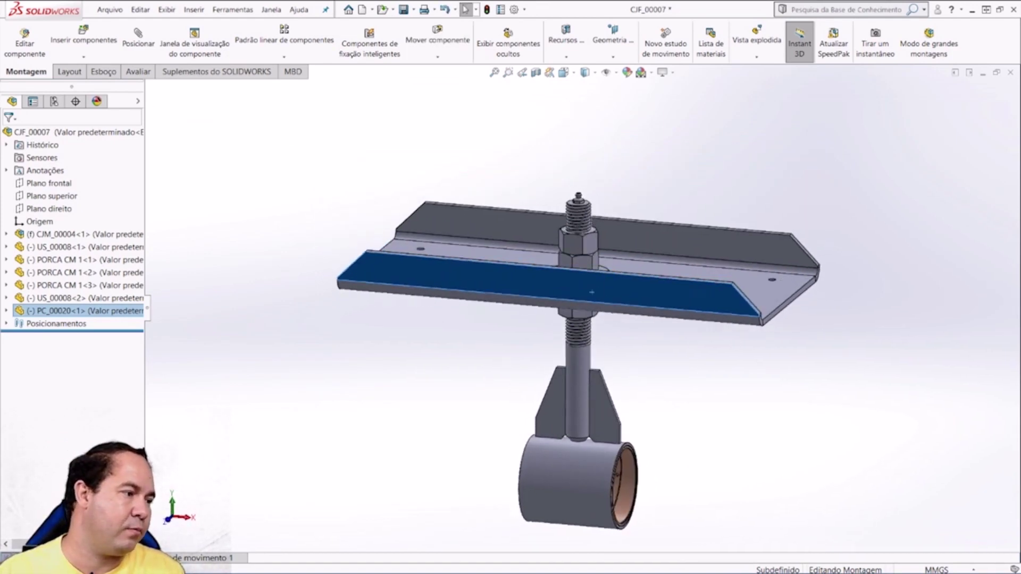
Step: Orbit a close-up of the plate and nut, then return to the front view
{"action": "left_click", "coordinate": [437, 43]}
{"action": "scroll", "coordinate": [616, 246], "scroll_direction": "down", "scroll_amount": 5}
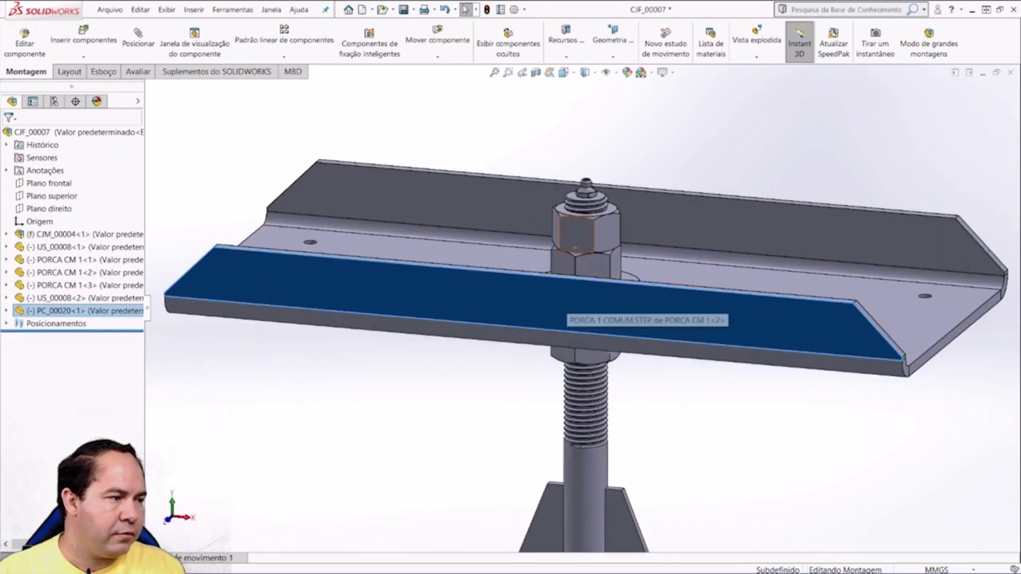
{"action": "middle_click_drag", "start_coordinate": [585, 255], "coordinate": [615, 246]}
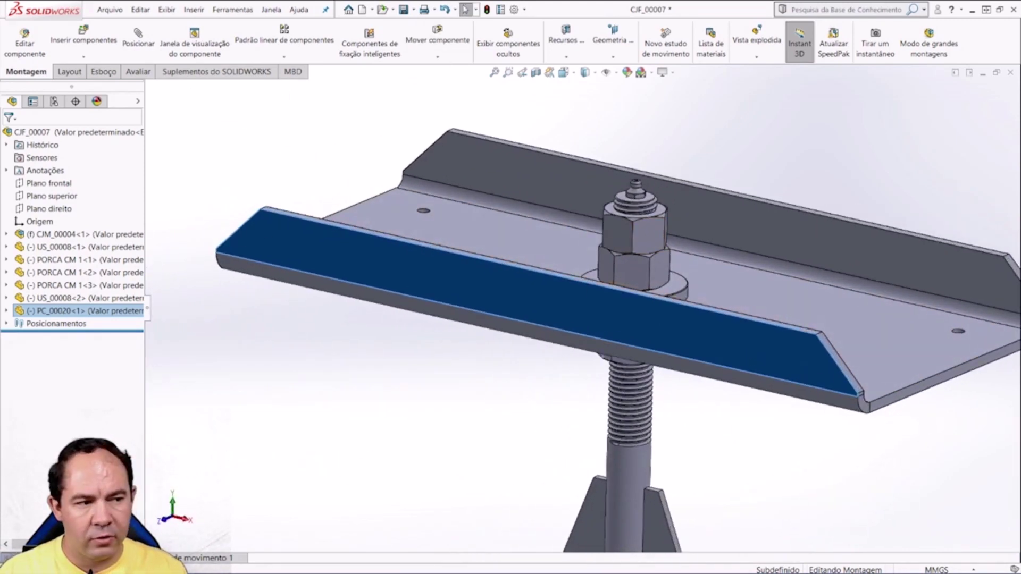
{"action": "scroll", "coordinate": [632, 328], "scroll_direction": "up", "scroll_amount": 3}
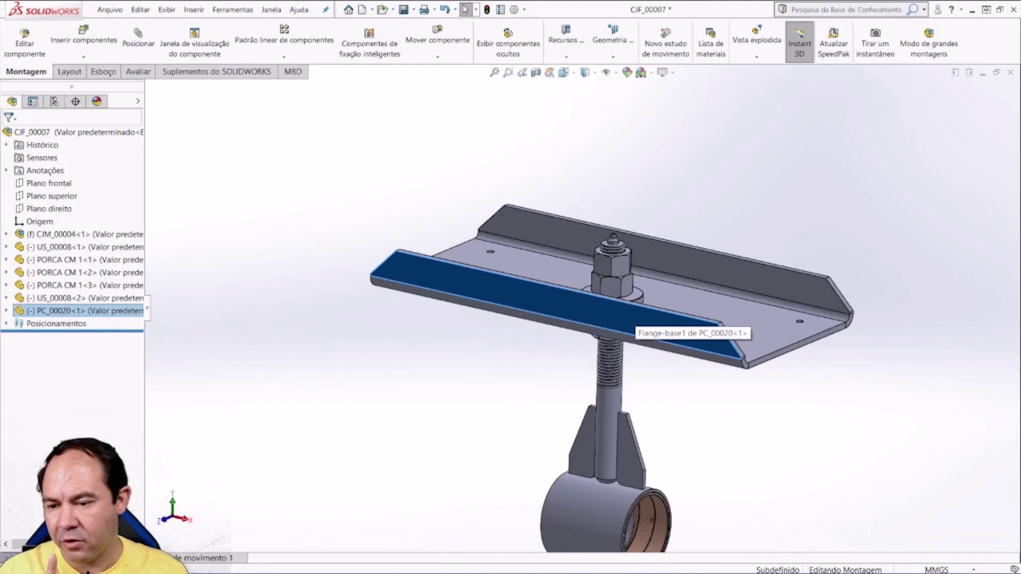
{"action": "scroll", "coordinate": [631, 329], "scroll_direction": "up", "scroll_amount": 3}
{"action": "key", "text": "space"}
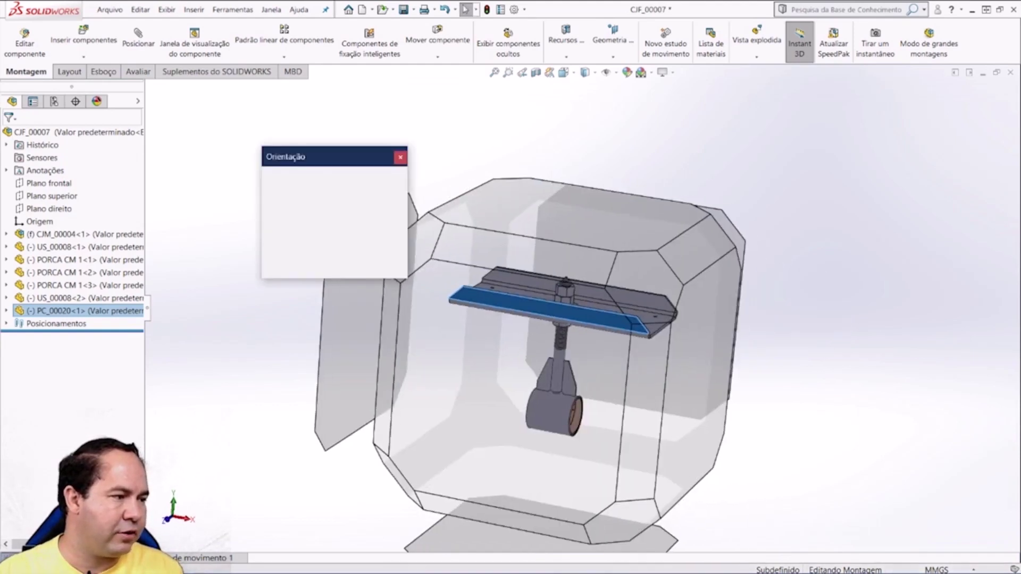
{"action": "left_click", "coordinate": [426, 340]}
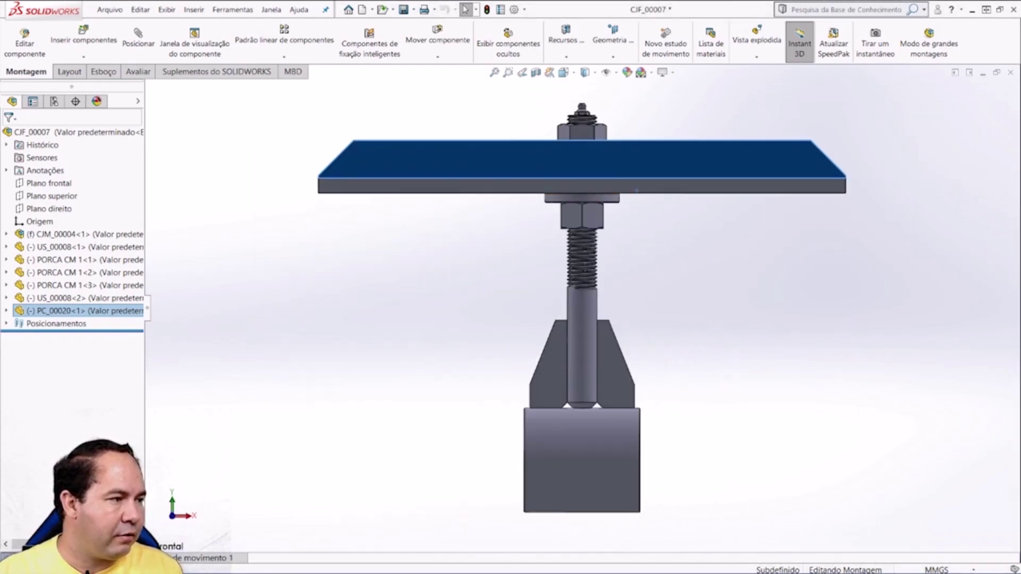
Step: Slide the plate down the bolt and back, then frame a close-up of plate and bolt
{"action": "mouse_move", "coordinate": [636, 190]}
{"action": "left_mouse_down"}
{"action": "mouse_move", "coordinate": [653, 159]}
{"action": "mouse_move", "coordinate": [622, 221]}
{"action": "left_mouse_up"}
{"action": "key", "text": "Escape"}
{"action": "key", "text": "f"}
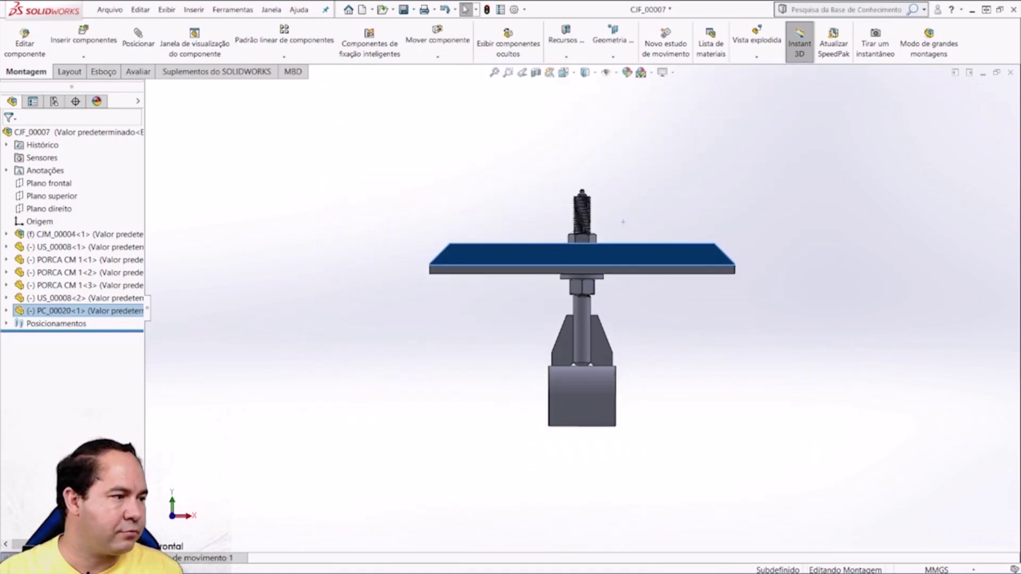
{"action": "scroll", "coordinate": [622, 221], "scroll_direction": "up", "scroll_amount": 5}
{"action": "left_click_drag", "start_coordinate": [580, 532], "coordinate": [580, 364]}
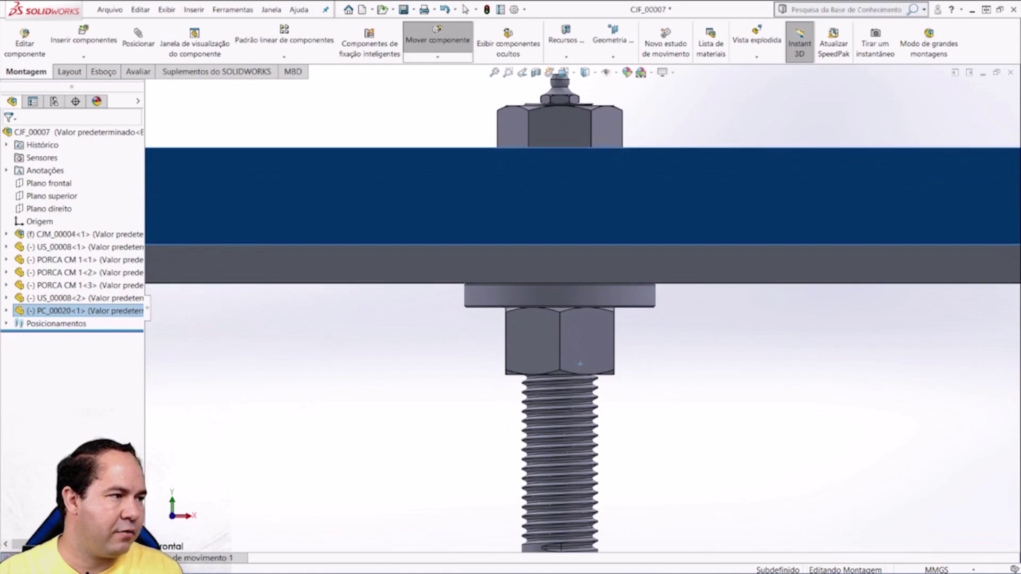
{"action": "scroll", "coordinate": [580, 363], "scroll_direction": "down", "scroll_amount": 3}
{"action": "scroll", "coordinate": [580, 363], "scroll_direction": "down", "scroll_amount": 3}
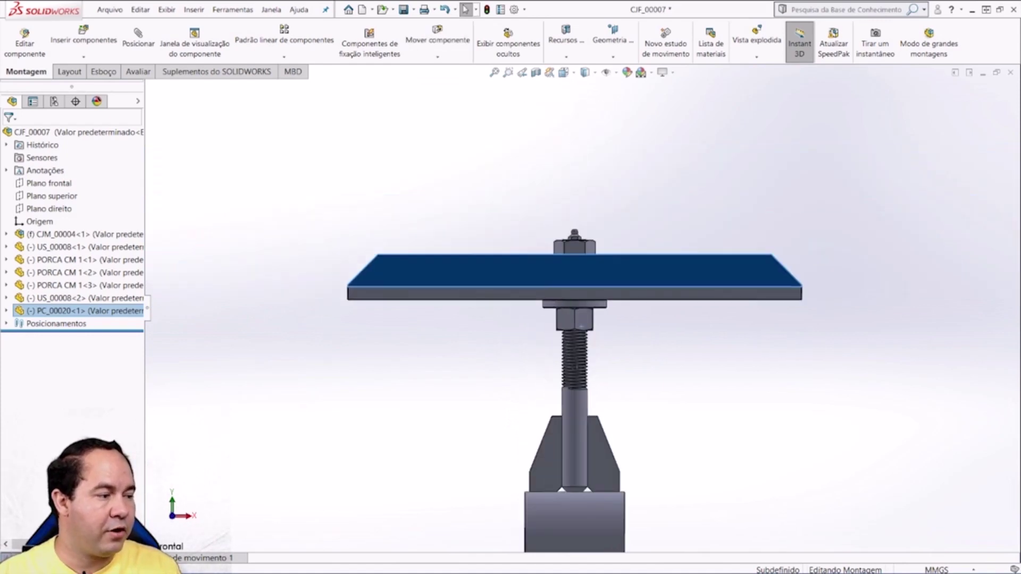
Step: Slide the plate further down, orbit to an oblique close-up, and pick the upper nut's top face
{"action": "key", "text": "Escape"}
{"action": "left_click_drag", "start_coordinate": [574, 319], "coordinate": [574, 339]}
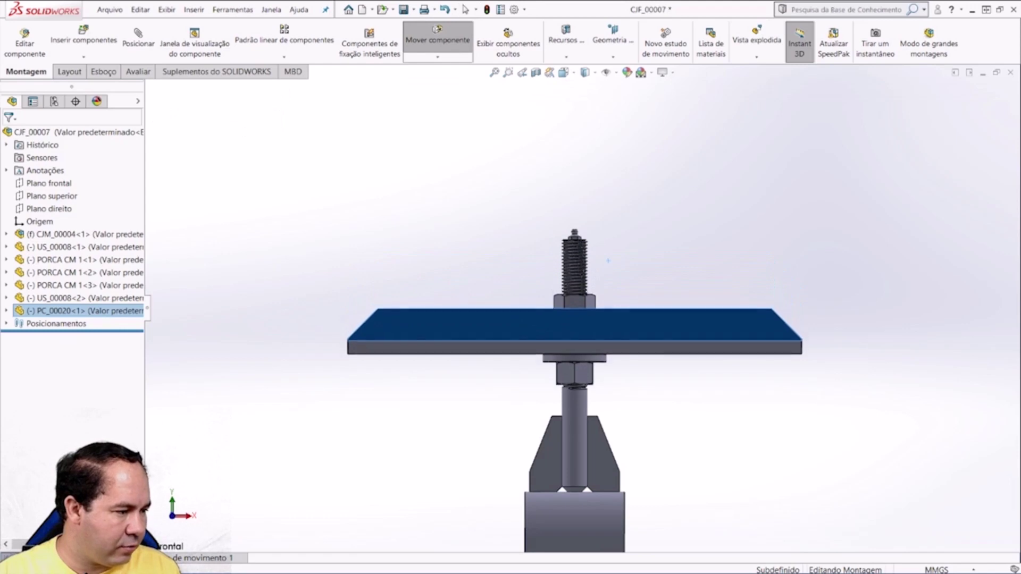
{"action": "key", "text": "Escape"}
{"action": "middle_click_drag", "start_coordinate": [608, 261], "coordinate": [585, 297]}
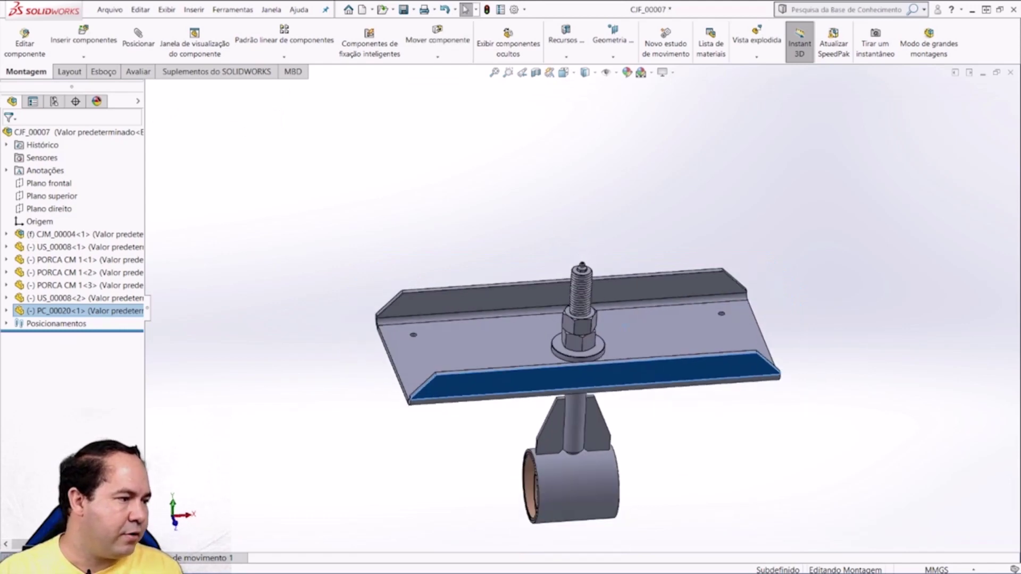
{"action": "scroll", "coordinate": [532, 298], "scroll_direction": "up", "scroll_amount": 5}
{"action": "left_click", "coordinate": [534, 296]}
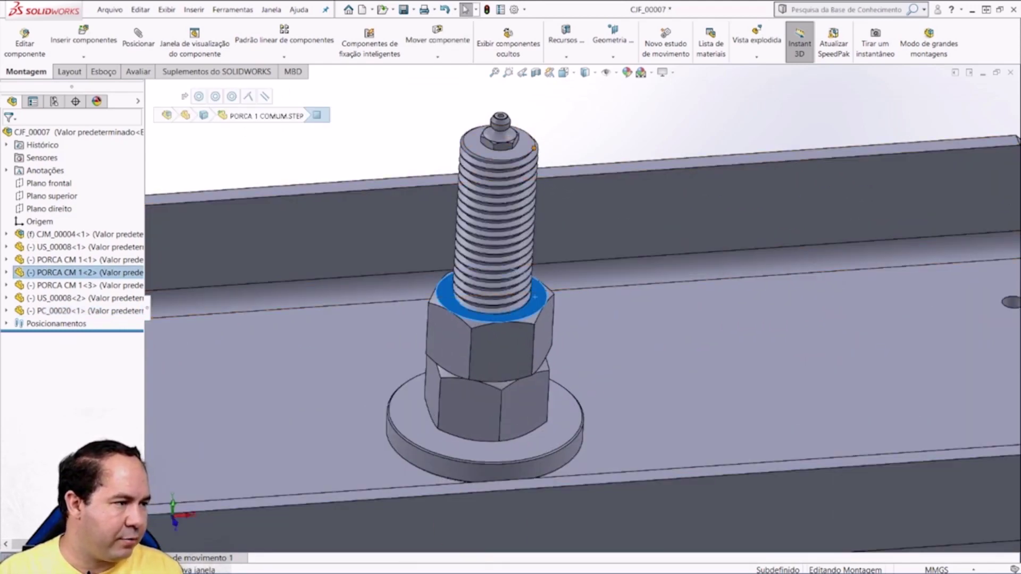
Step: Measure the upper nut face to bolt-top face distance with Medida: 57.04 mm
{"action": "left_click", "coordinate": [523, 142], "text": "ctrl"}
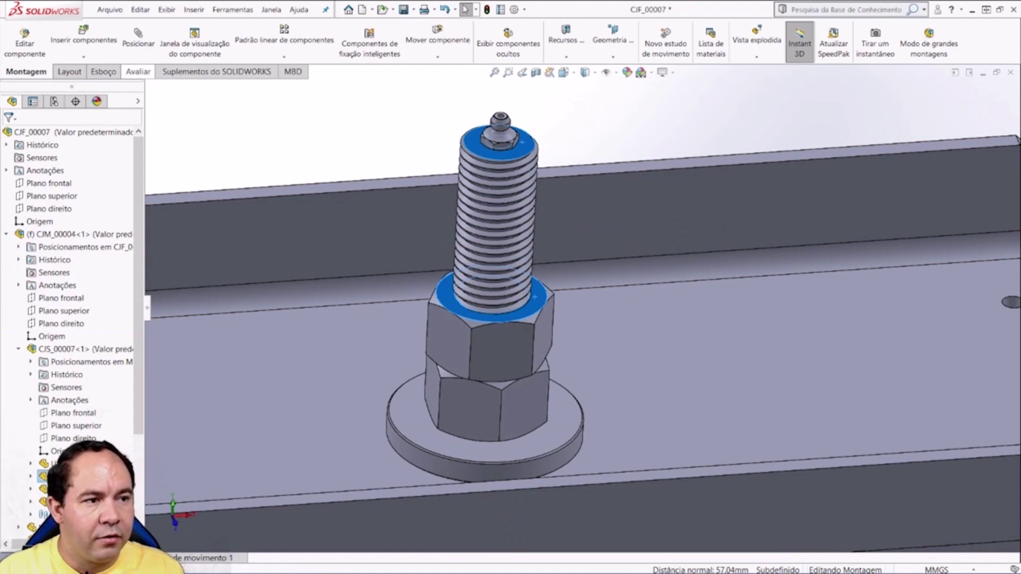
{"action": "left_click", "coordinate": [138, 71]}
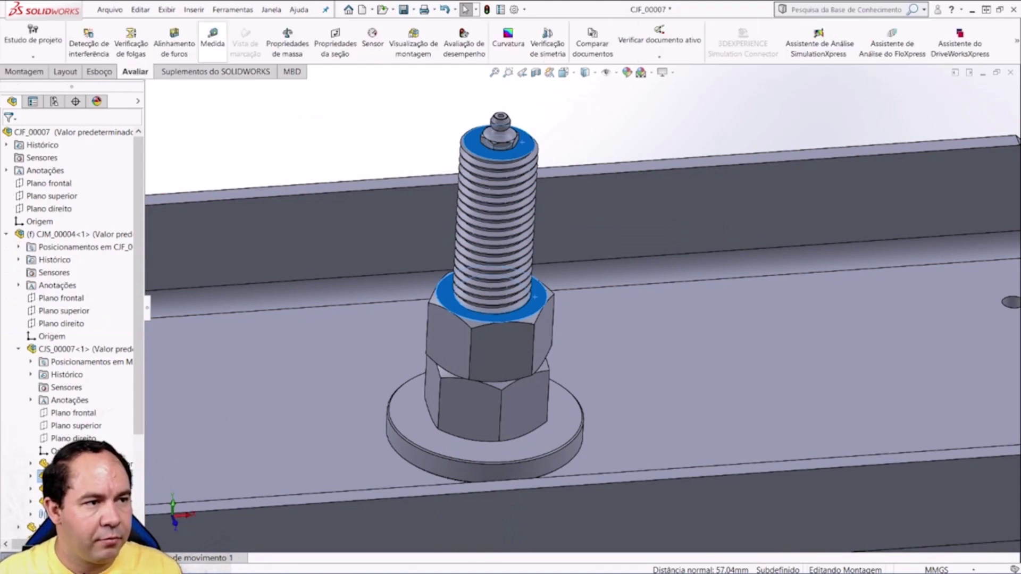
{"action": "left_click", "coordinate": [212, 40]}
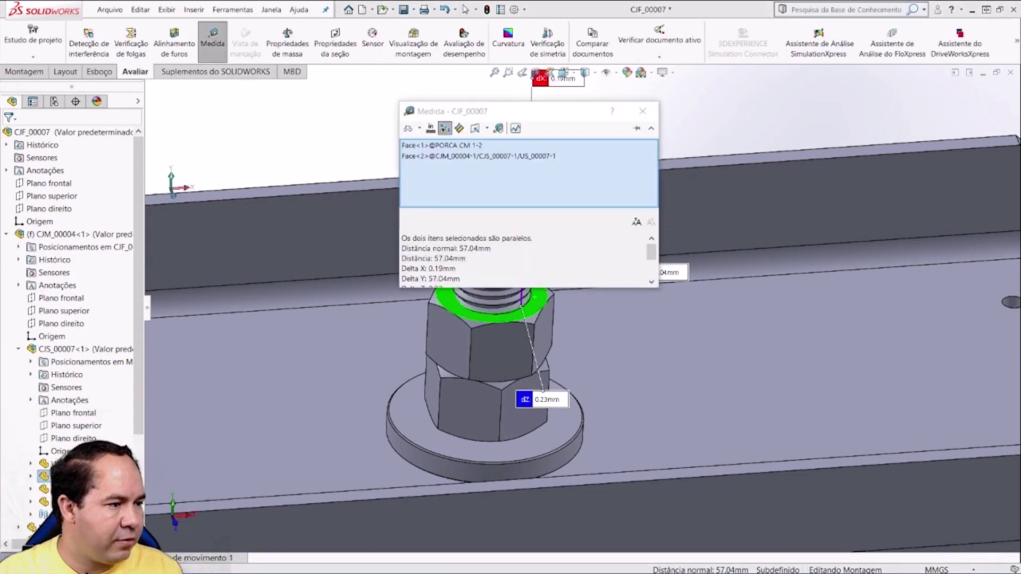
{"action": "left_click", "coordinate": [643, 111]}
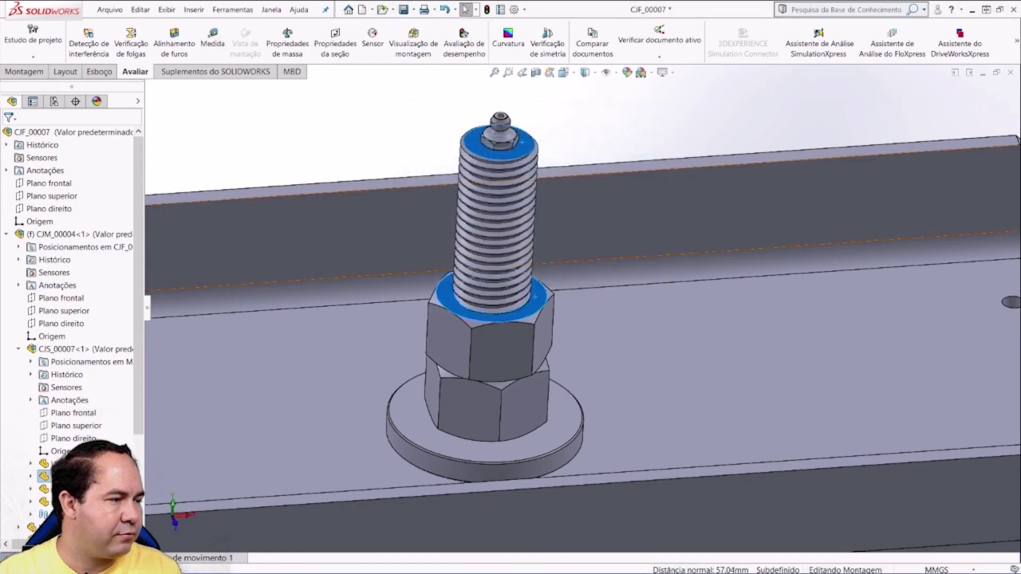
{"action": "scroll", "coordinate": [585, 239], "scroll_direction": "up", "scroll_amount": 5}
{"action": "middle_click_drag", "start_coordinate": [585, 239], "coordinate": [531, 276]}
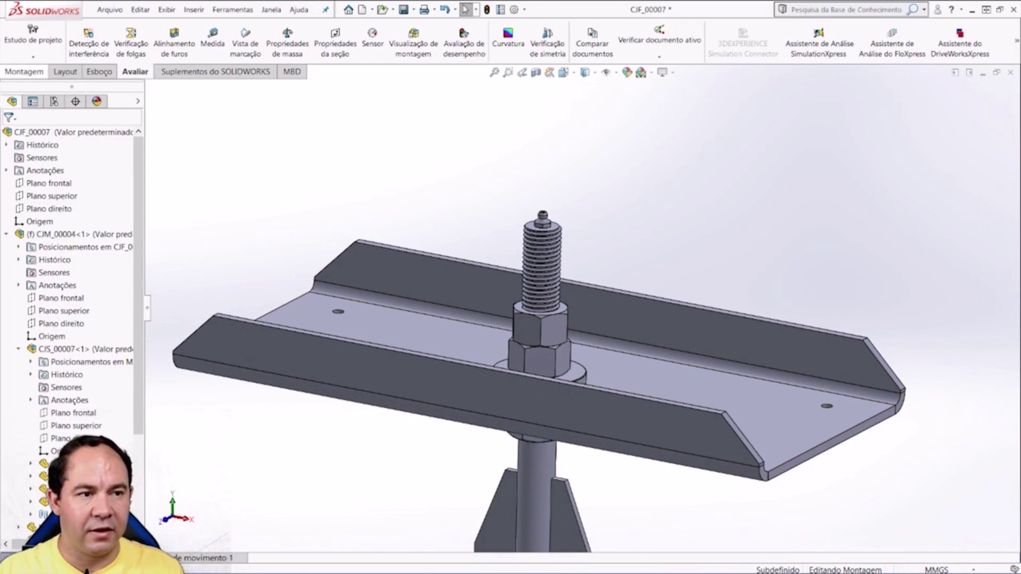
{"action": "left_click", "coordinate": [24, 71]}
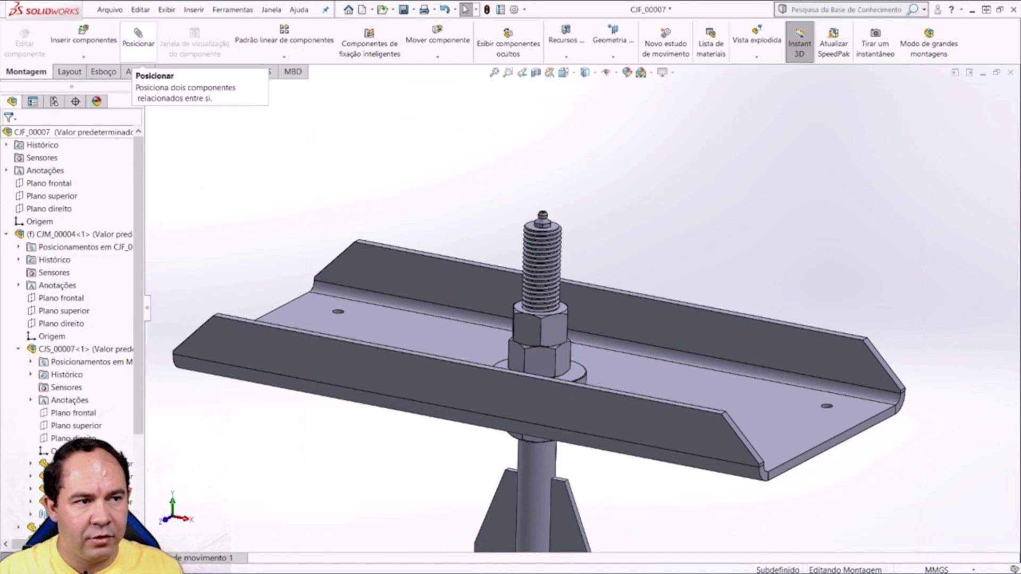
Step: Start a new mate and choose the advanced Distância limit mate type
{"action": "left_click", "coordinate": [138, 42]}
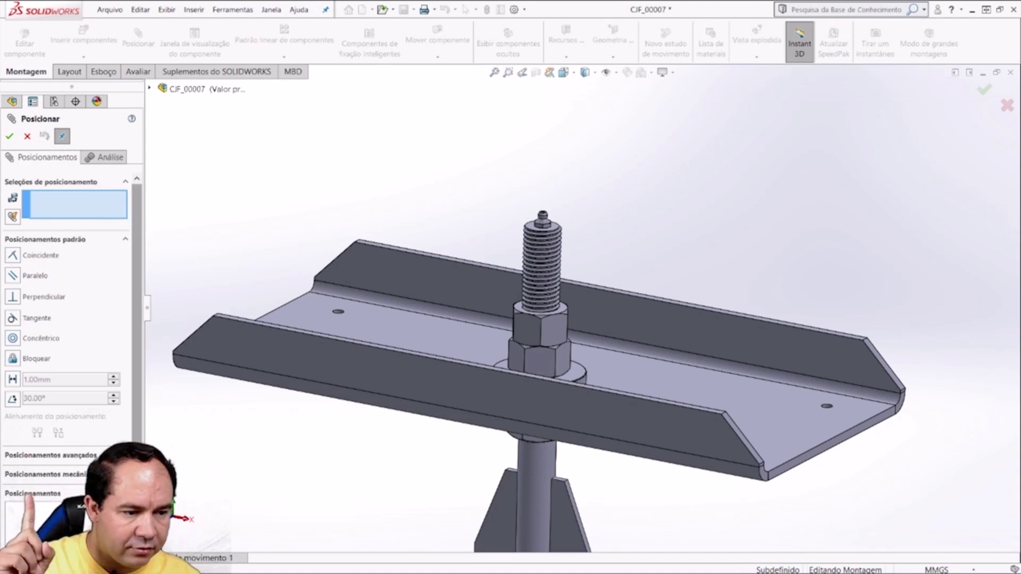
{"action": "scroll", "coordinate": [69, 308], "scroll_direction": "down", "scroll_amount": 2}
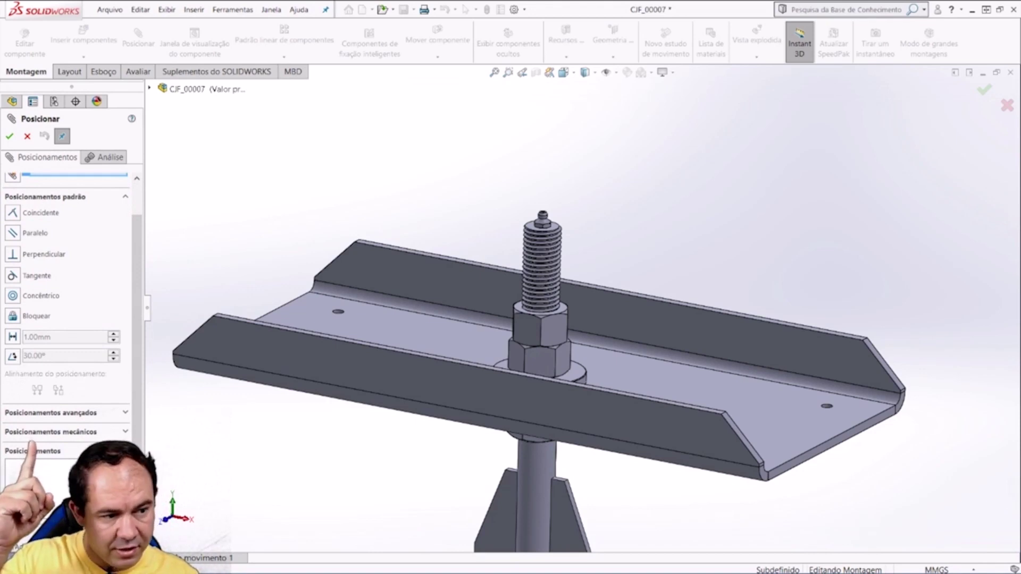
{"action": "left_click", "coordinate": [50, 413]}
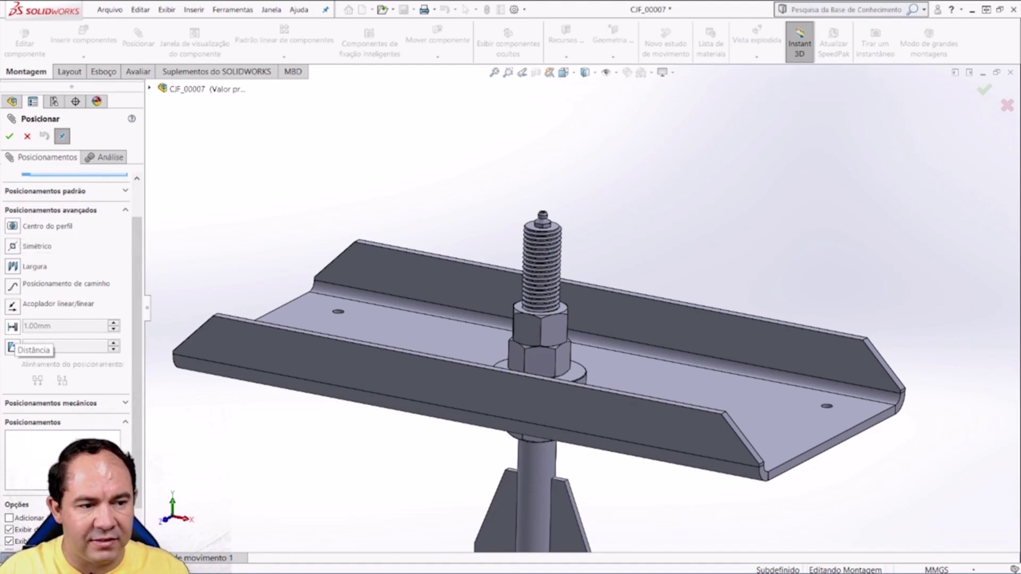
{"action": "left_click", "coordinate": [12, 326]}
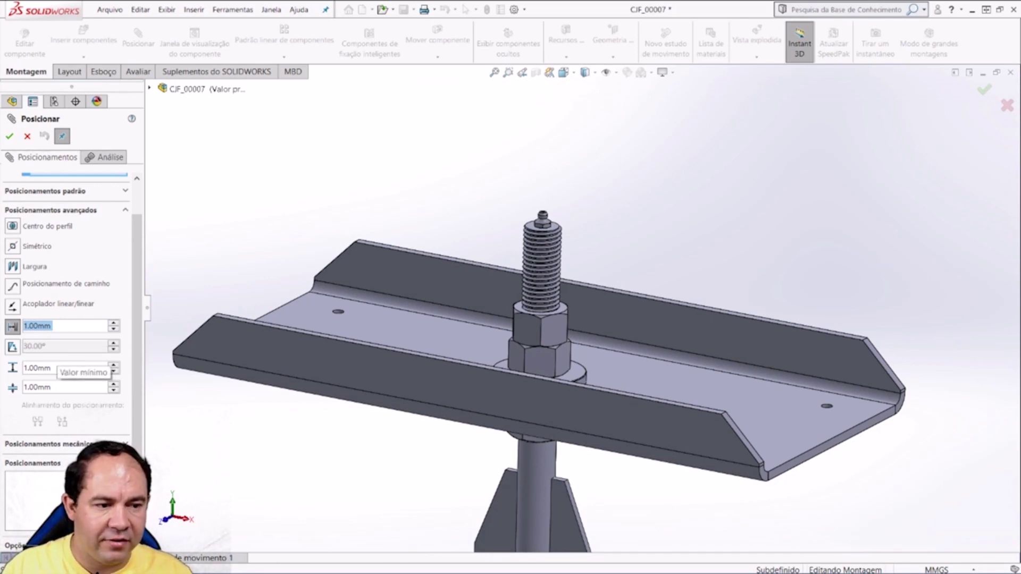
Step: Set the limit distance maximum to 57 mm and minimum to 0.001 mm
{"action": "left_click", "coordinate": [51, 368]}
{"action": "key", "text": "shift+Left"}
{"action": "key", "text": "shift+Left"}
{"action": "key", "text": "shift+Left"}
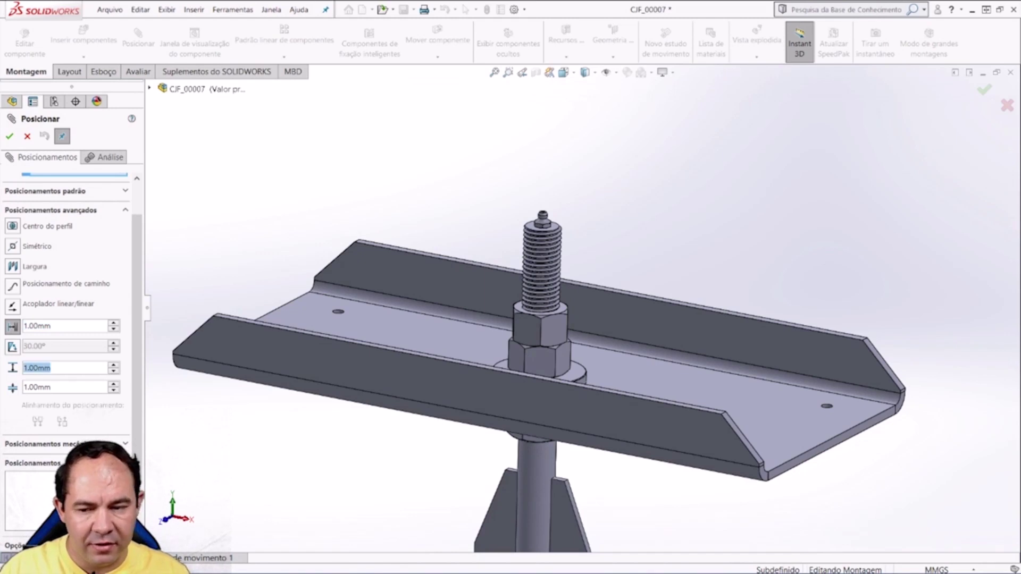
{"action": "type", "text": "57"}
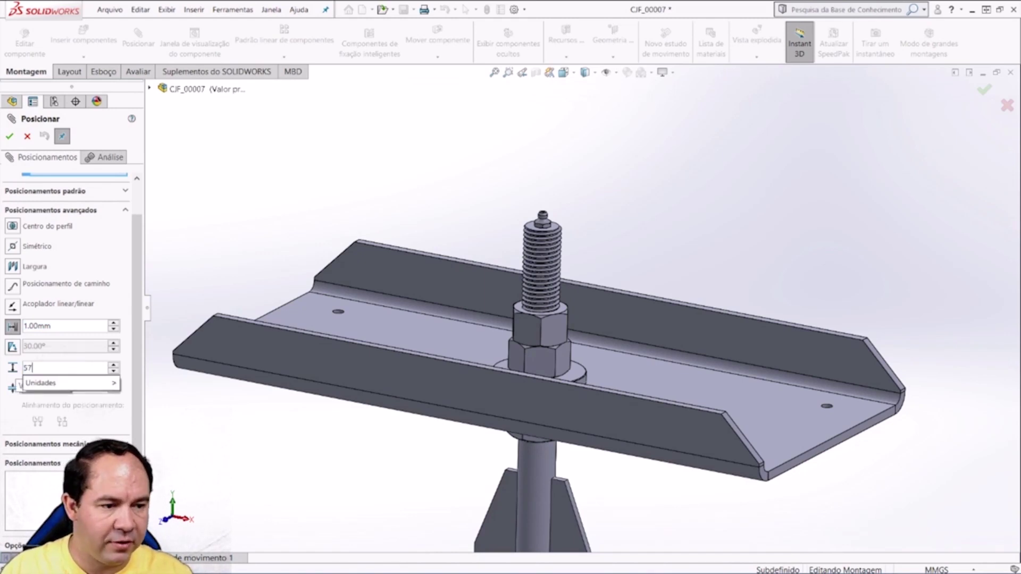
{"action": "key", "text": "Return"}
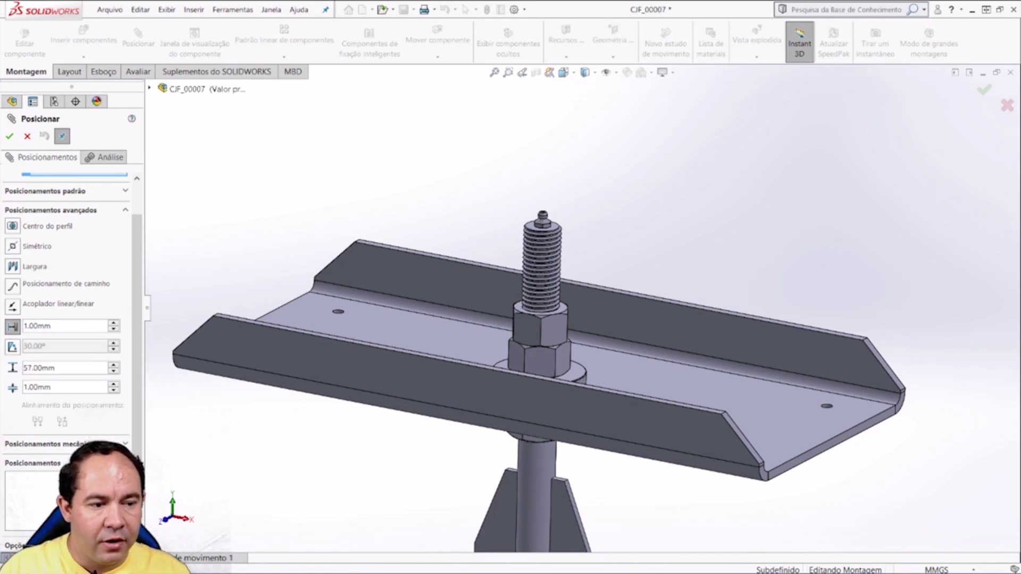
{"action": "key", "text": "Tab"}
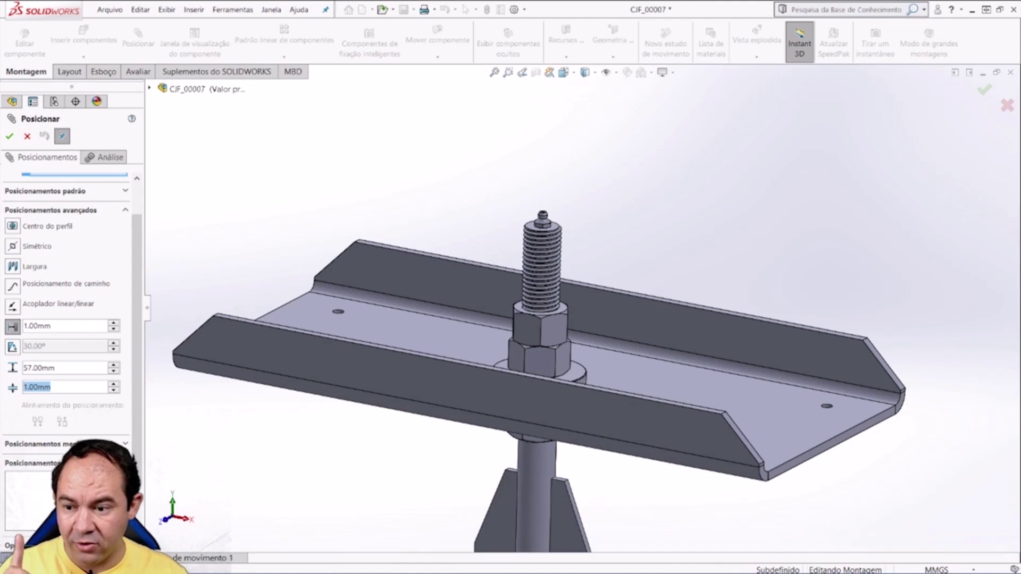
{"action": "type", "text": "0."}
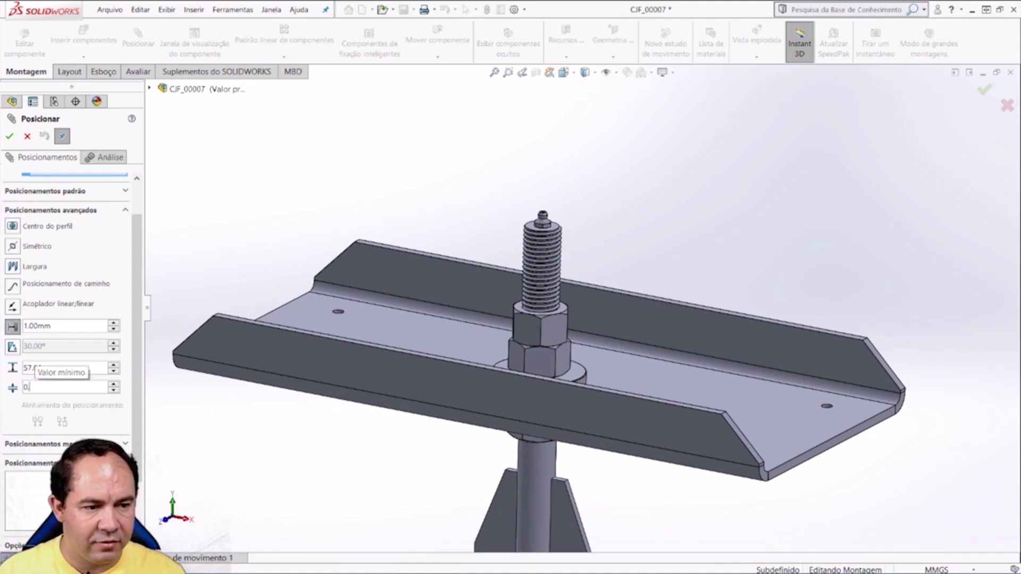
{"action": "type", "text": "001"}
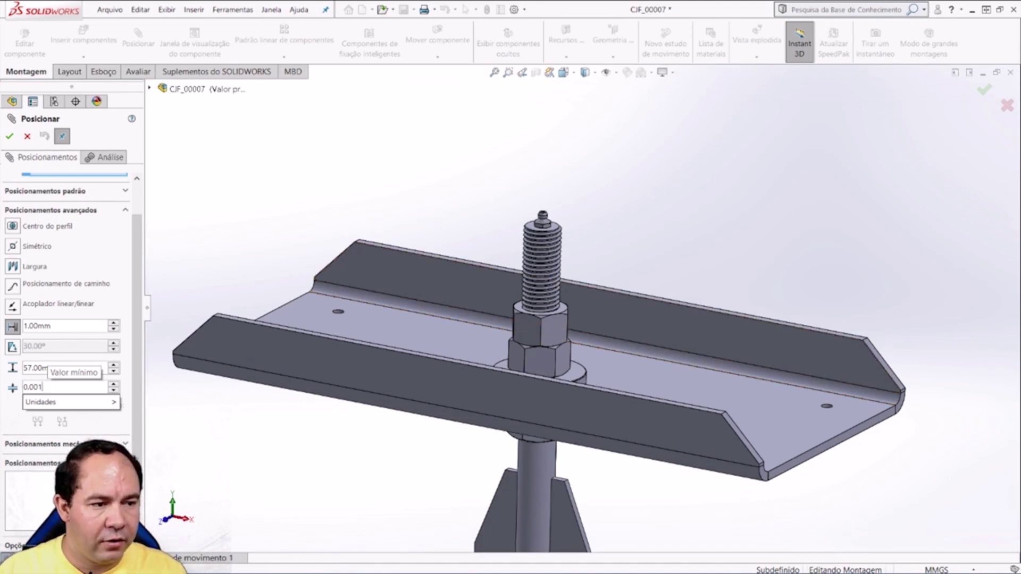
{"action": "key", "text": "Return"}
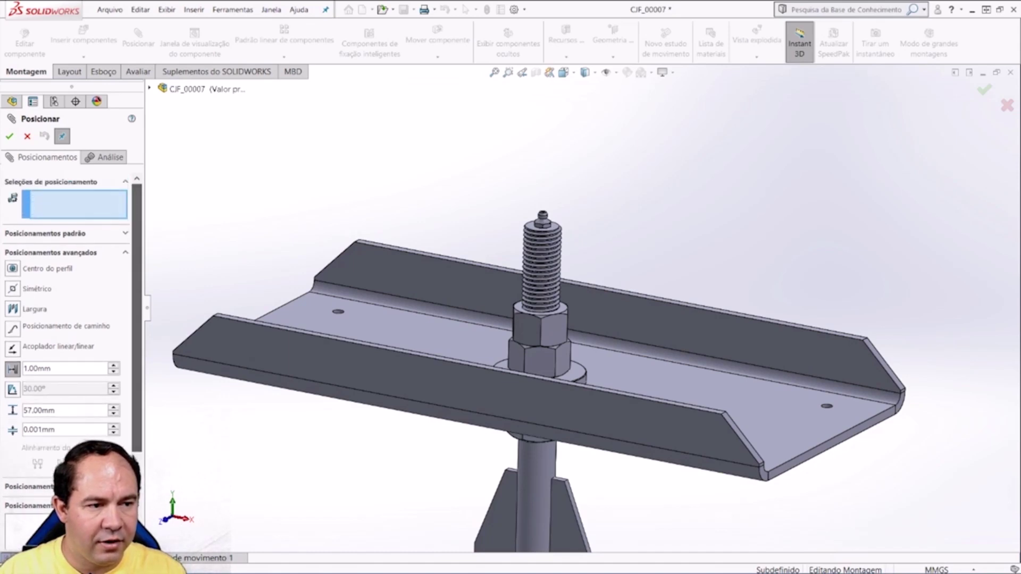
Step: Mate the washer's top face to the nut face and accept DistânciaLimite1
{"action": "scroll", "coordinate": [523, 218], "scroll_direction": "down", "scroll_amount": 3}
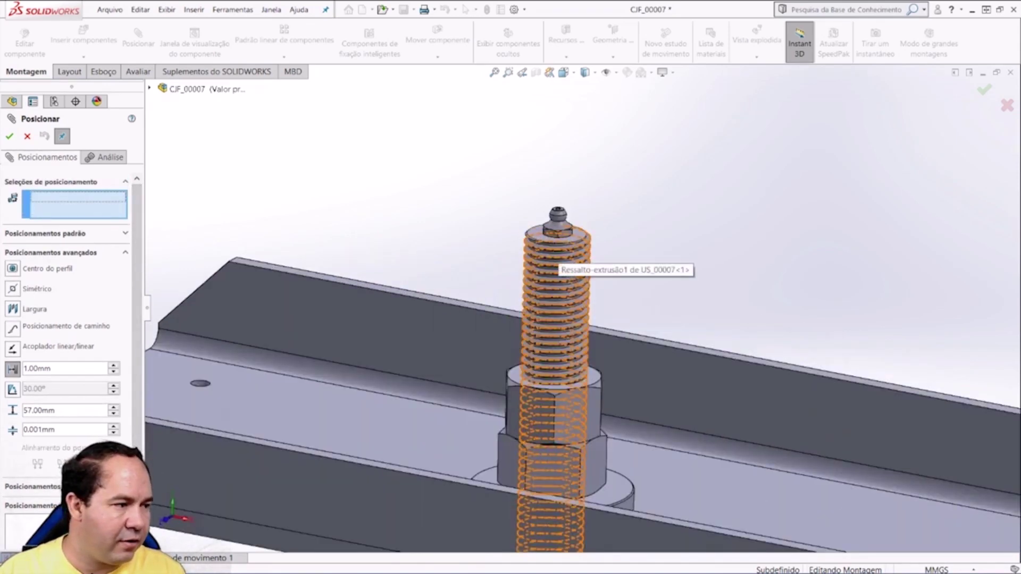
{"action": "left_click", "coordinate": [534, 234]}
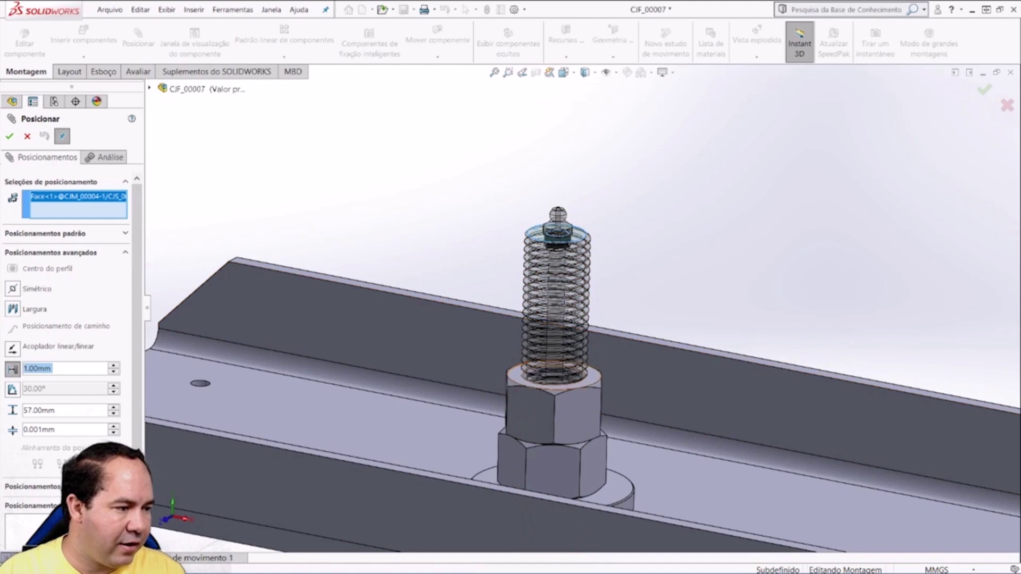
{"action": "left_click", "coordinate": [515, 373]}
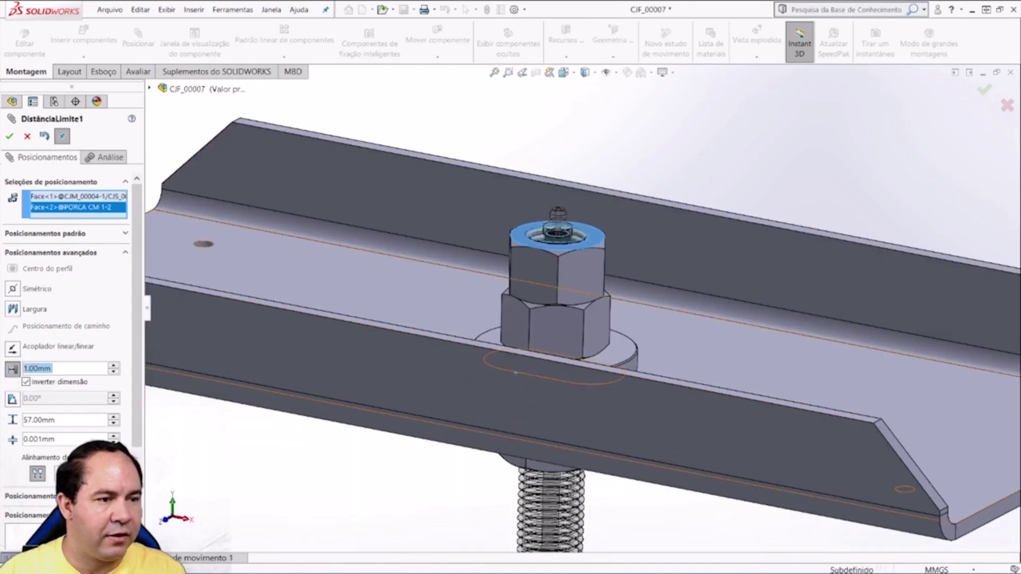
{"action": "key", "text": "Return"}
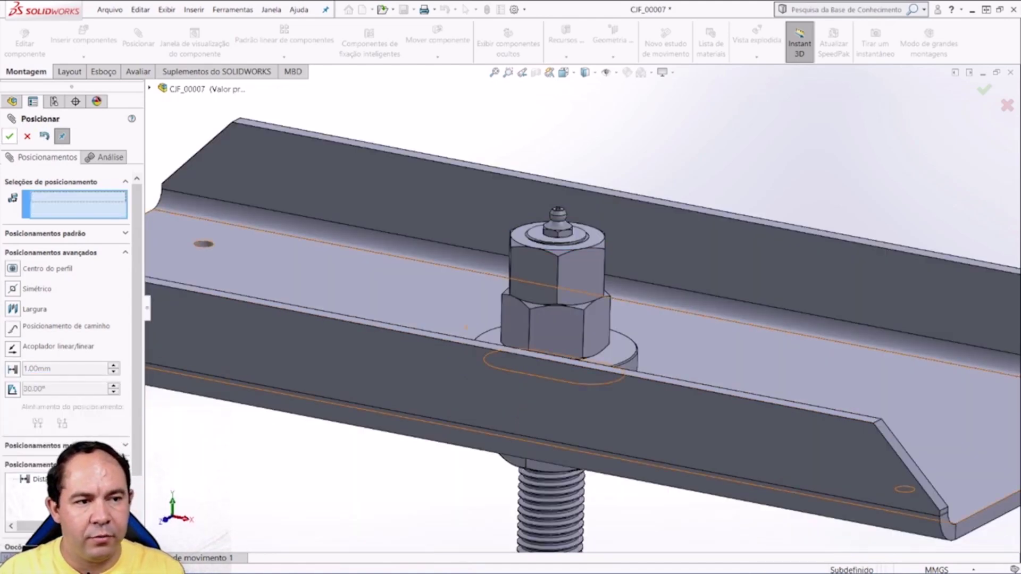
{"action": "left_click", "coordinate": [9, 136]}
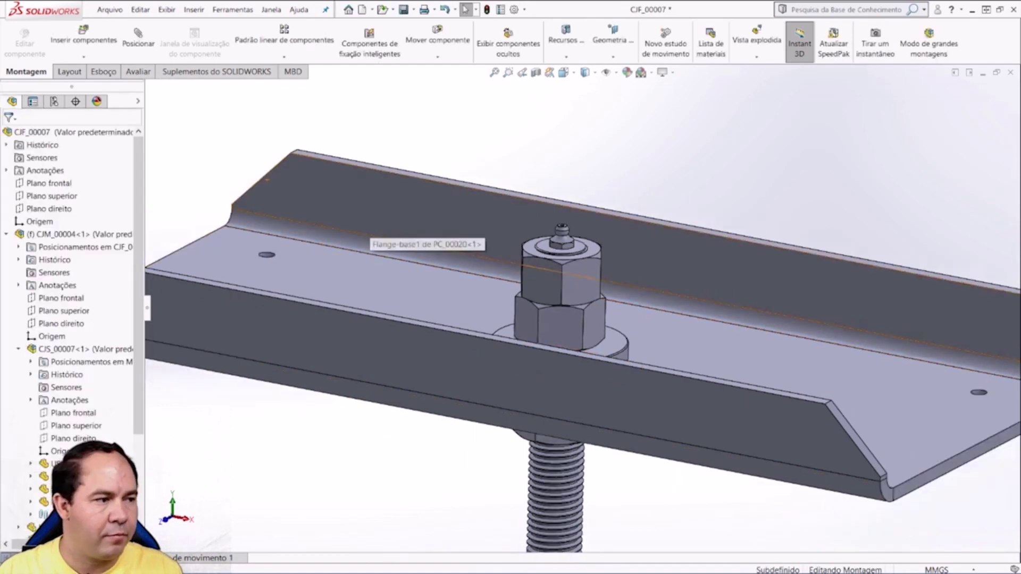
Step: Switch to the Front view and drag the channel plate down along the bolt
{"action": "key", "text": "space"}
{"action": "key", "text": "ctrl+1"}
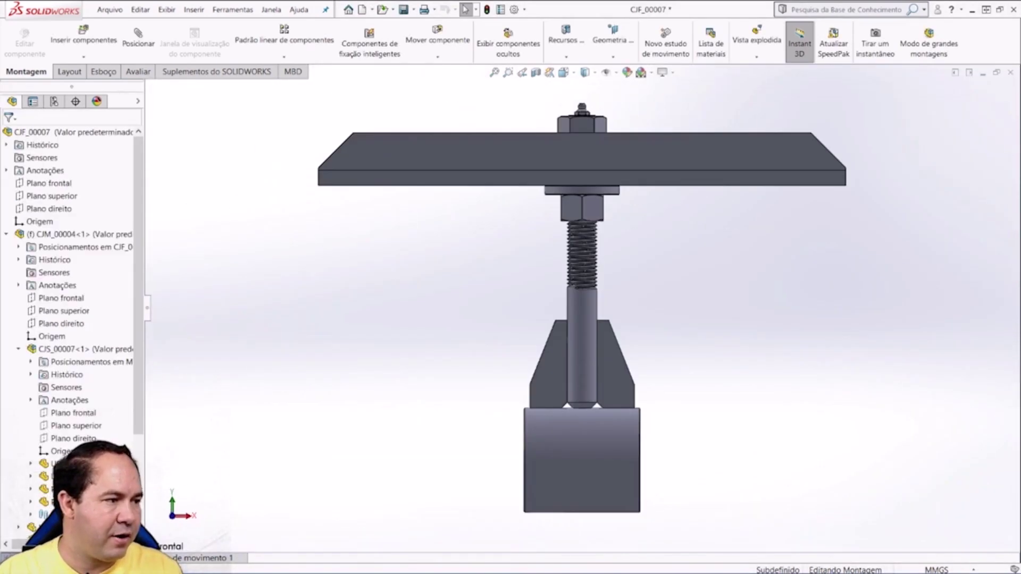
{"action": "left_click_drag", "start_coordinate": [634, 159], "coordinate": [634, 225]}
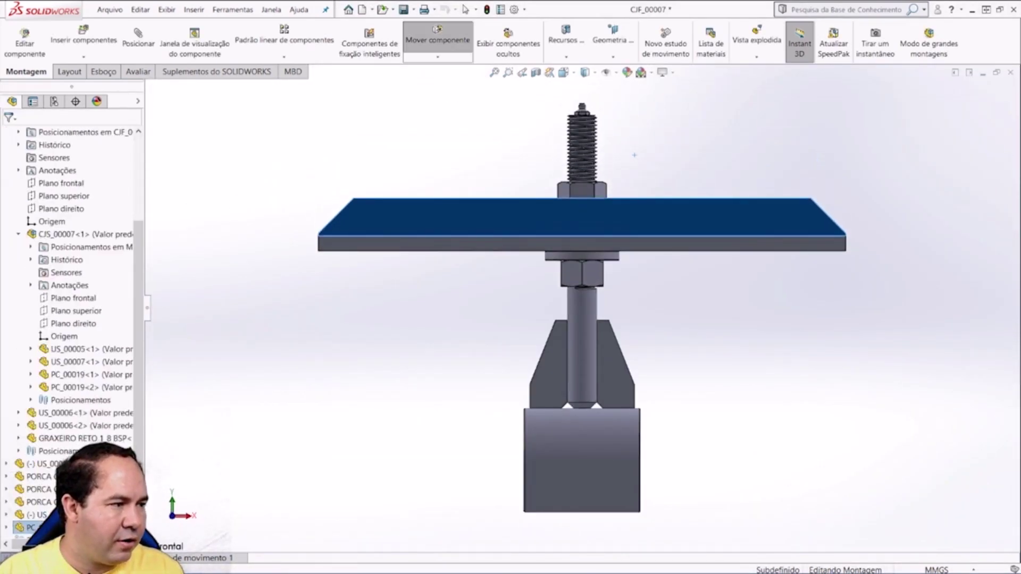
Step: Toggle the plate's move with undo/redo to compare its travel limits, leaving it lower
{"action": "key", "text": "ctrl+z"}
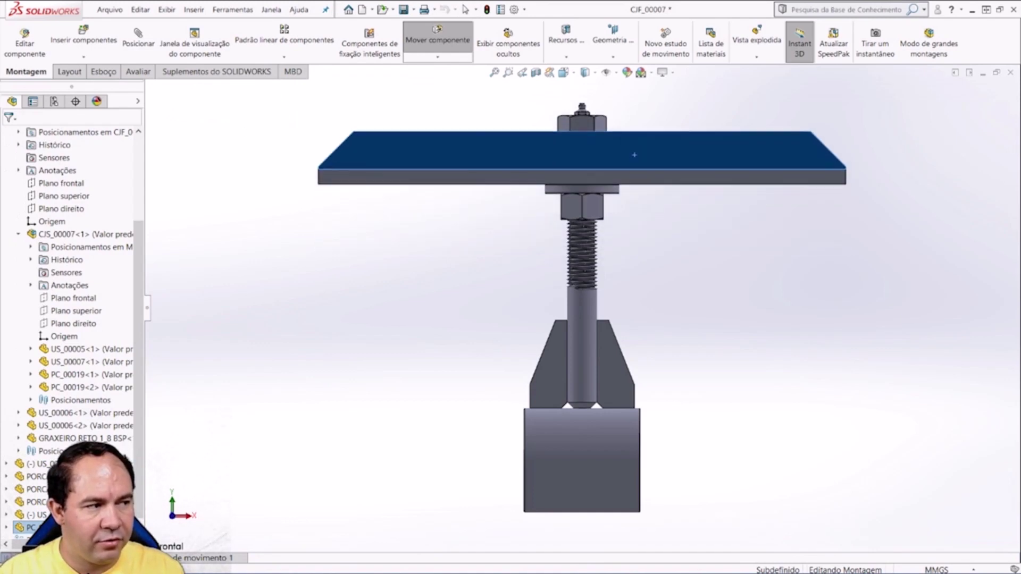
{"action": "key", "text": "ctrl+y"}
{"action": "key", "text": "ctrl+z"}
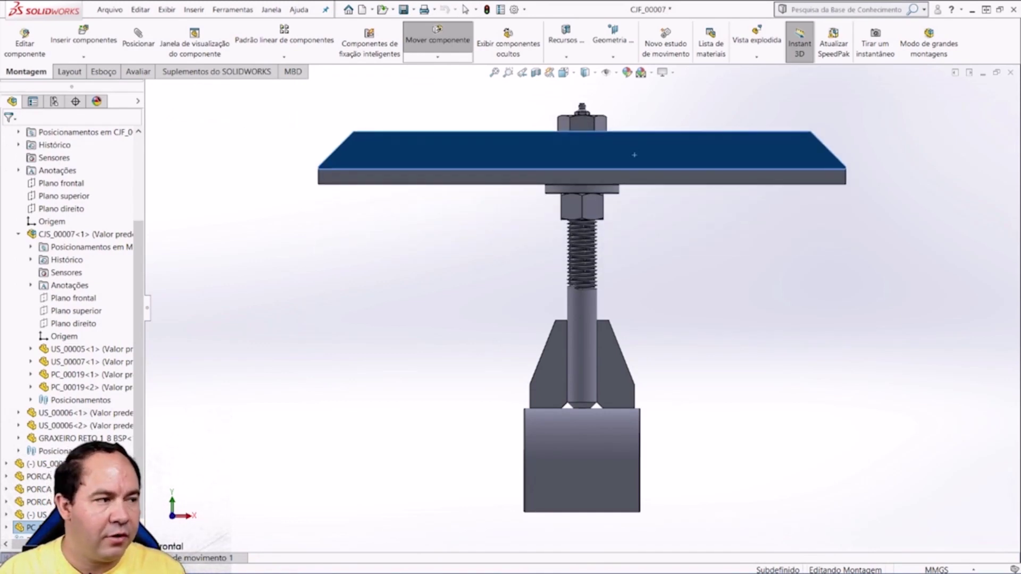
{"action": "key", "text": "ctrl+y"}
{"action": "key", "text": "ctrl+z"}
{"action": "key", "text": "ctrl+y"}
{"action": "key", "text": "ctrl+z"}
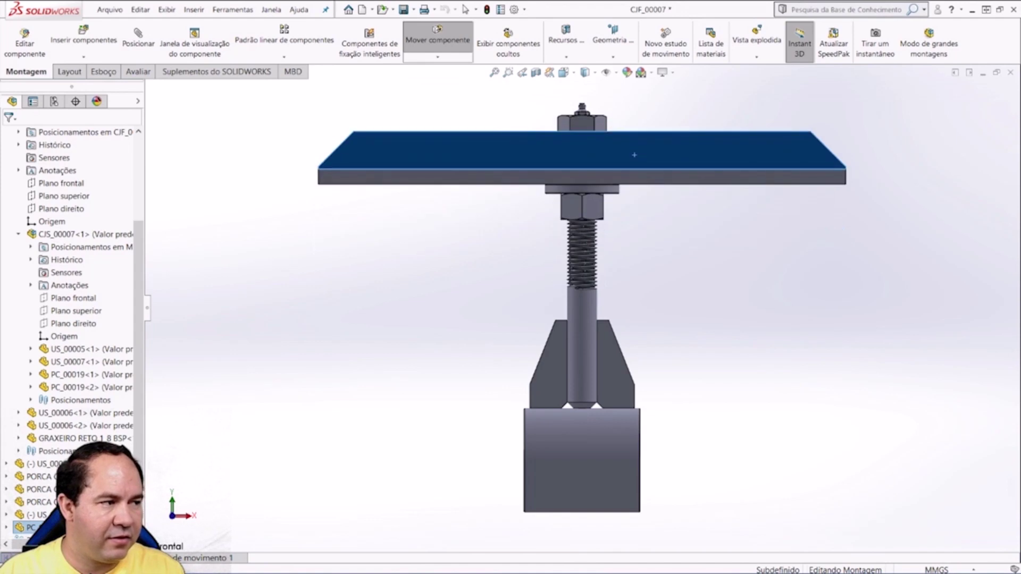
{"action": "key", "text": "ctrl+y"}
{"action": "key", "text": "ctrl+z"}
{"action": "key", "text": "ctrl+y"}
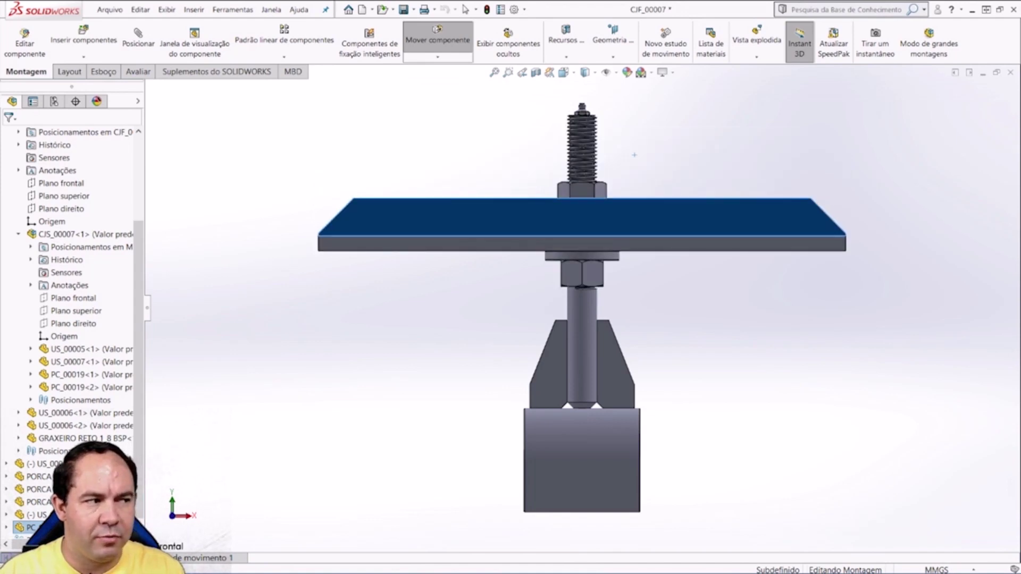
{"action": "key", "text": "ctrl+z"}
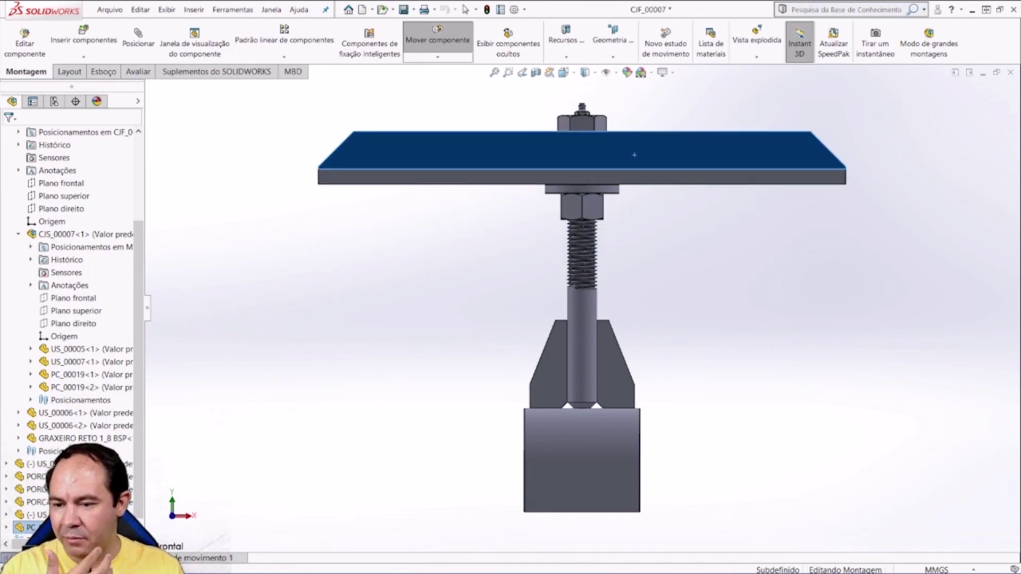
{"action": "key", "text": "ctrl+y"}
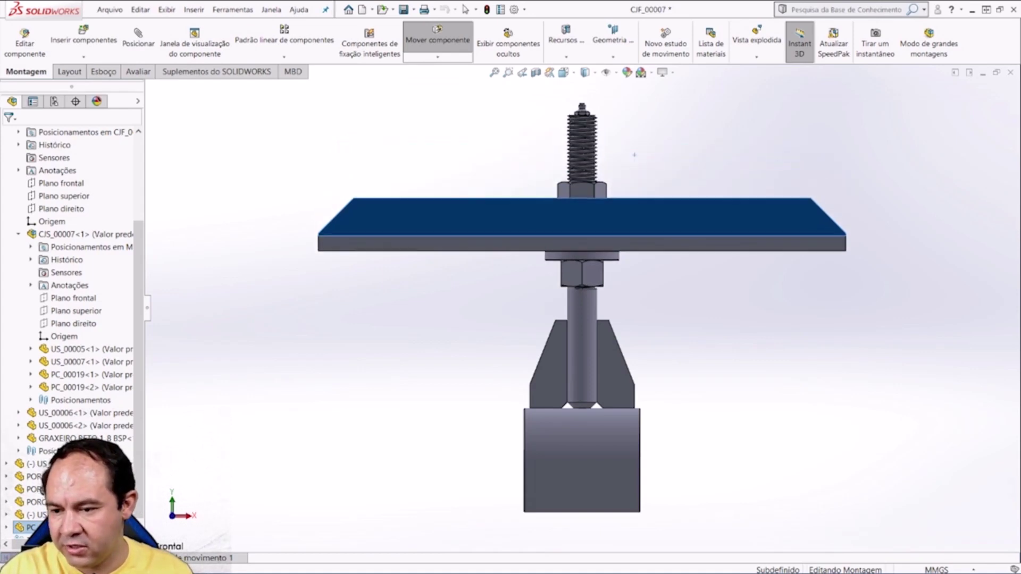
{"action": "key", "text": "ctrl+z"}
{"action": "key", "text": "ctrl+y"}
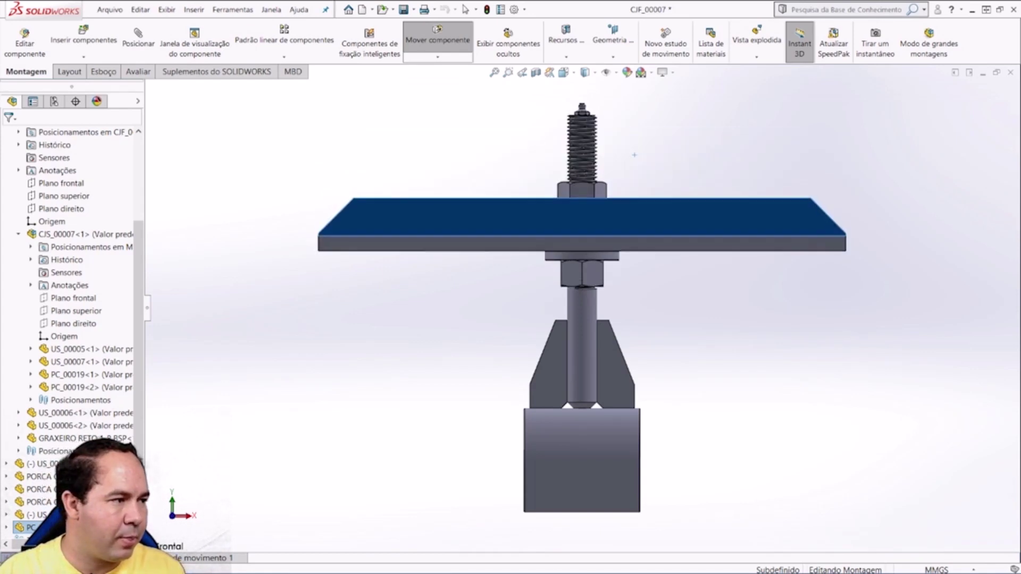
{"action": "key", "text": "Escape"}
Step: Return the plate up the bolt and show the whole clamp zoomed-to-fit in Isometric view
{"action": "middle_click_drag", "start_coordinate": [634, 155], "coordinate": [605, 298]}
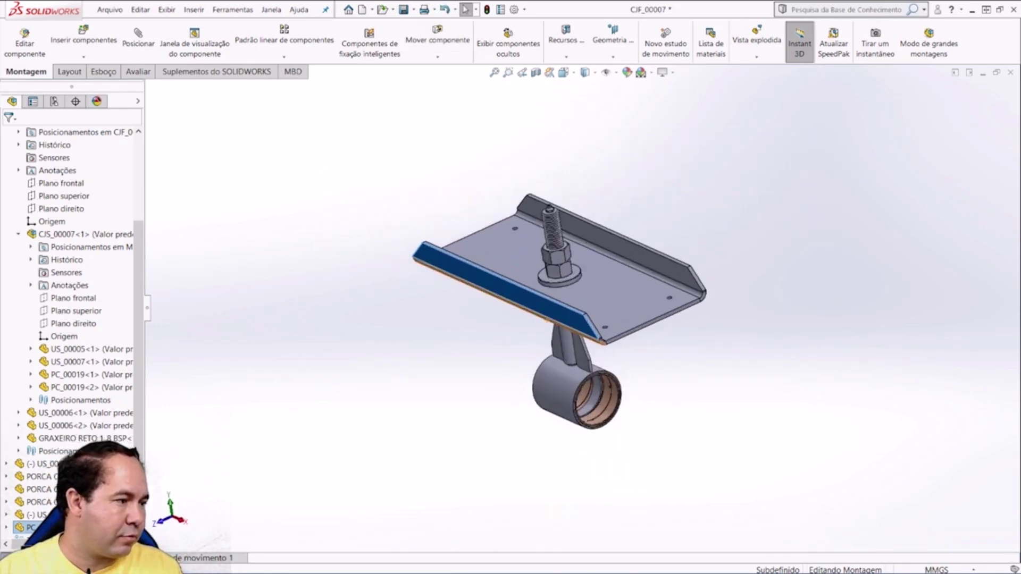
{"action": "key", "text": "Return"}
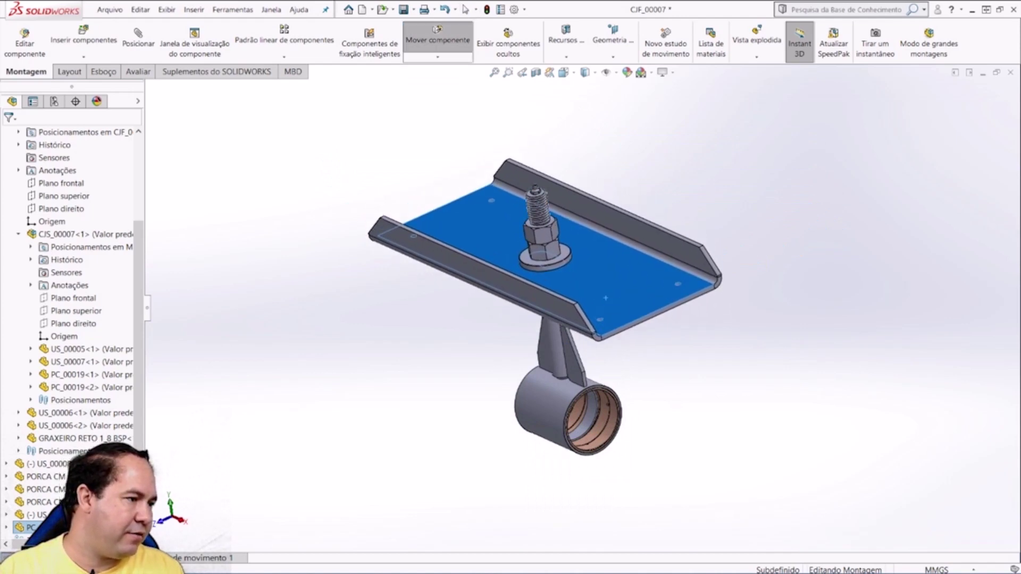
{"action": "key", "text": "Escape"}
{"action": "key", "text": "space"}
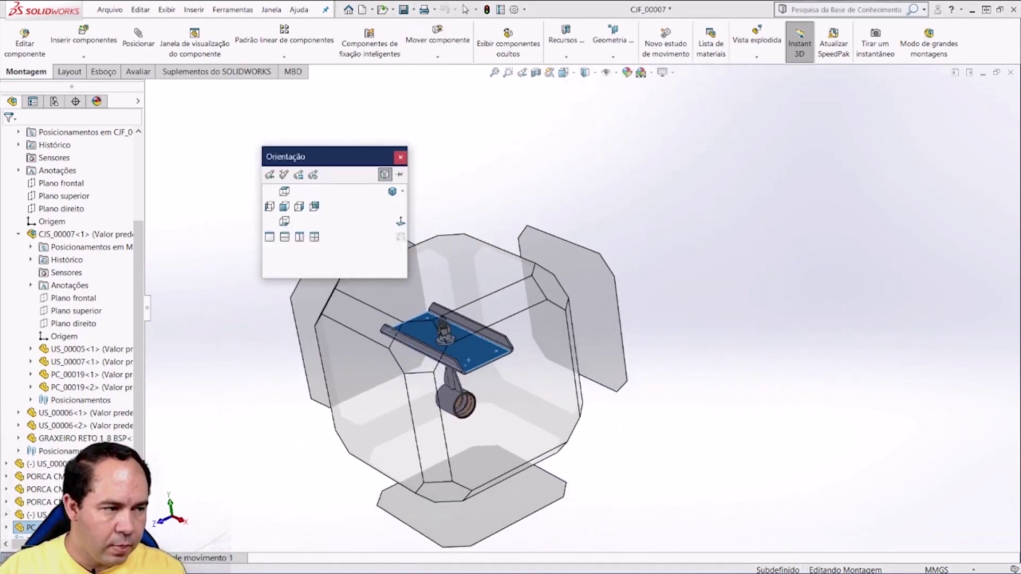
{"action": "key", "text": "ctrl+7"}
{"action": "key", "text": "f"}
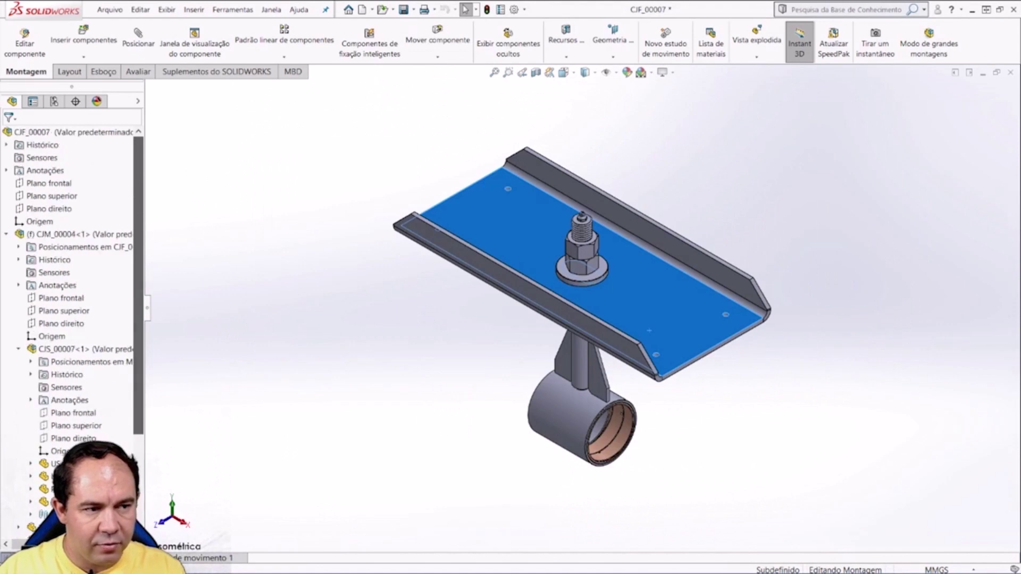
Step: Use the tree's right-click 'Recolher itens' so only top-level components remain listed
{"action": "right_click", "coordinate": [100, 177]}
{"action": "left_click", "coordinate": [109, 183]}
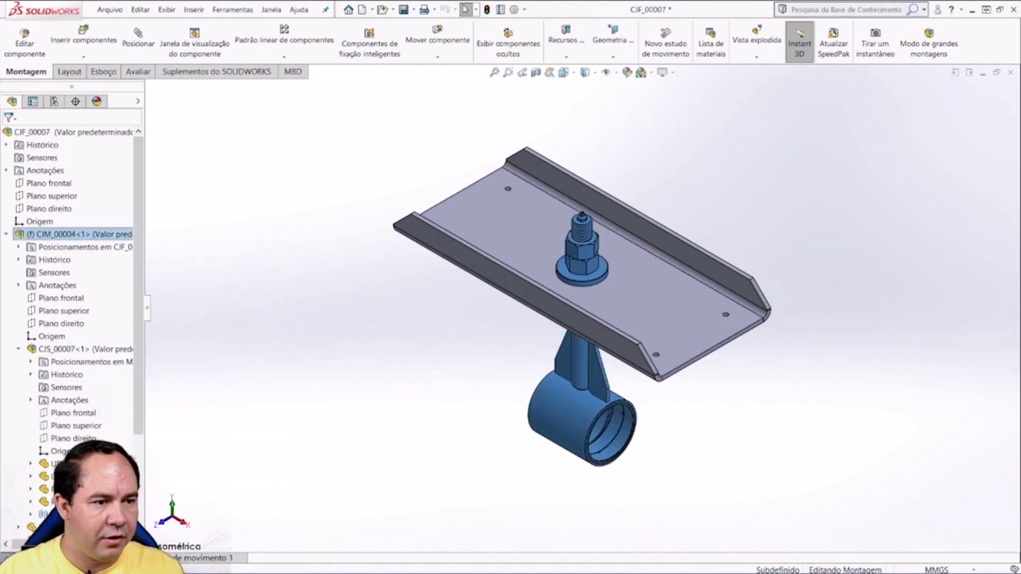
{"action": "key", "text": "Escape"}
{"action": "right_click", "coordinate": [107, 193]}
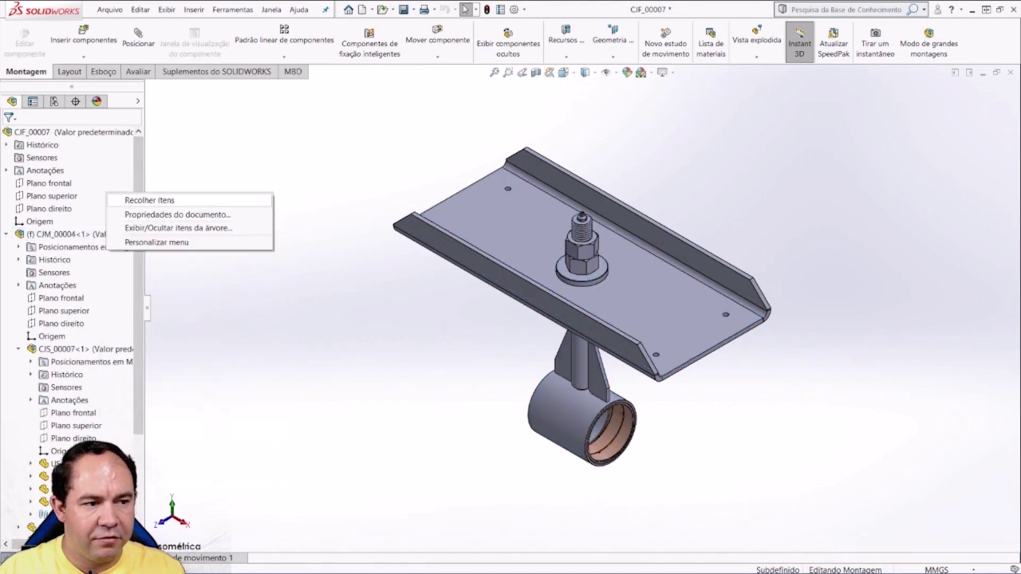
{"action": "left_click", "coordinate": [149, 200]}
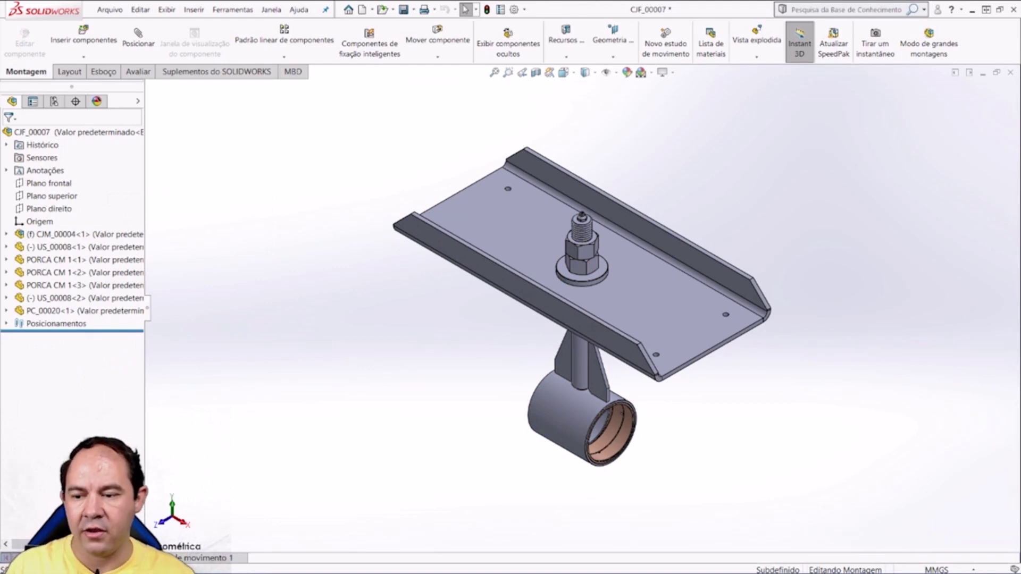